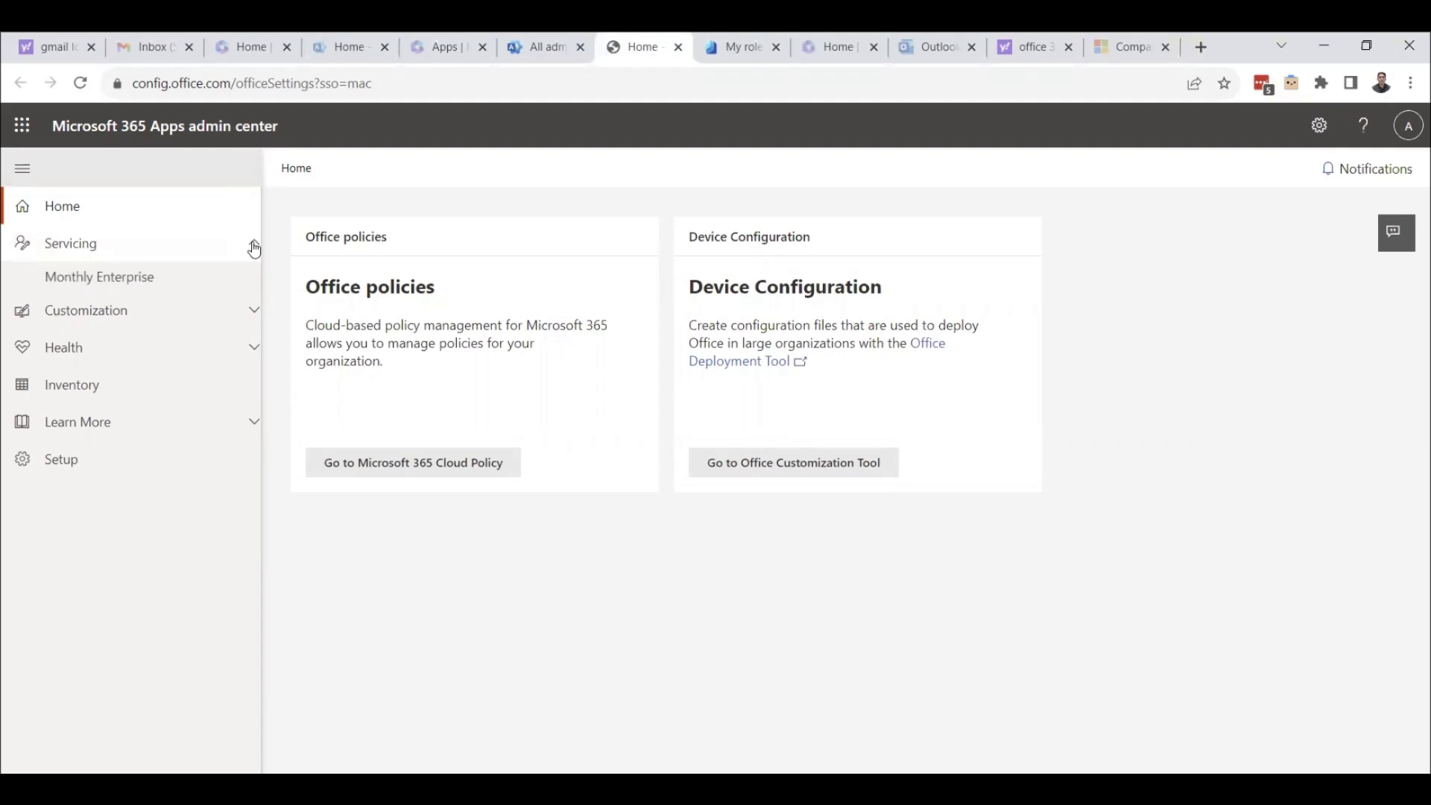
- Start provisioning the admin center's device management service from the Monthly Enterprise servicing page
left_click(254, 311)
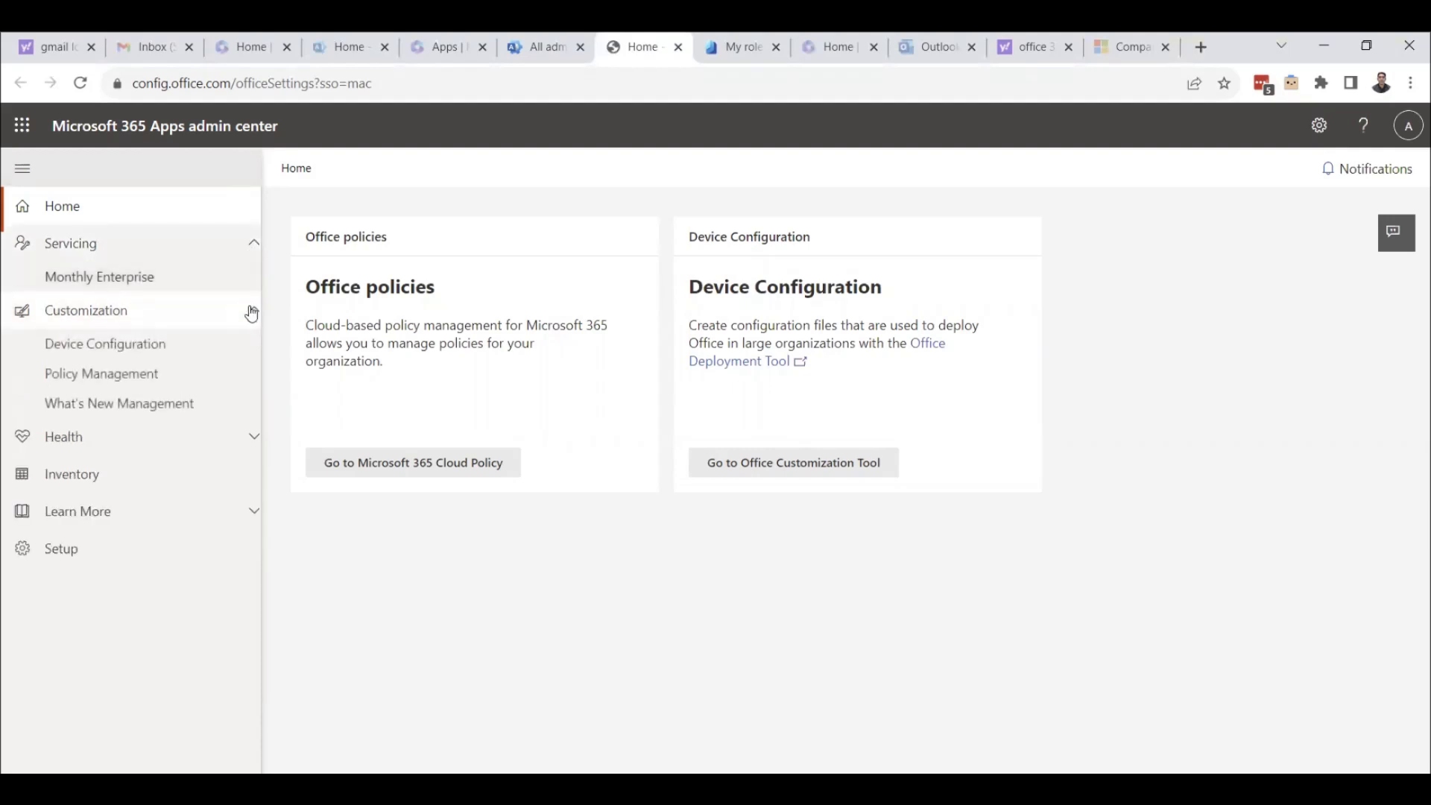
left_click(254, 438)
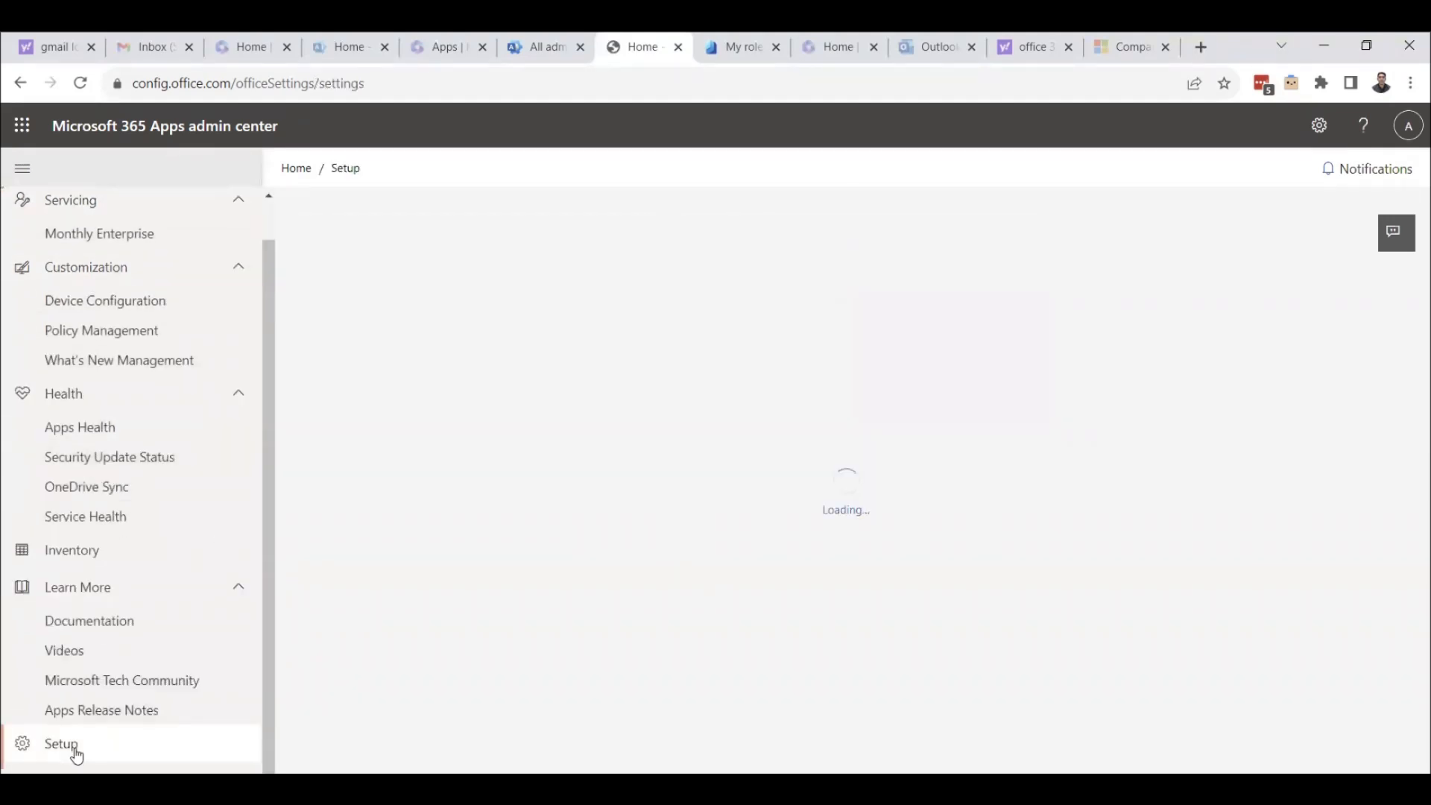
left_click(70, 430)
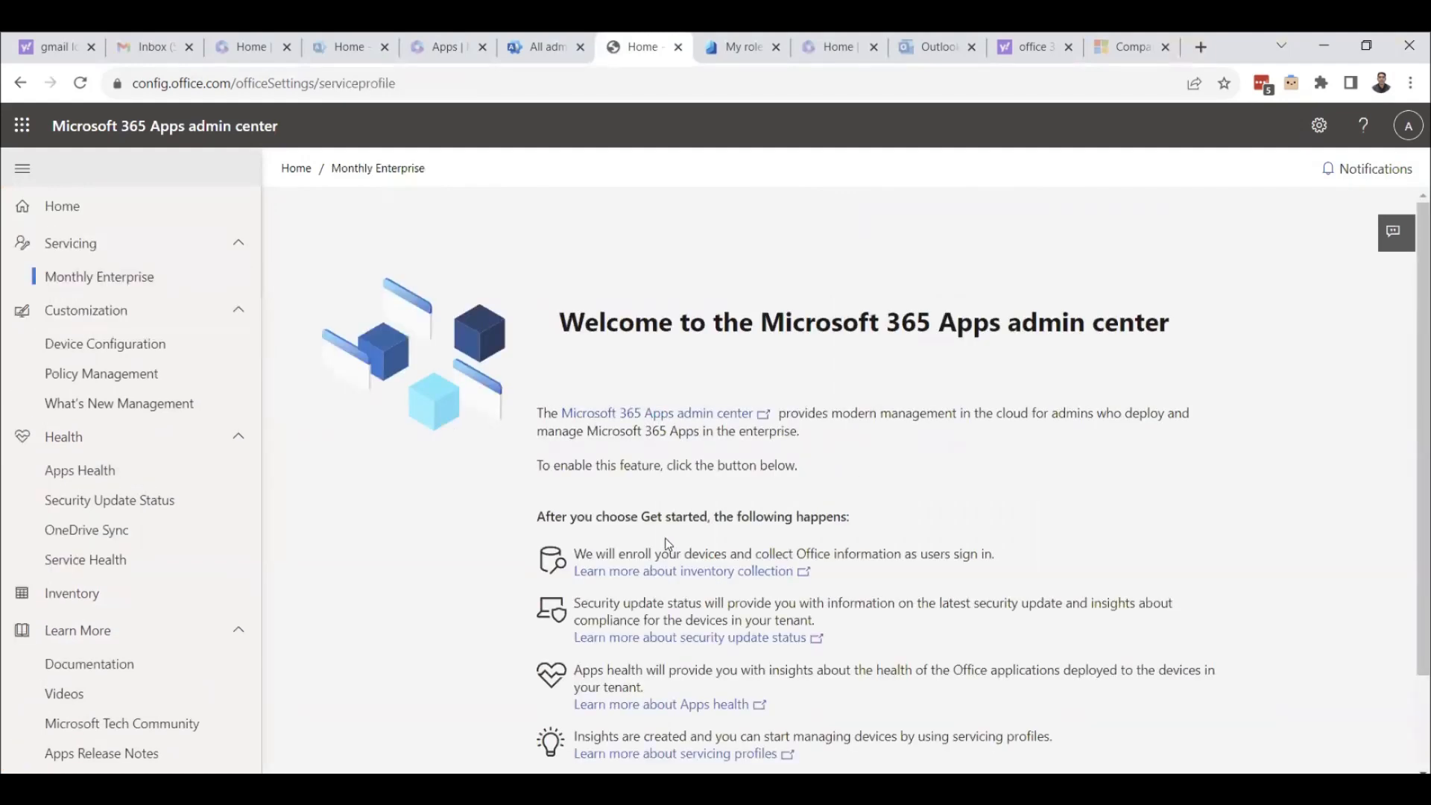
scroll(721, 548, "down", 3)
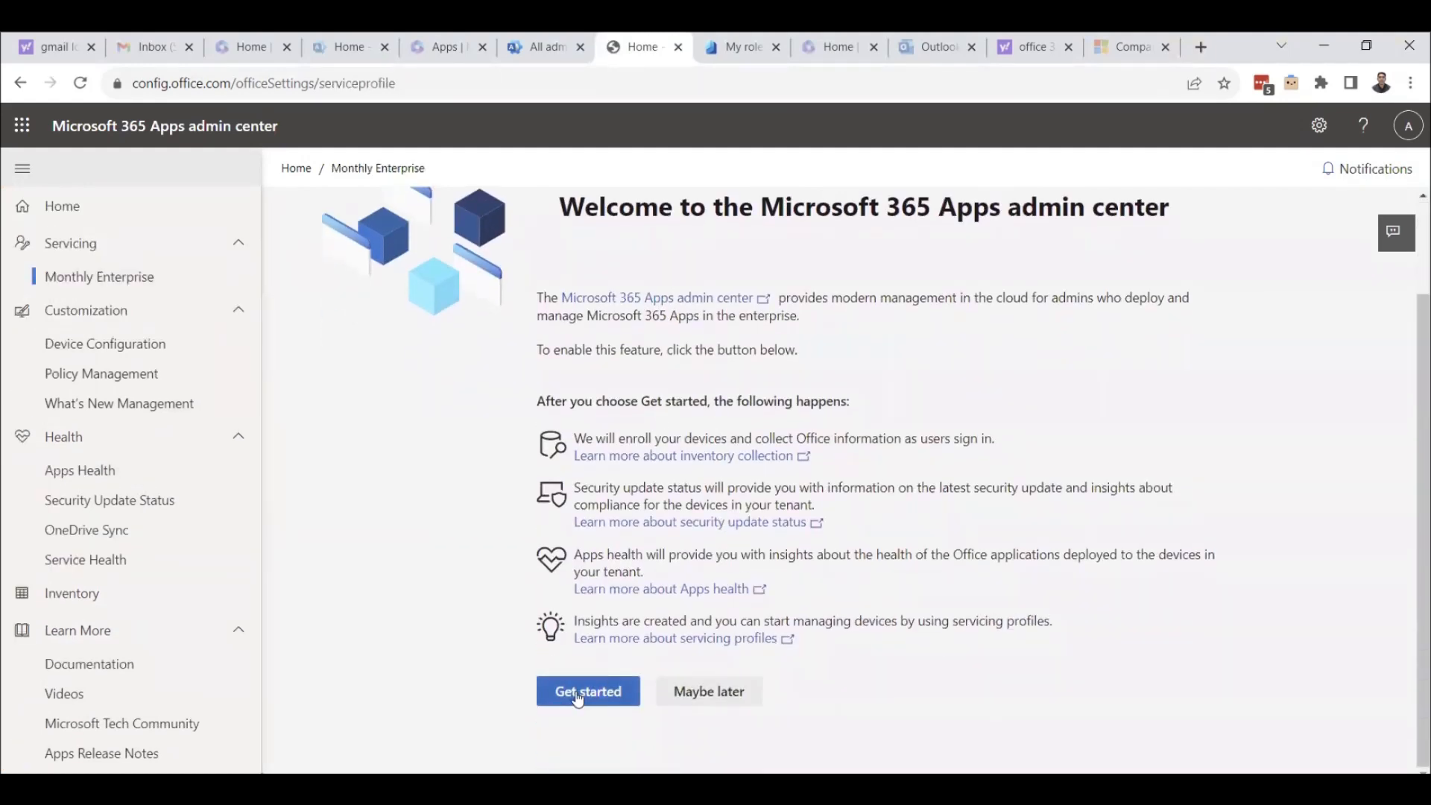
left_click(580, 693)
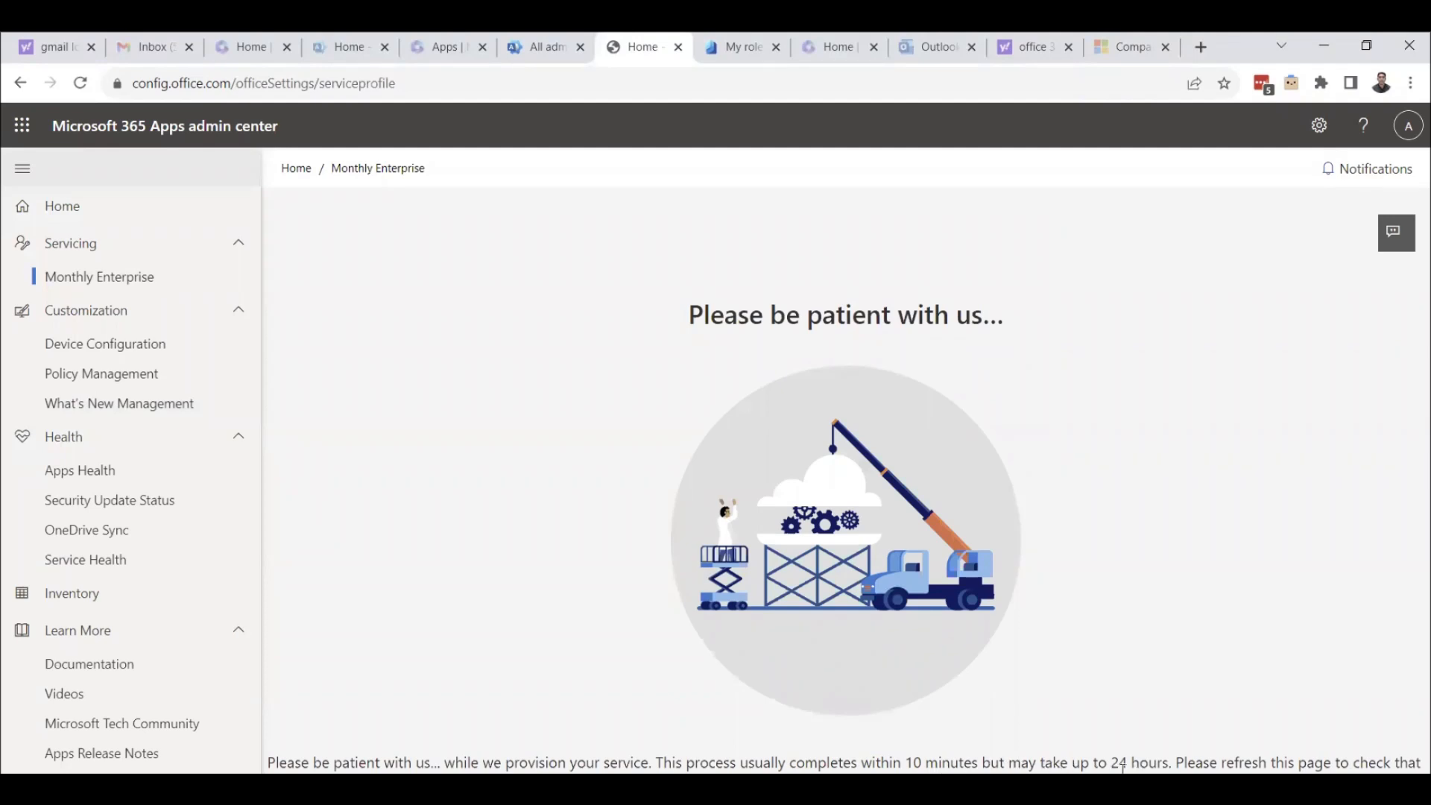
- Return to the home page and view the Service Health dashboard for reported issues
left_click(109, 212)
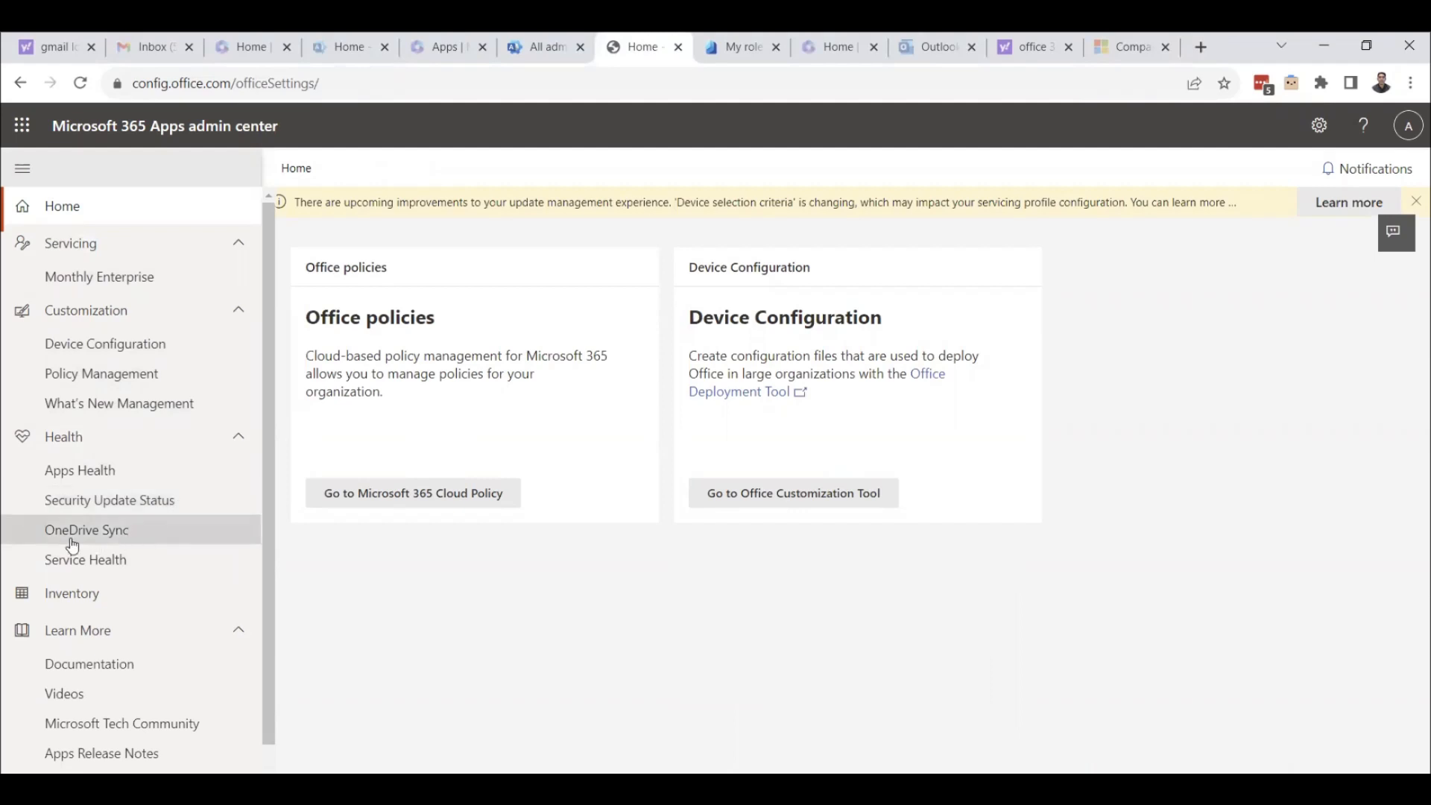
left_click(111, 574)
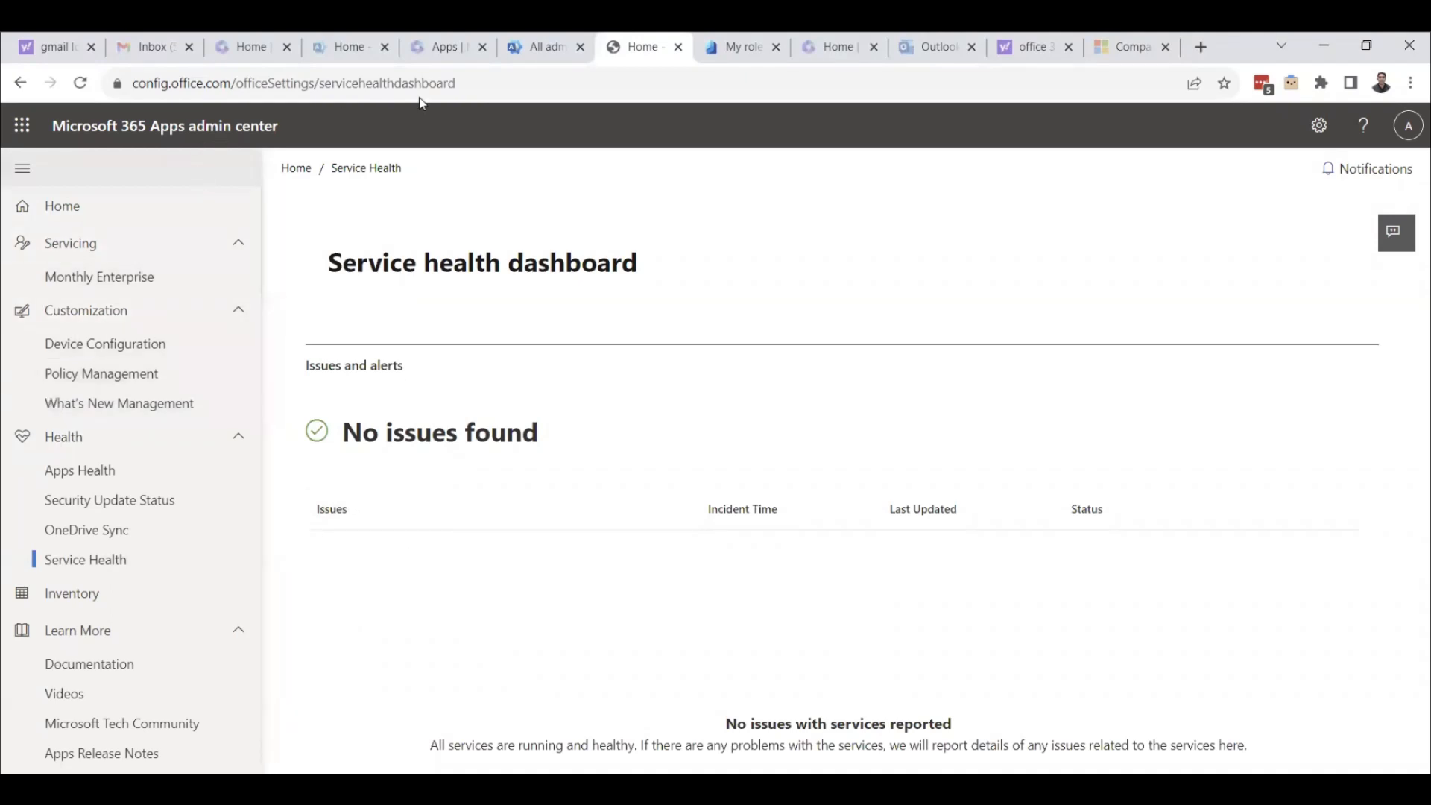
- View the Microsoft 365 admin center's home page and the available apps, and return to the Service Health dashboard
key("ctrl+shift+Tab")
left_click(121, 211)
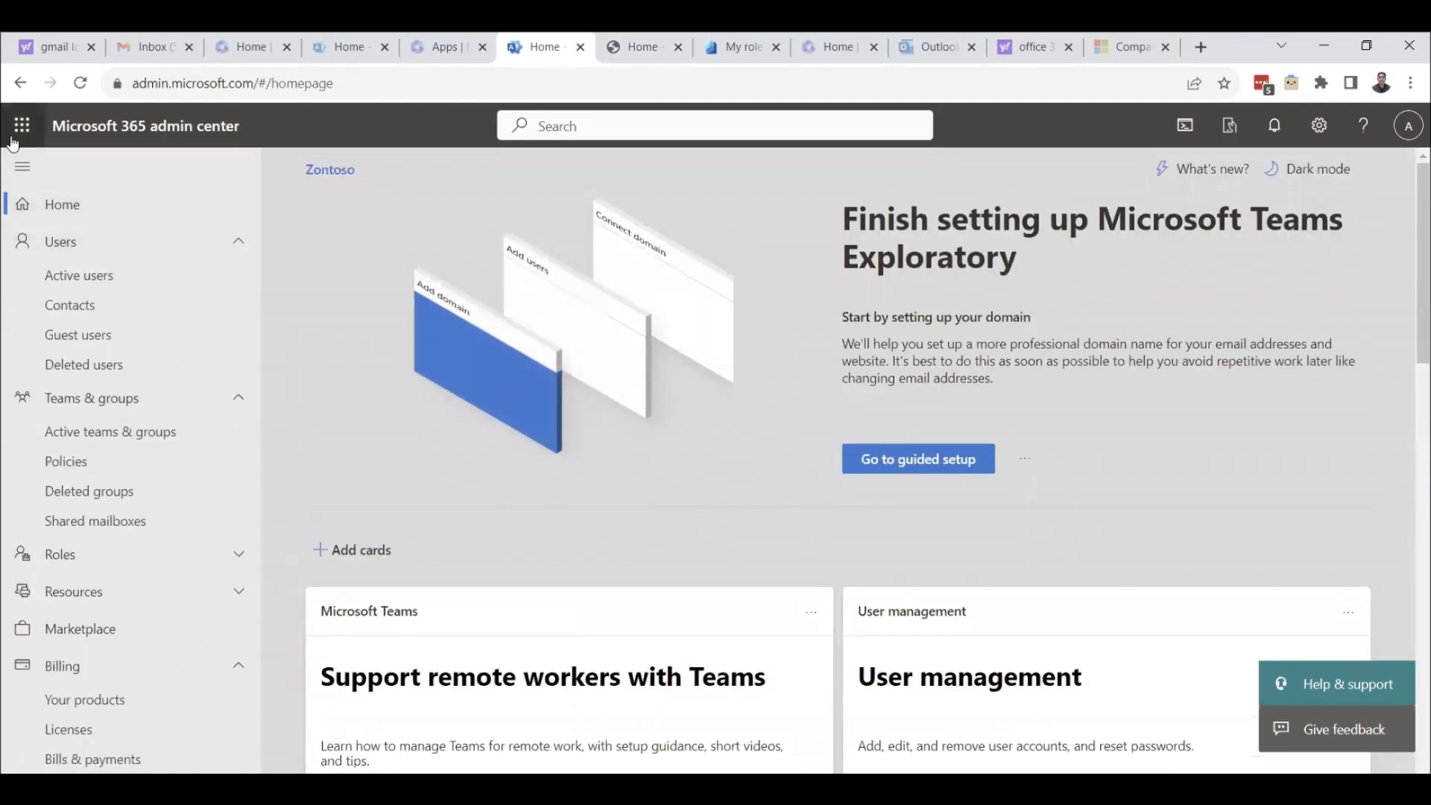
left_click(21, 167)
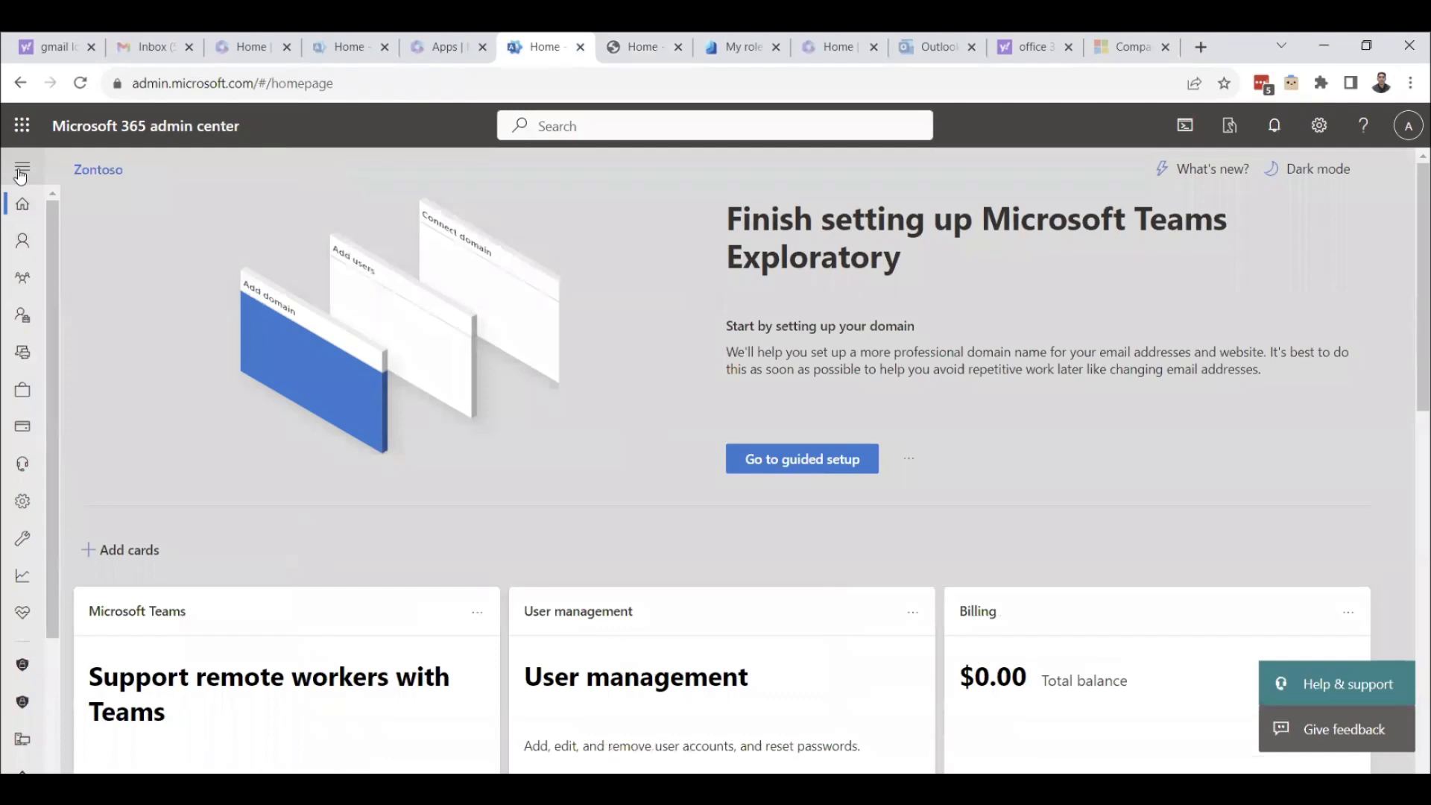
left_click(22, 170)
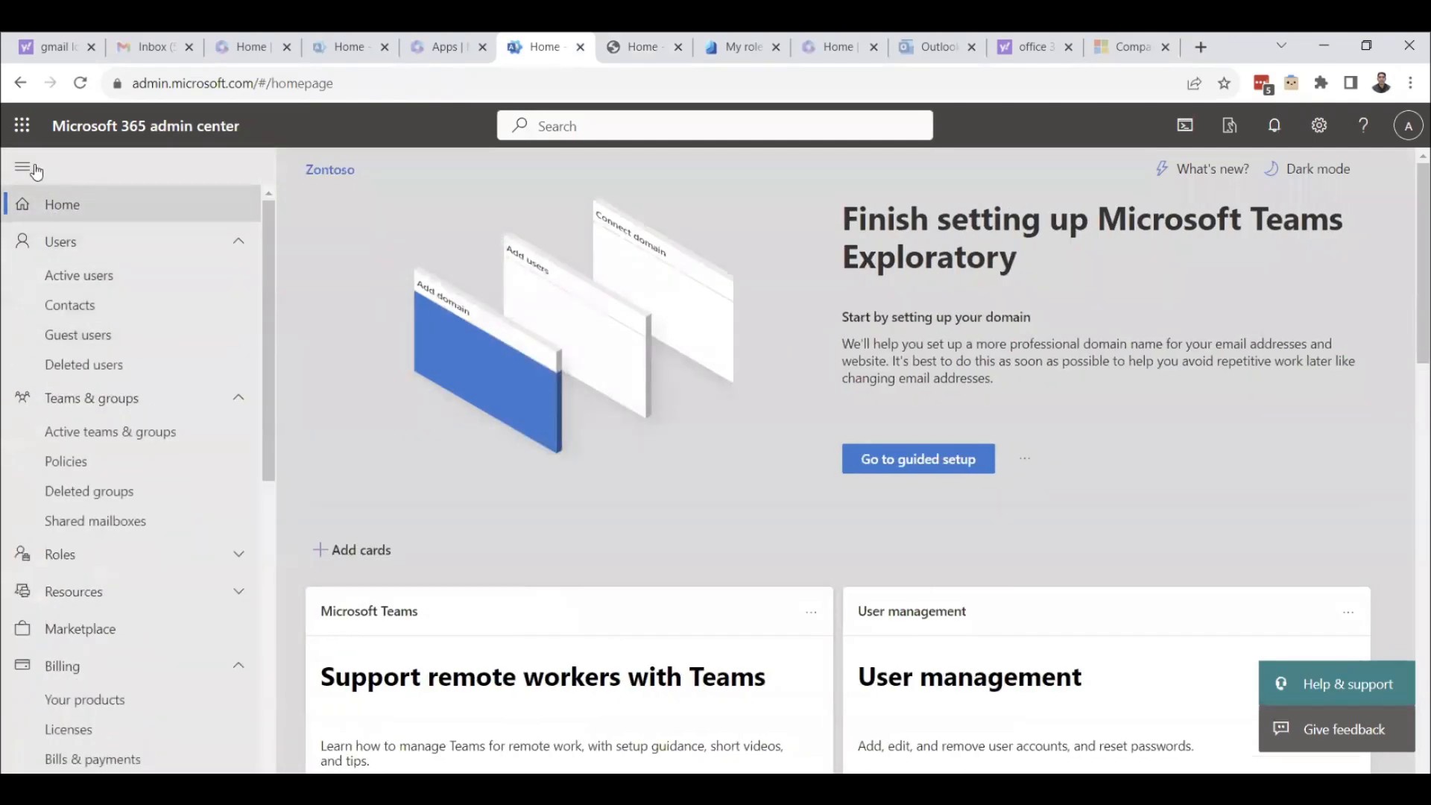
left_click(23, 126)
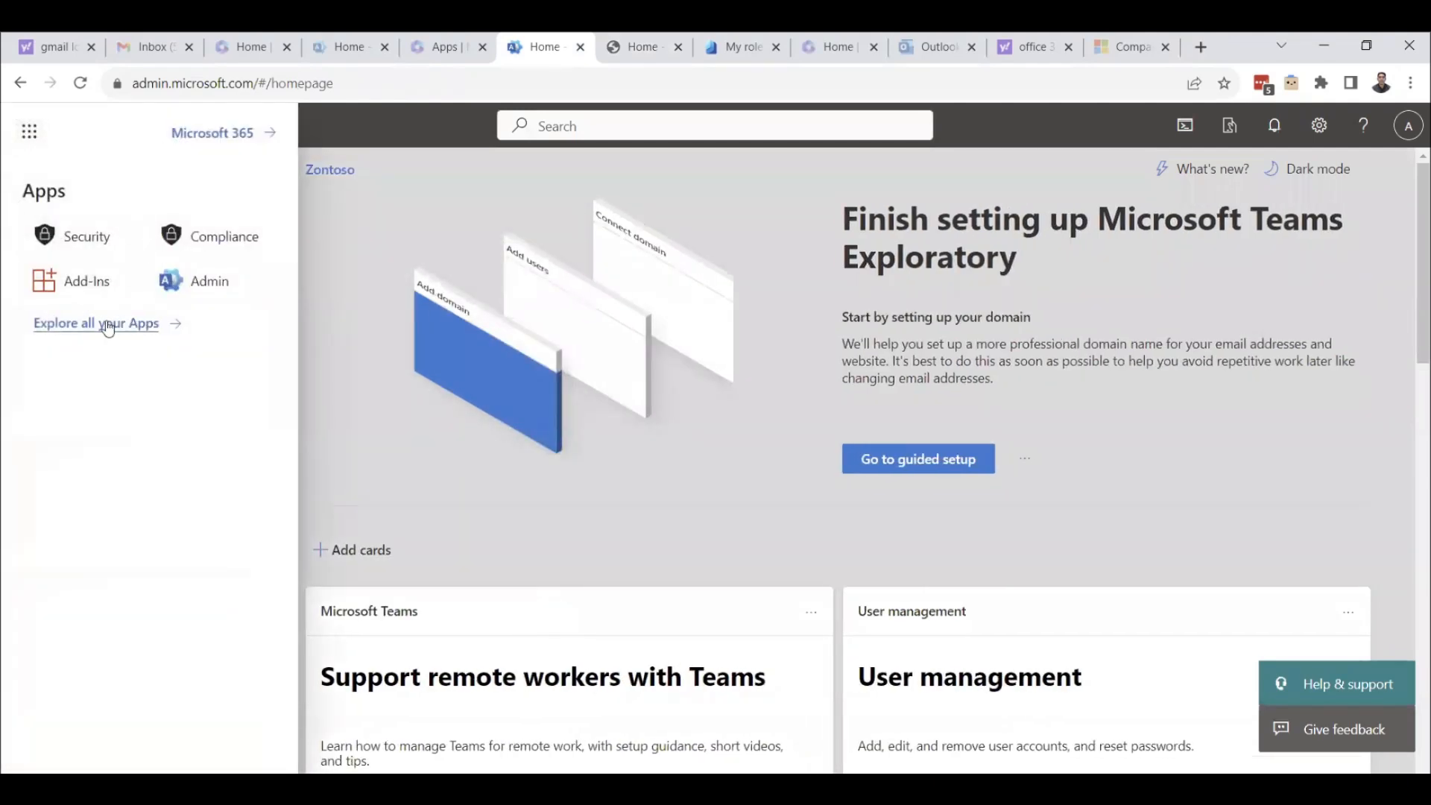
left_click(401, 236)
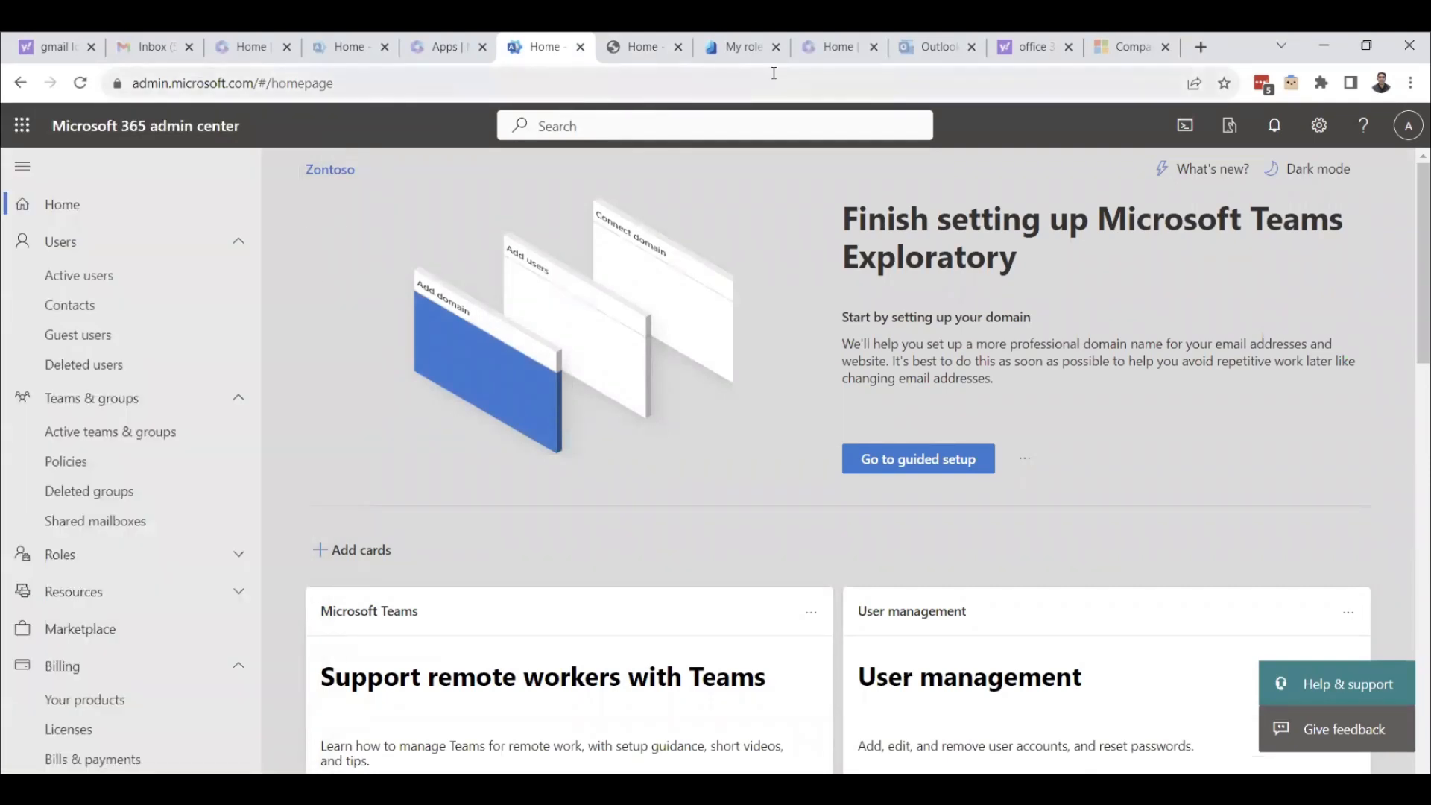
left_click(643, 46)
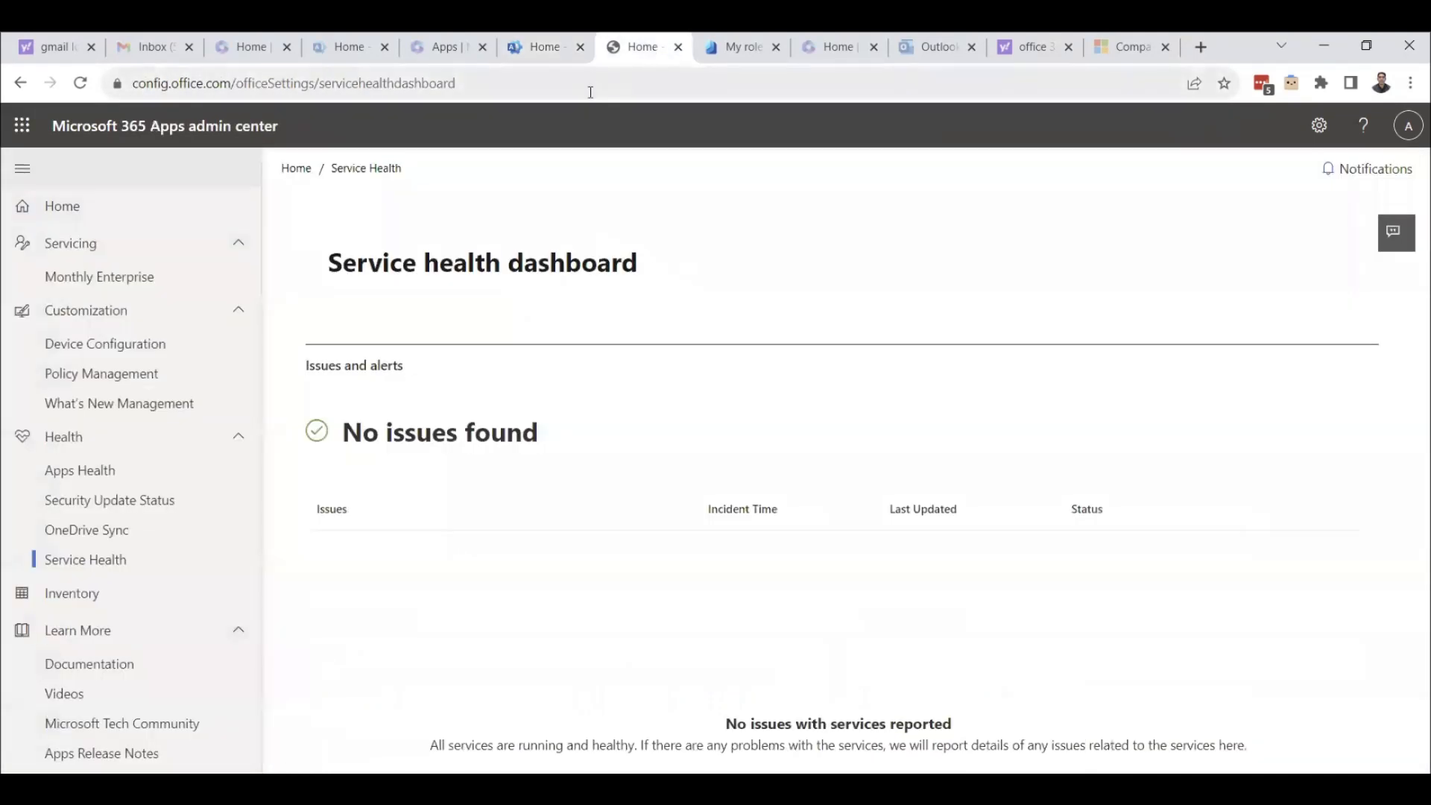
- Open Microsoft's comparison page for Microsoft 365 business plans in place of the Entra roles page
left_click(752, 50)
left_click(687, 86)
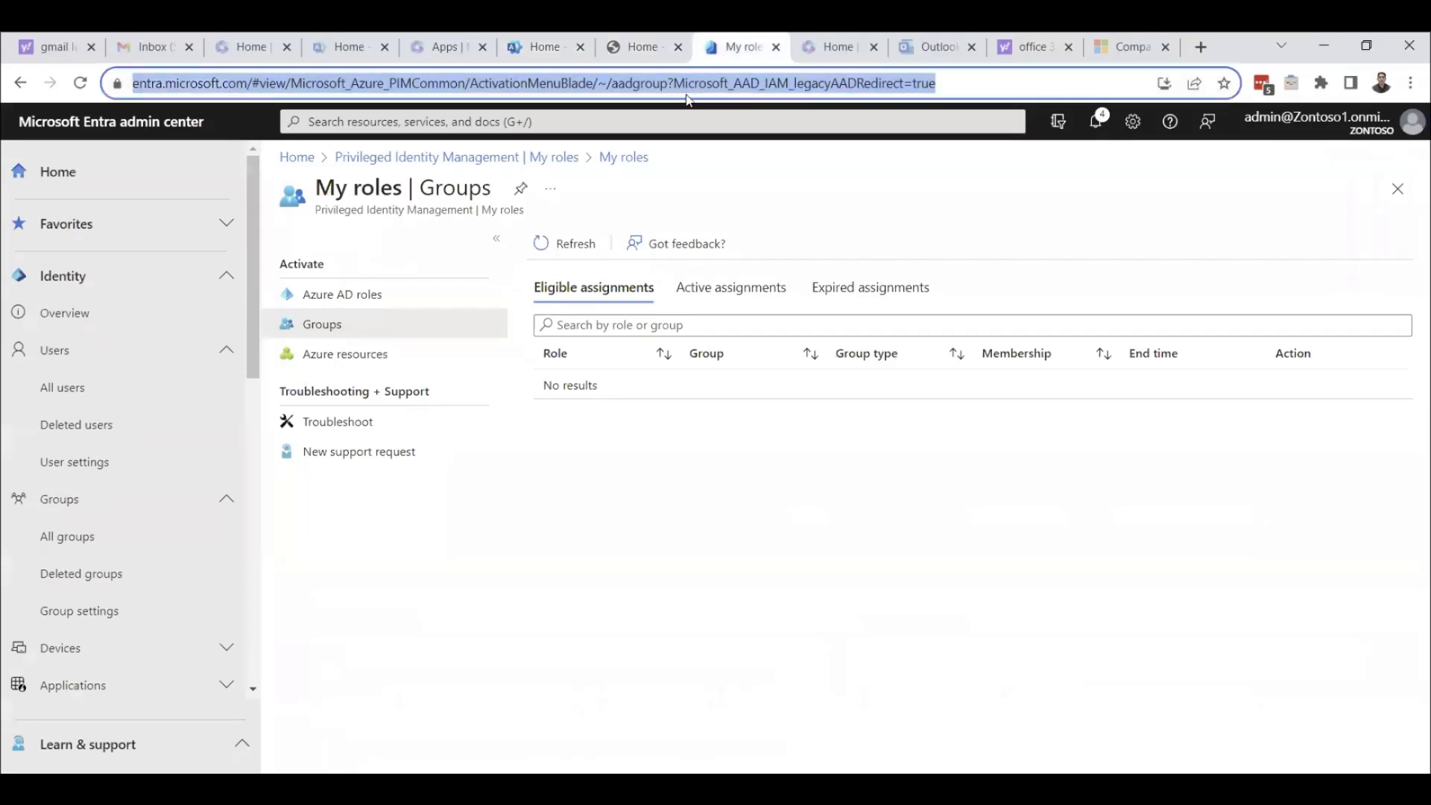
type("microsoft.com")
key("Return")
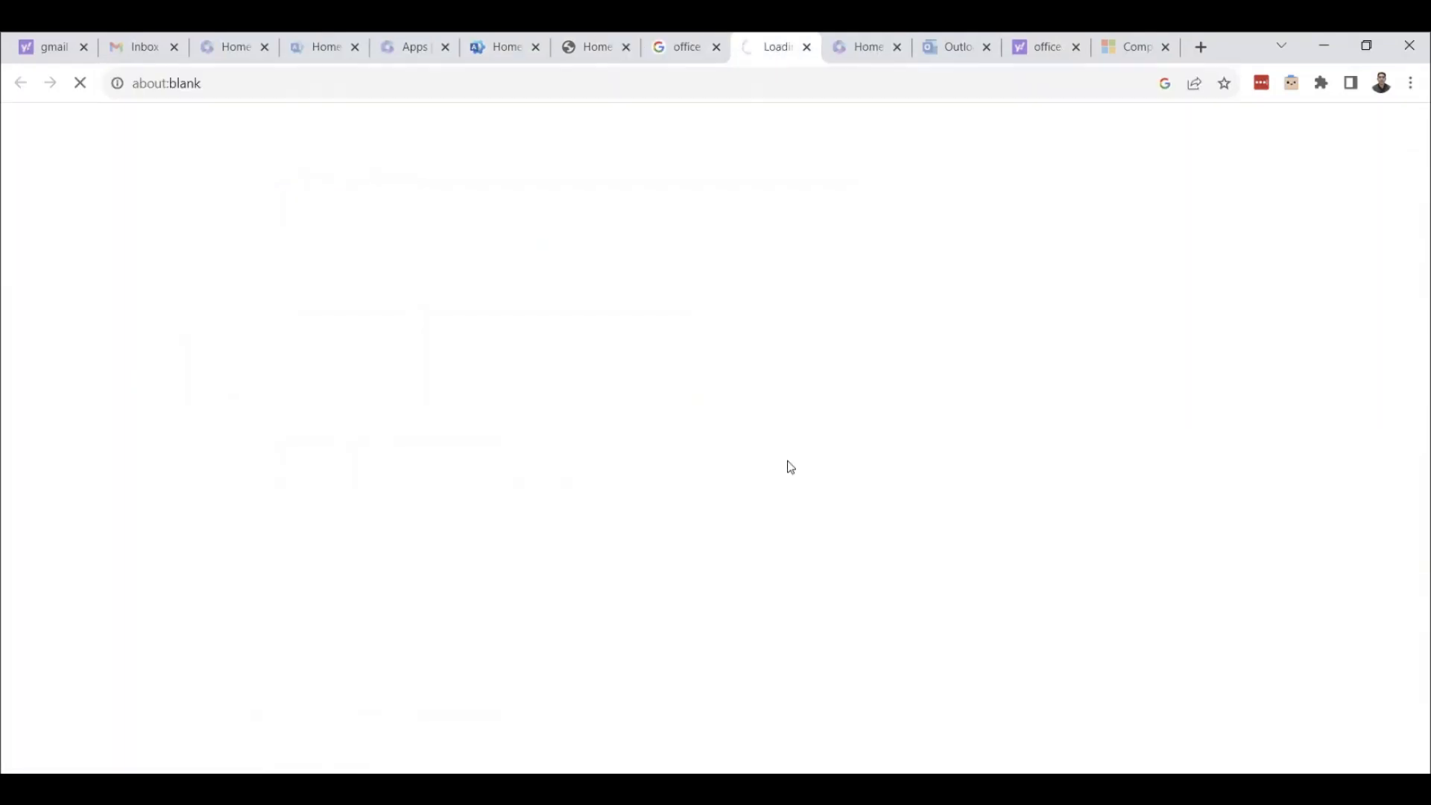
- Order the free one-month Microsoft 365 Business Premium trial with 25 licenses using the signed-in admin account
scroll(787, 461, "down", 3)
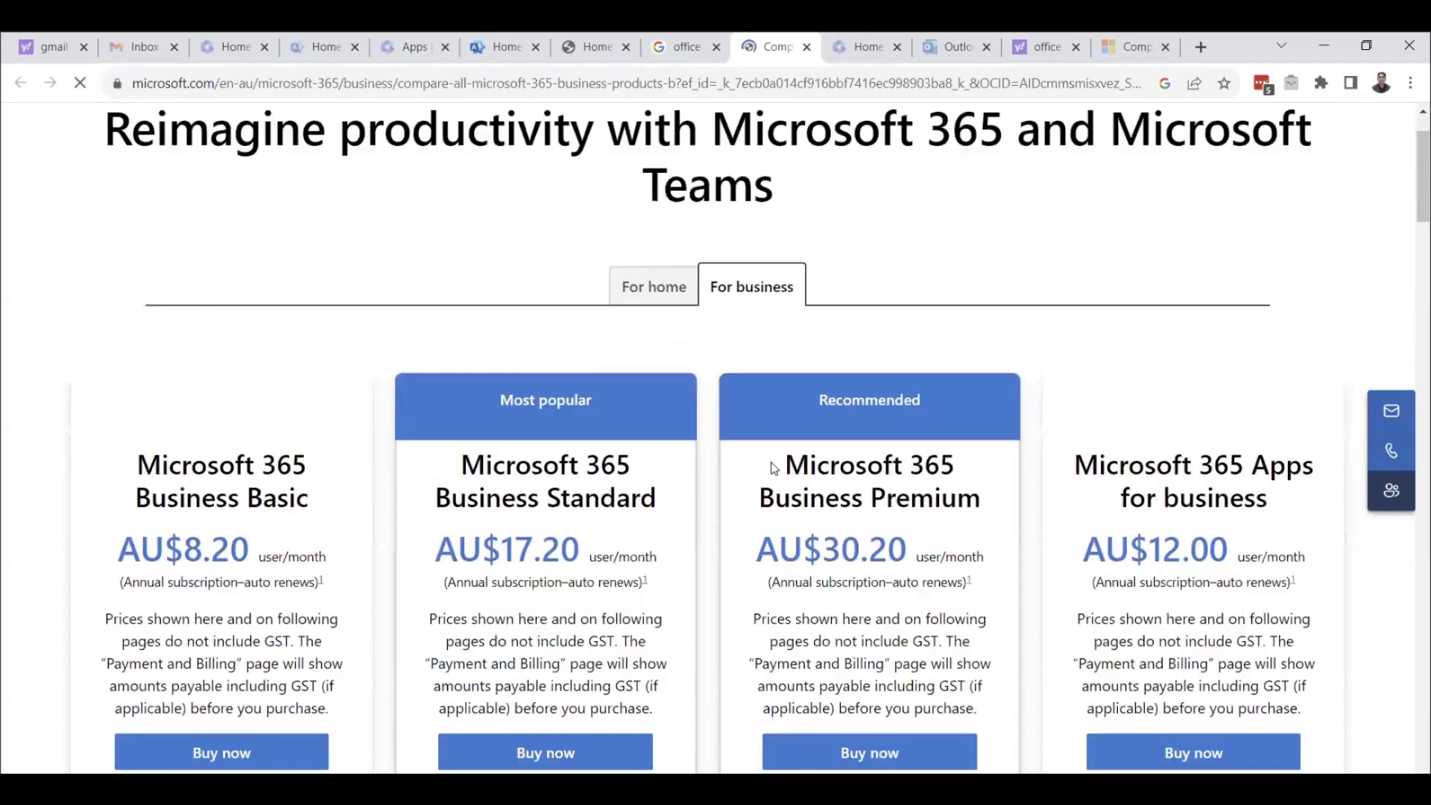
scroll(772, 463, "down", 3)
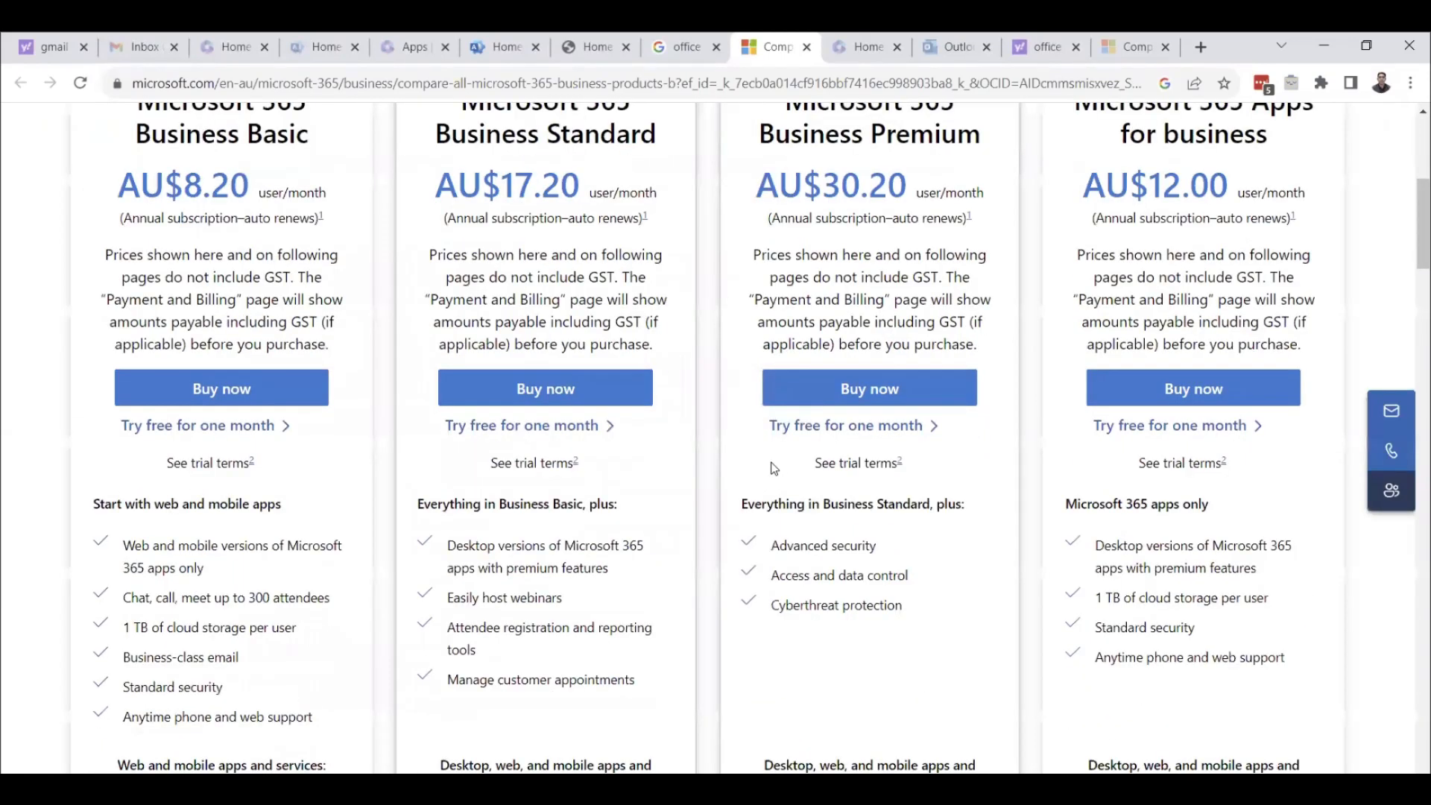
scroll(790, 455, "up", 1)
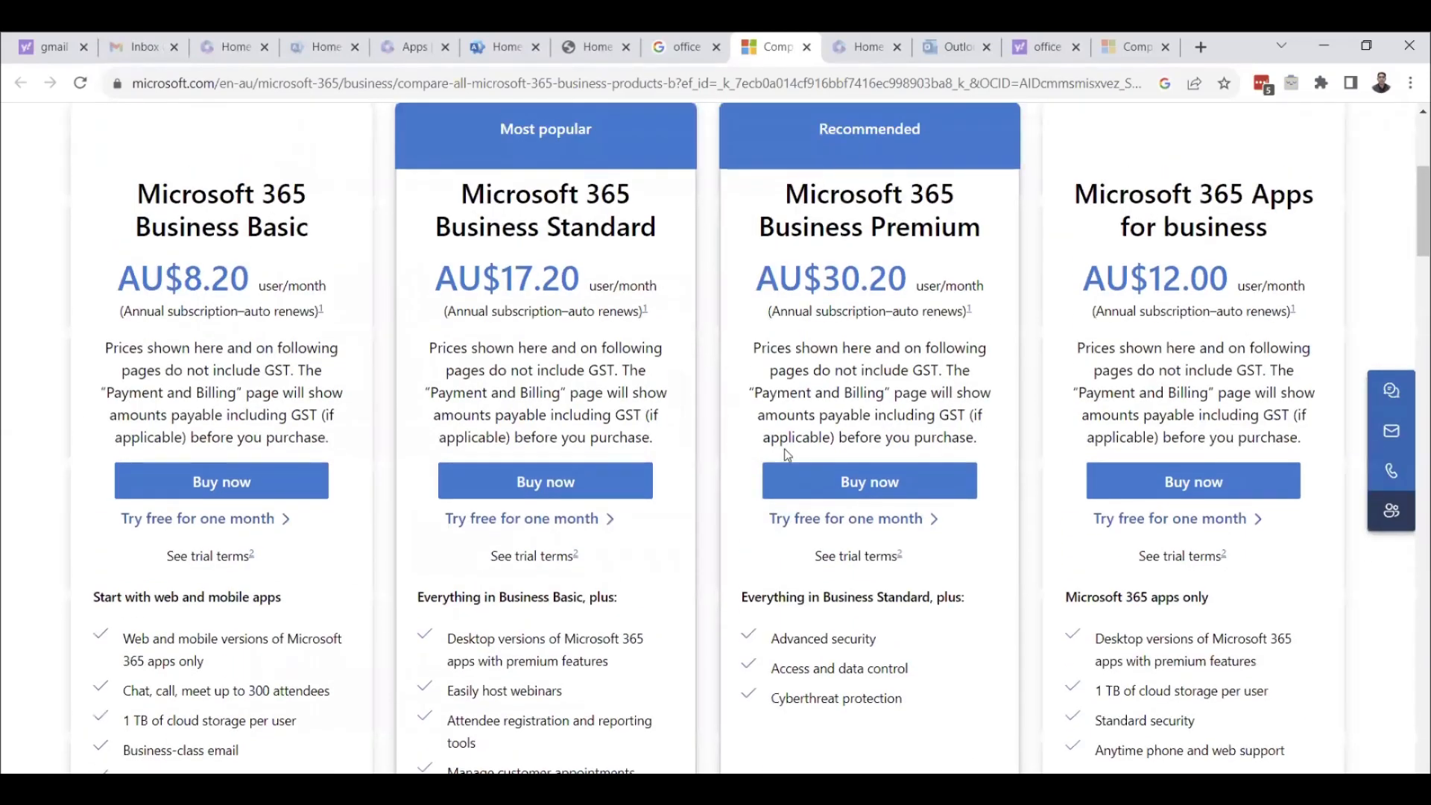
scroll(831, 235, "down", 6)
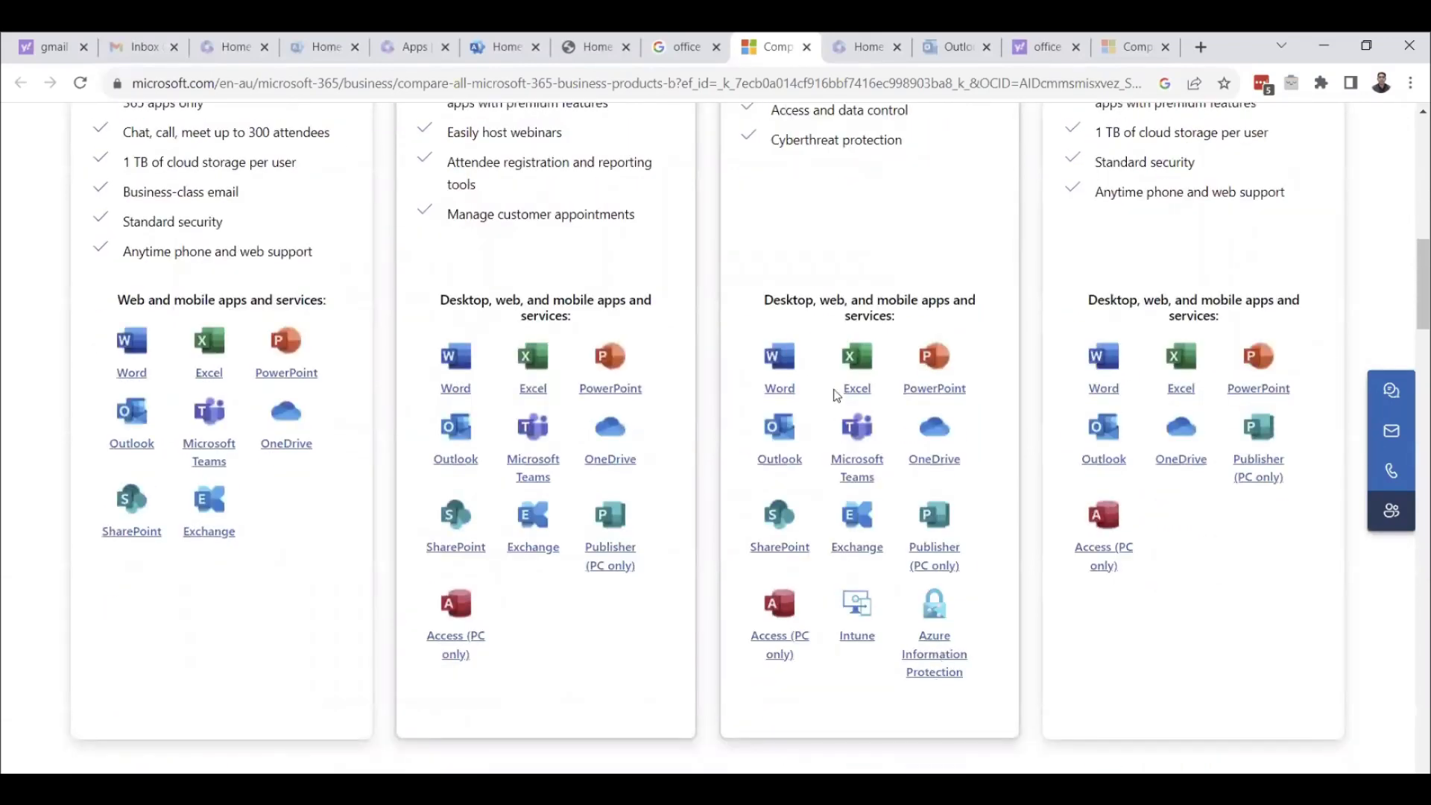
scroll(808, 712, "up", 7)
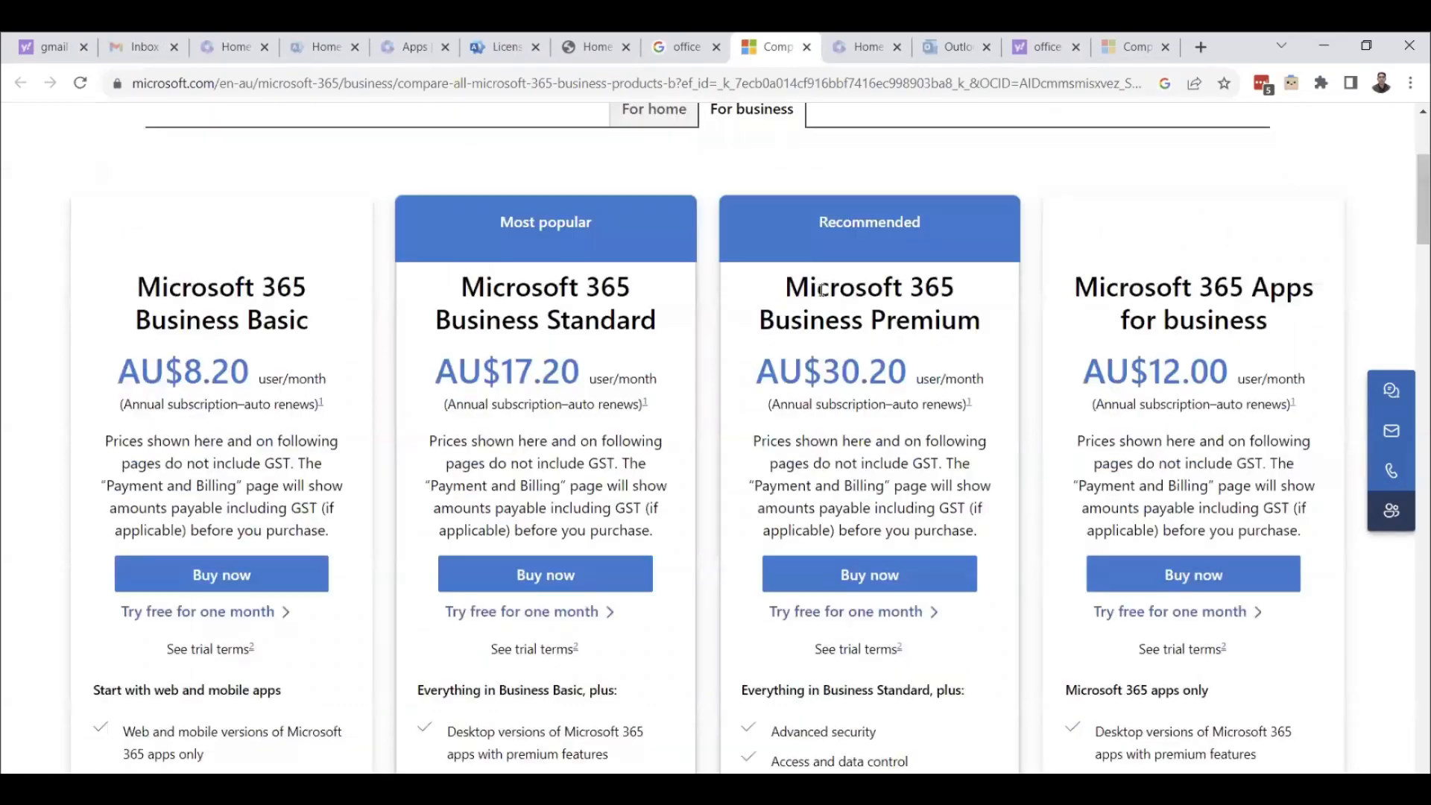
scroll(841, 378, "down", 1)
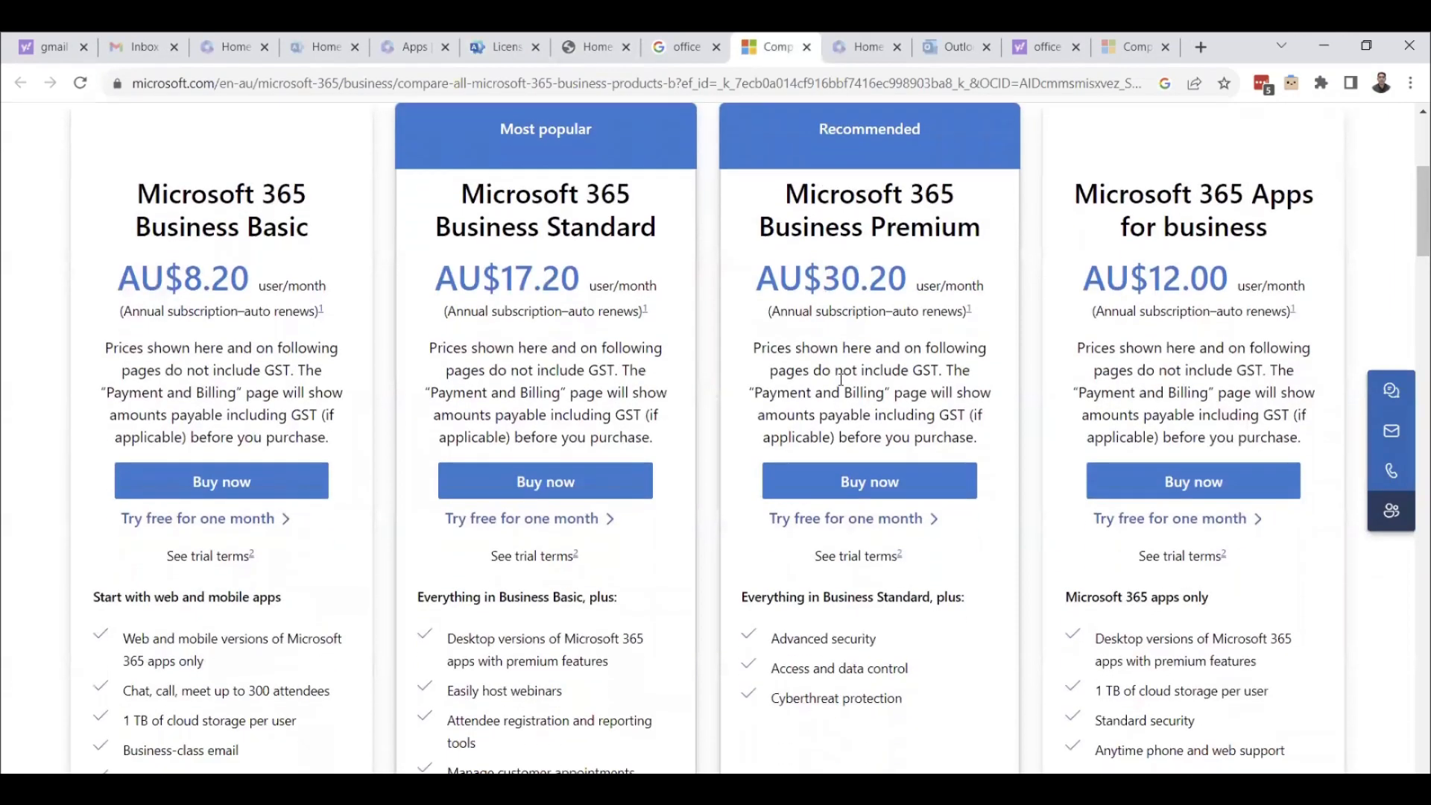
left_click(840, 525)
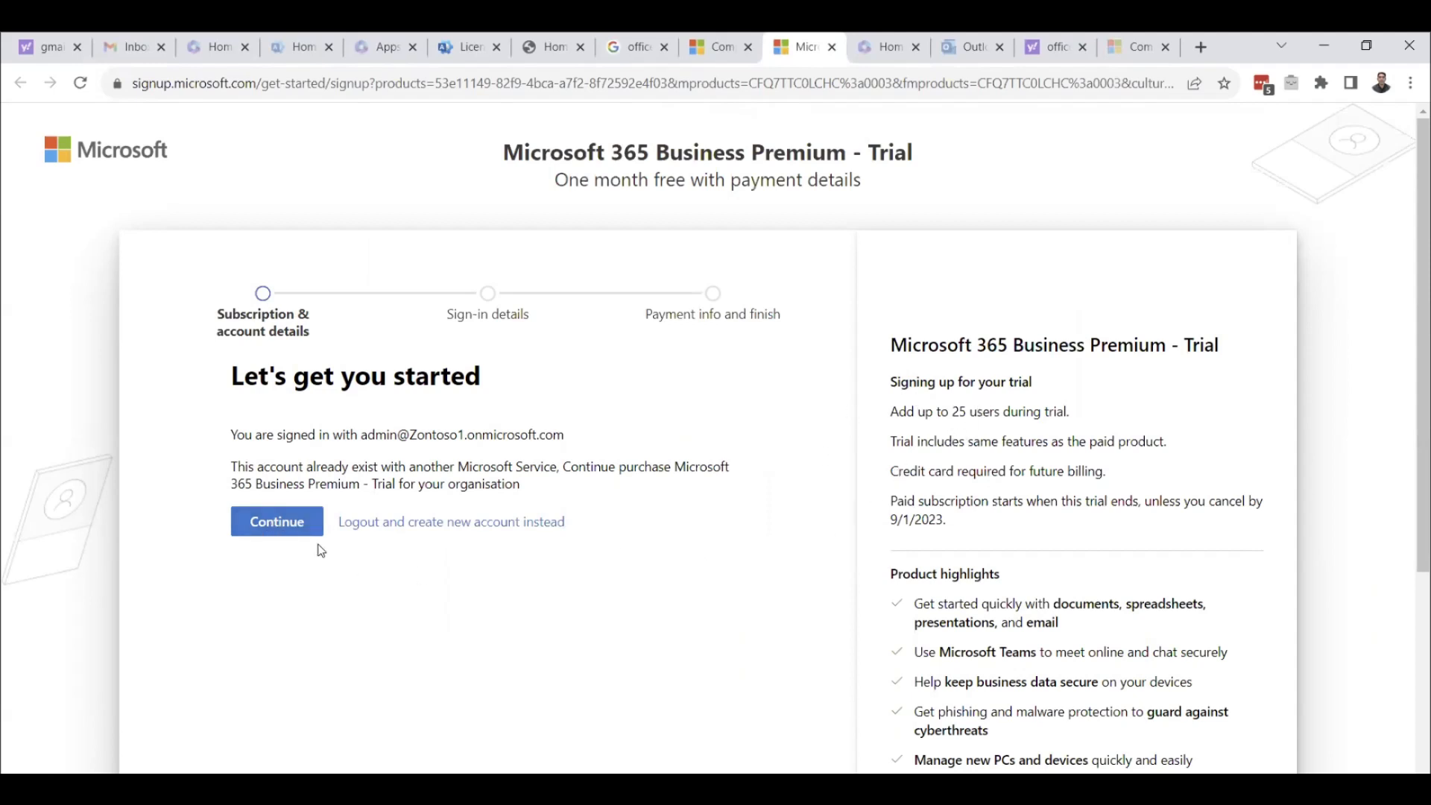
left_click(277, 525)
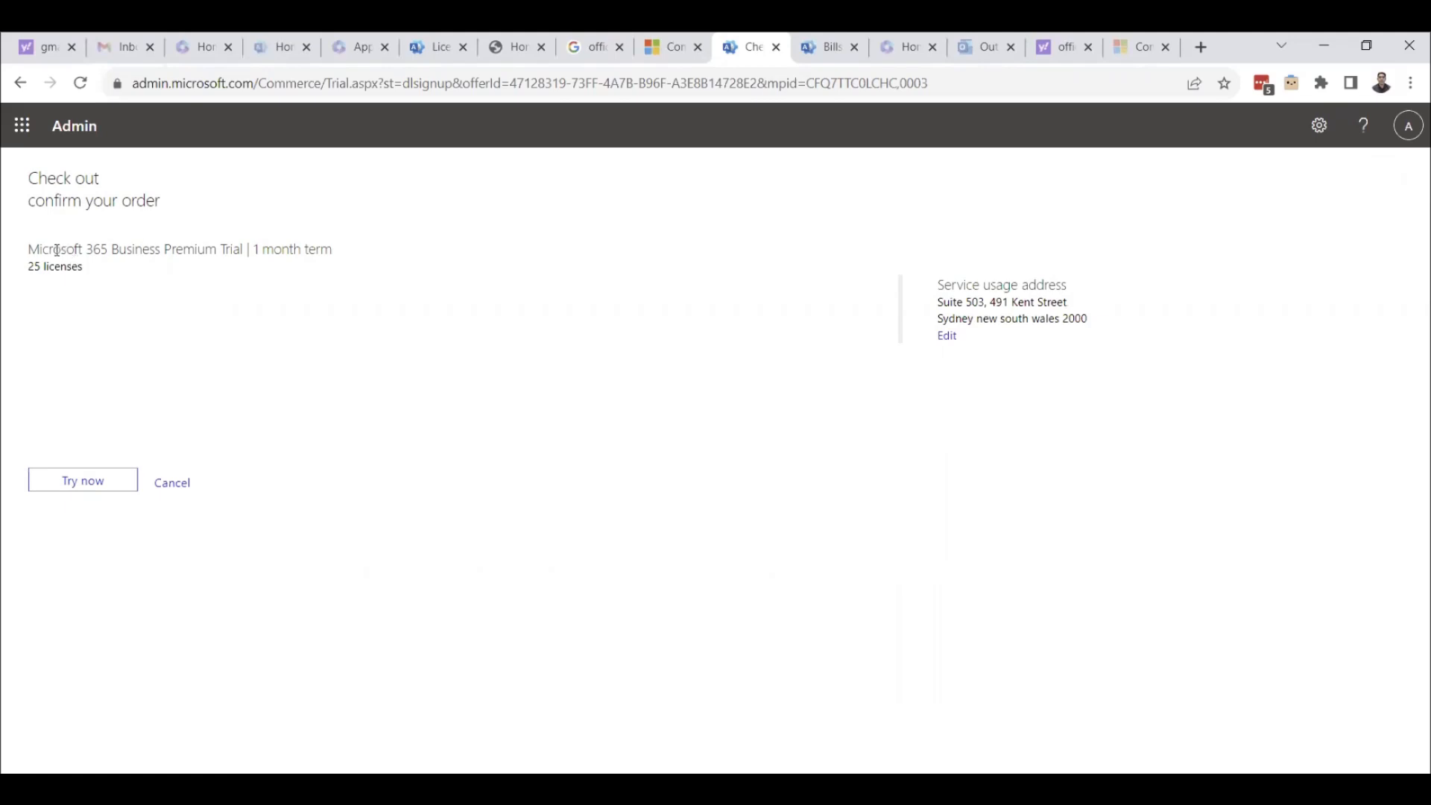
left_click(84, 480)
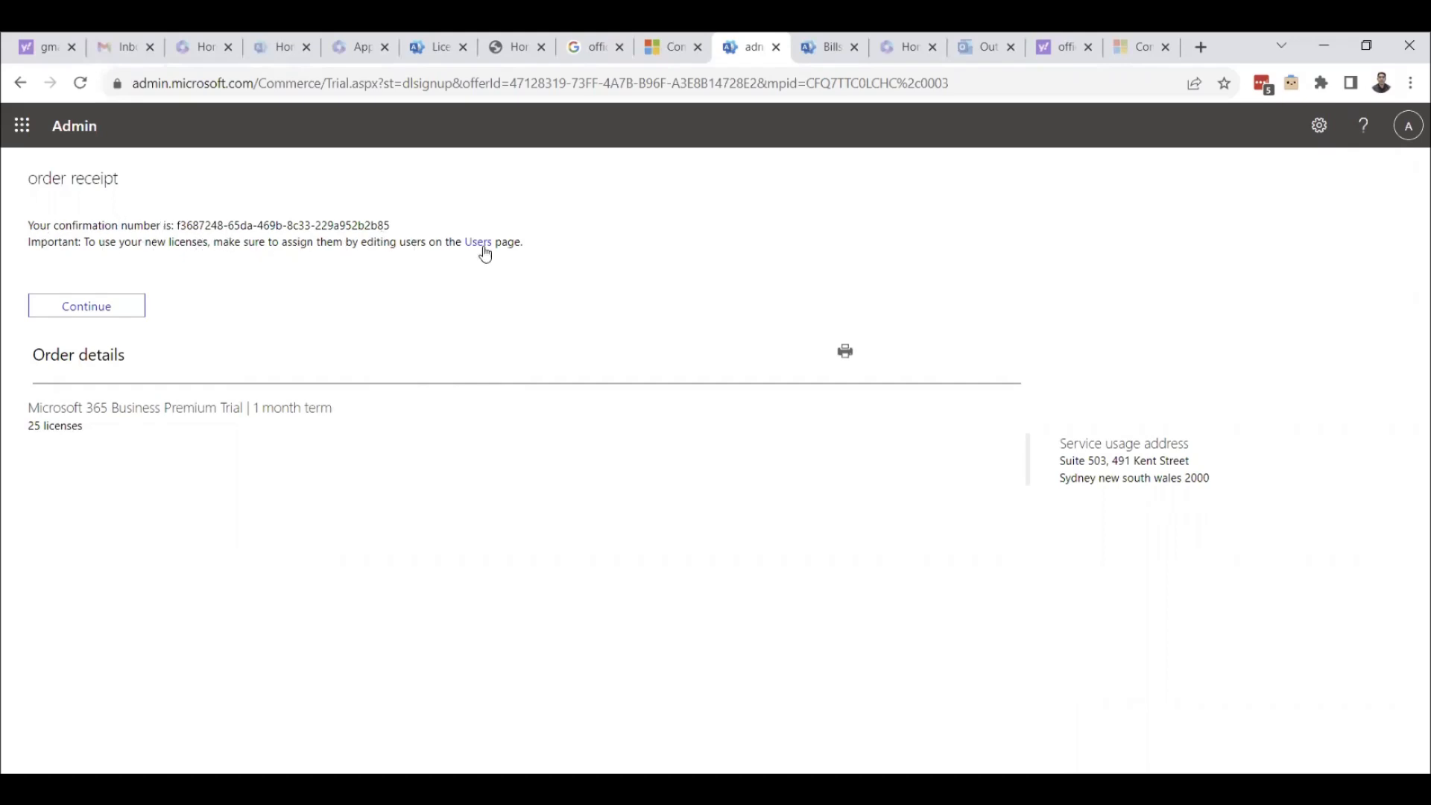
left_click(88, 306)
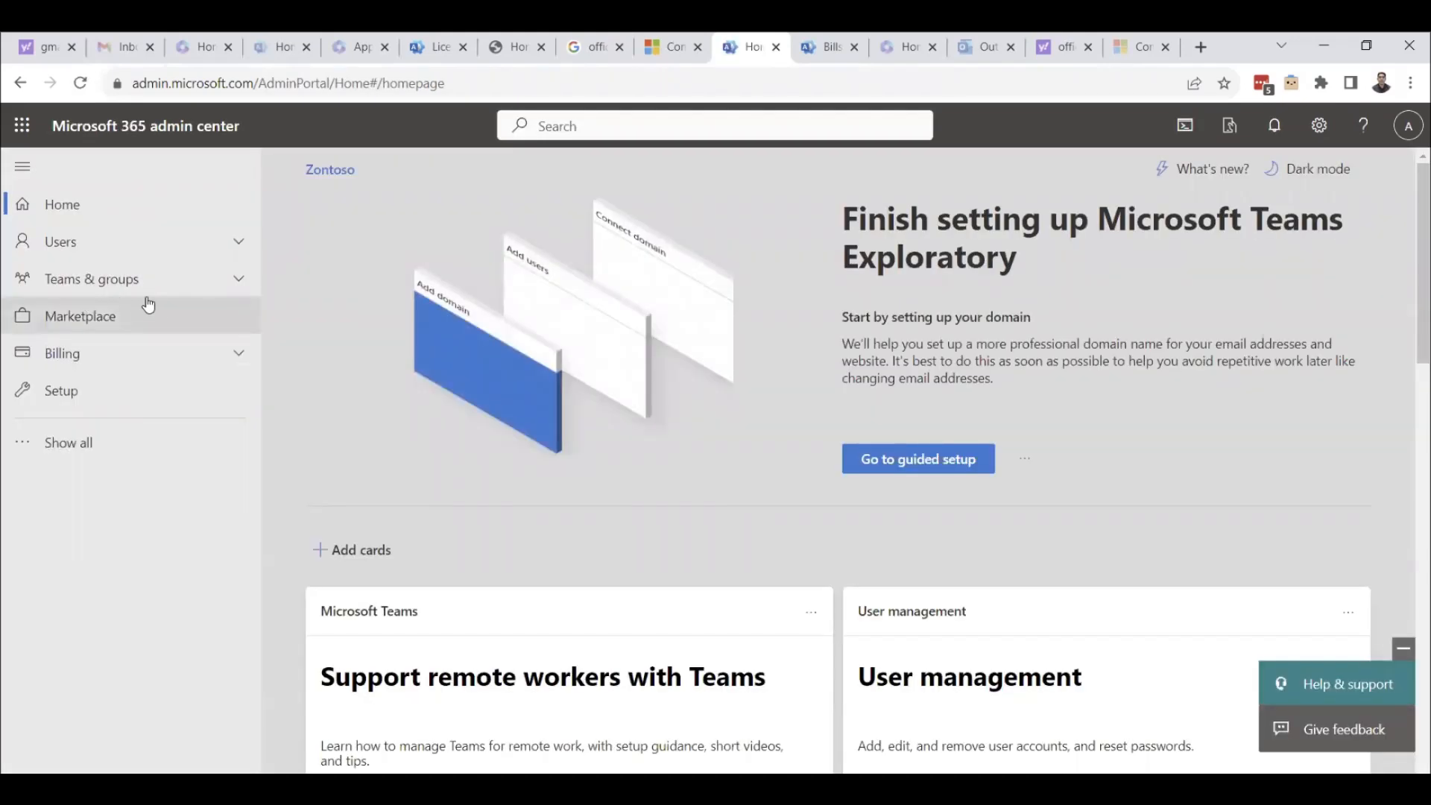
- Cancel the second listed Microsoft Teams Exploratory Trial subscription among the organization's billing products
left_click(88, 448)
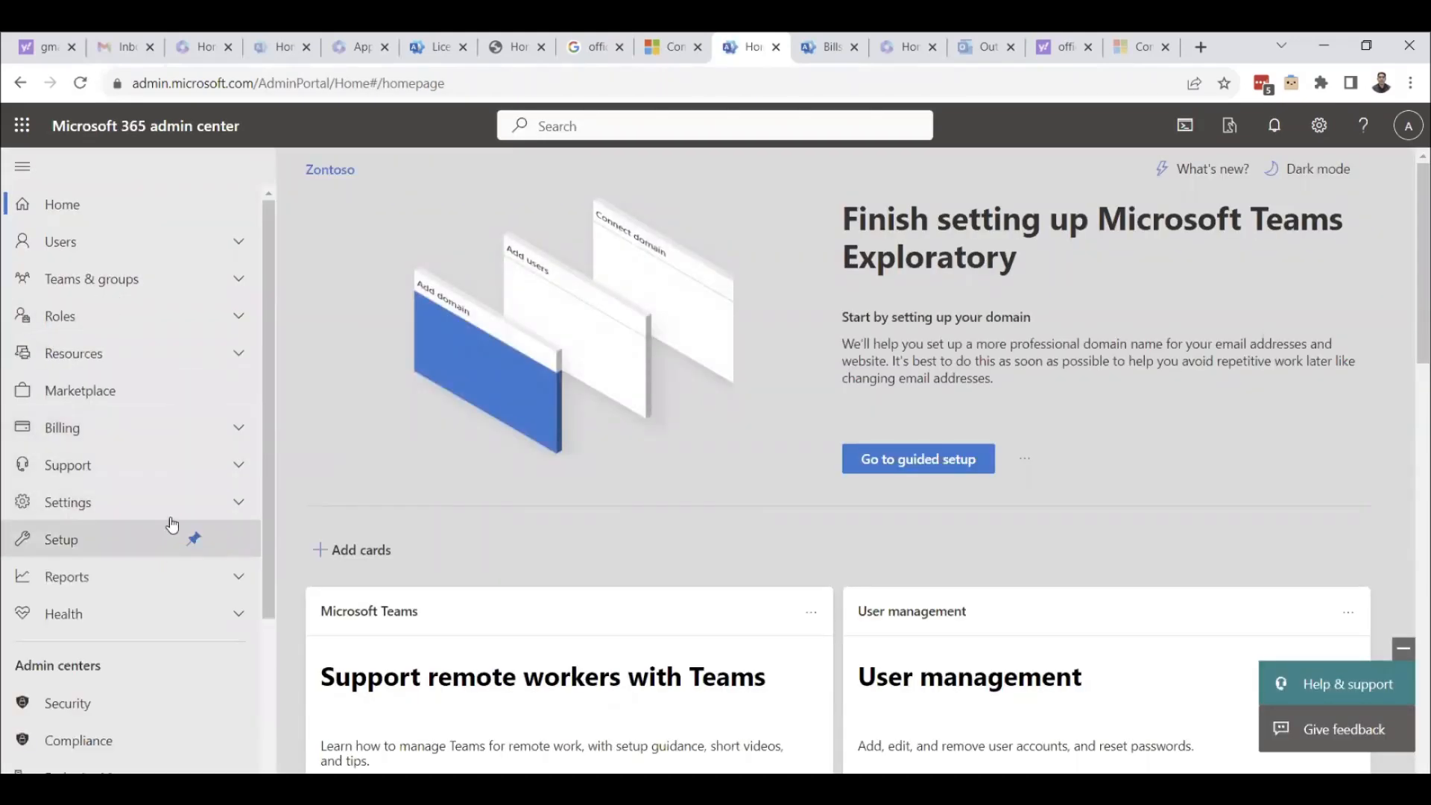
left_click(240, 429)
left_click(112, 464)
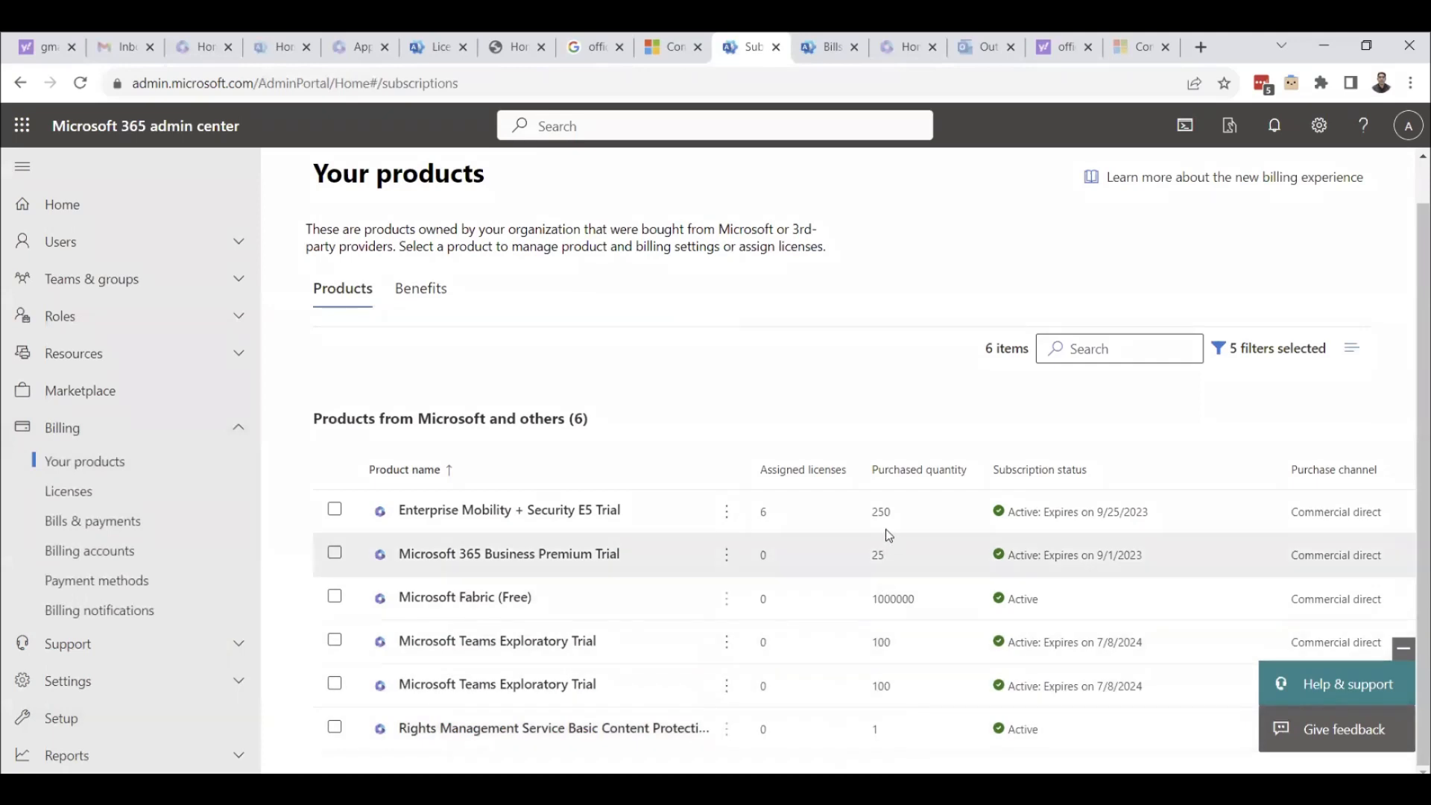
left_click(727, 686)
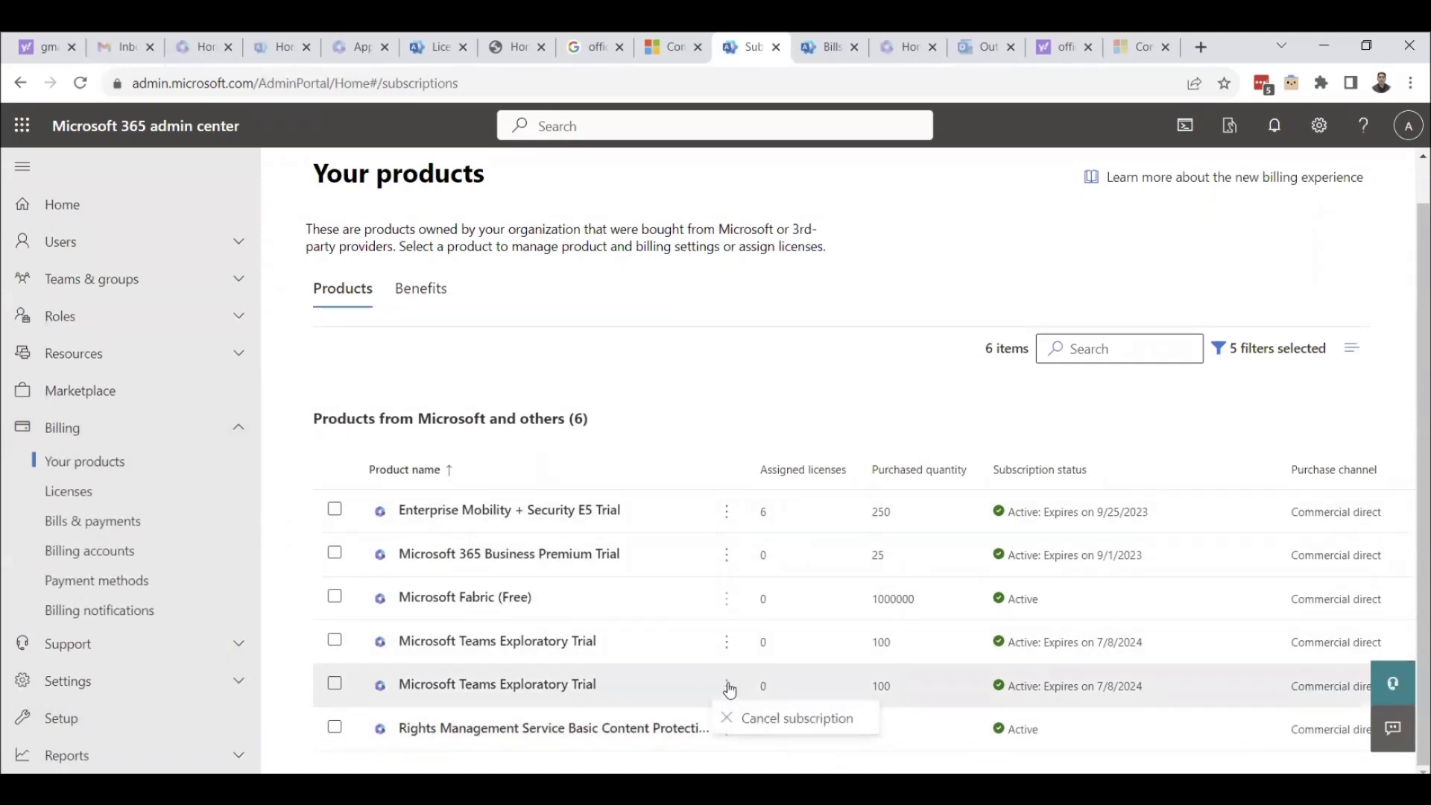
left_click(787, 719)
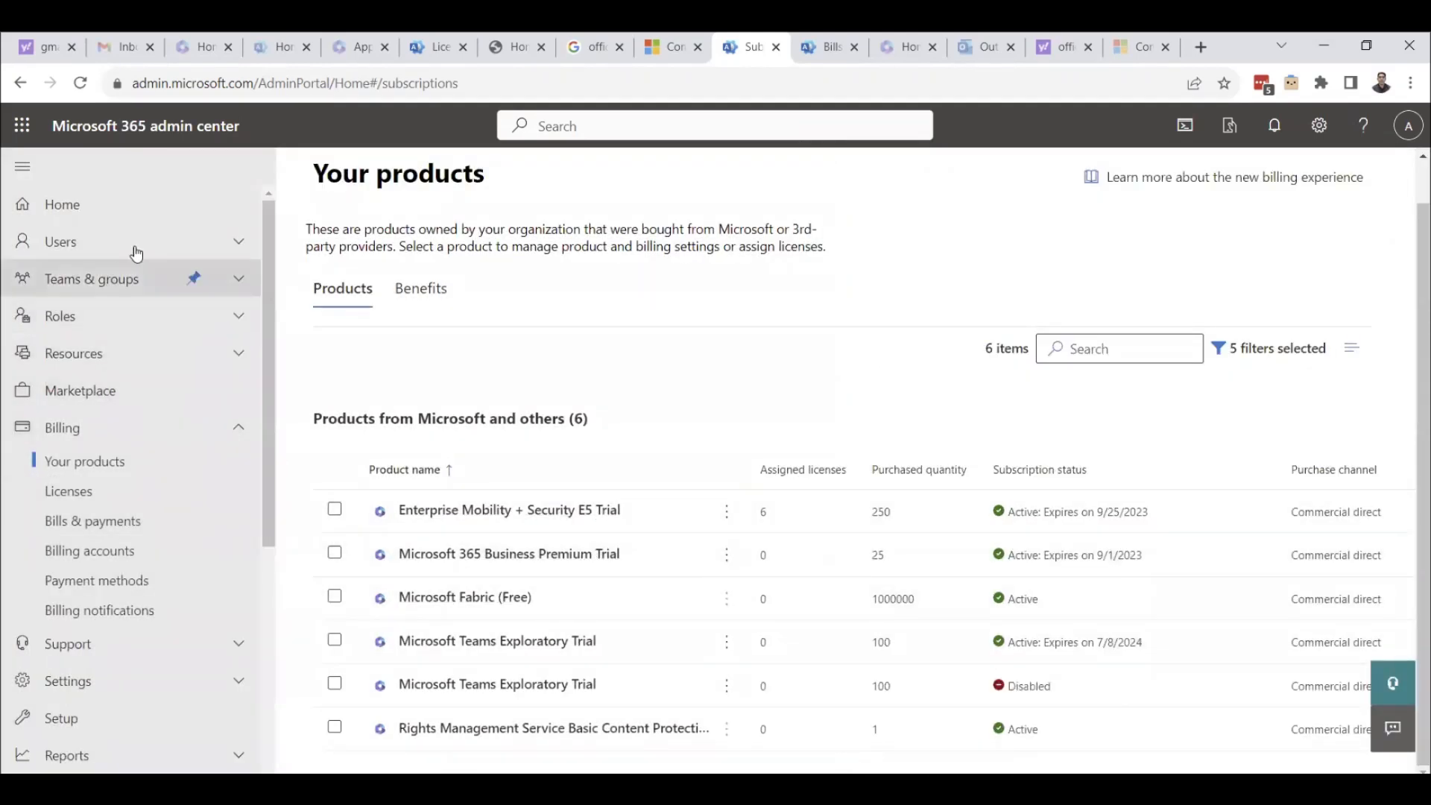
- Assign a Microsoft 365 Business Premium license to the fourth user in the active users list and save the change
left_click(238, 244)
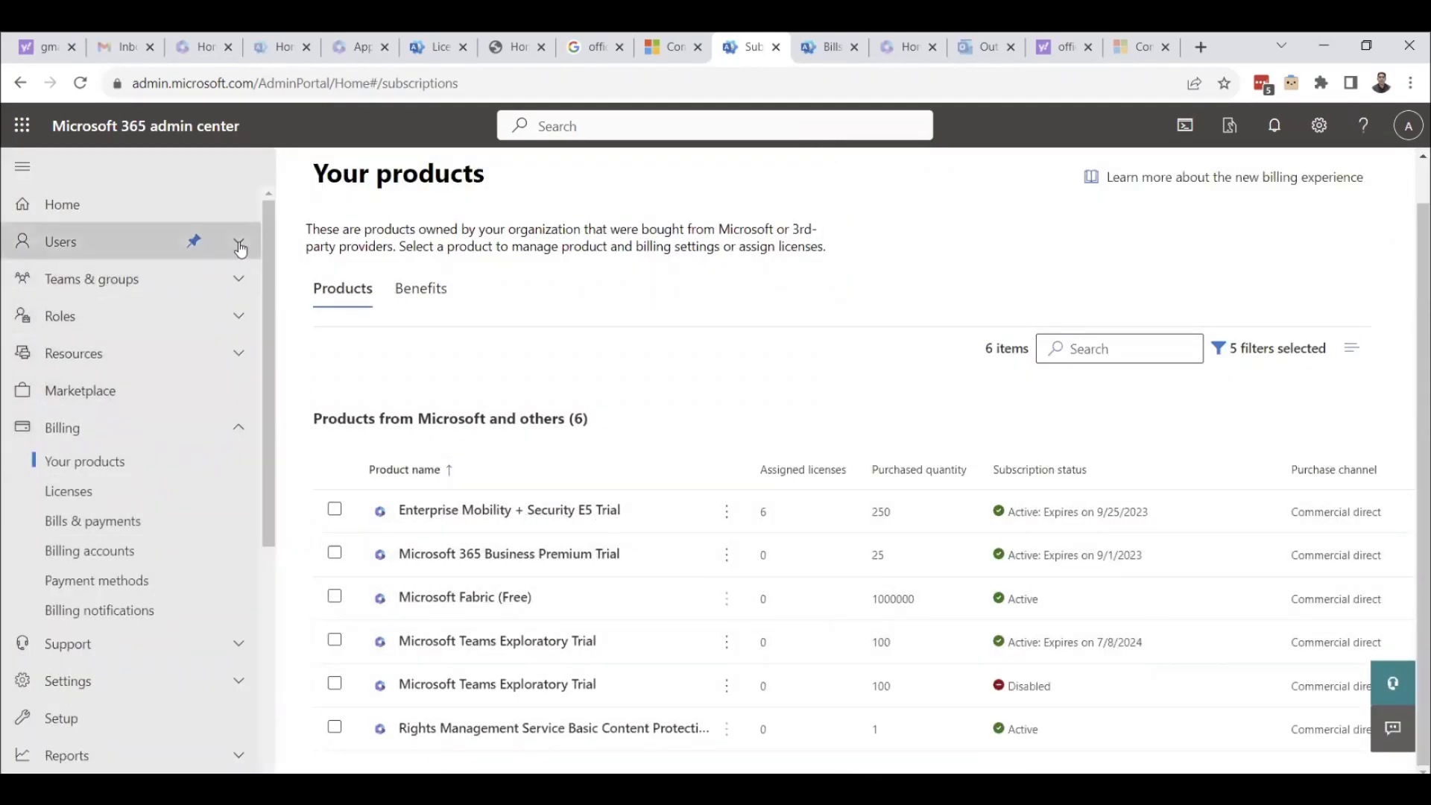
left_click(96, 287)
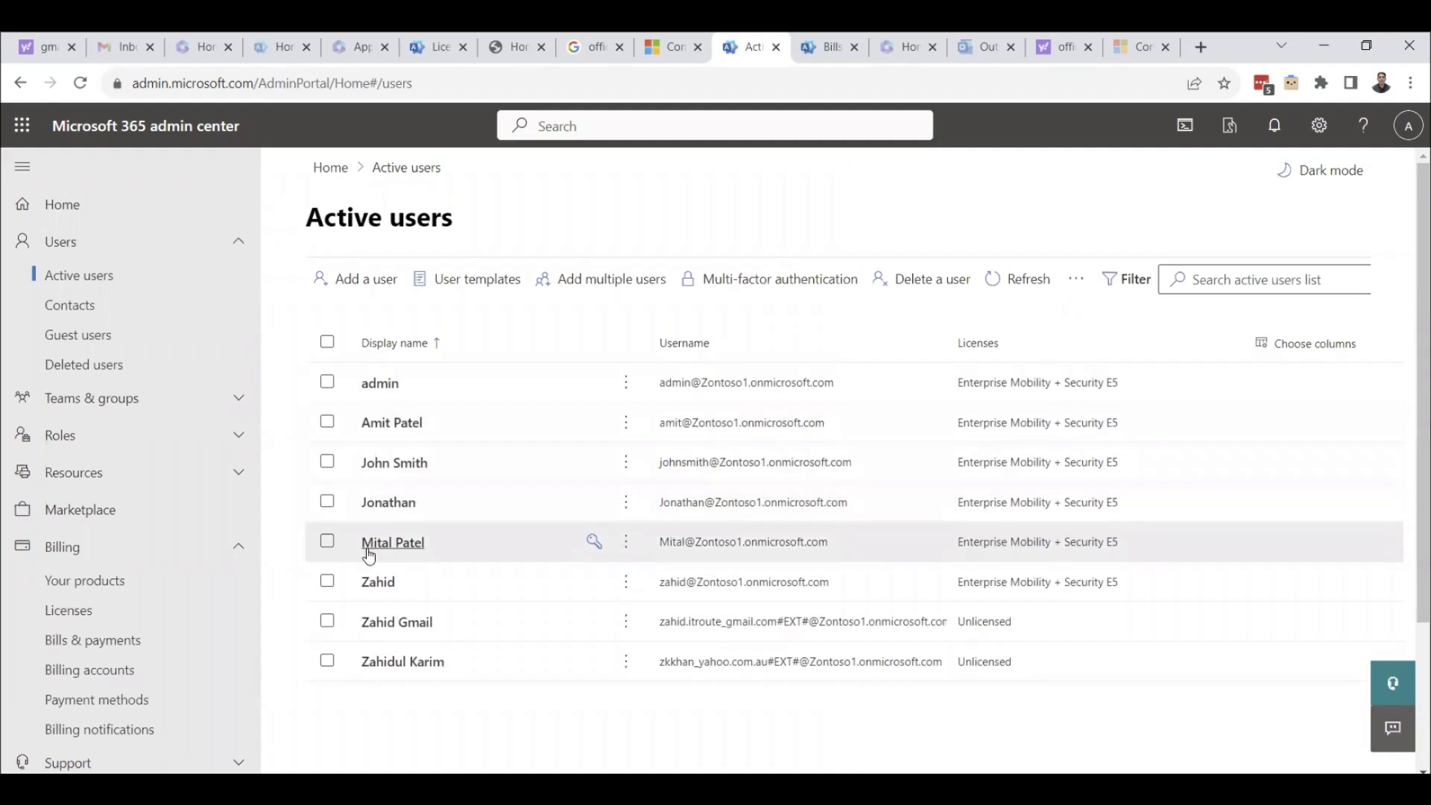
left_click(376, 504)
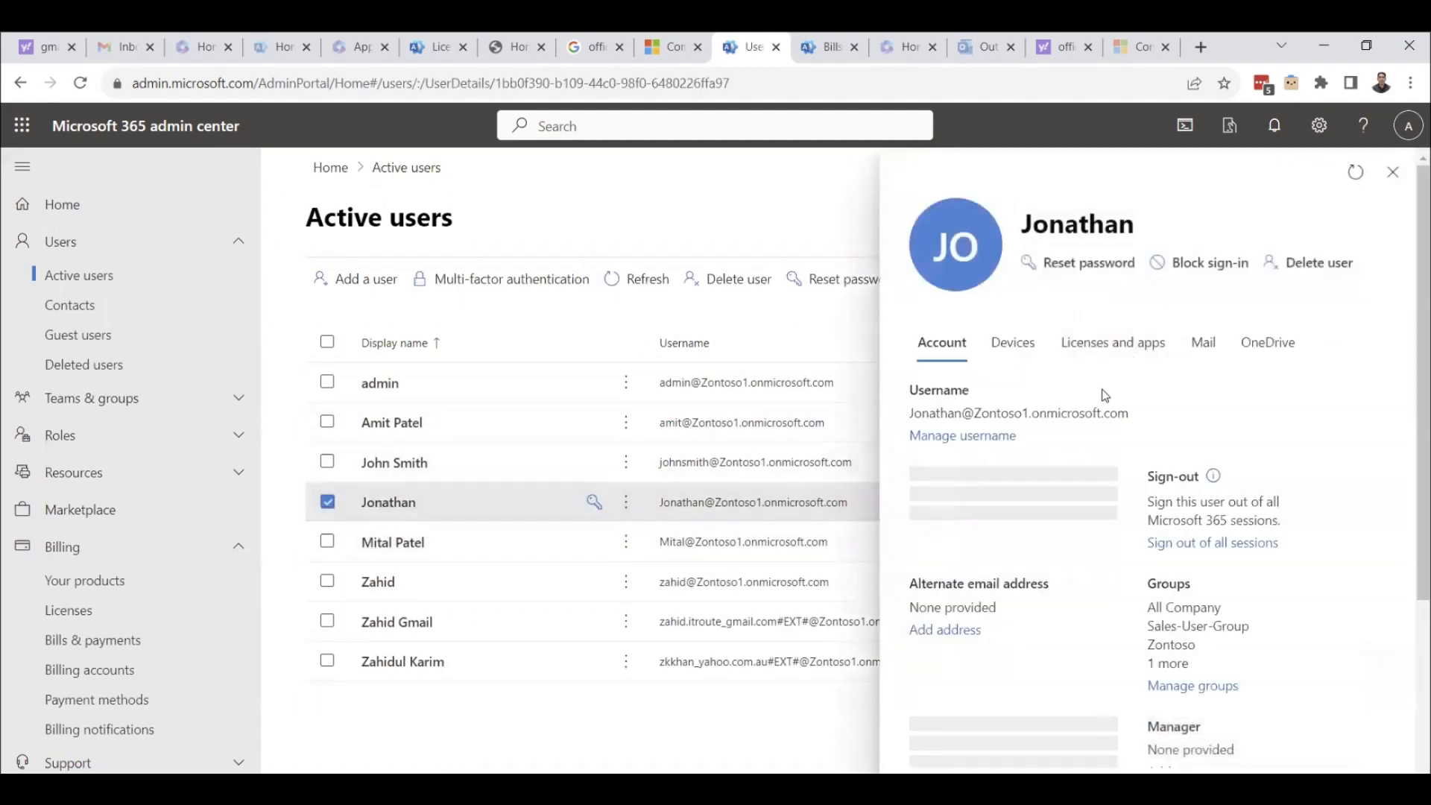
left_click(1116, 343)
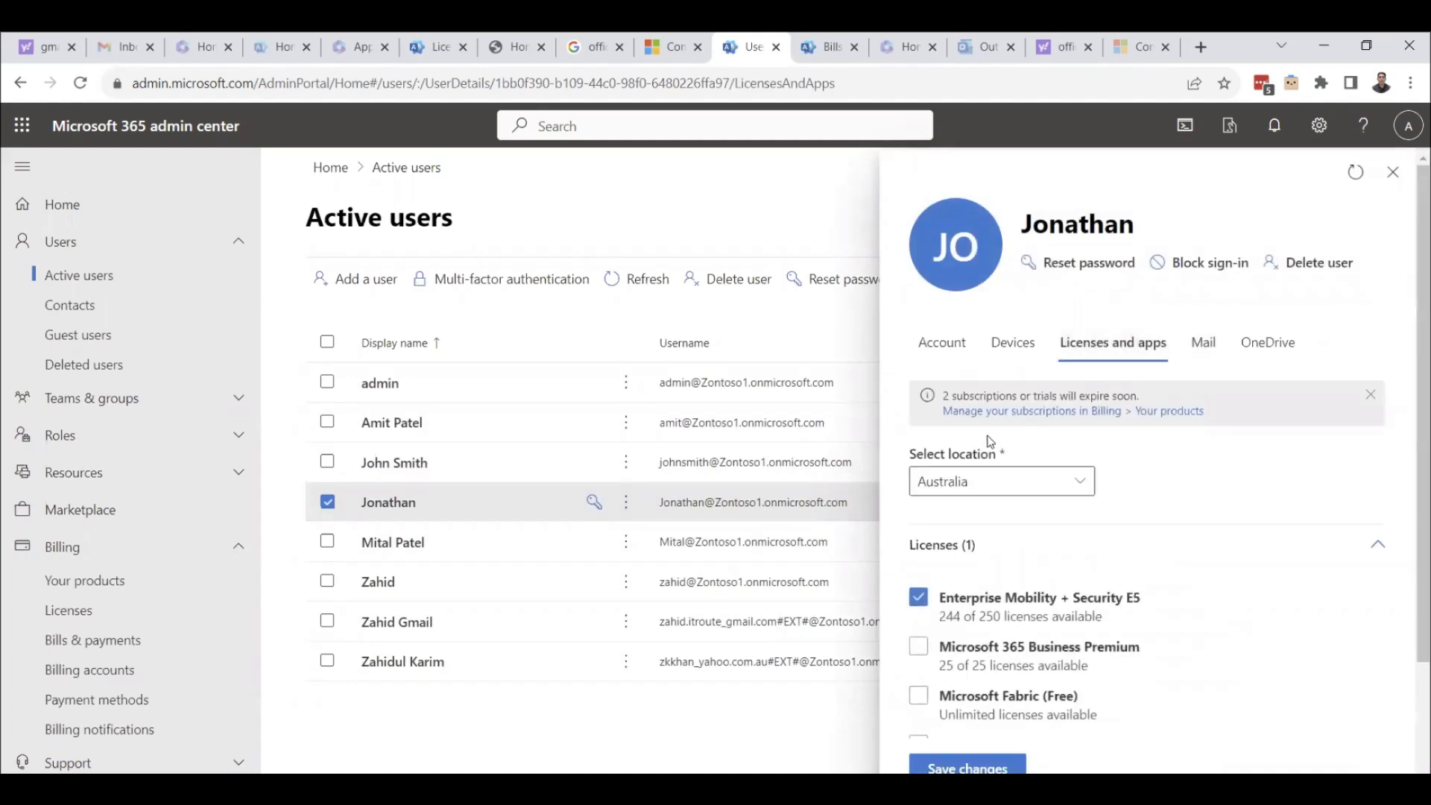
scroll(1083, 563, "down", 1)
left_click(918, 554)
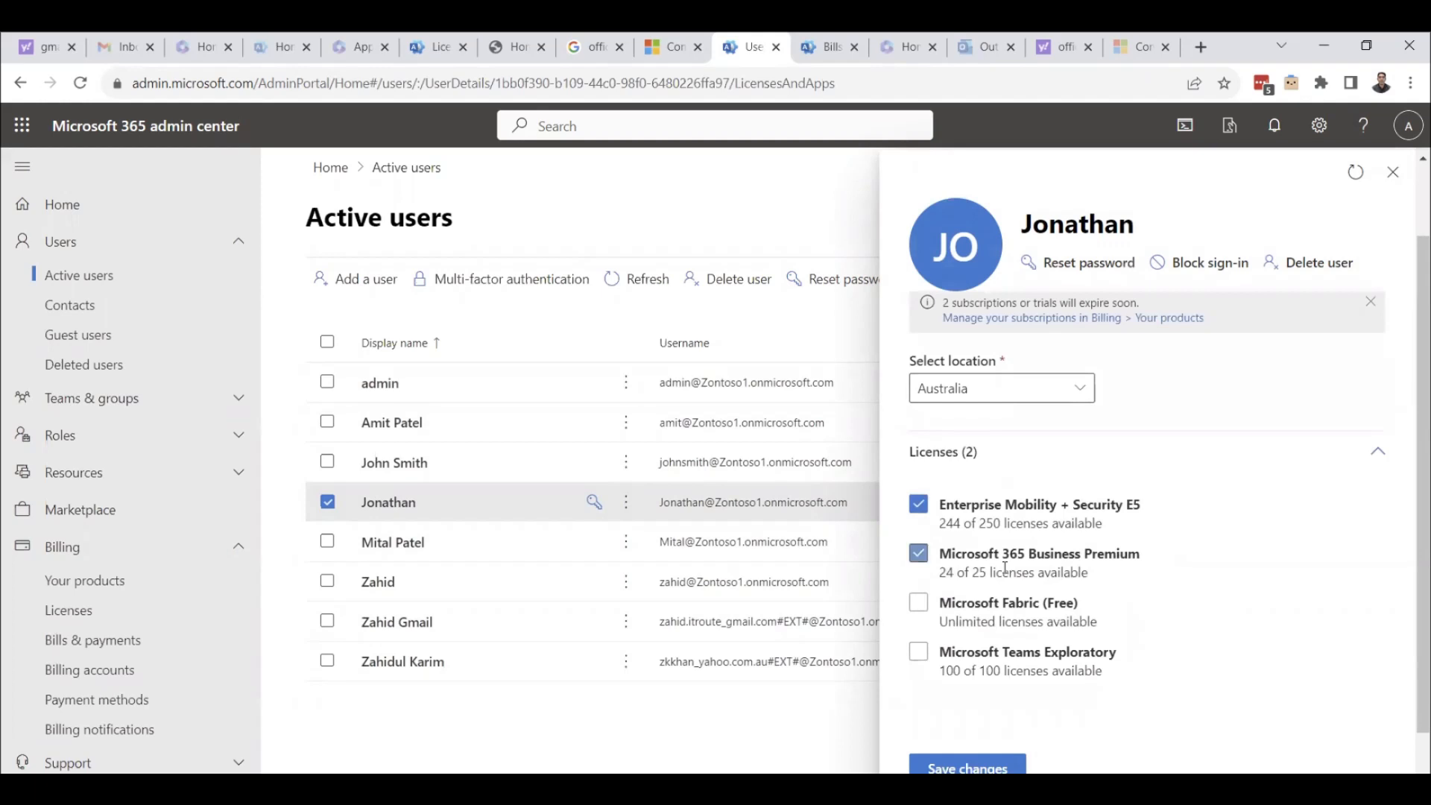
left_click(980, 767)
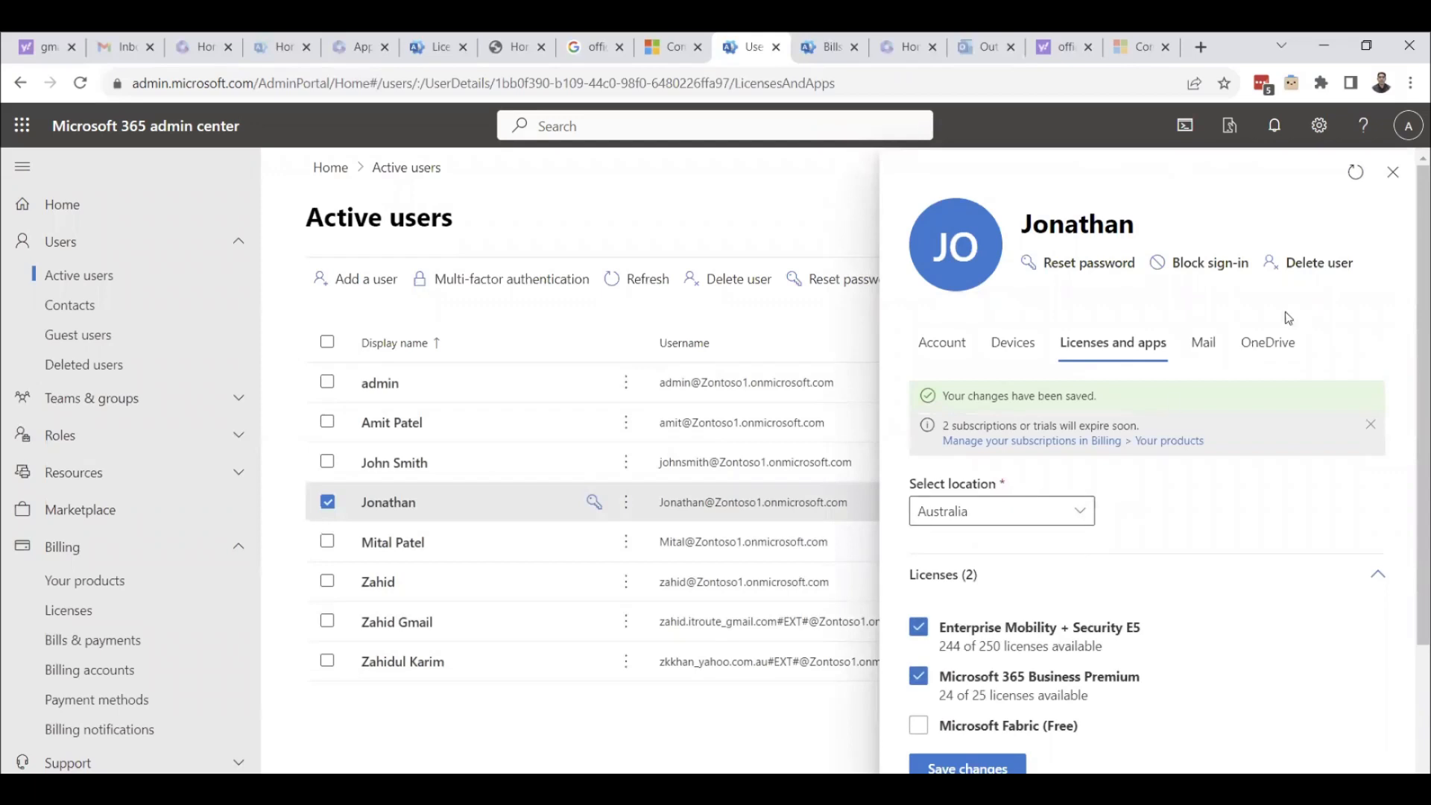
- Assign a Microsoft 365 Business Premium license to the fifth user in the active users list and save the change
left_click(1393, 172)
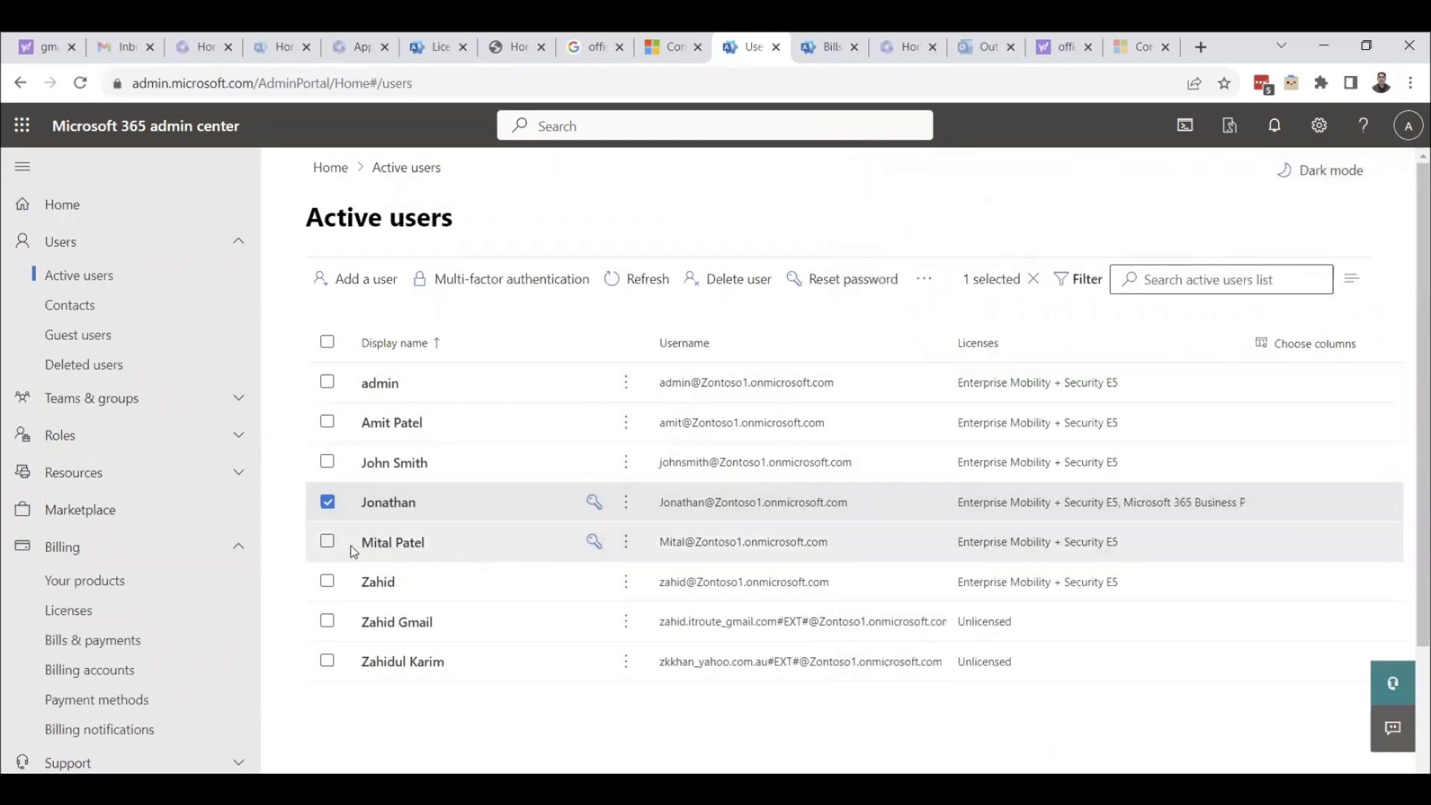
left_click(371, 548)
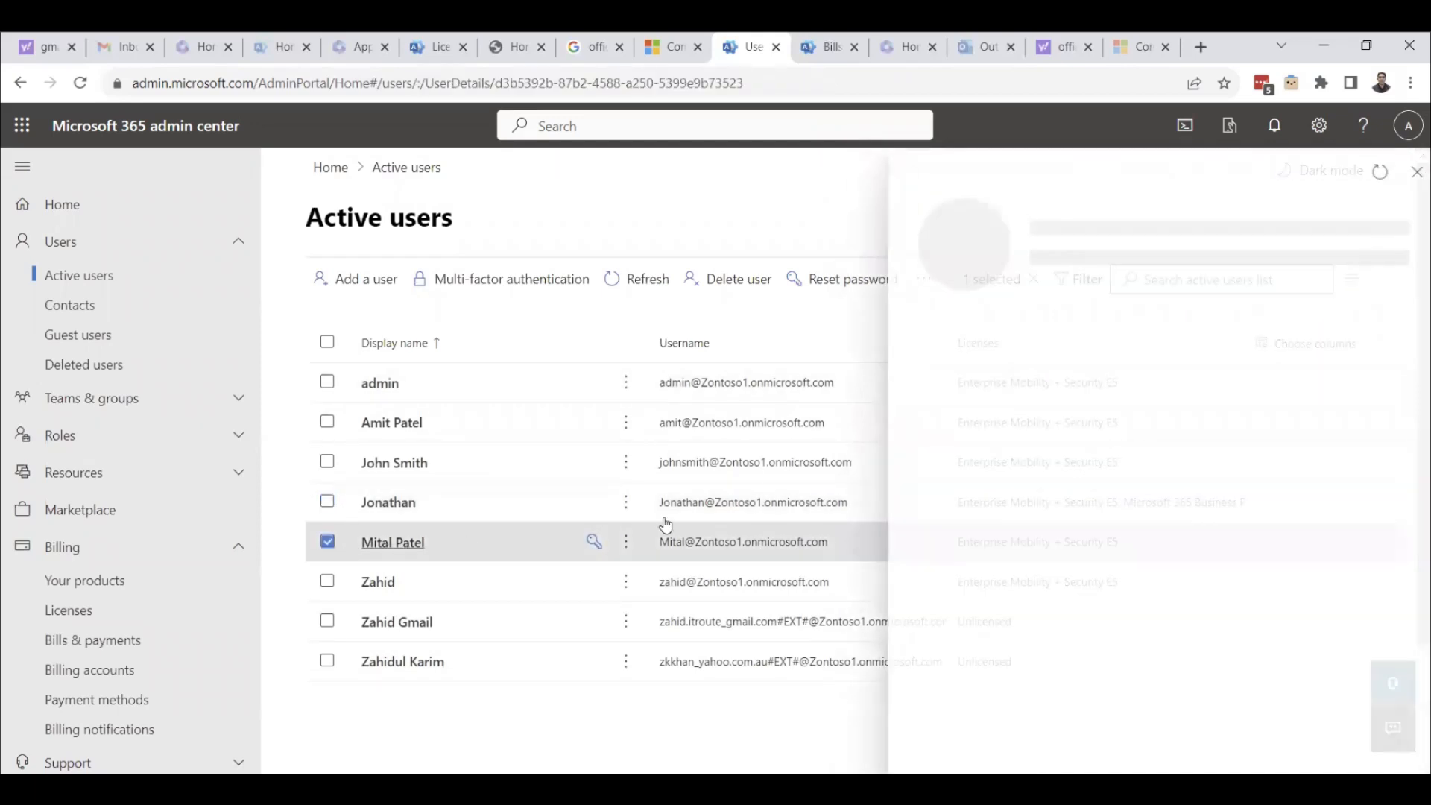
left_click(1133, 344)
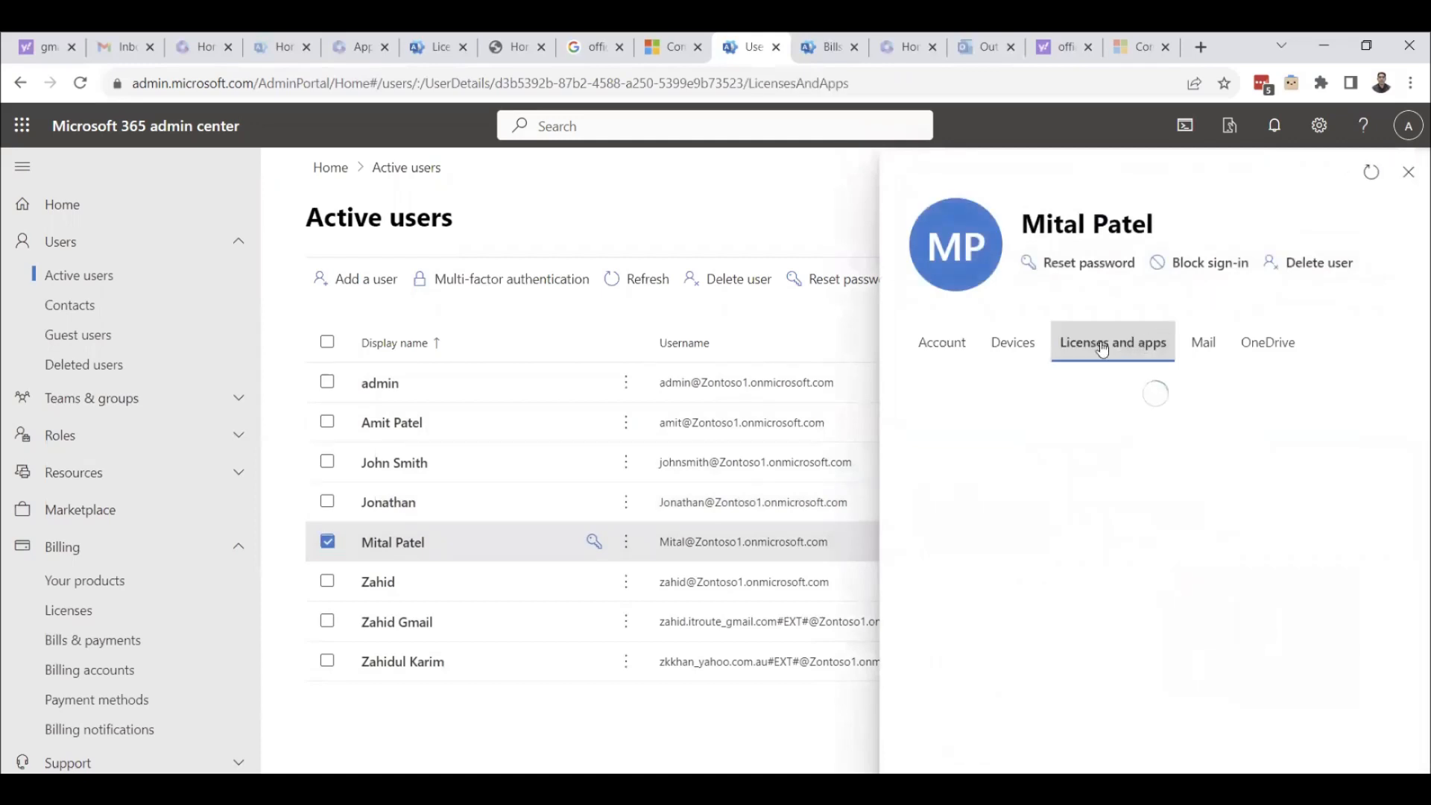
scroll(1032, 555, "down", 1)
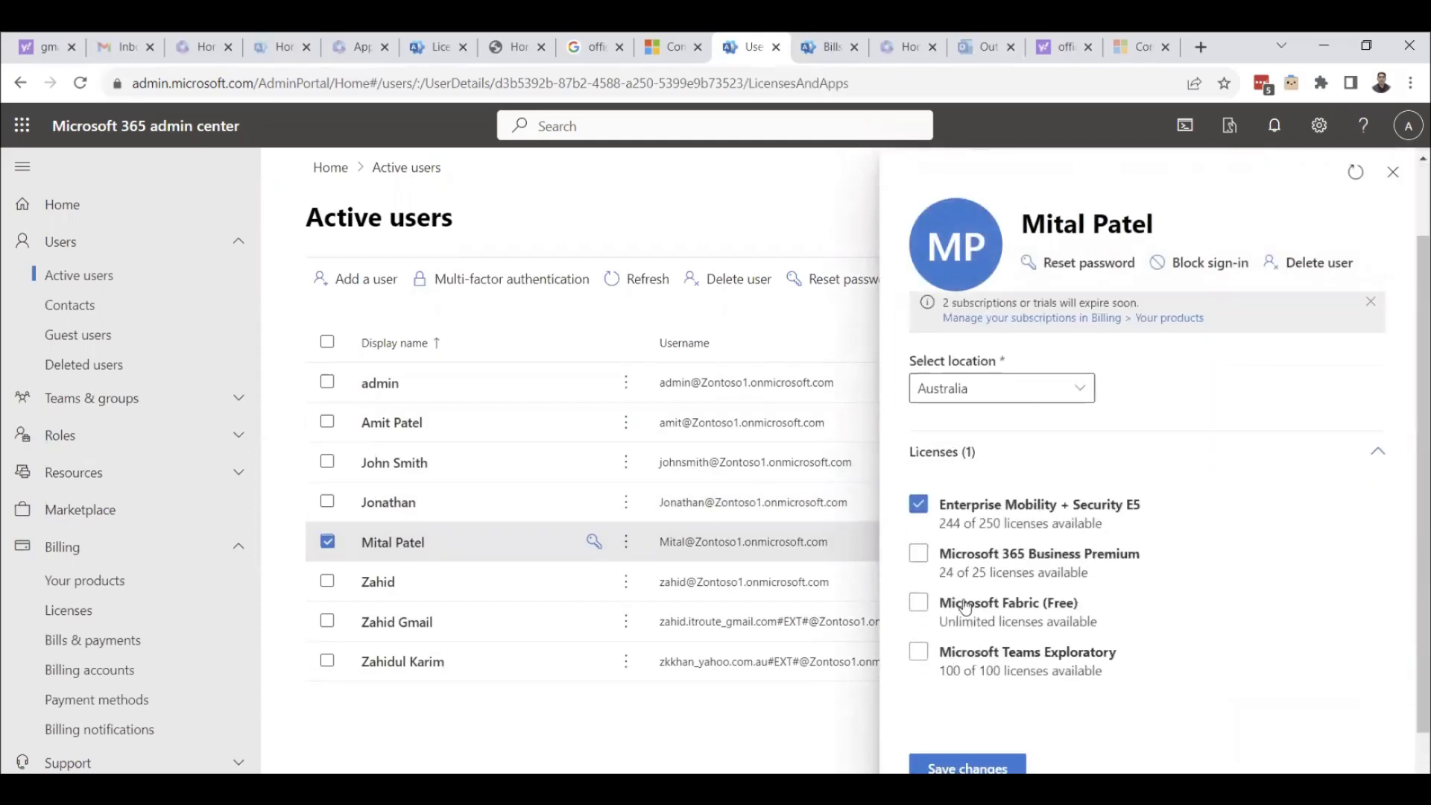
left_click(938, 568)
left_click(921, 556)
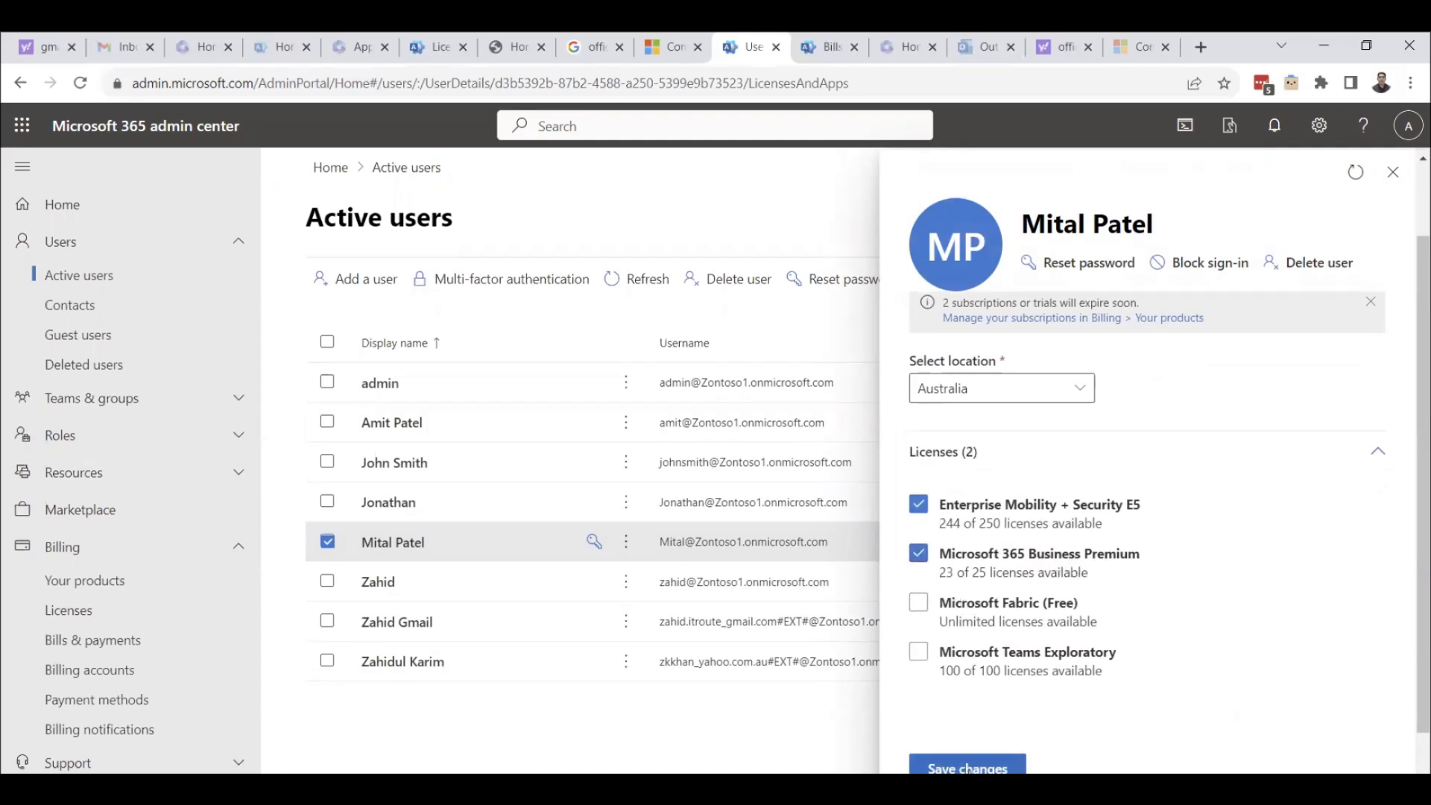
left_click(958, 769)
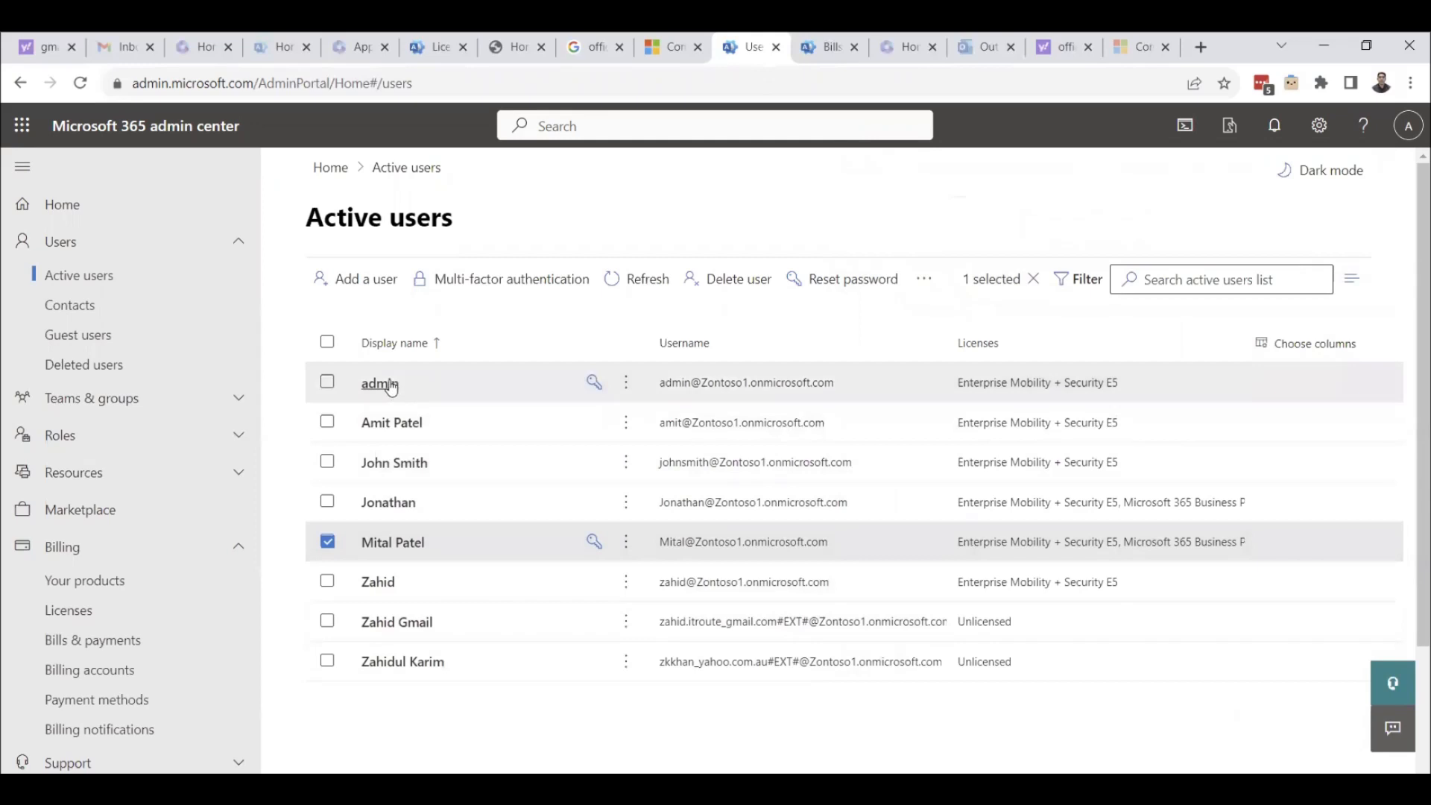
- Assign a Microsoft 365 Business Premium license to the admin account and save the change
left_click(381, 383)
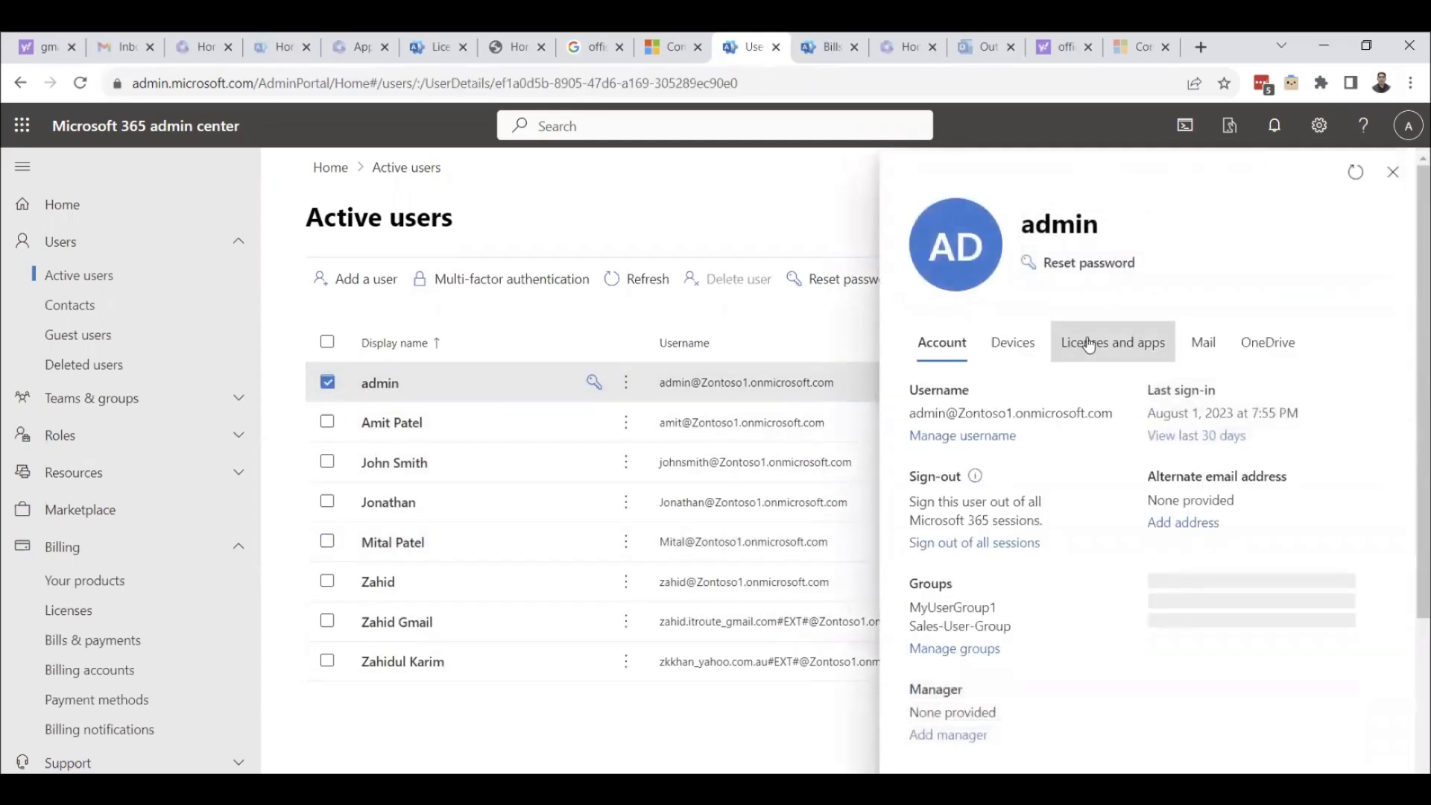
left_click(1090, 343)
scroll(1036, 520, "down", 2)
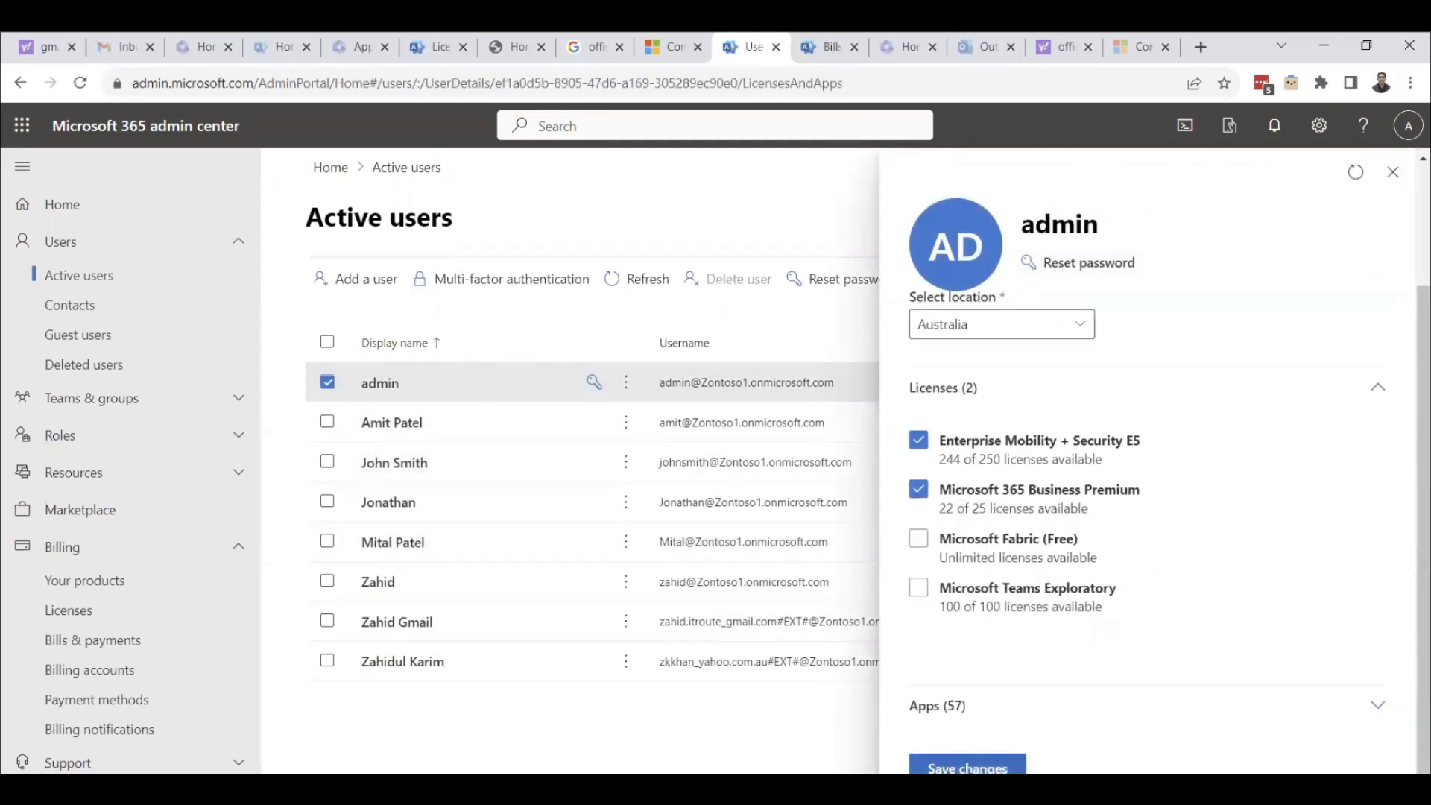
left_click(959, 763)
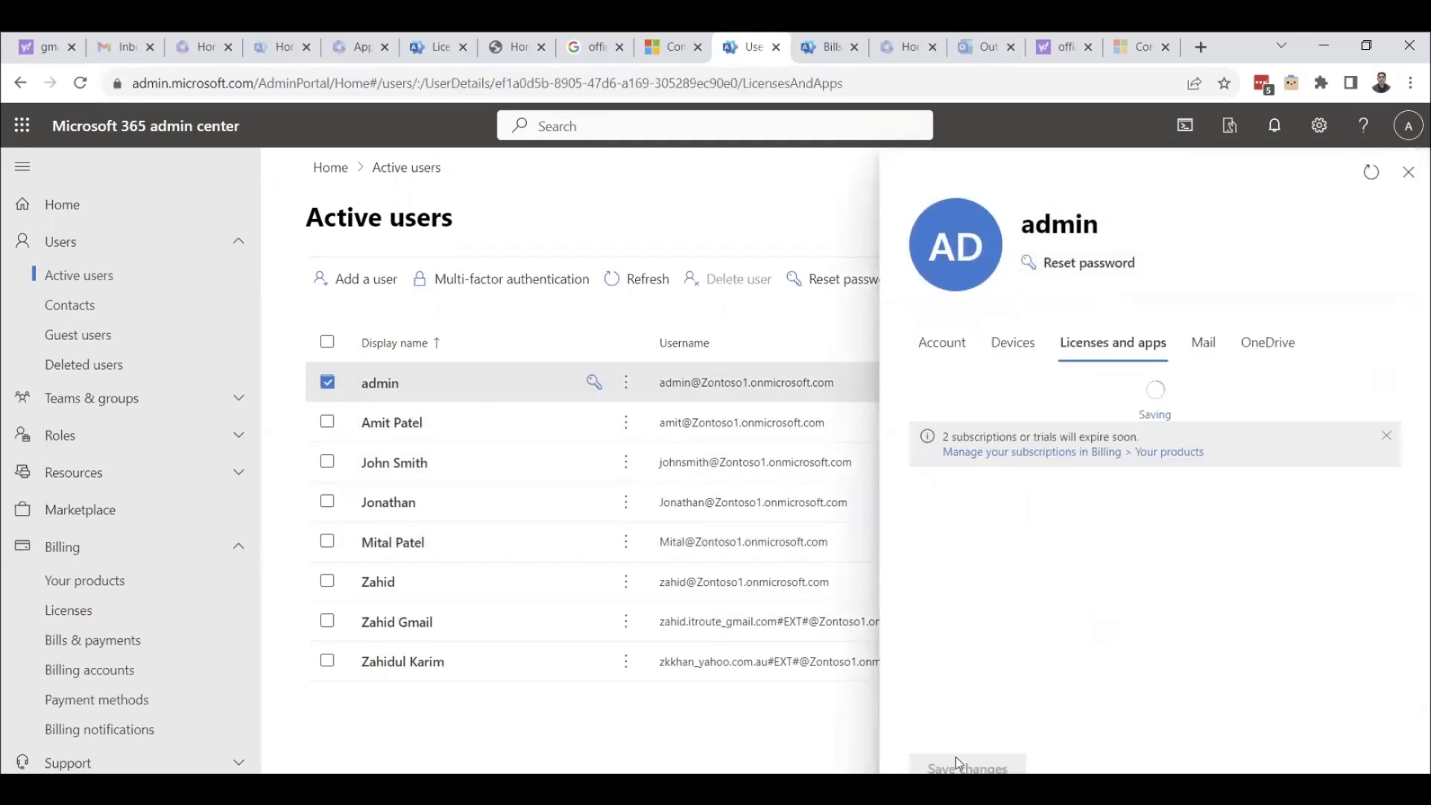
left_click(332, 750)
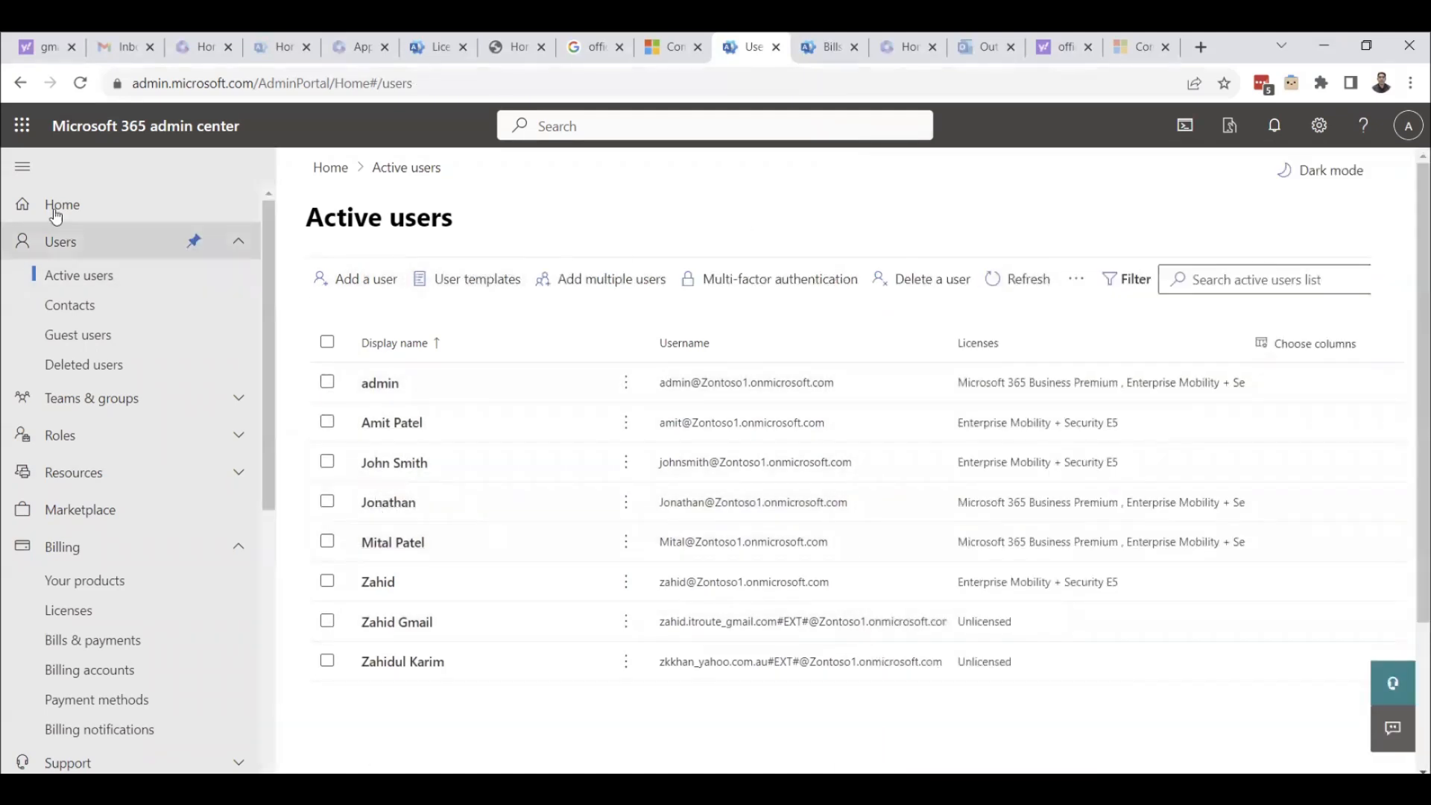
- Examine which apps the app launcher offers before and after reloading the active users page
left_click(19, 124)
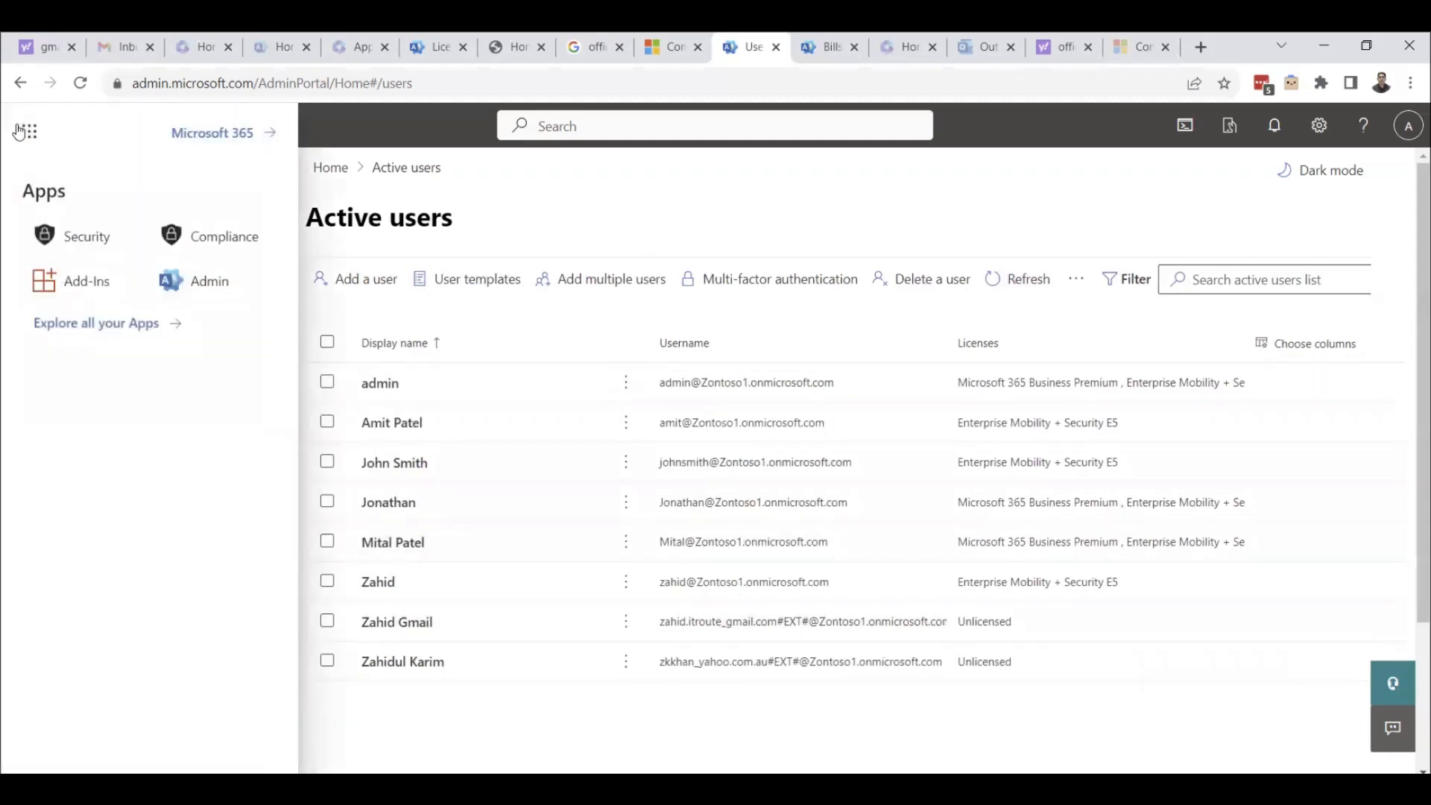
left_click(460, 205)
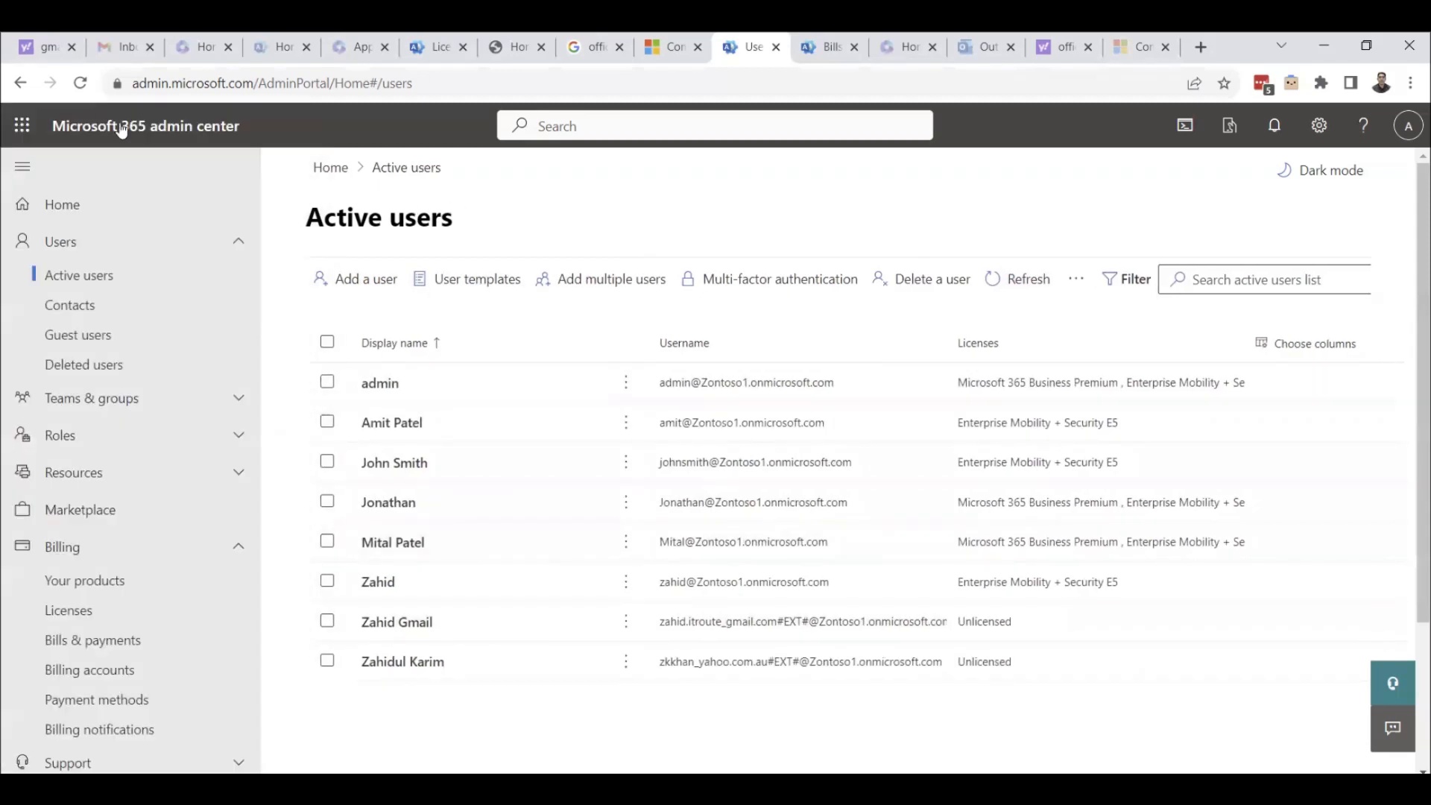
left_click(82, 82)
left_click(29, 134)
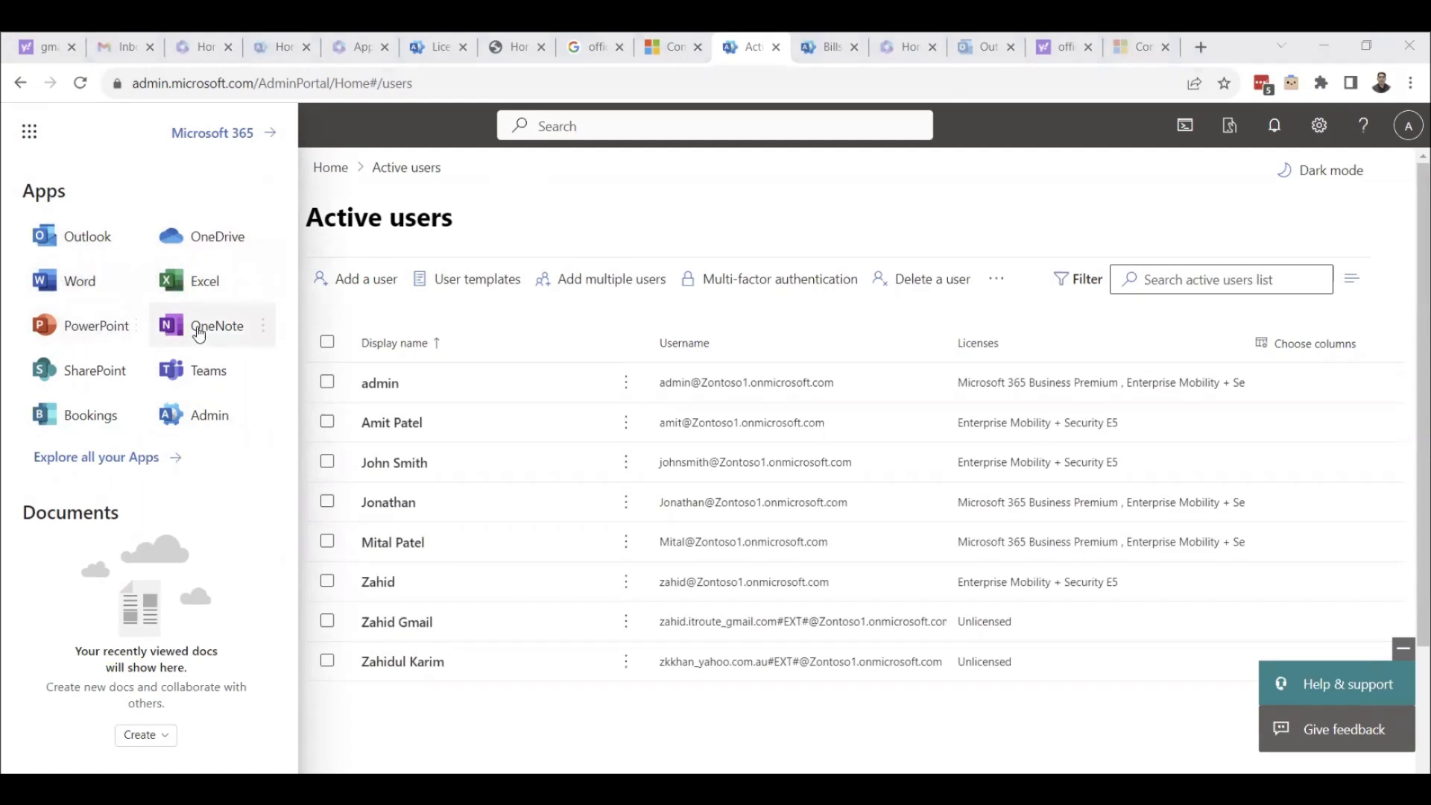
left_click(596, 195)
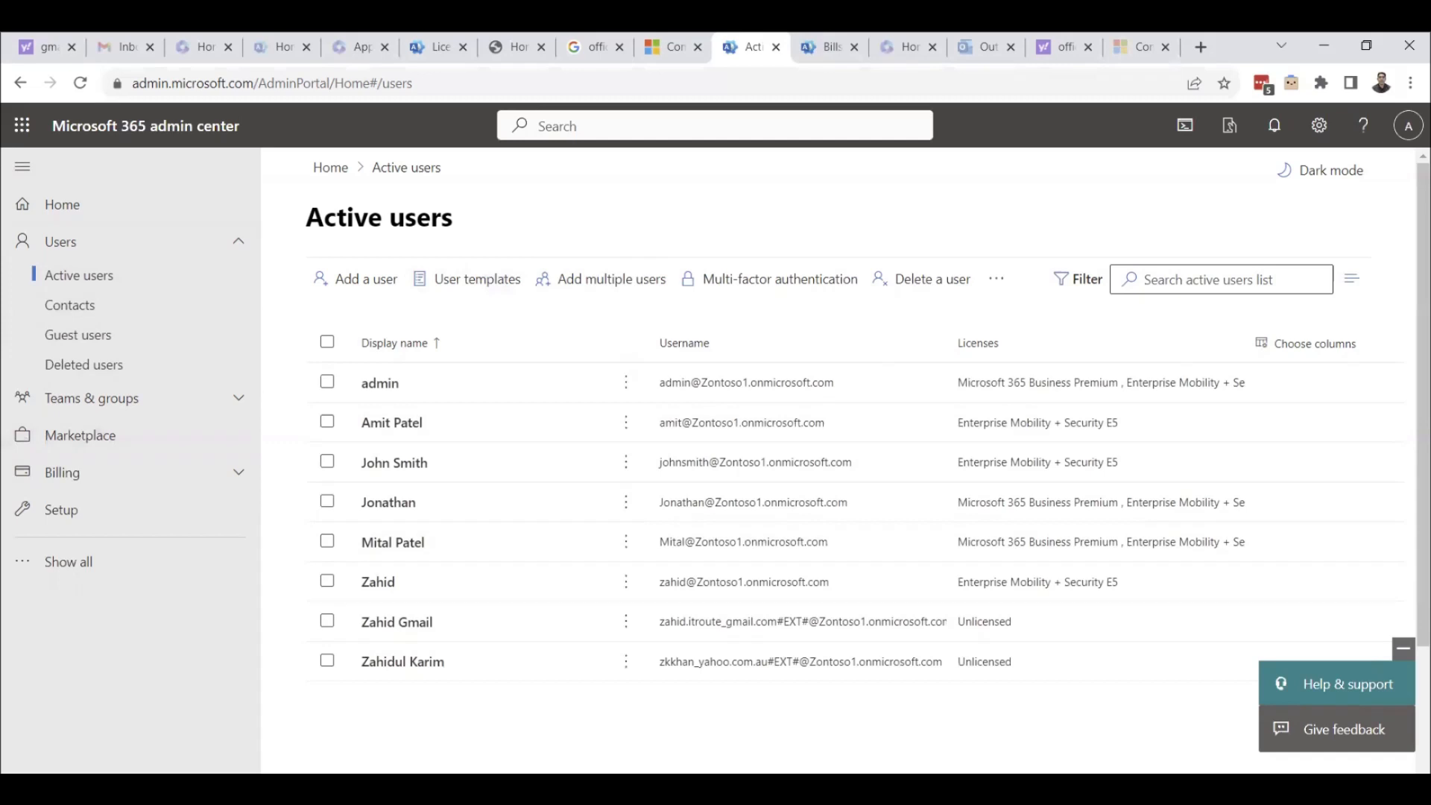
left_click(25, 128)
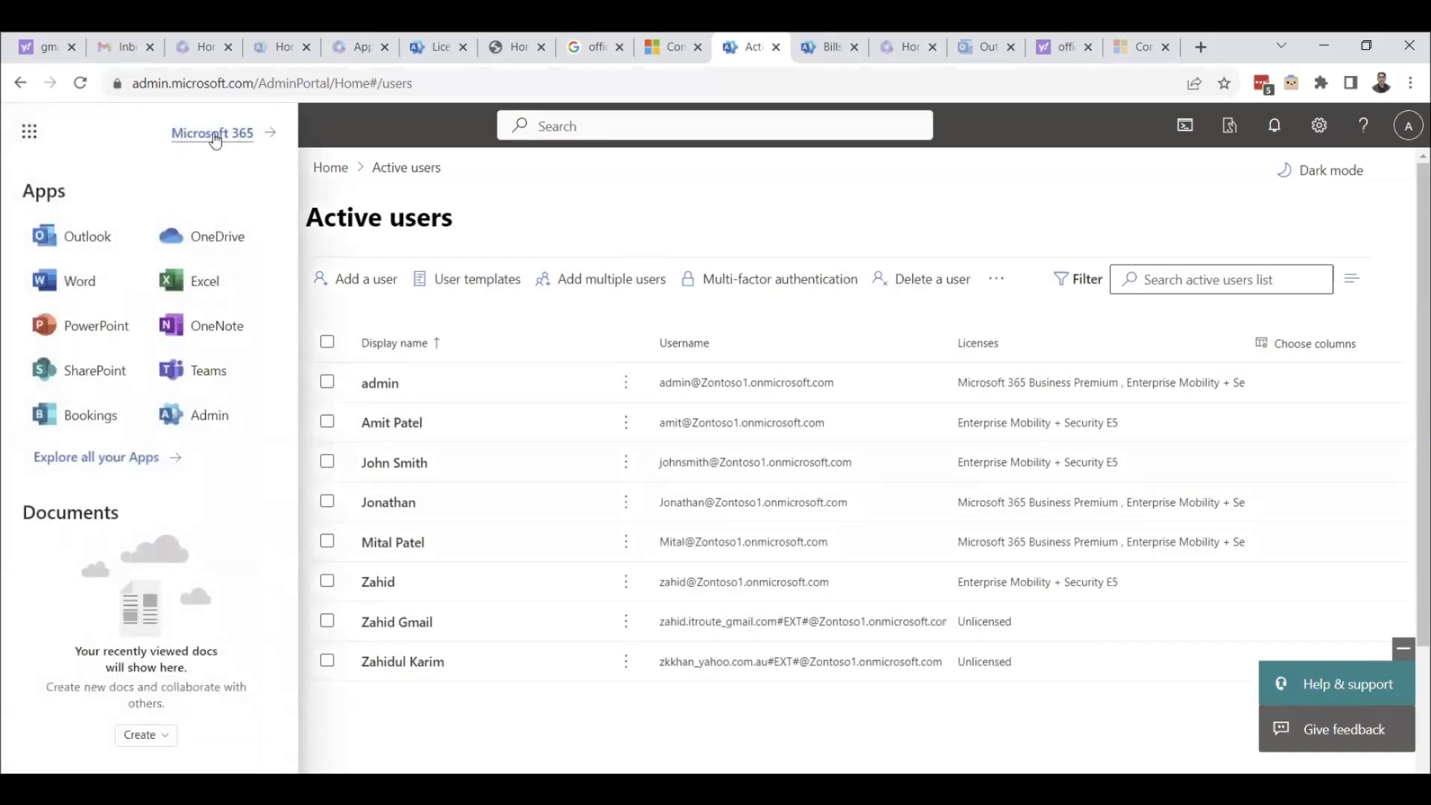
left_click(589, 224)
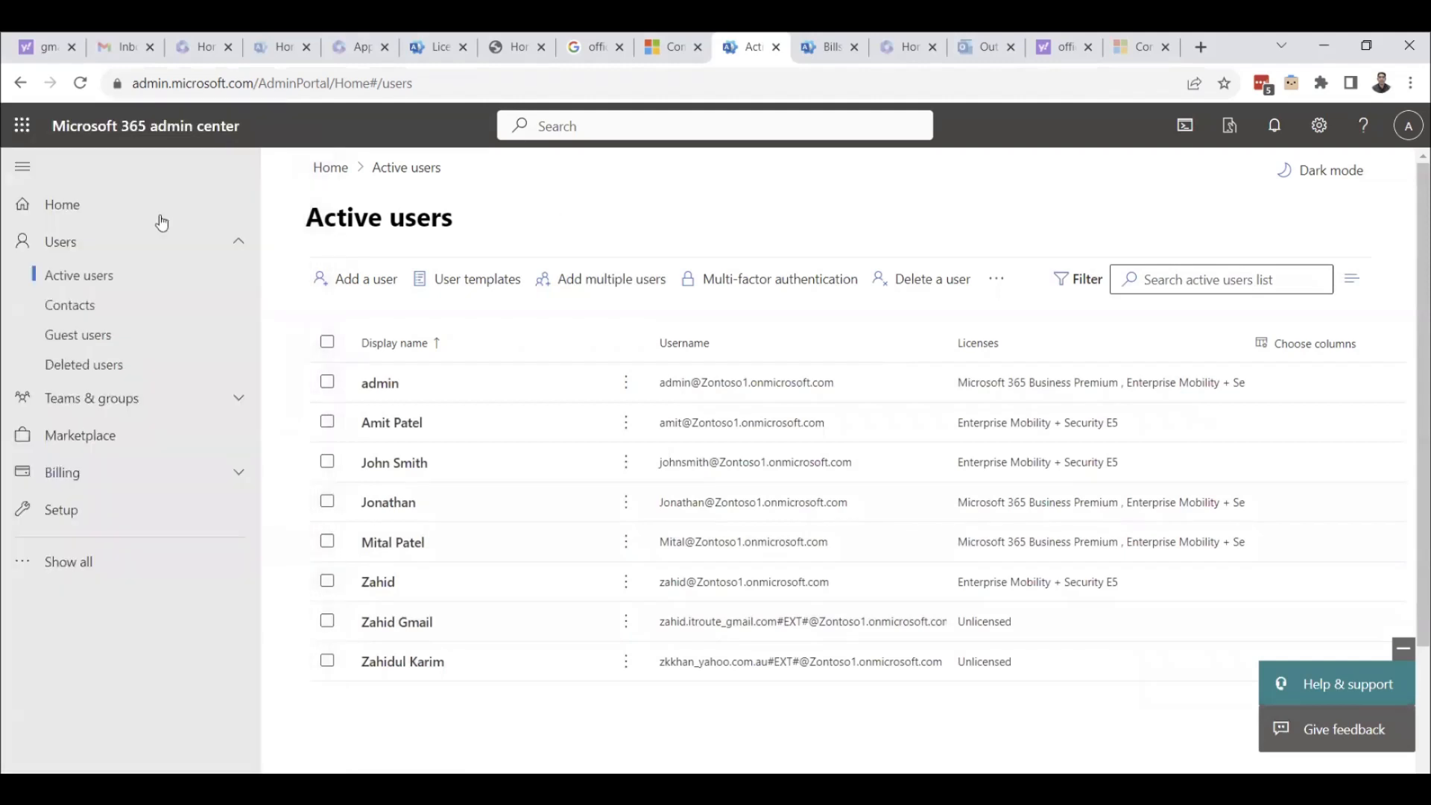
- Open the admin center home page and look through its Teams, apps, billing and training cards
left_click(78, 206)
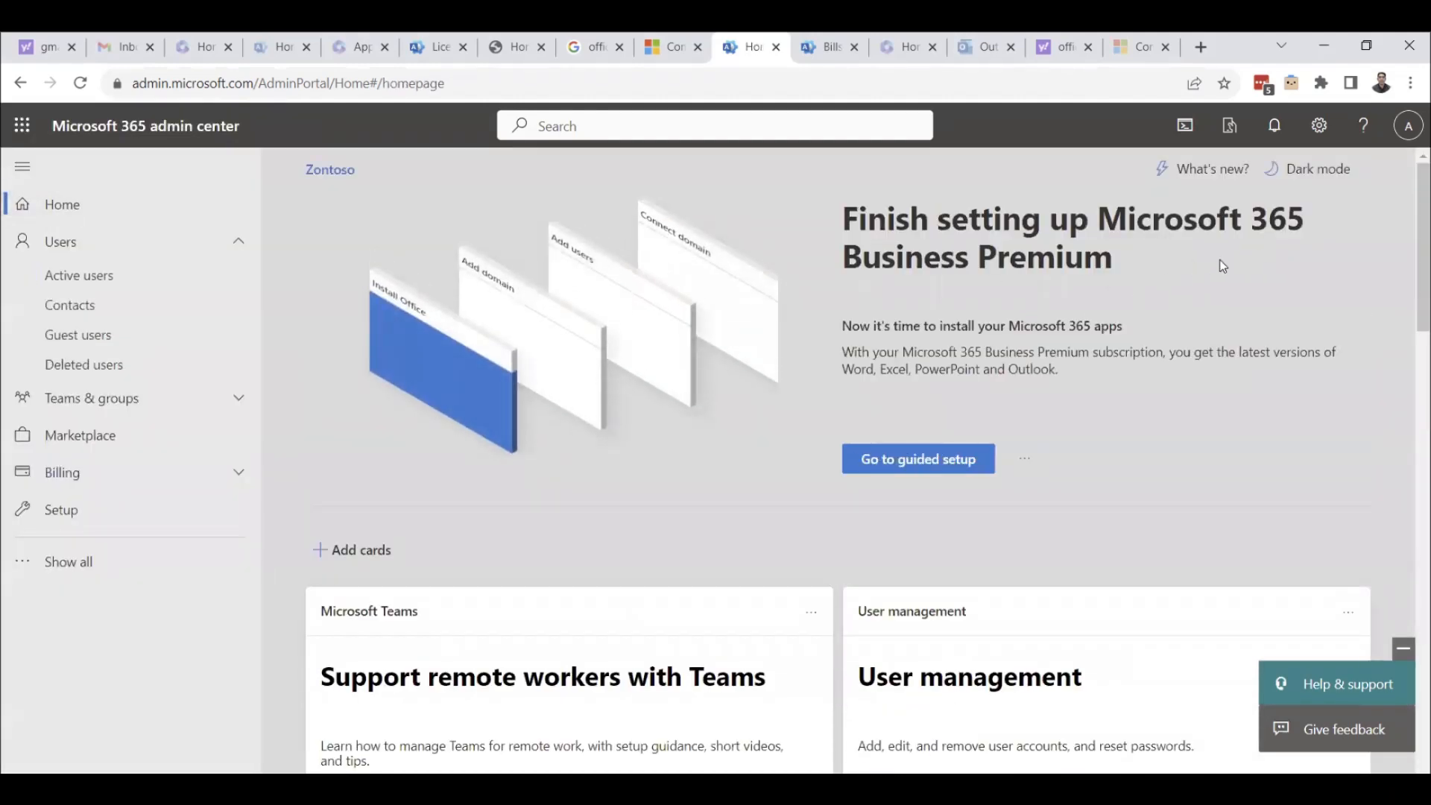
scroll(1207, 267, "down", 12)
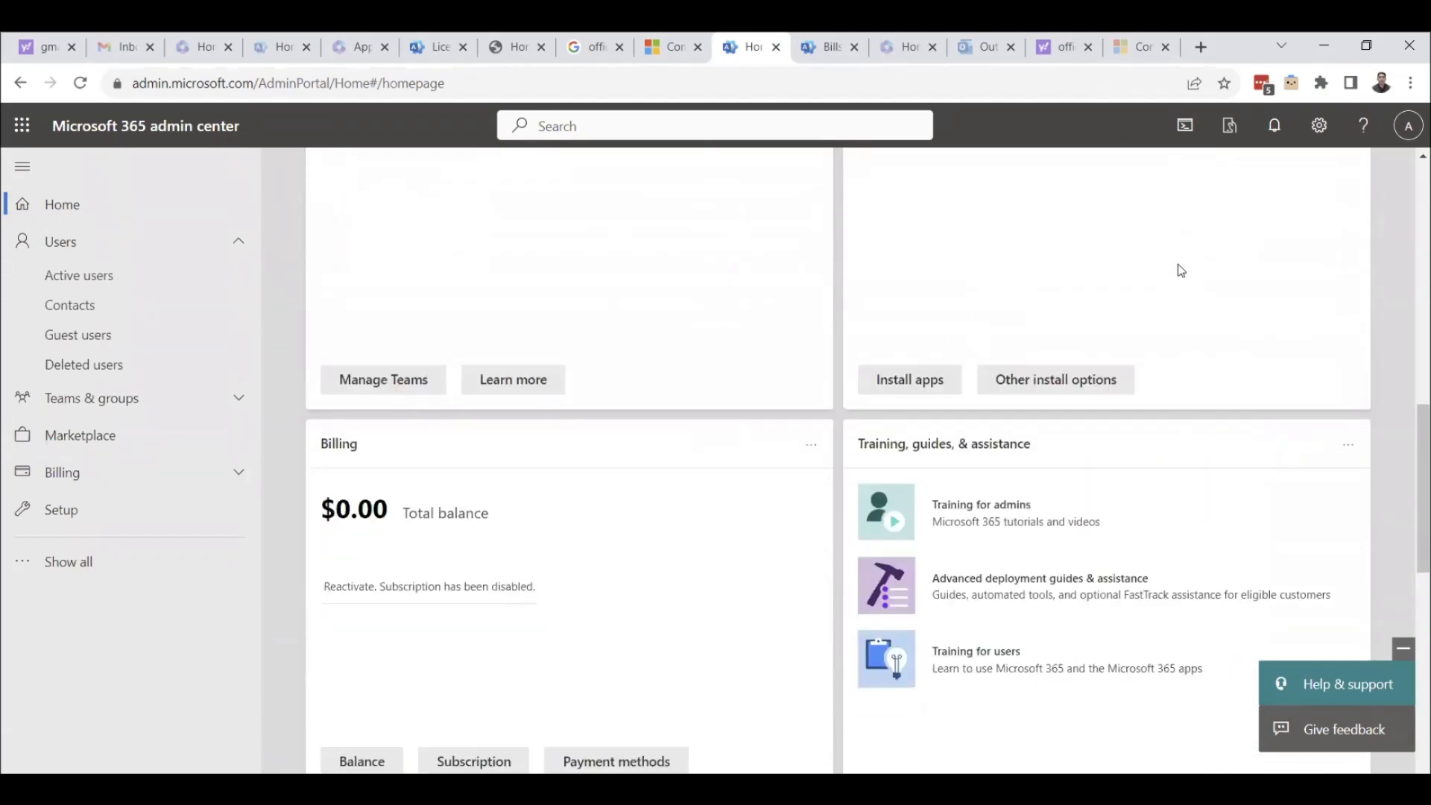
scroll(1159, 275, "up", 3)
scroll(926, 319, "down", 1)
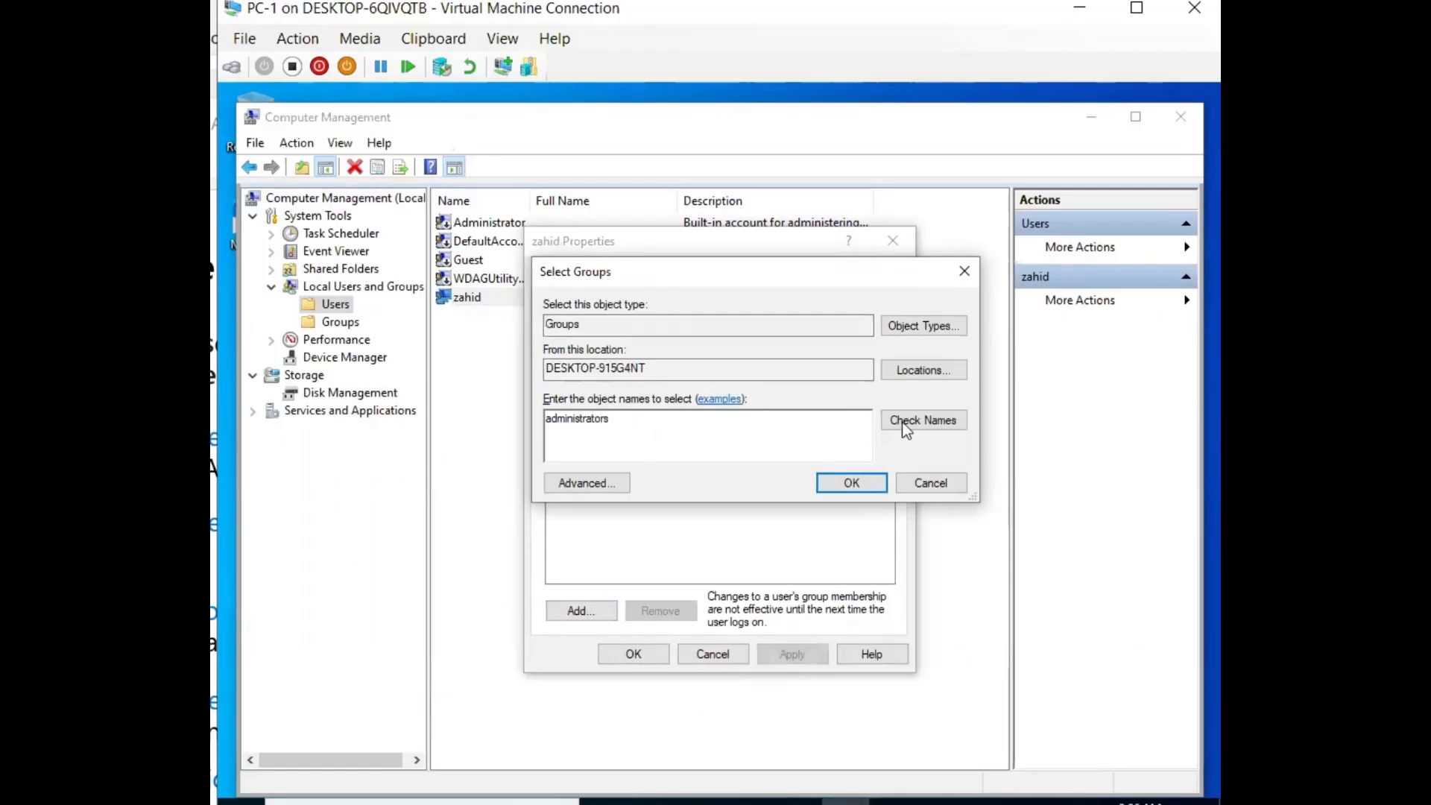
- Add the local user on the PC-1 virtual machine to the Administrators group, save the membership and close Computer Management
left_click(904, 425)
left_click(846, 483)
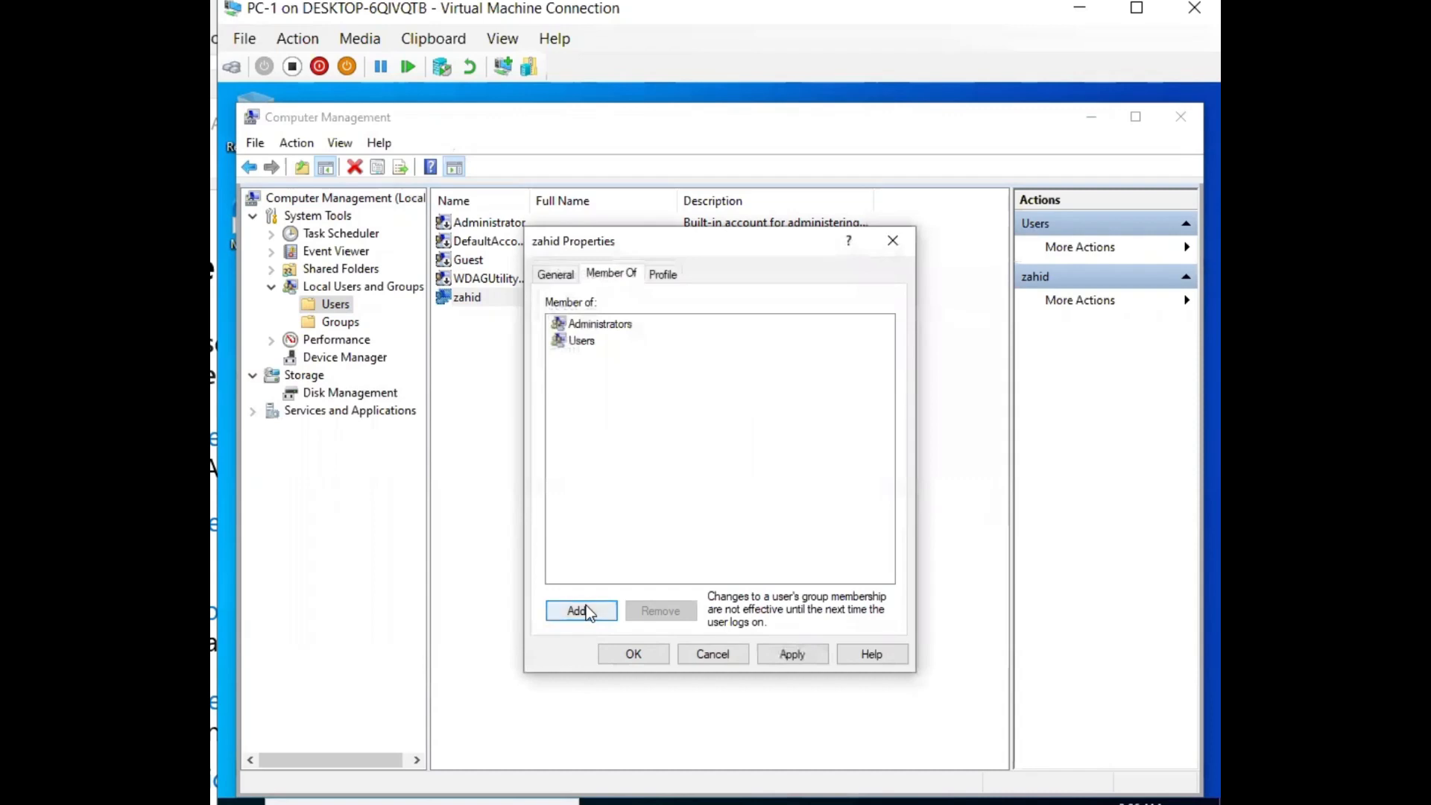
left_click(635, 654)
left_click(1181, 120)
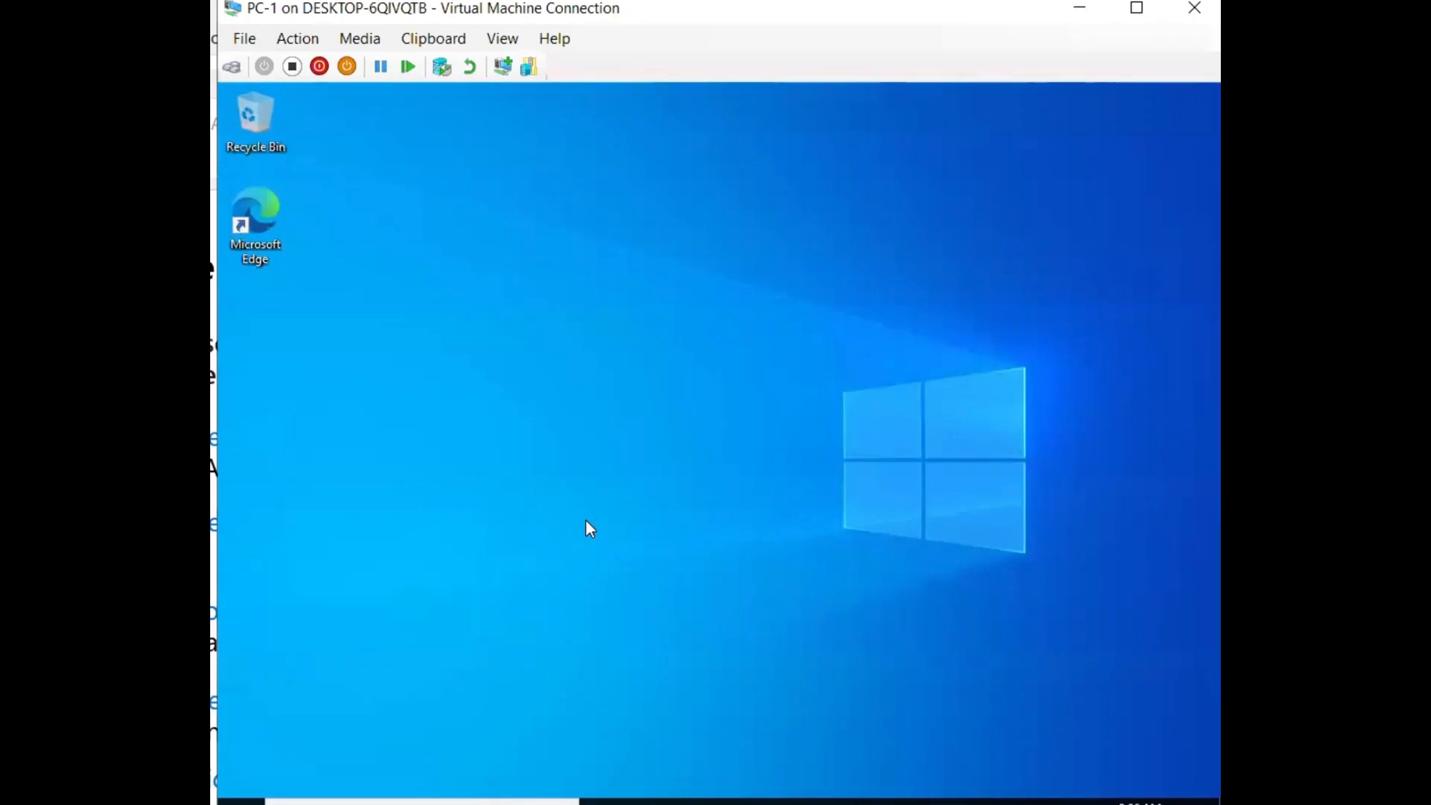
- Launch Microsoft Edge on the PC-1 virtual machine and search the web for "office 365 login"
left_click(456, 803)
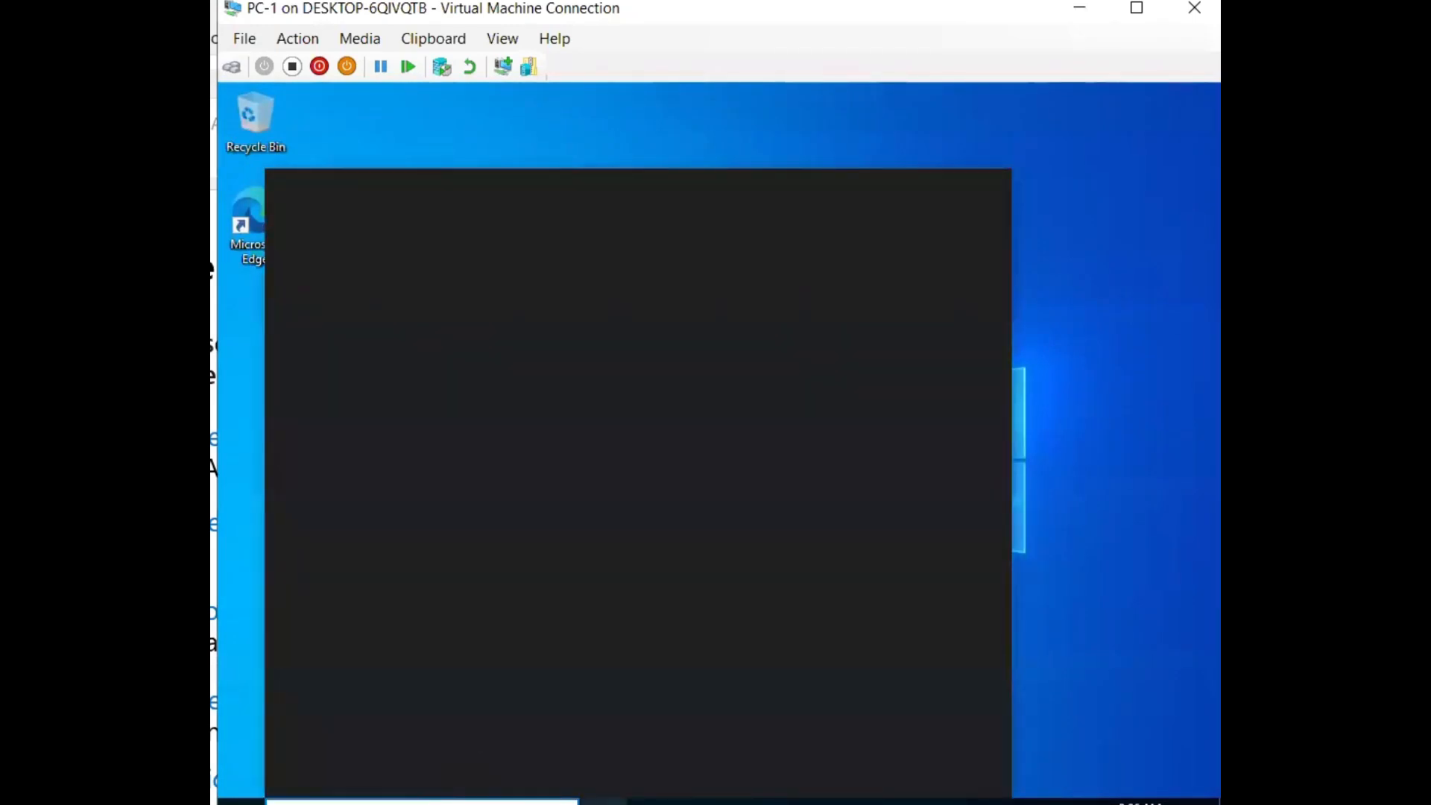
left_click(710, 601)
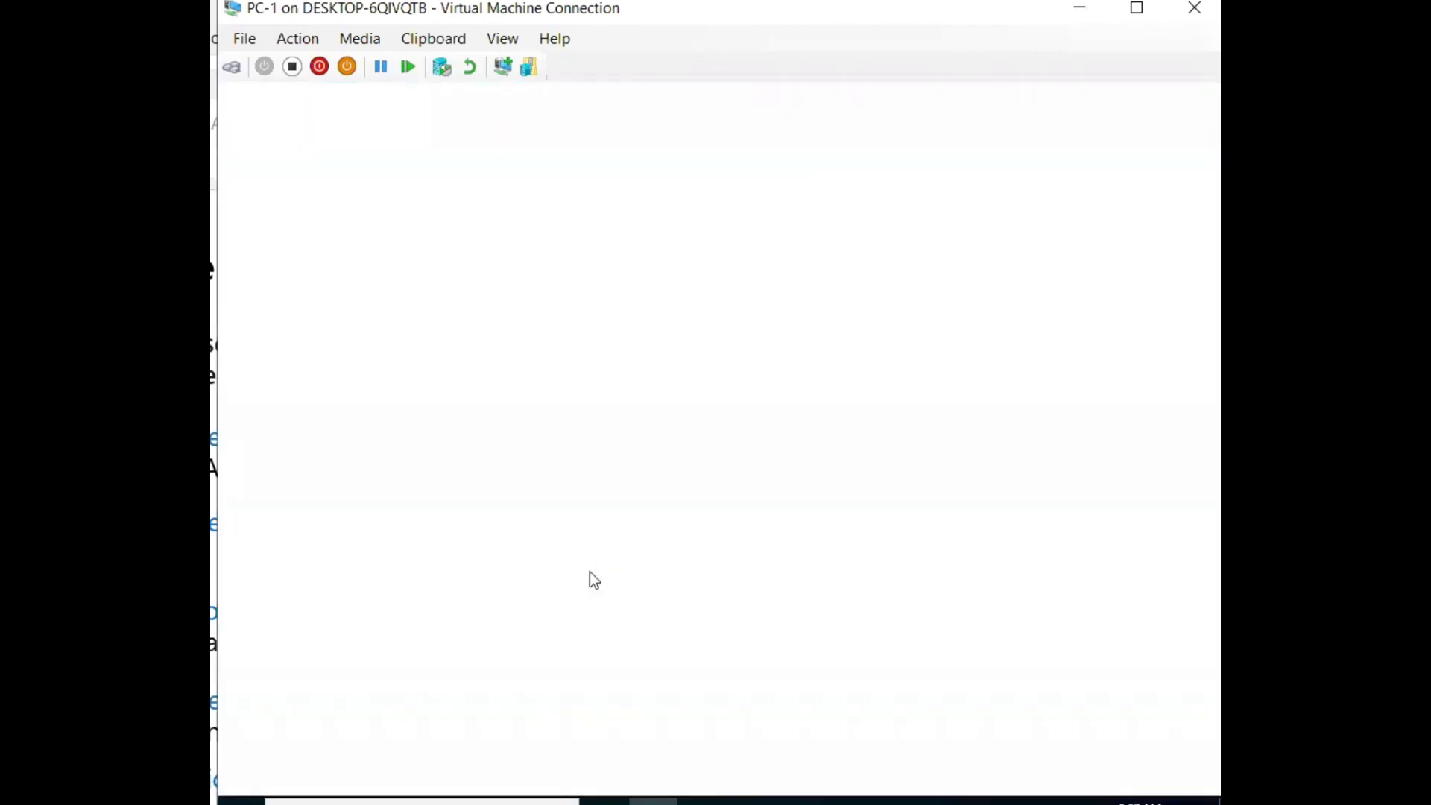
left_click(607, 133)
type("o")
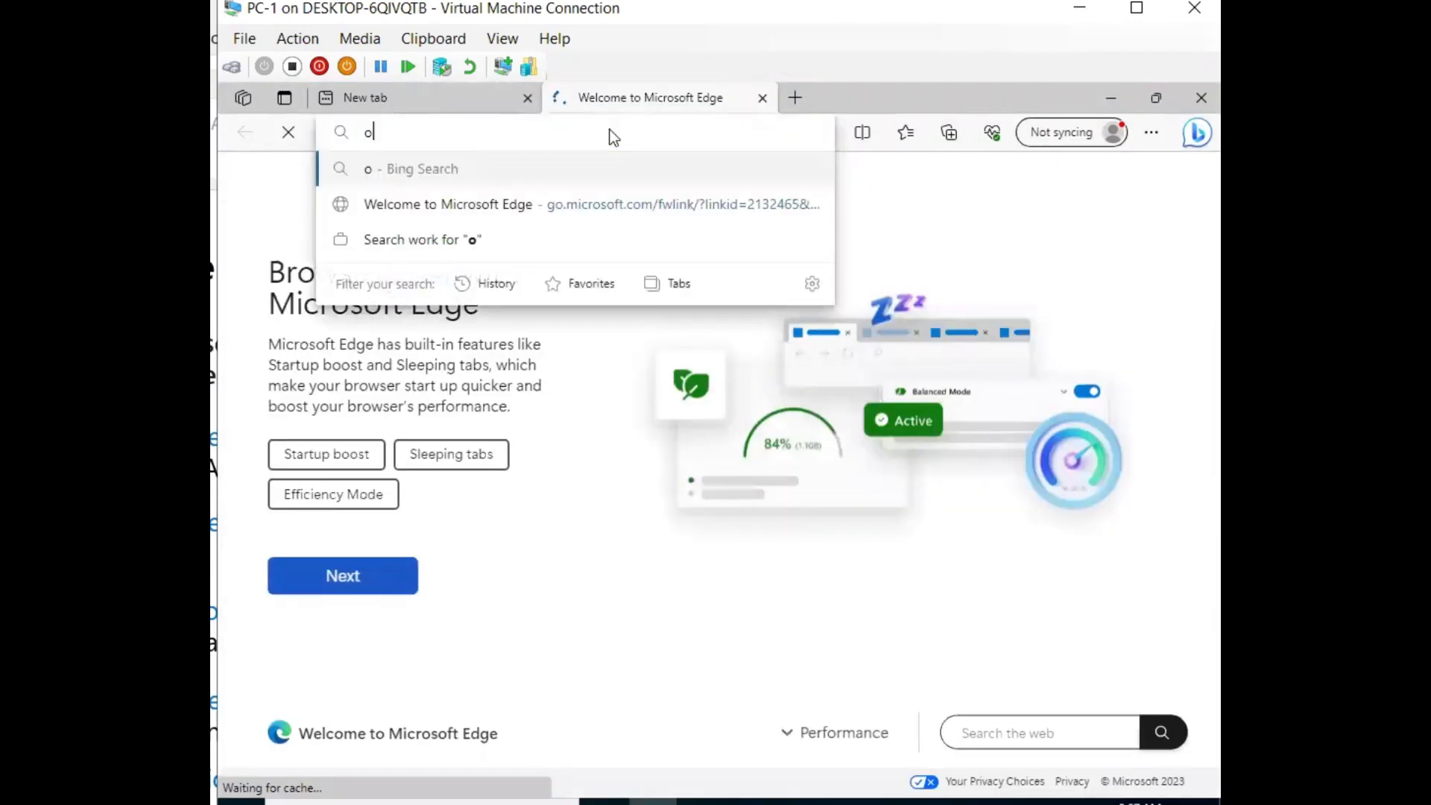
type("ffice ")
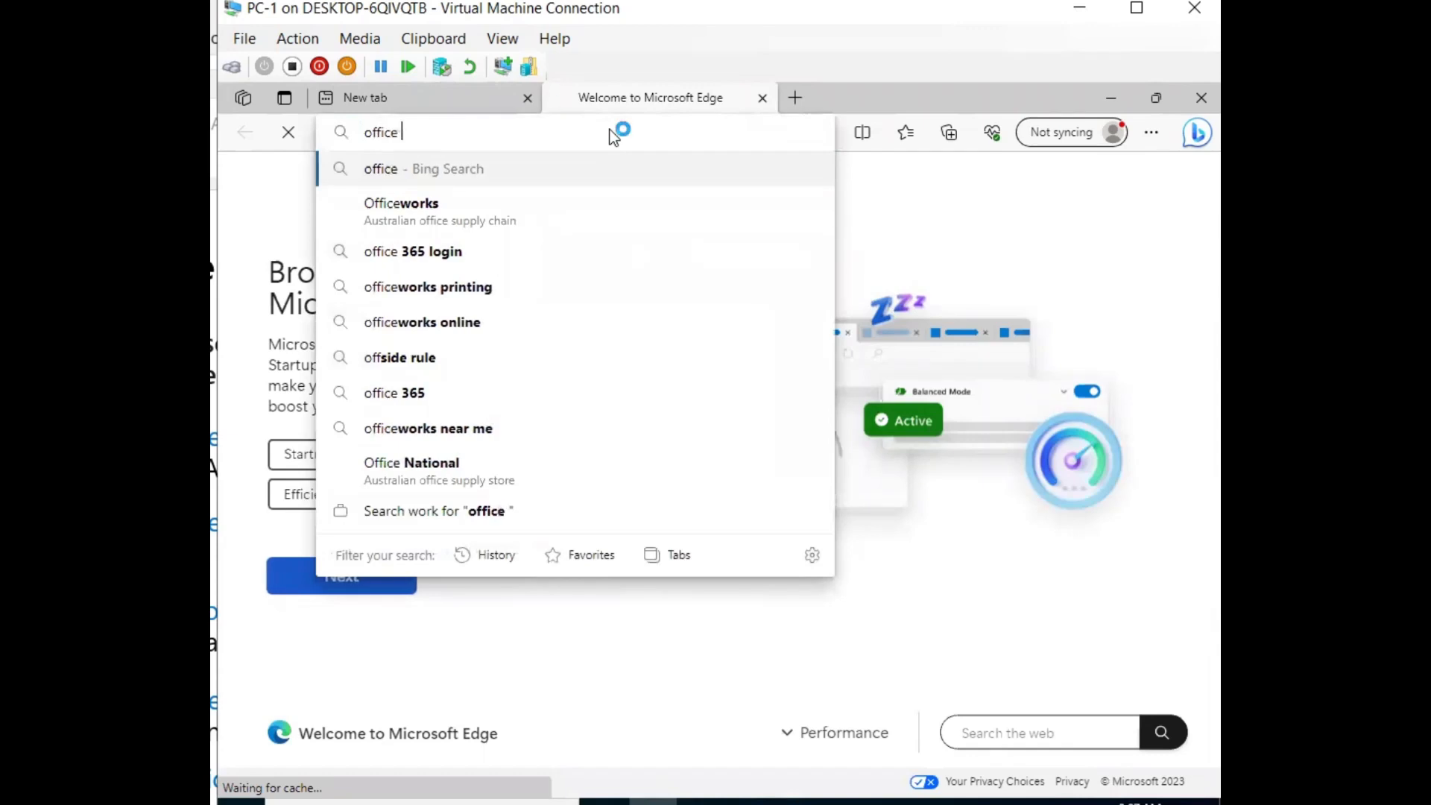
type("365 login")
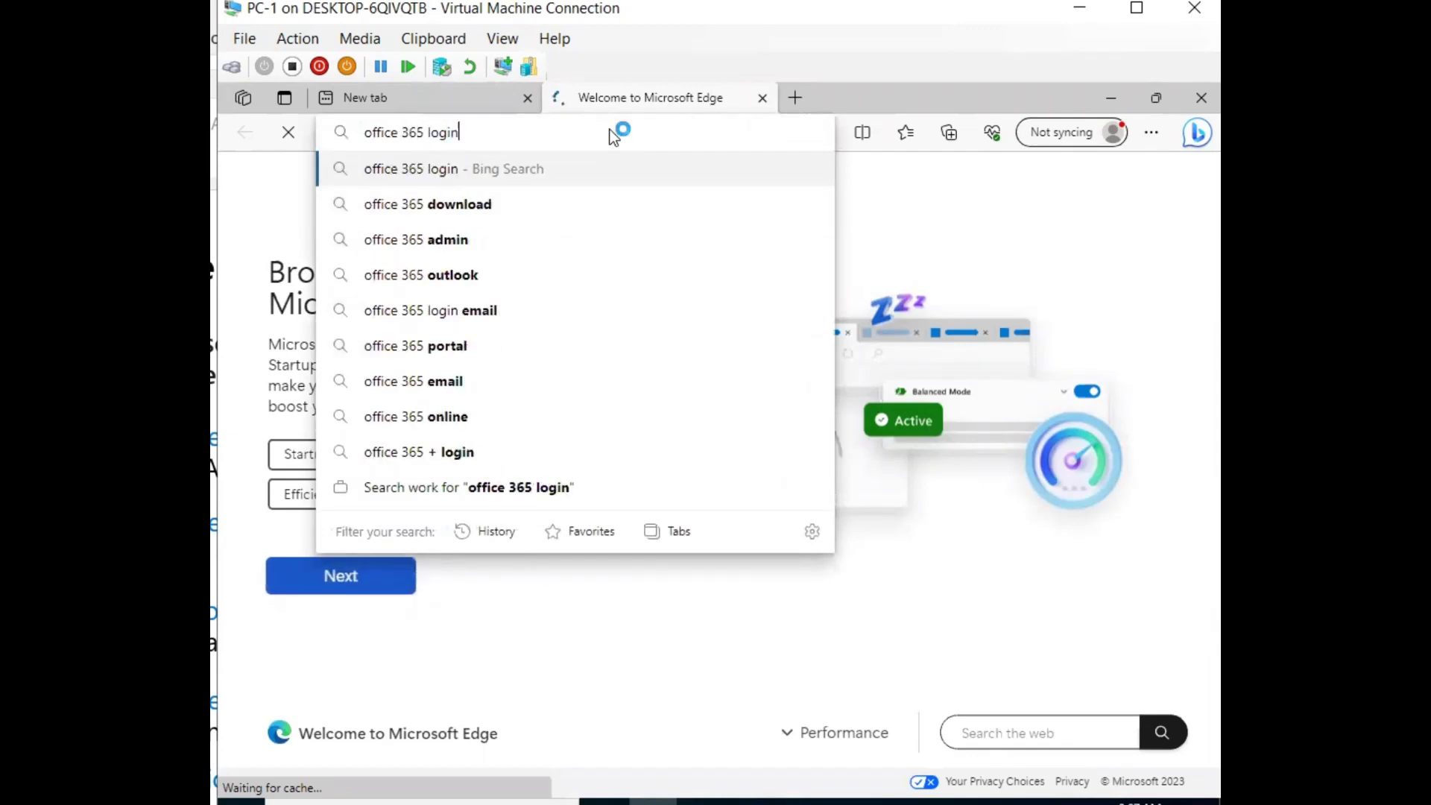
key("Return")
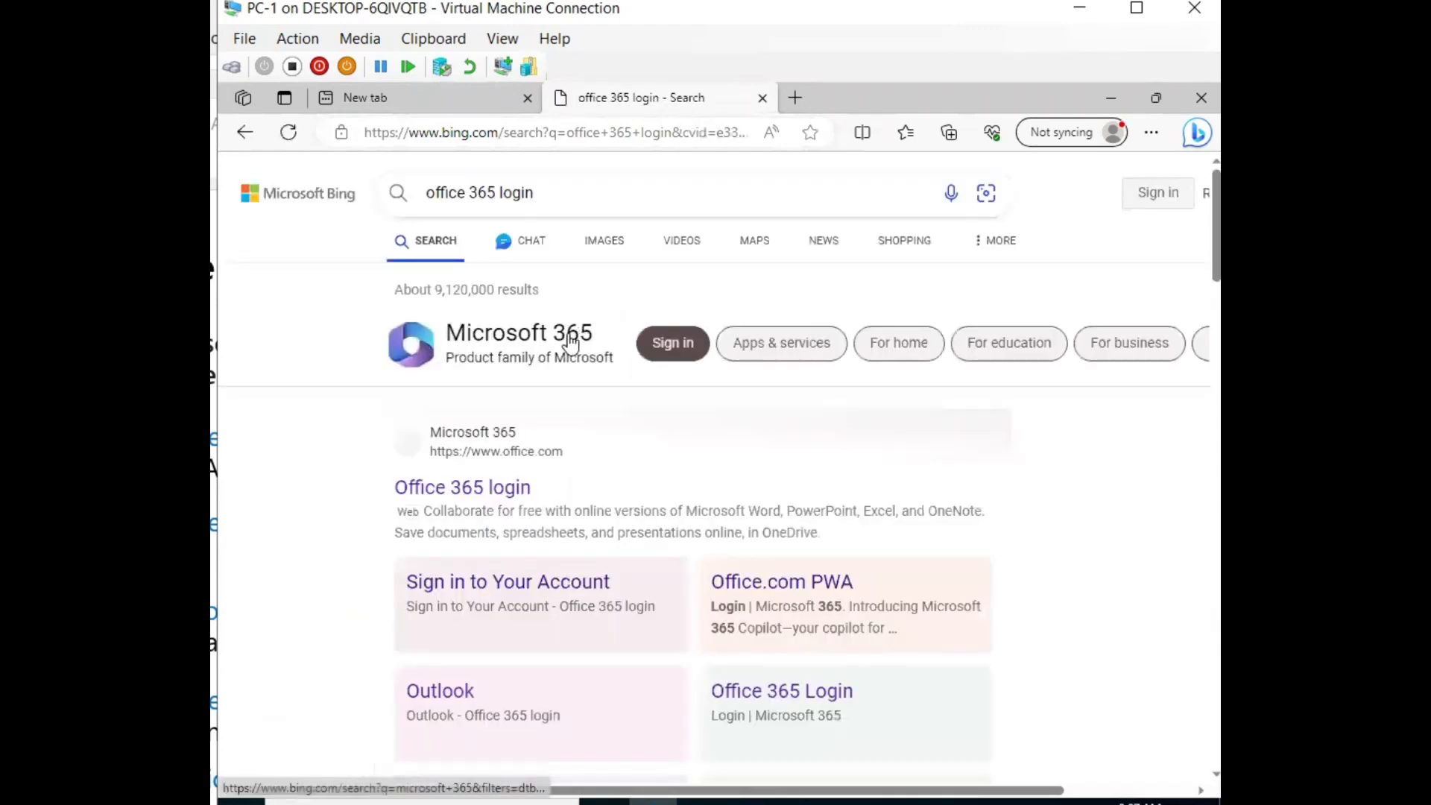
- Sign in to Microsoft 365 from the search results and look over the admin center home page
left_click_drag(749, 11, 650, 27)
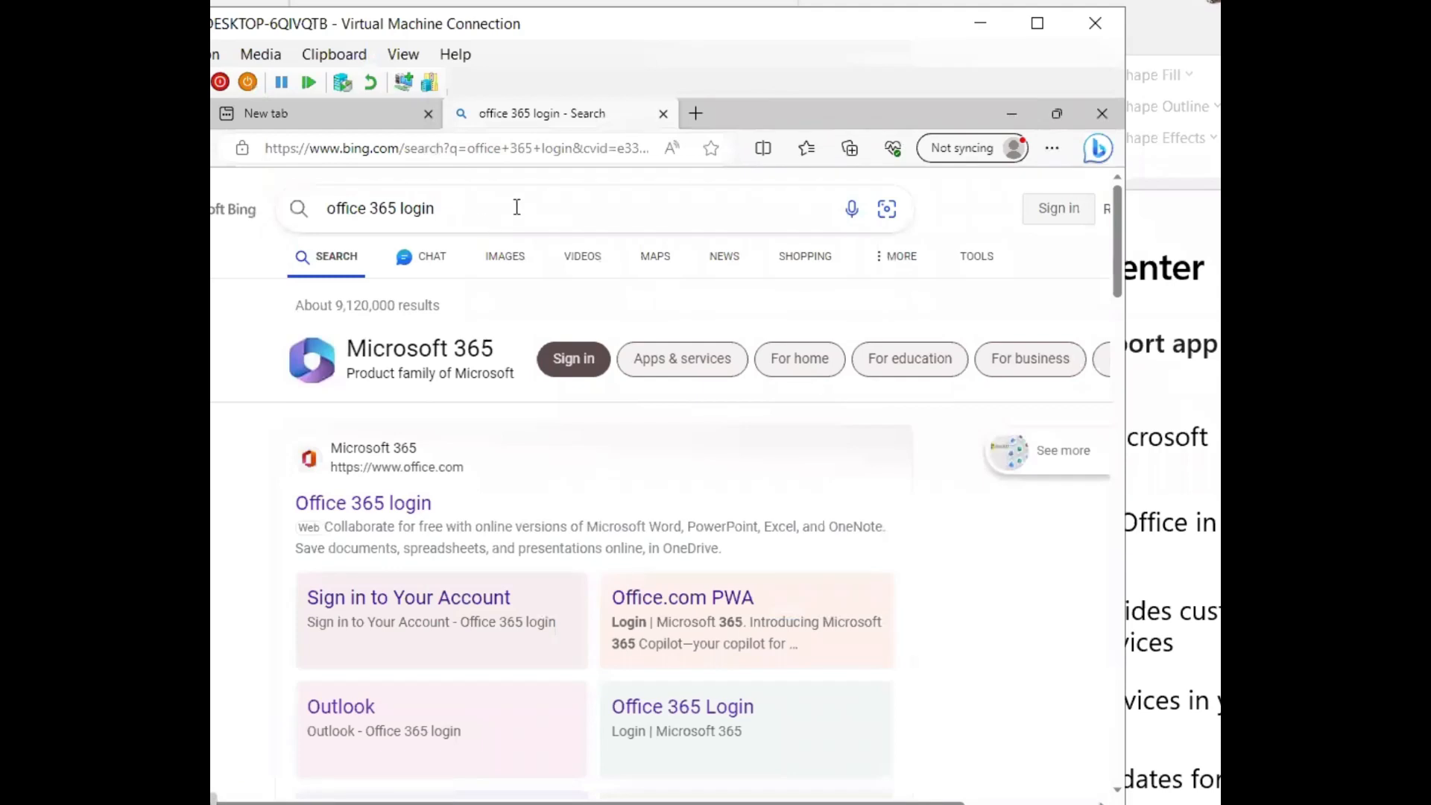
left_click(582, 368)
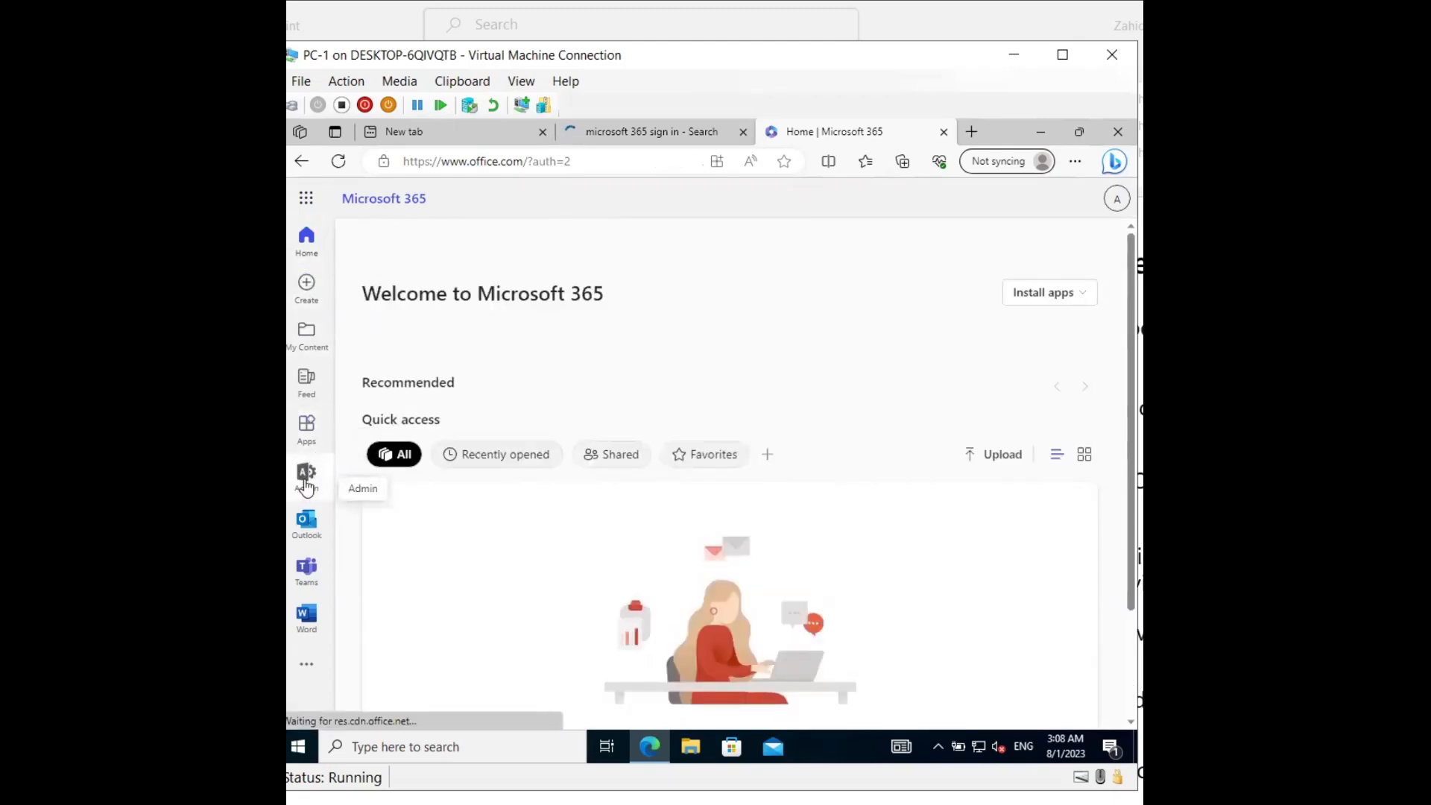
left_click(306, 477)
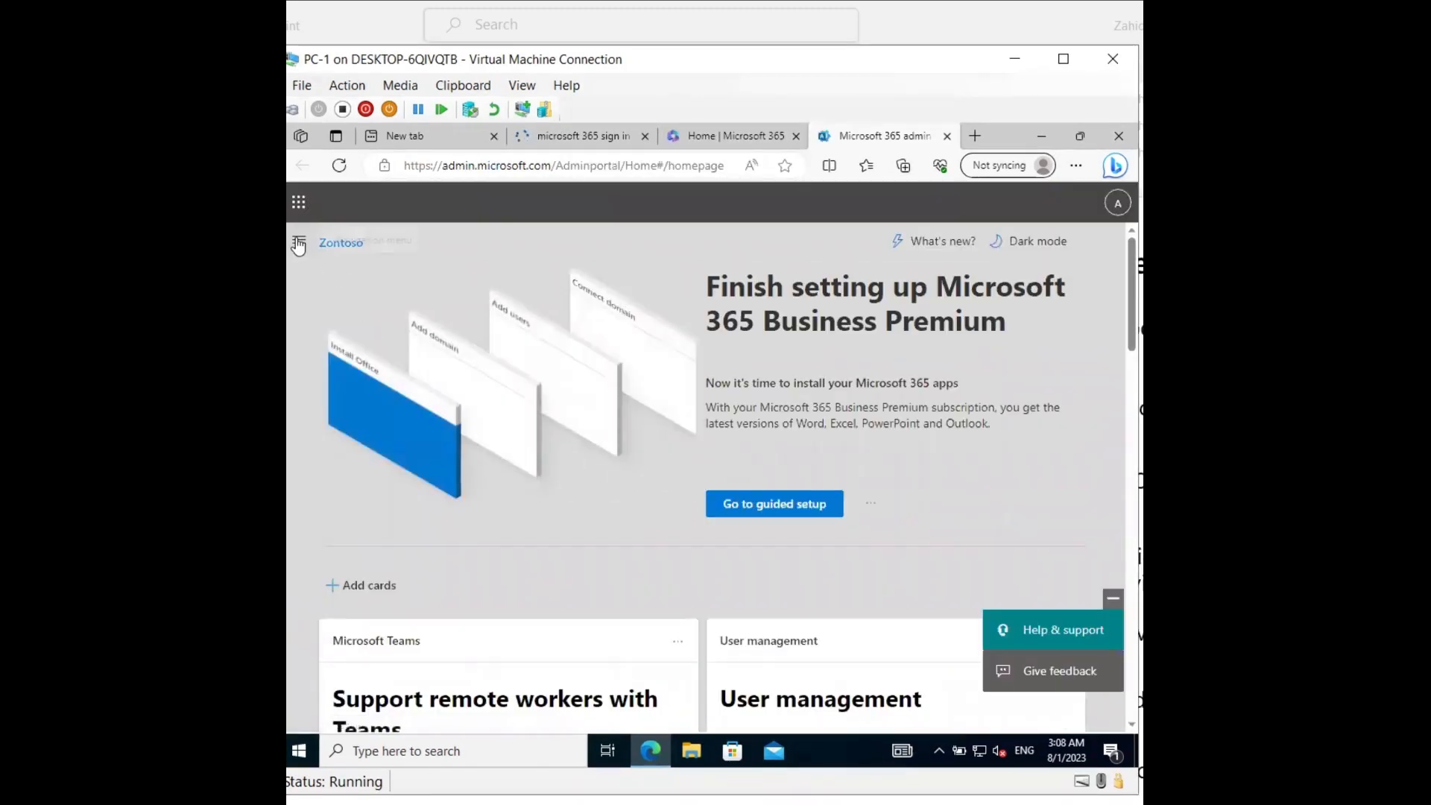
scroll(622, 442, "down", 5)
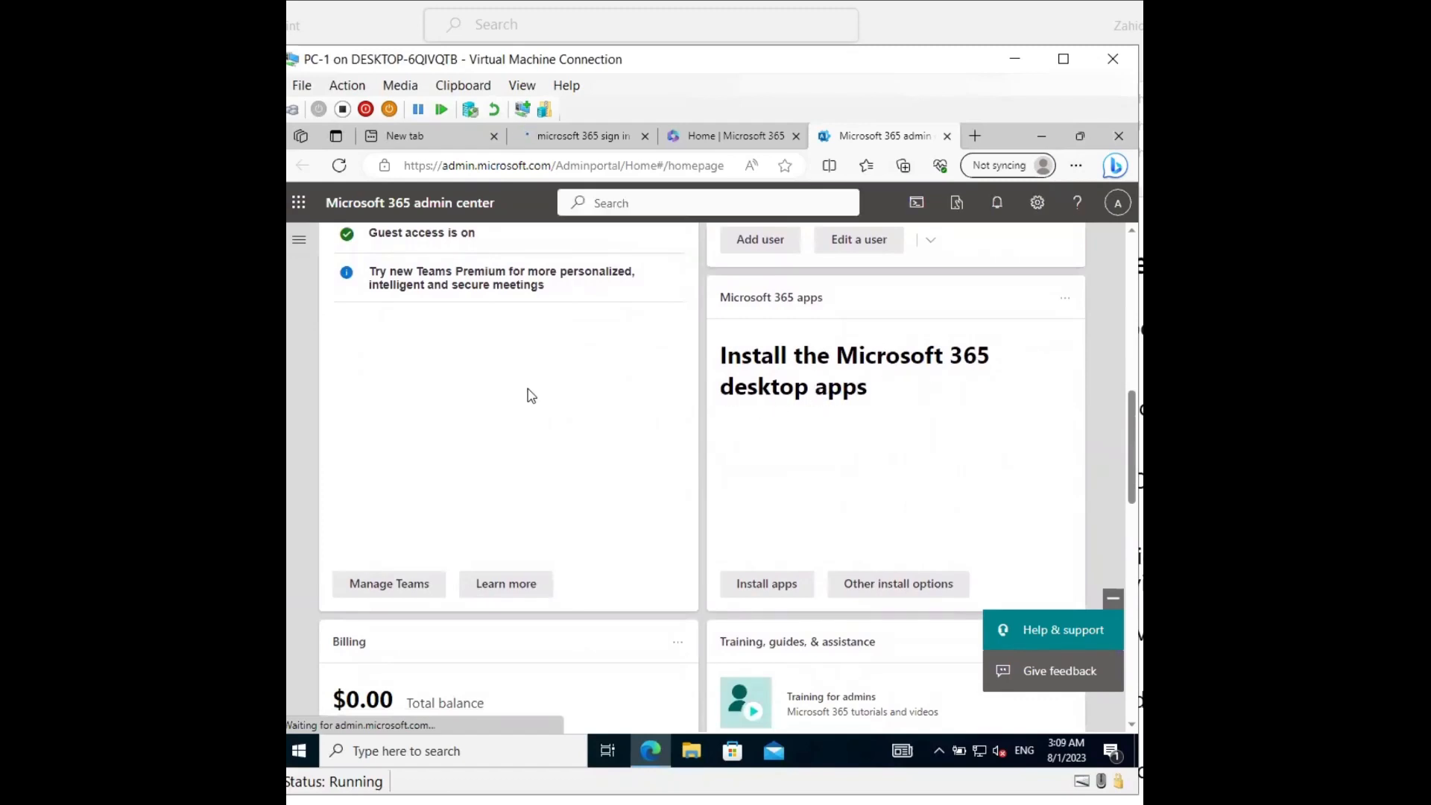
- Return to the Microsoft 365 home page and download the installer for the Premium Microsoft 365 apps
left_click(302, 209)
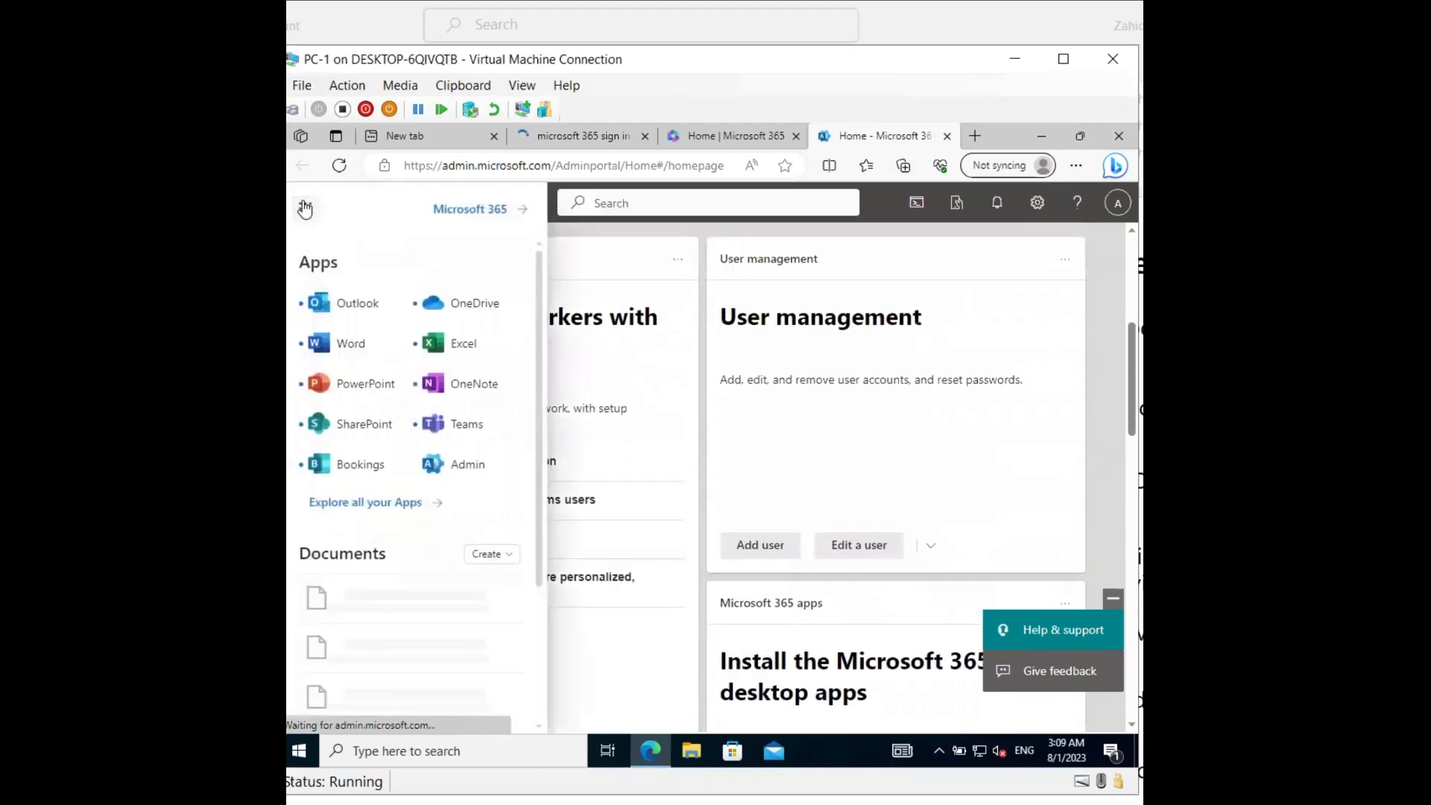
left_click(473, 208)
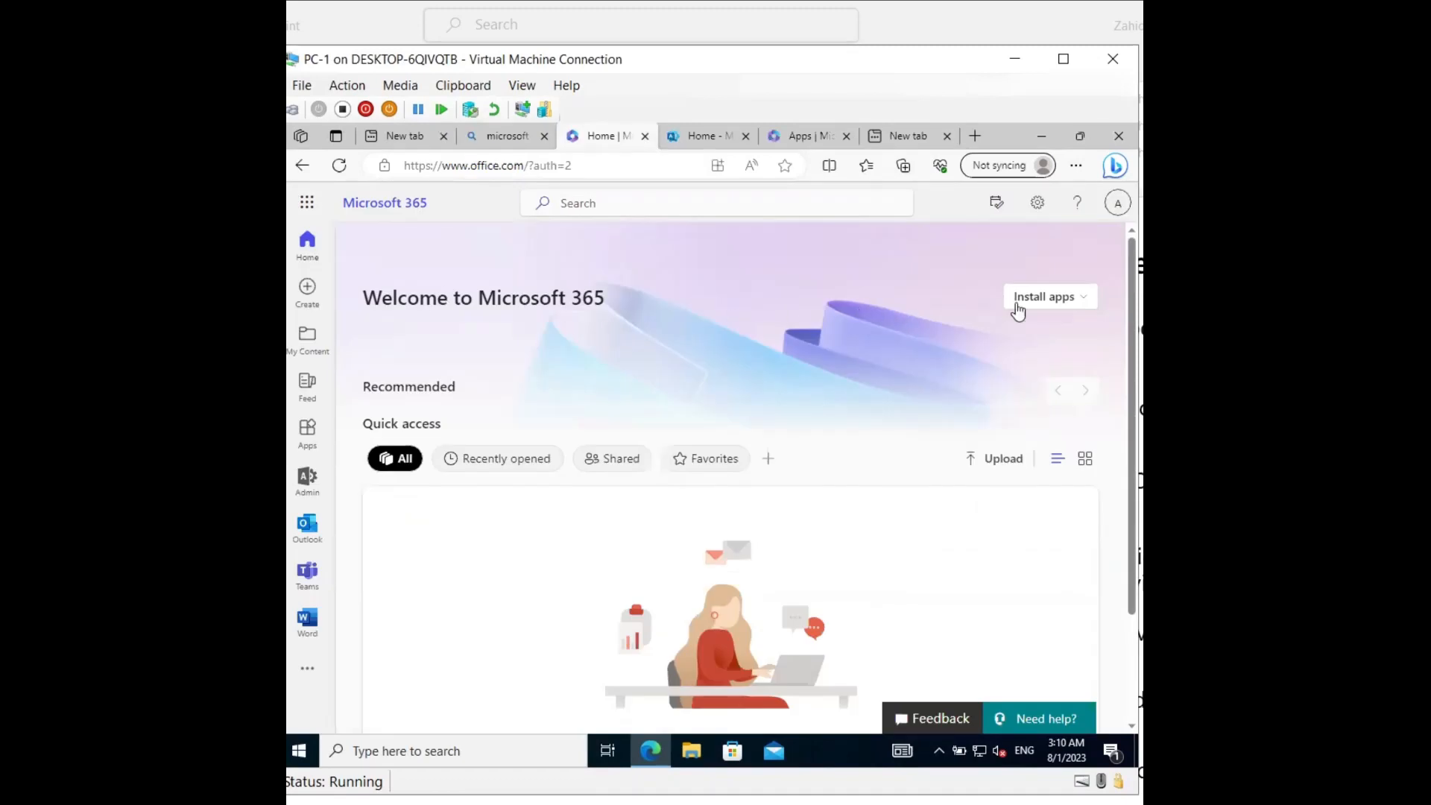
left_click(1056, 301)
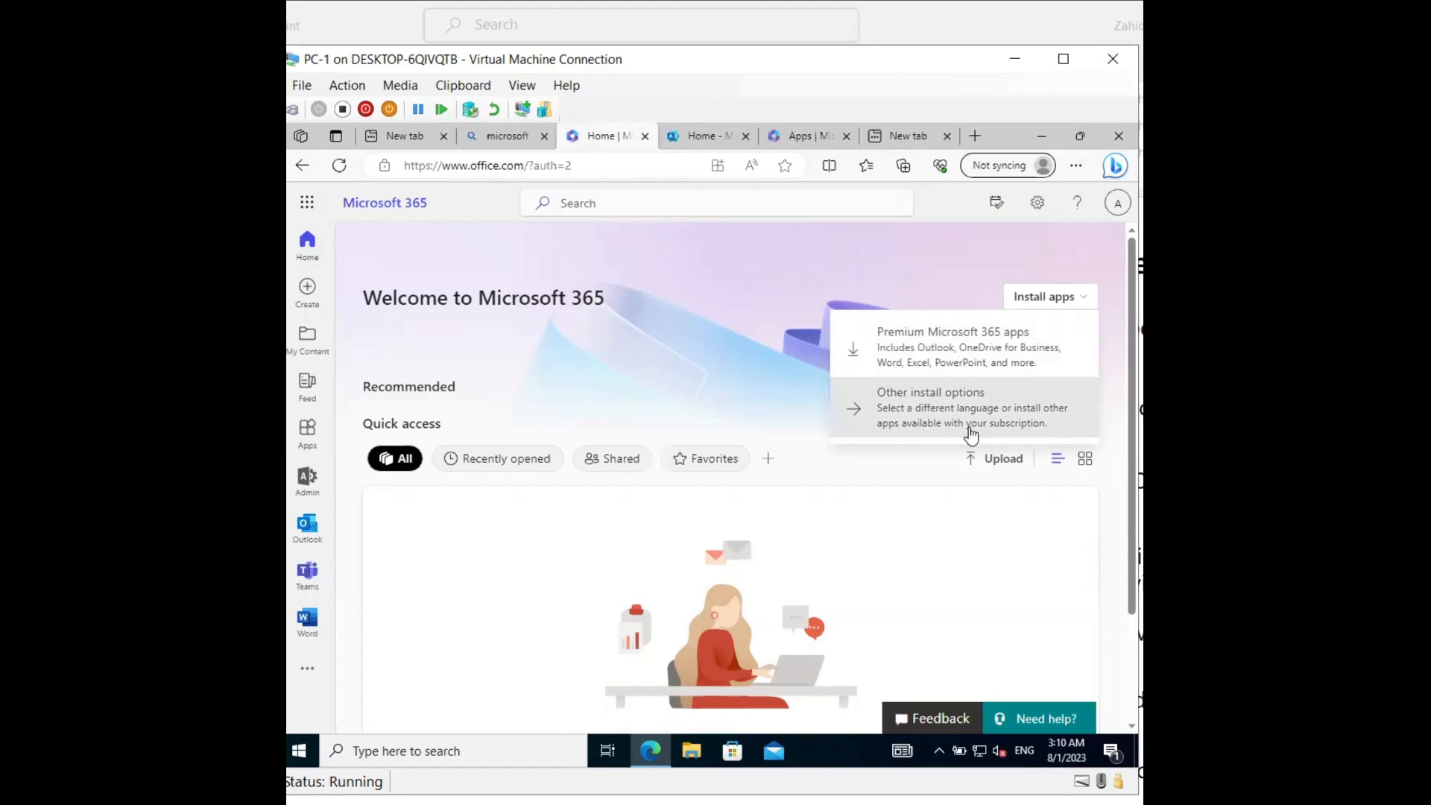
left_click(934, 349)
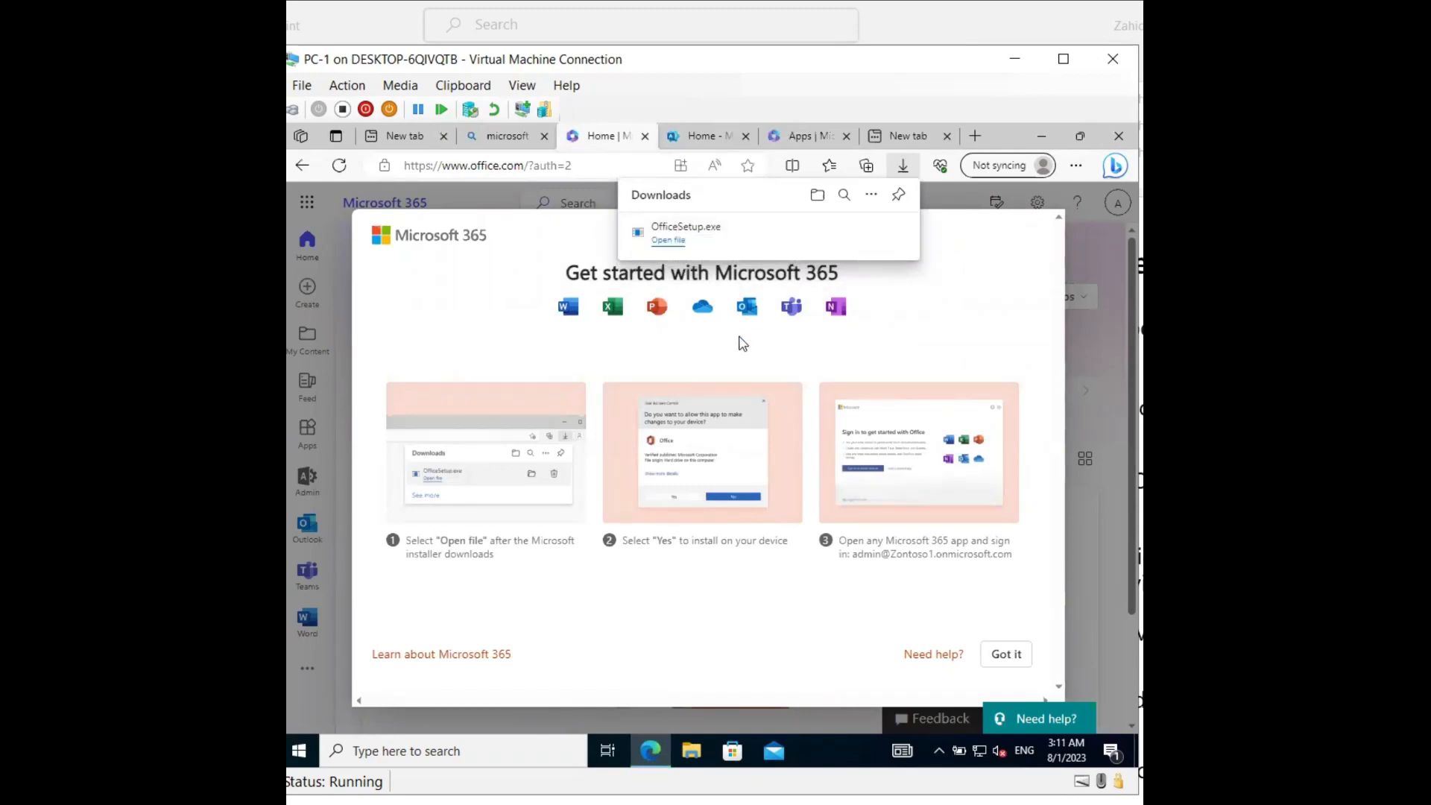
- Run the downloaded OfficeSetup.exe, allow it to make changes, dismiss the web instructions and bring up the installation progress window
left_click(679, 239)
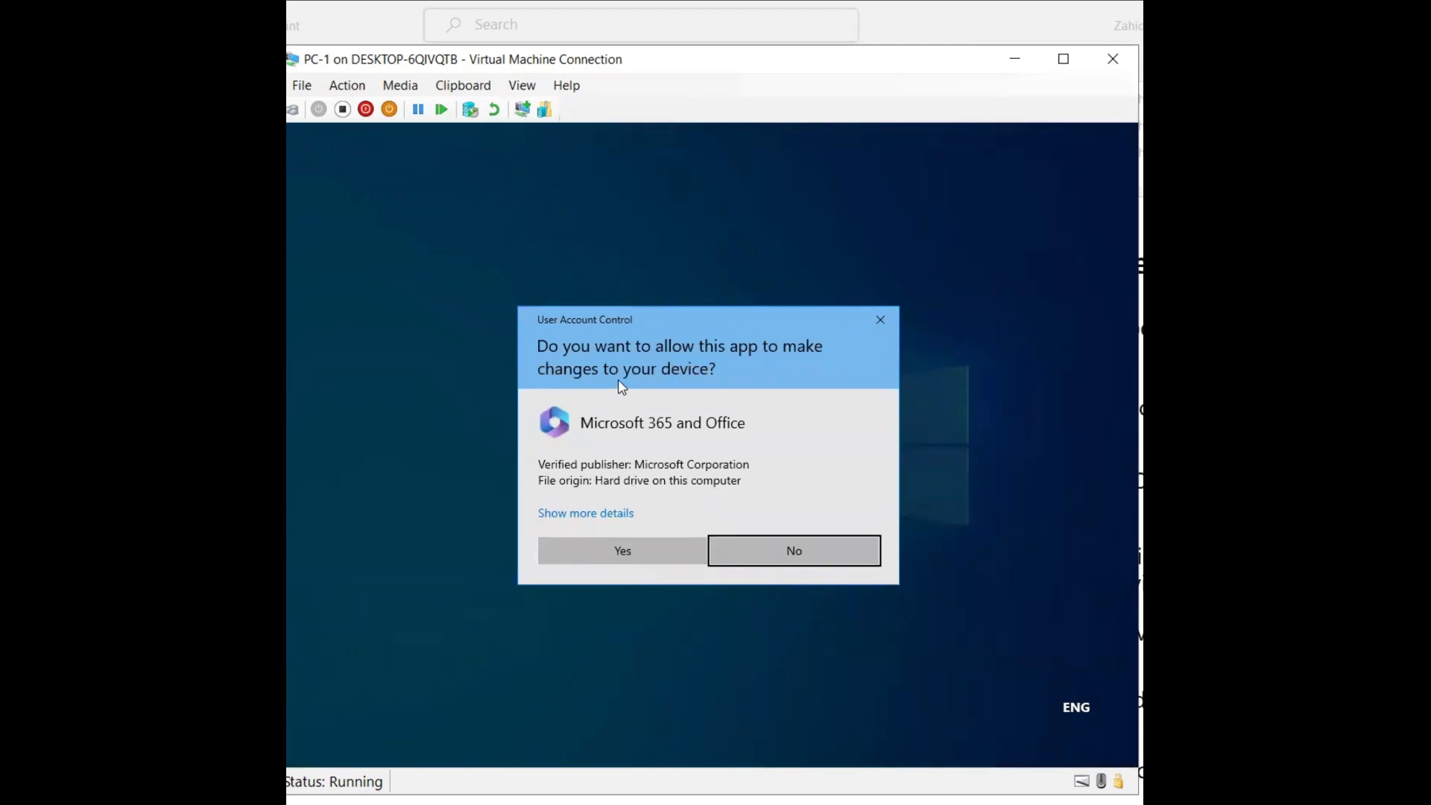
left_click(623, 552)
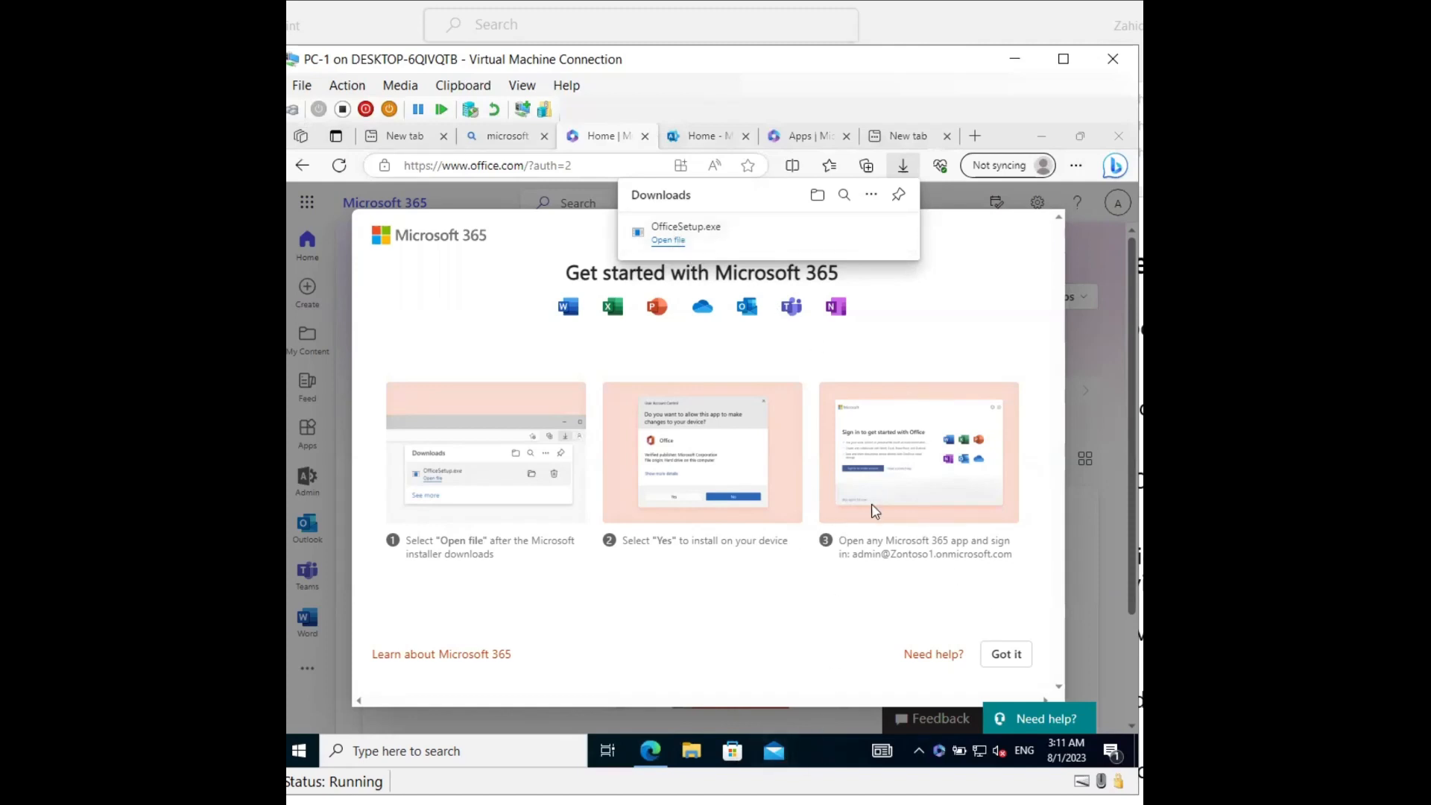
left_click(1007, 656)
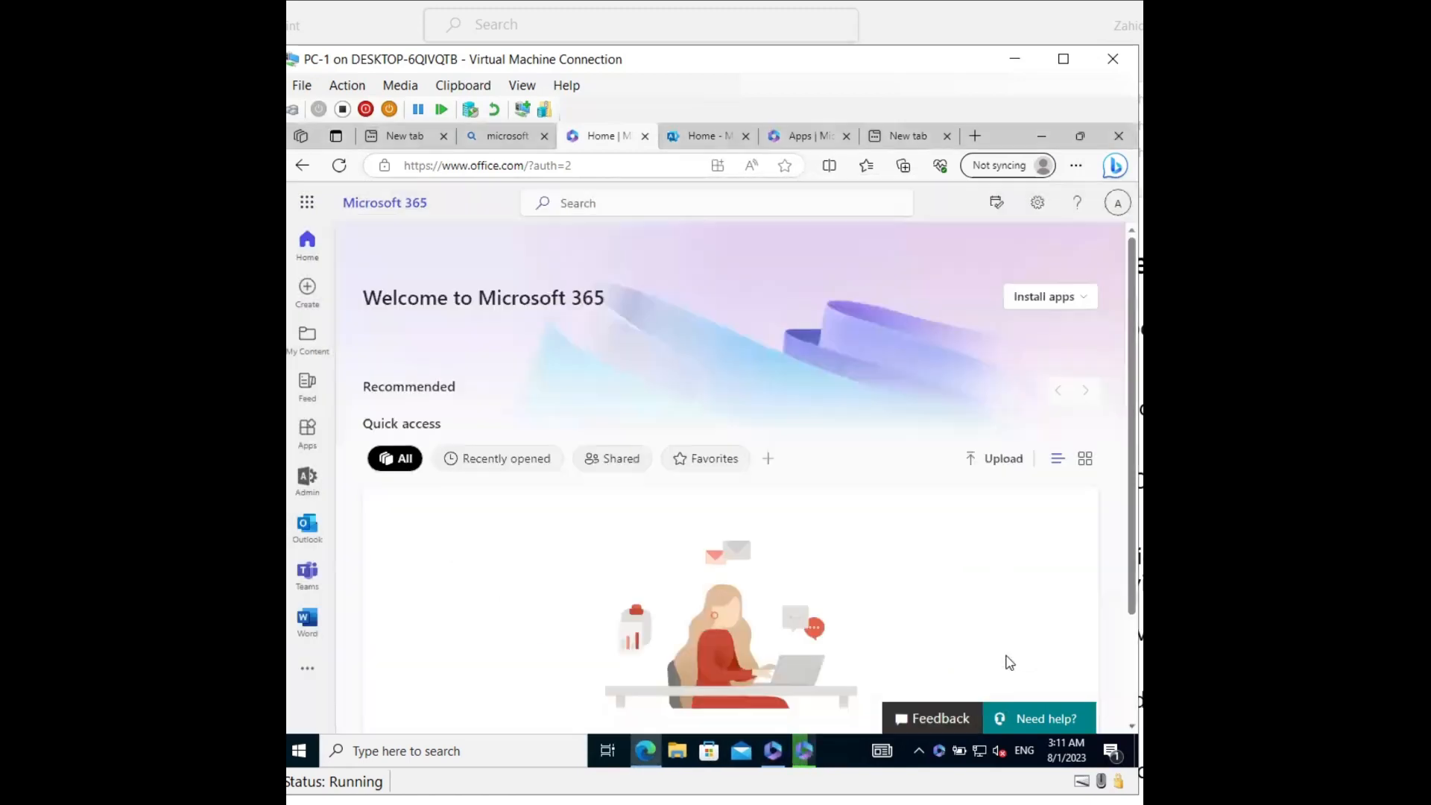
left_click(804, 746)
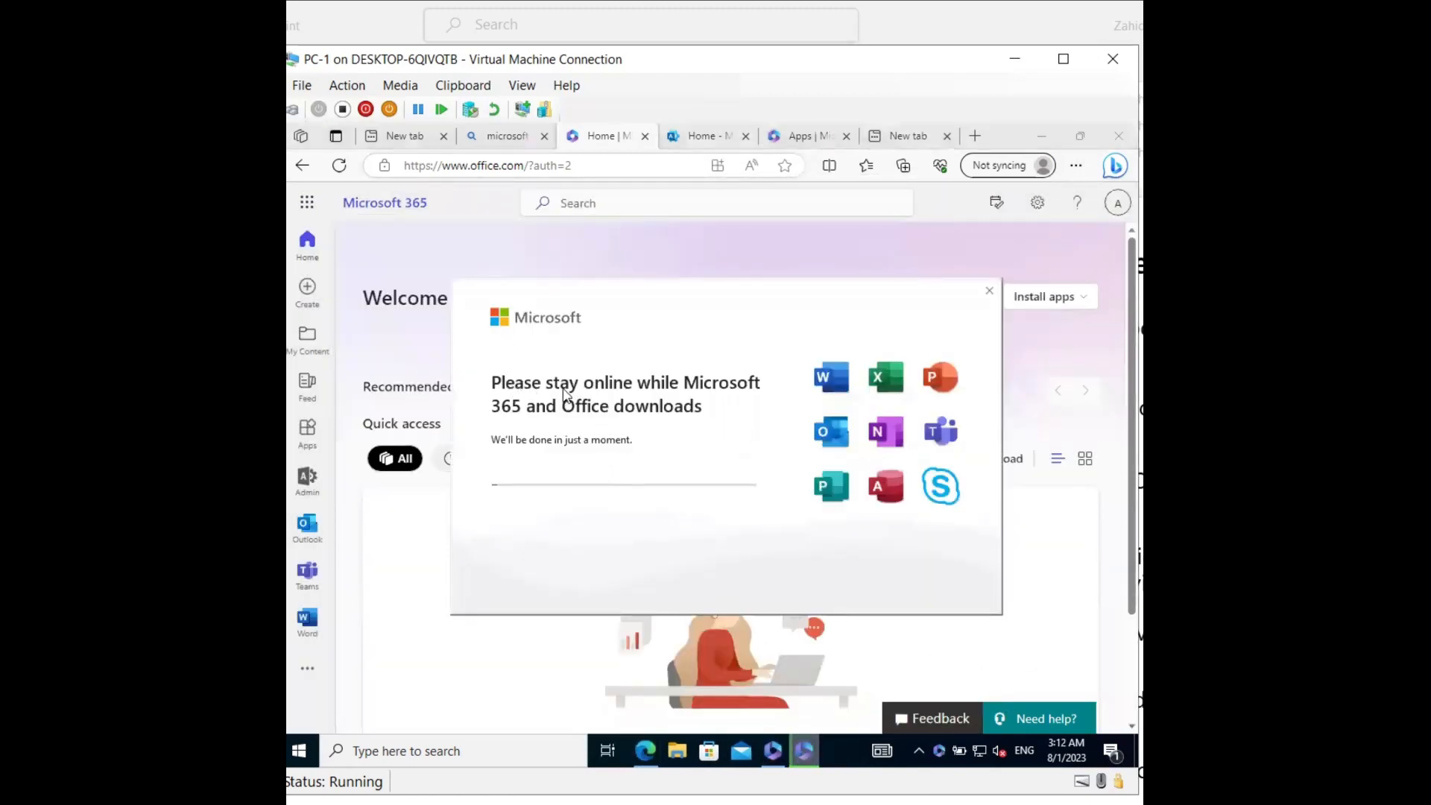
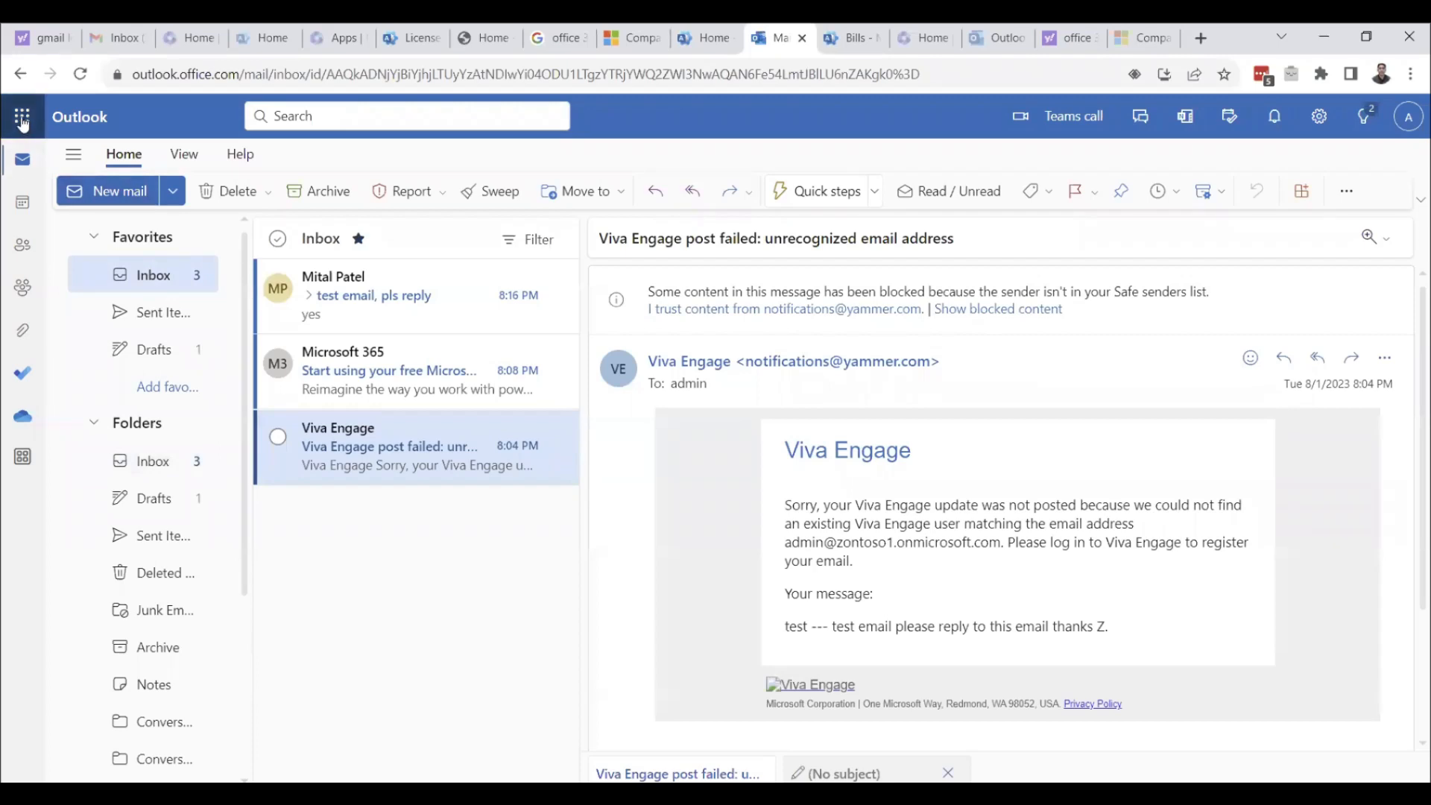
- Open the Microsoft 365 apps page from Outlook on the web and look through the complete list of apps
left_click(23, 116)
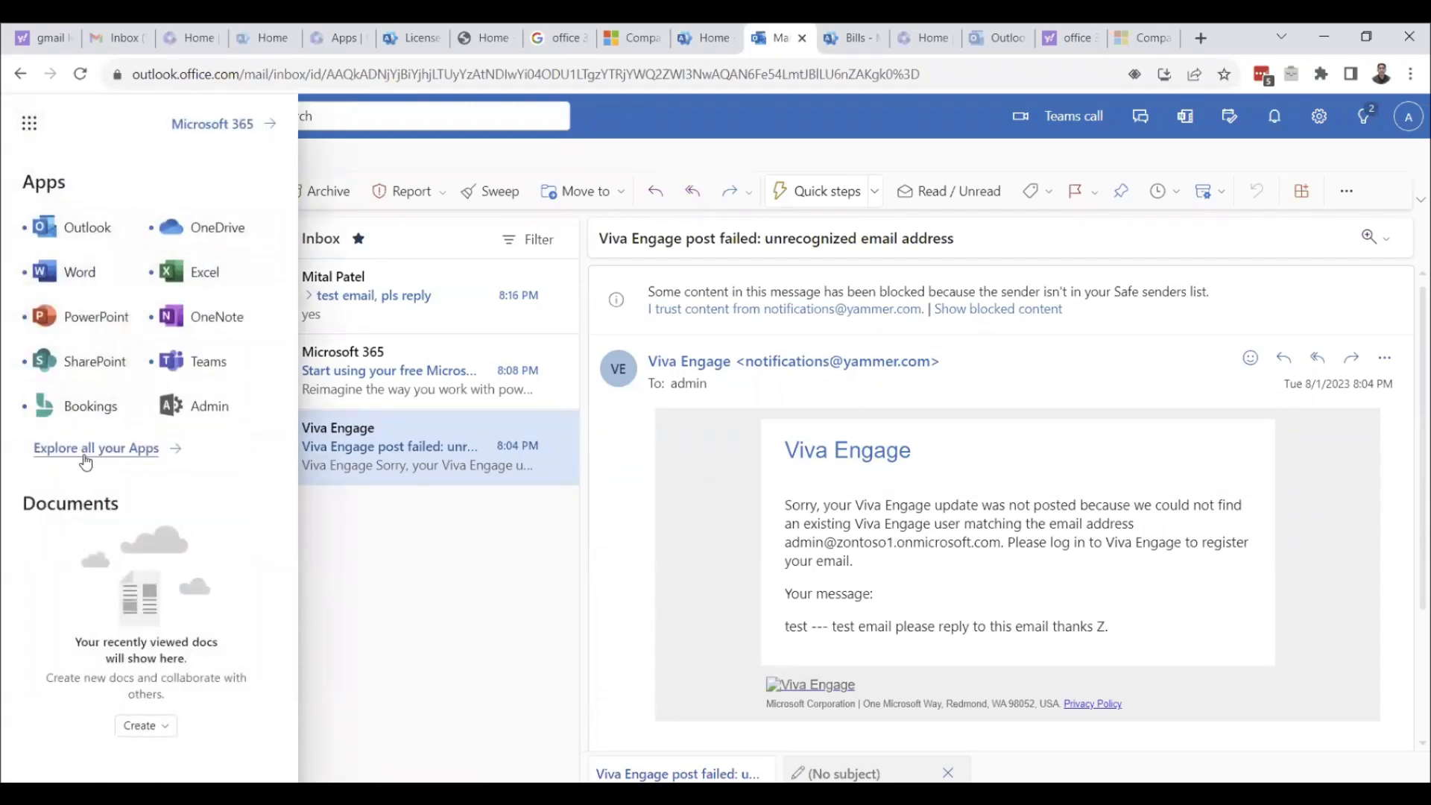
left_click(92, 450)
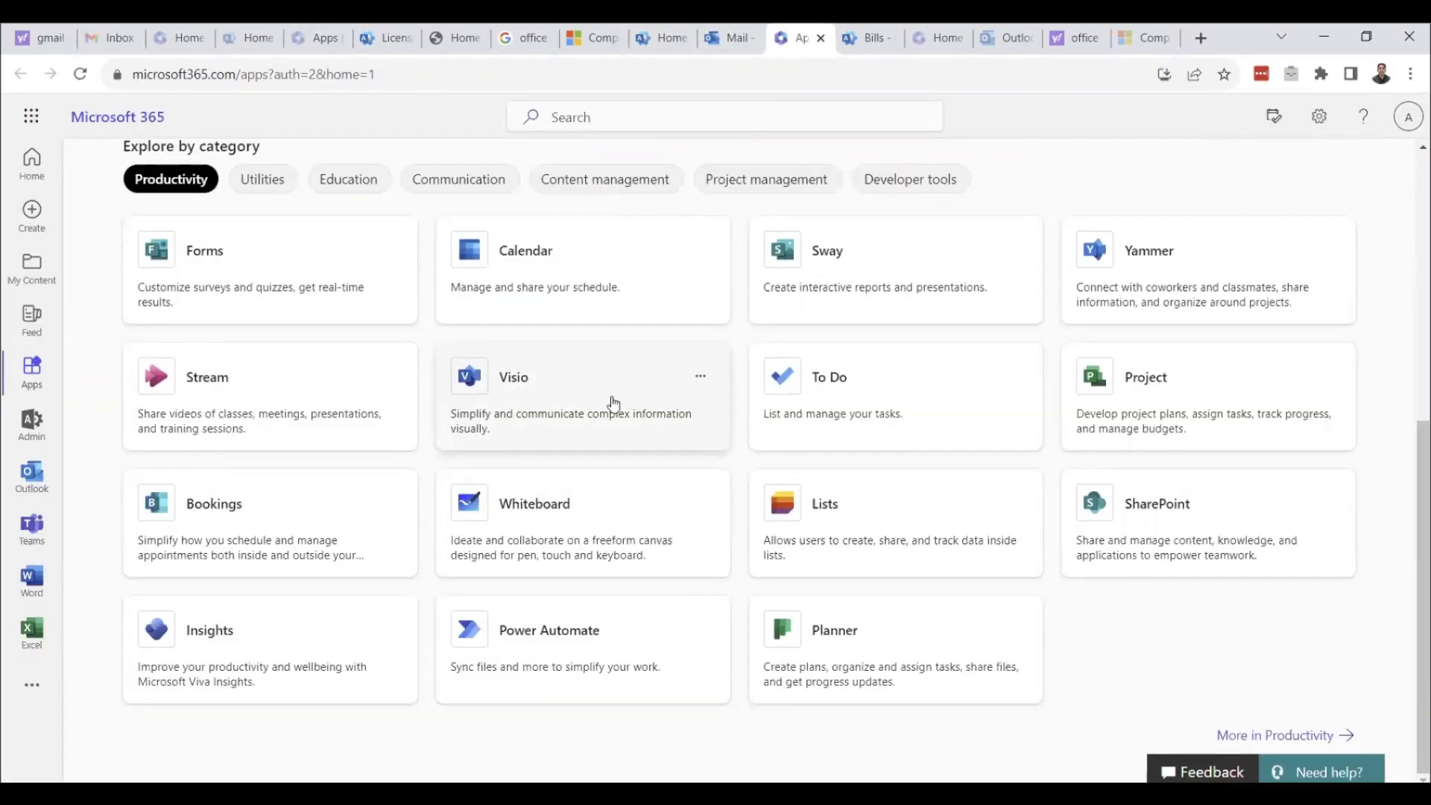
scroll(614, 403, "up", 5)
left_click(1309, 372)
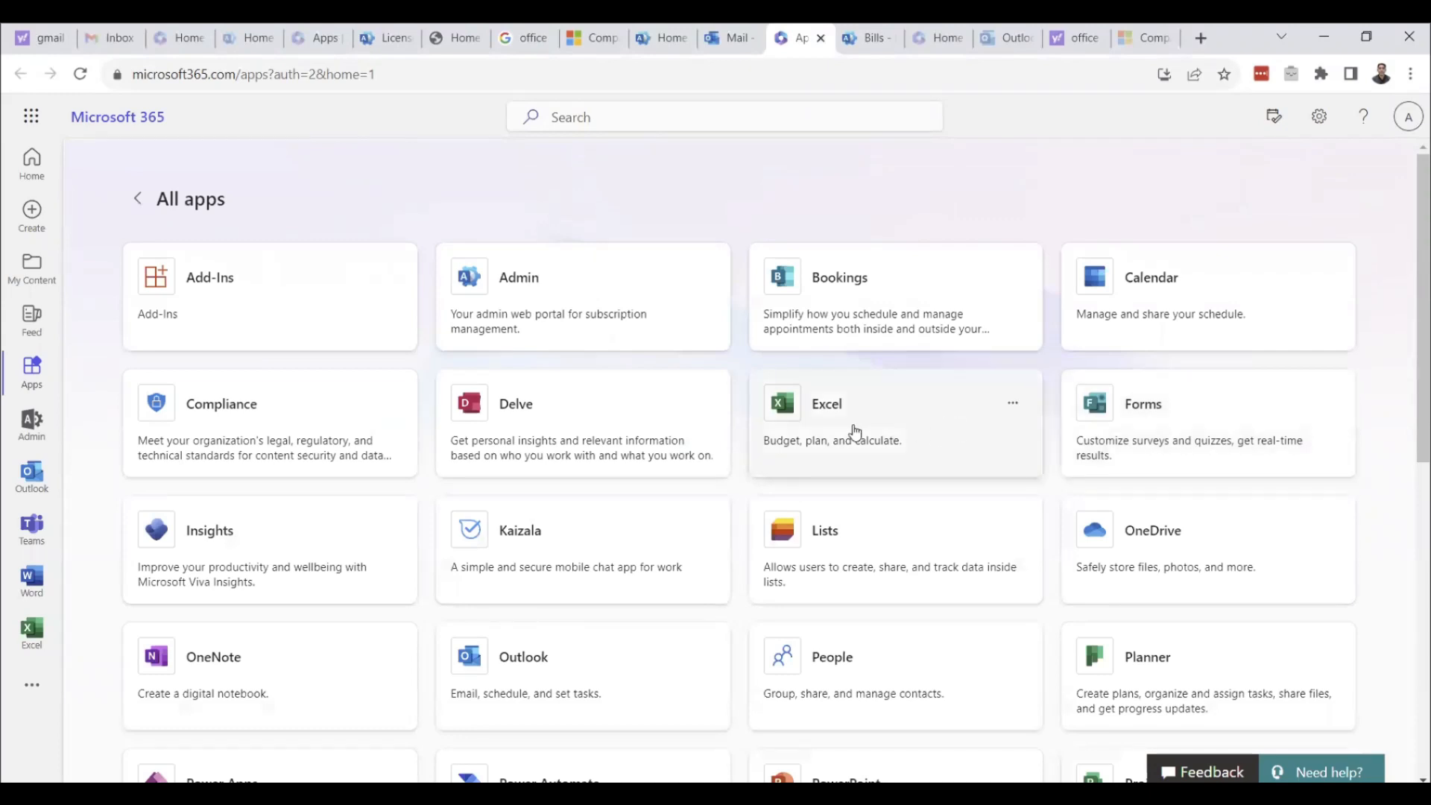
scroll(853, 431, "down", 5)
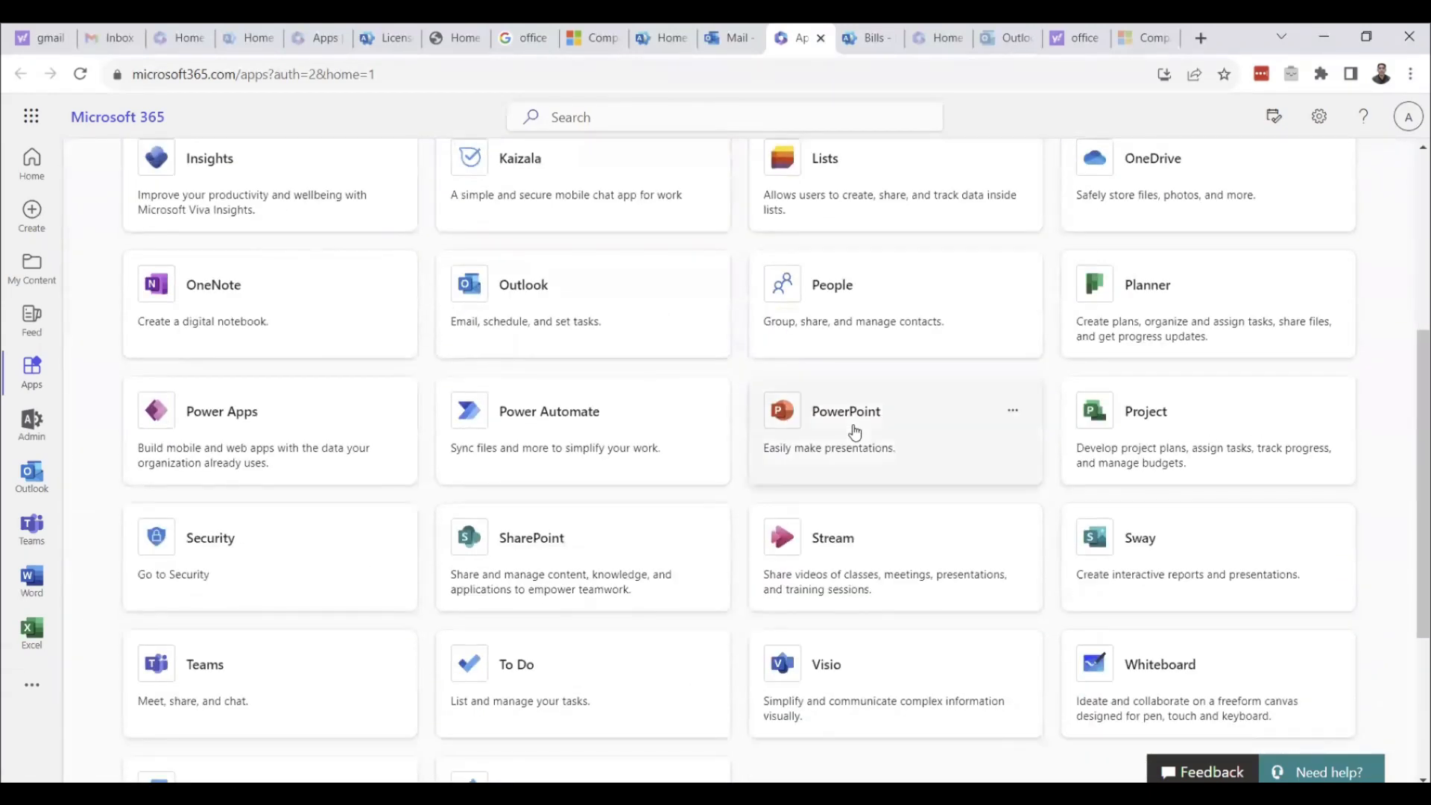
scroll(853, 428, "up", 5)
- Switch to the Microsoft 365 admin center, expand the full navigation and look through the list of all admin centers
left_click(646, 36)
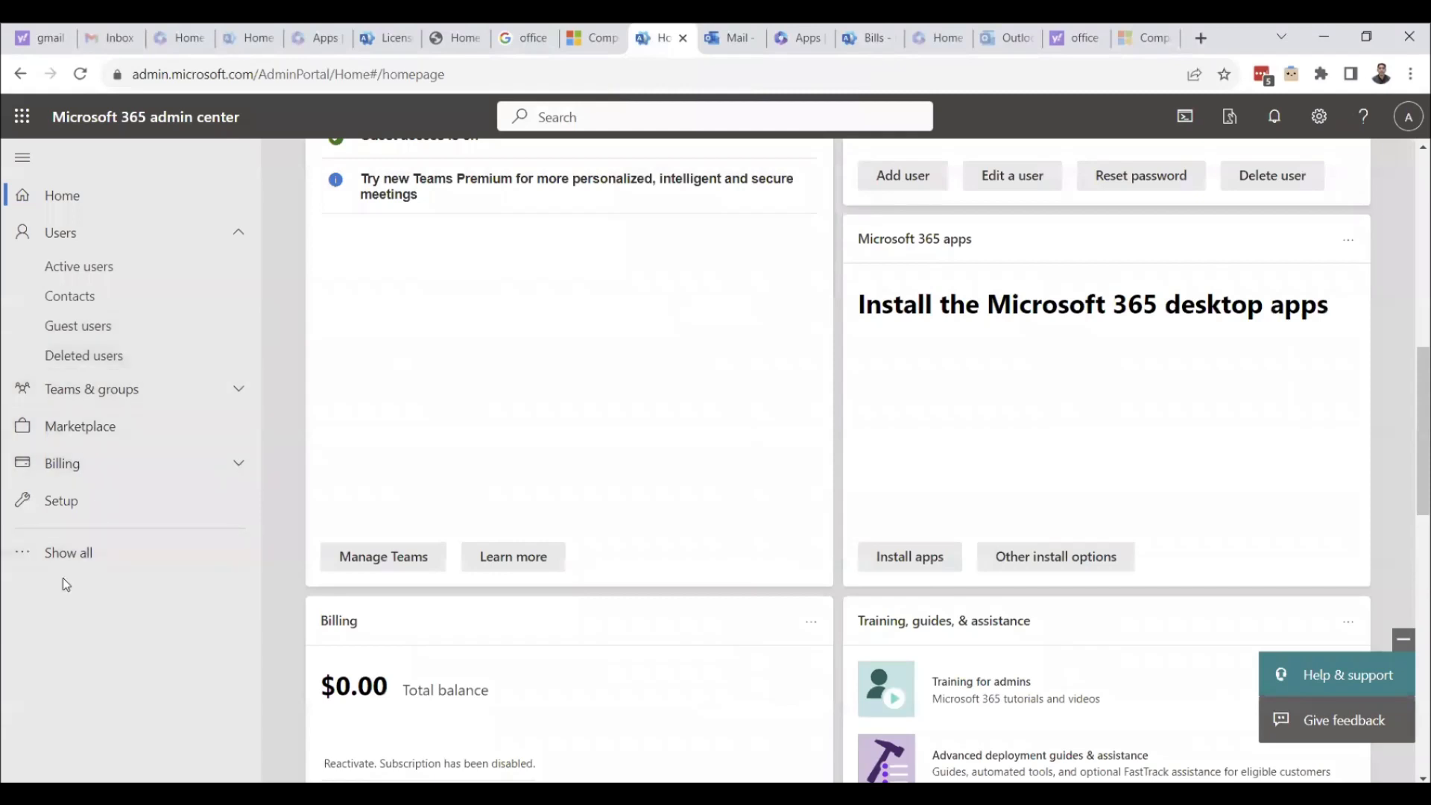
left_click(68, 559)
scroll(182, 373, "down", 5)
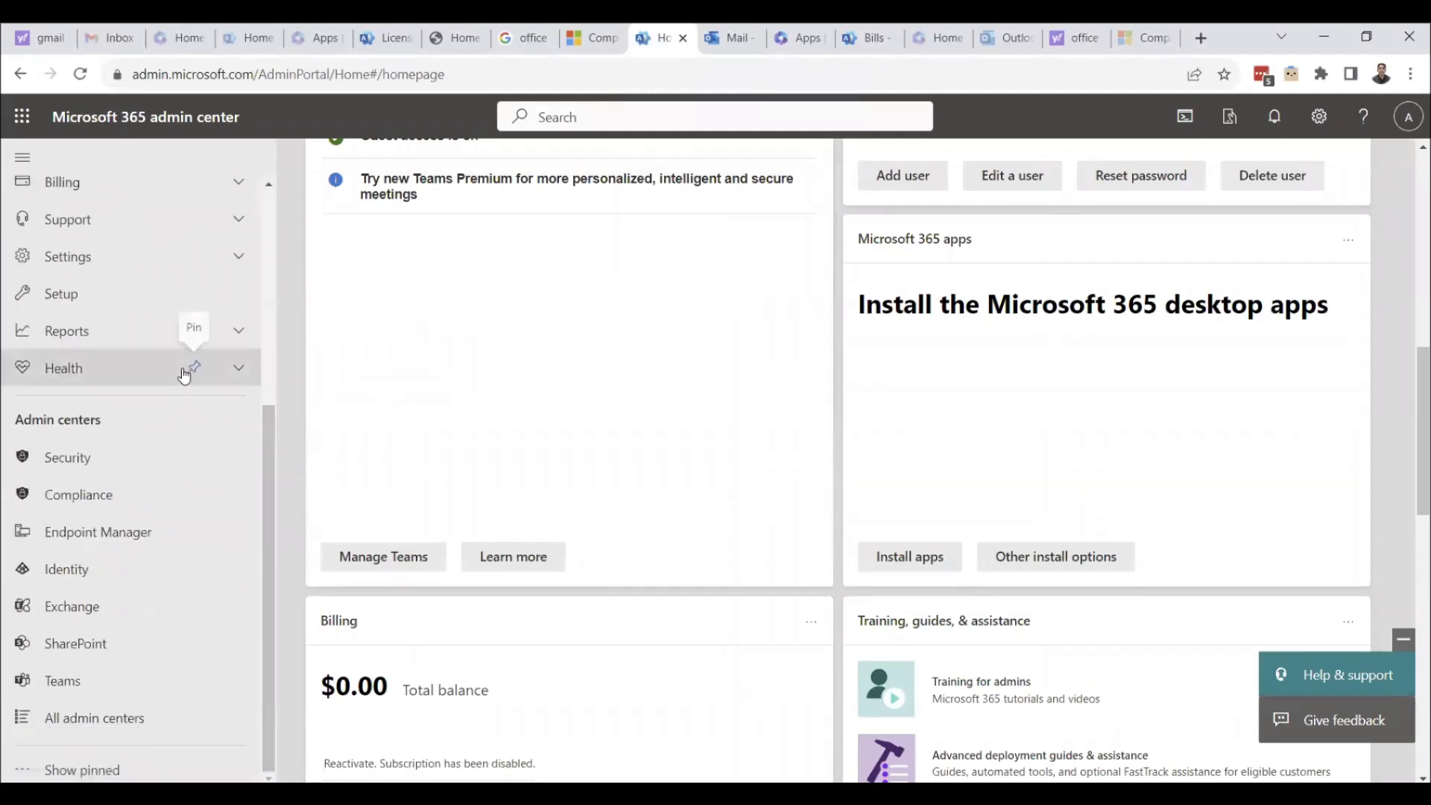
left_click(186, 718)
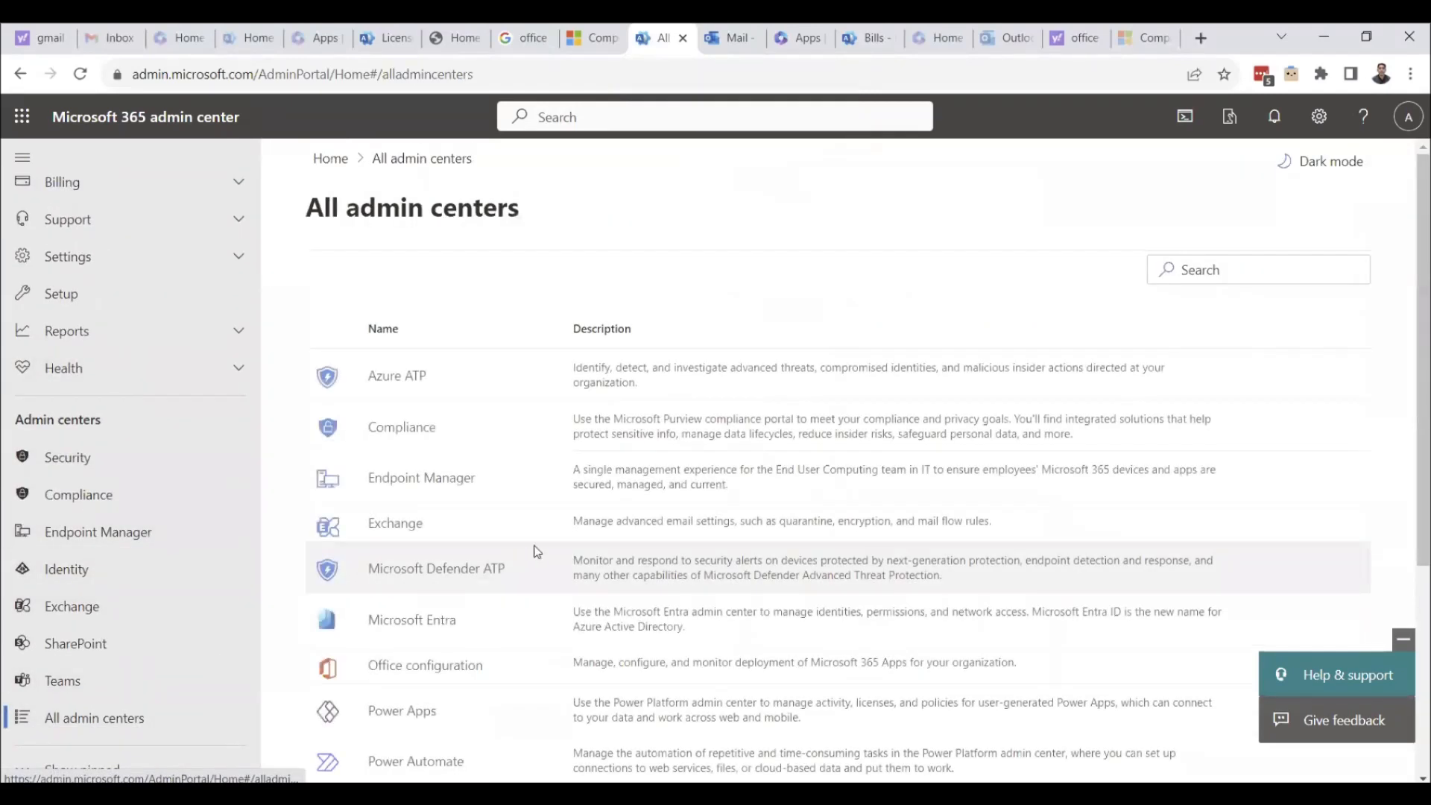
left_click(22, 117)
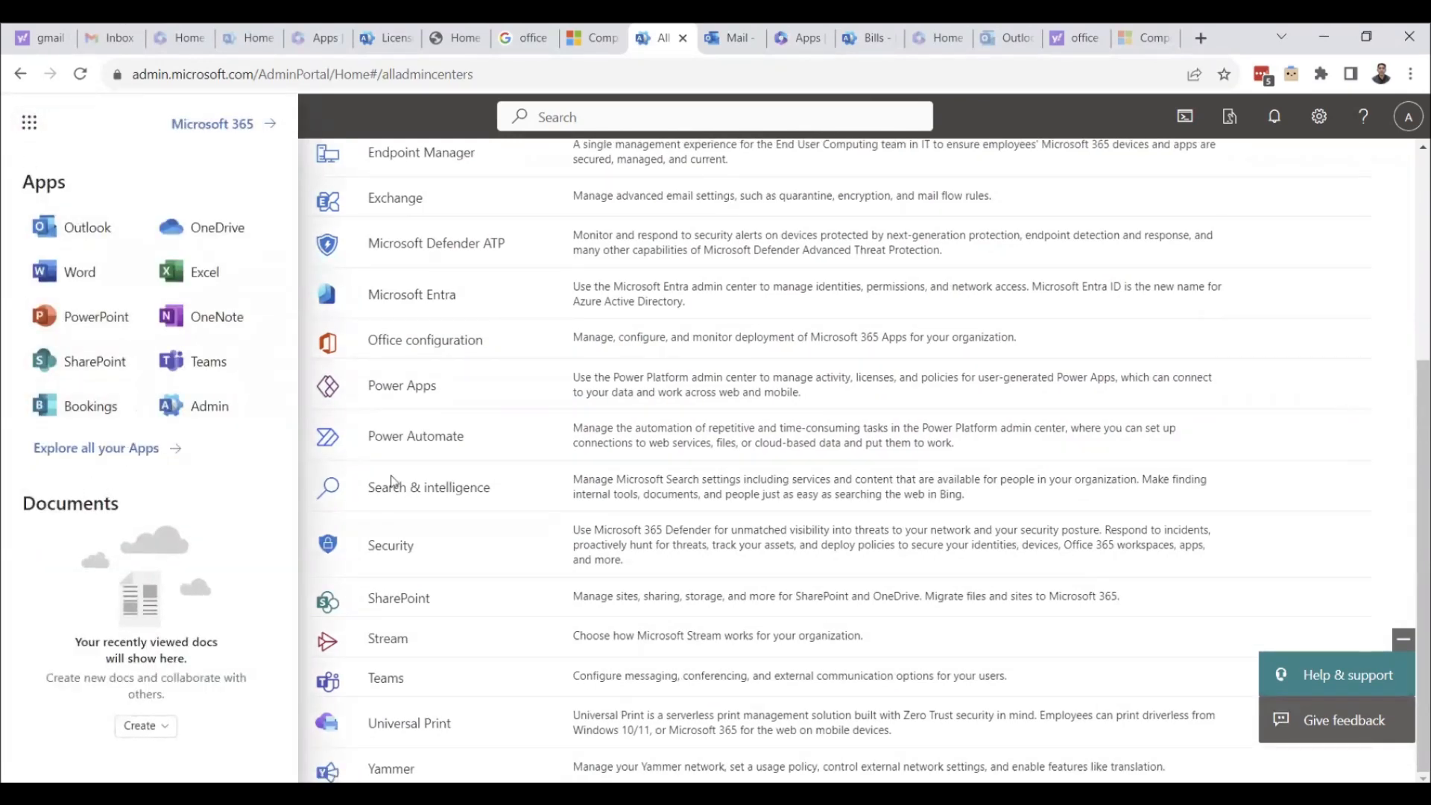
left_click(744, 426)
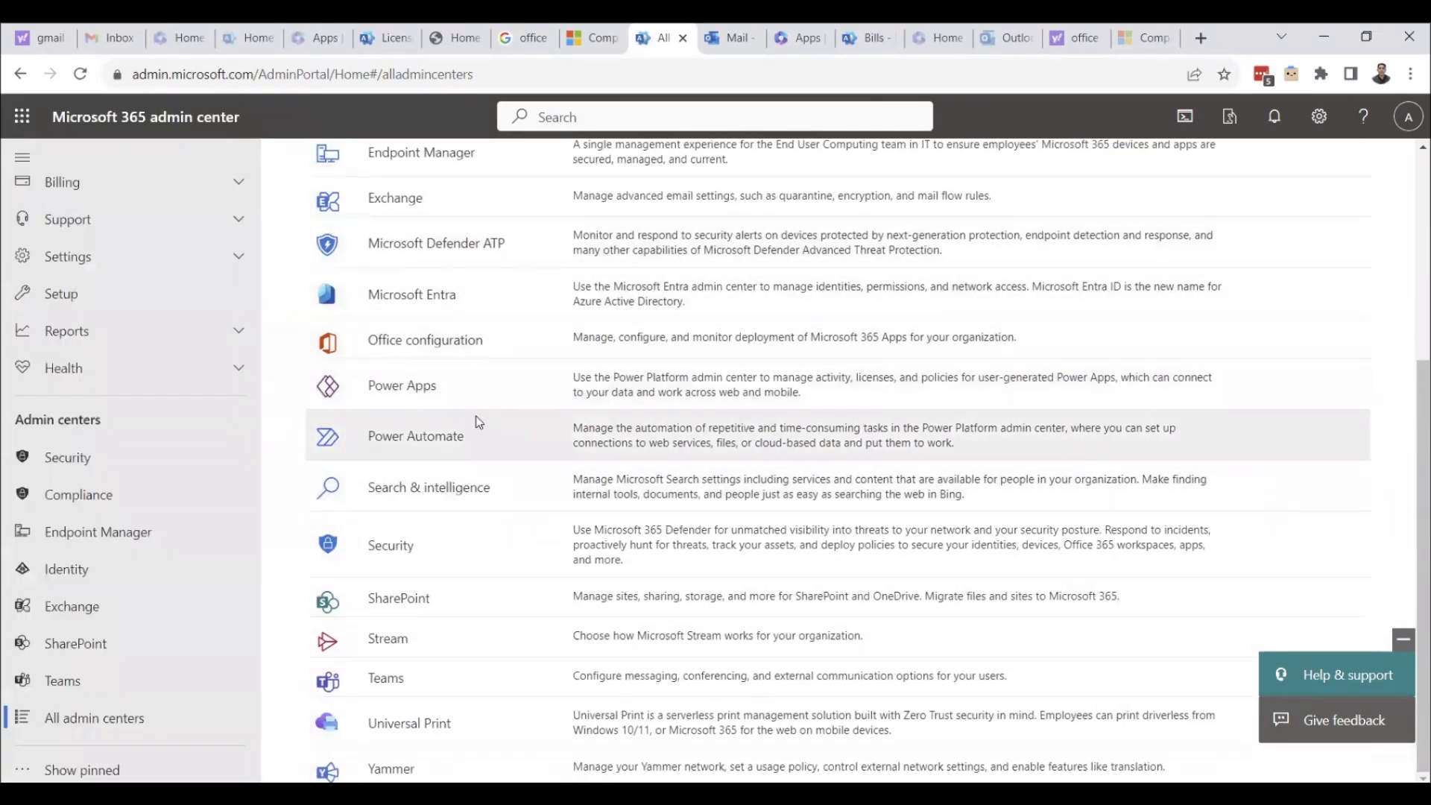
- View the Viva Insights page from the admin centers list and open the Microsoft Viva collection from Setup
left_click(395, 772)
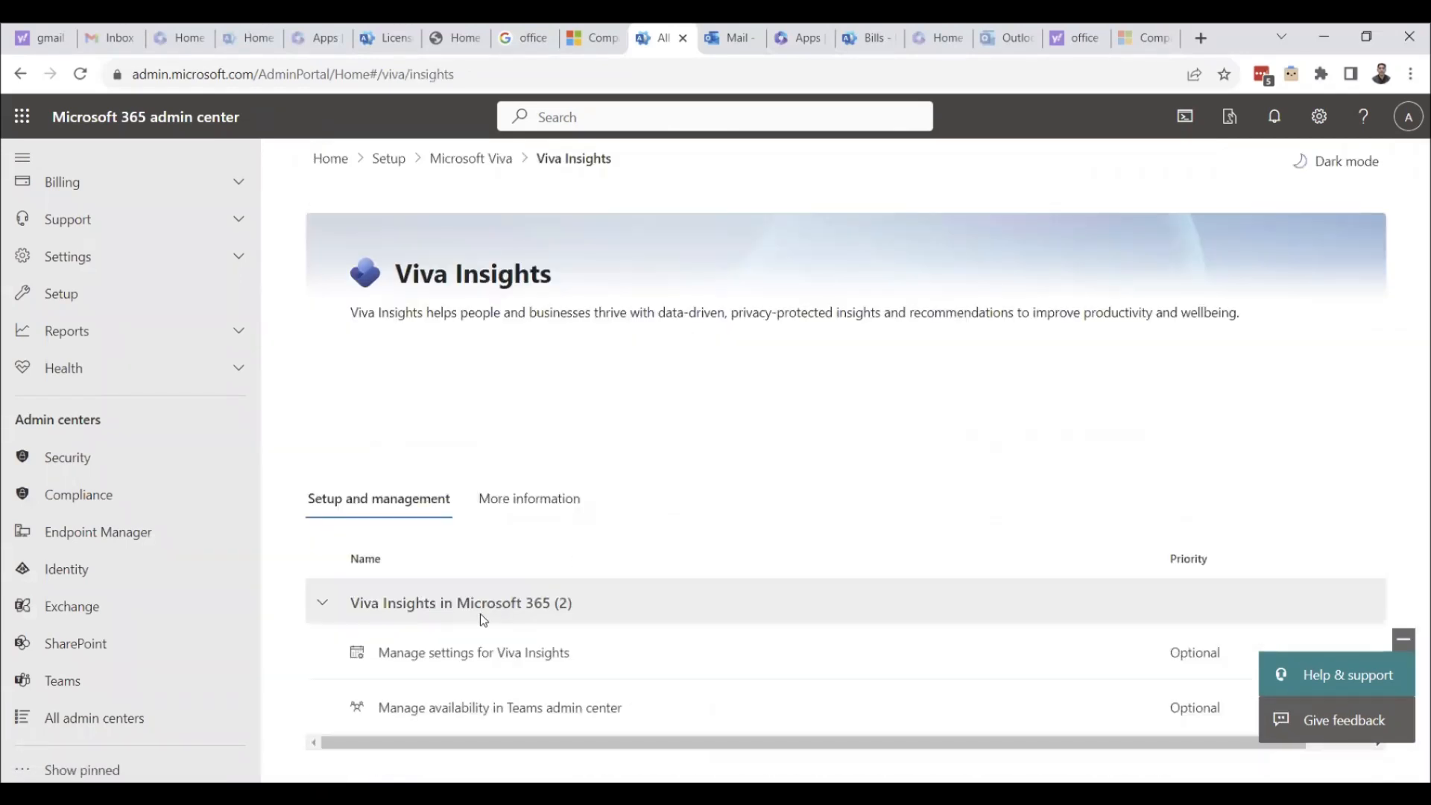
scroll(101, 413, "up", 1)
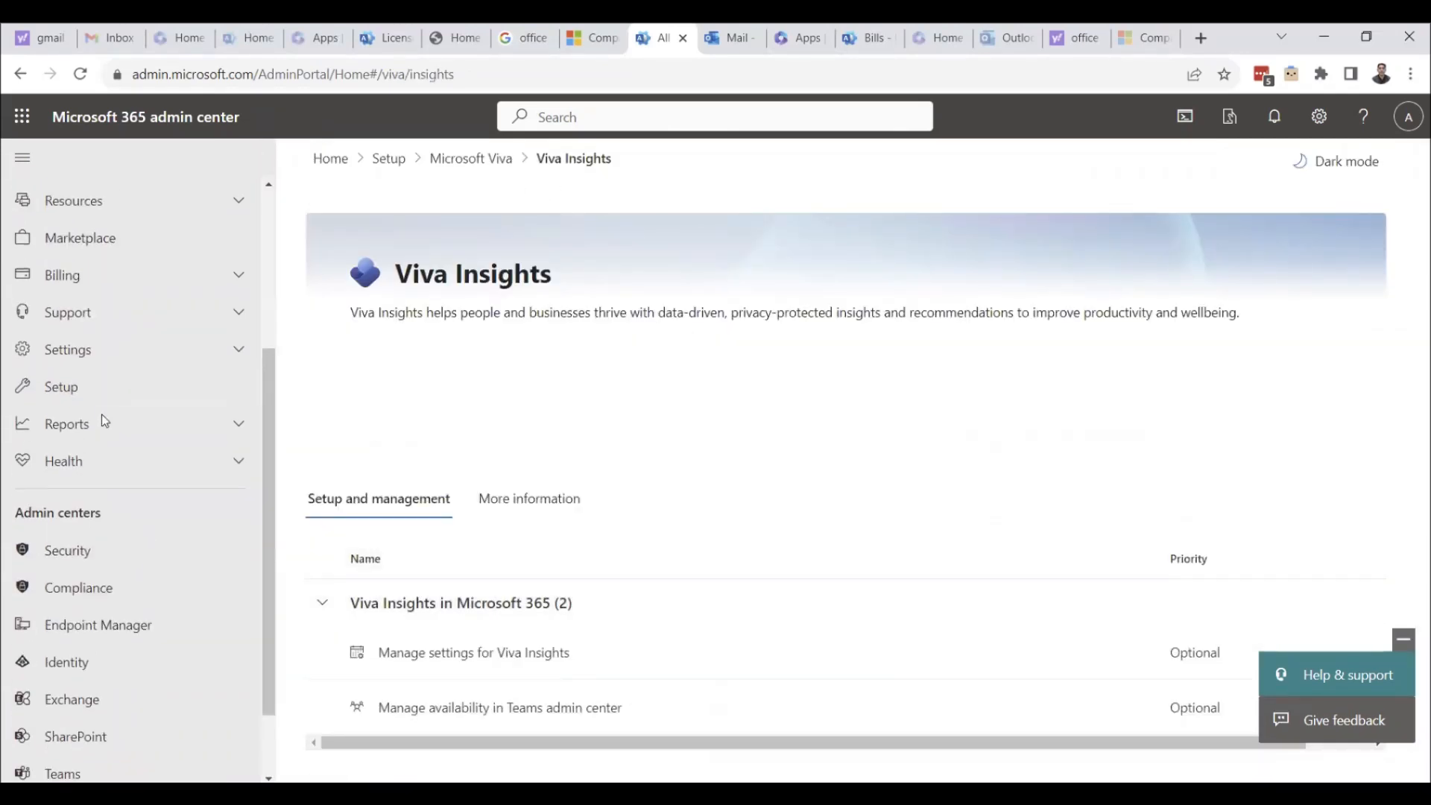
left_click(67, 389)
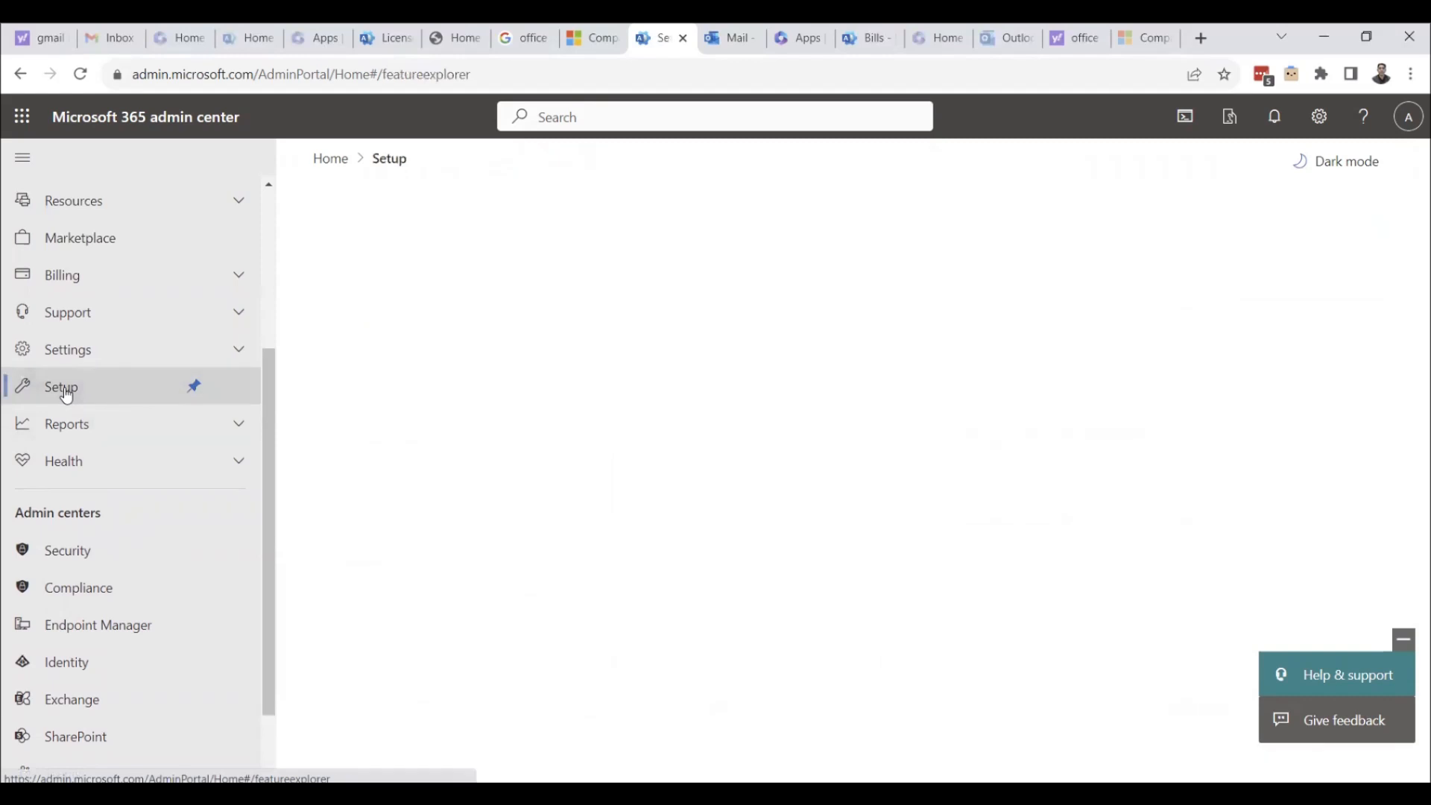
scroll(754, 450, "down", 1)
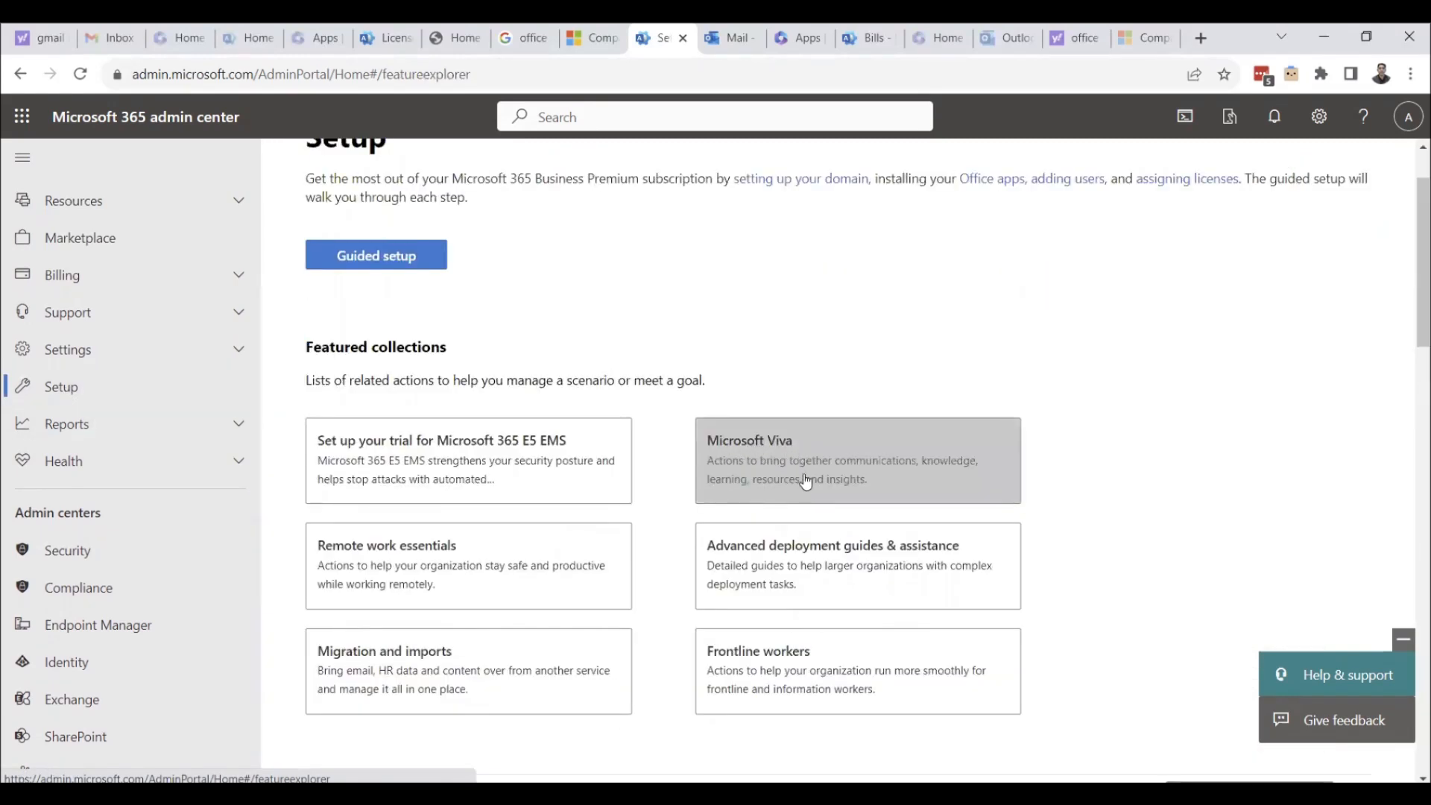
left_click(884, 474)
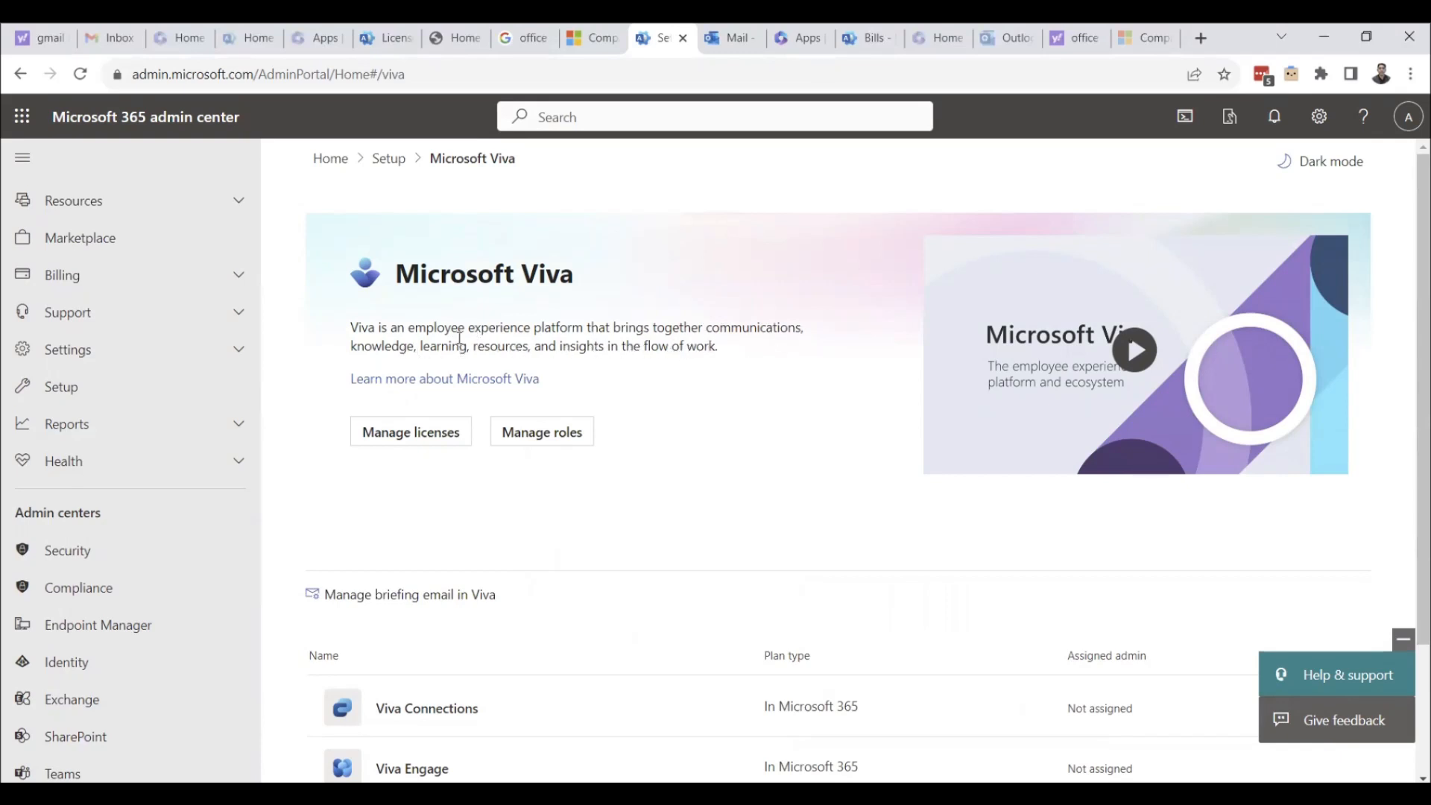
- Check the licenses reached from the Microsoft Viva page, return, and open the setup guide for Viva Connections
left_click(412, 439)
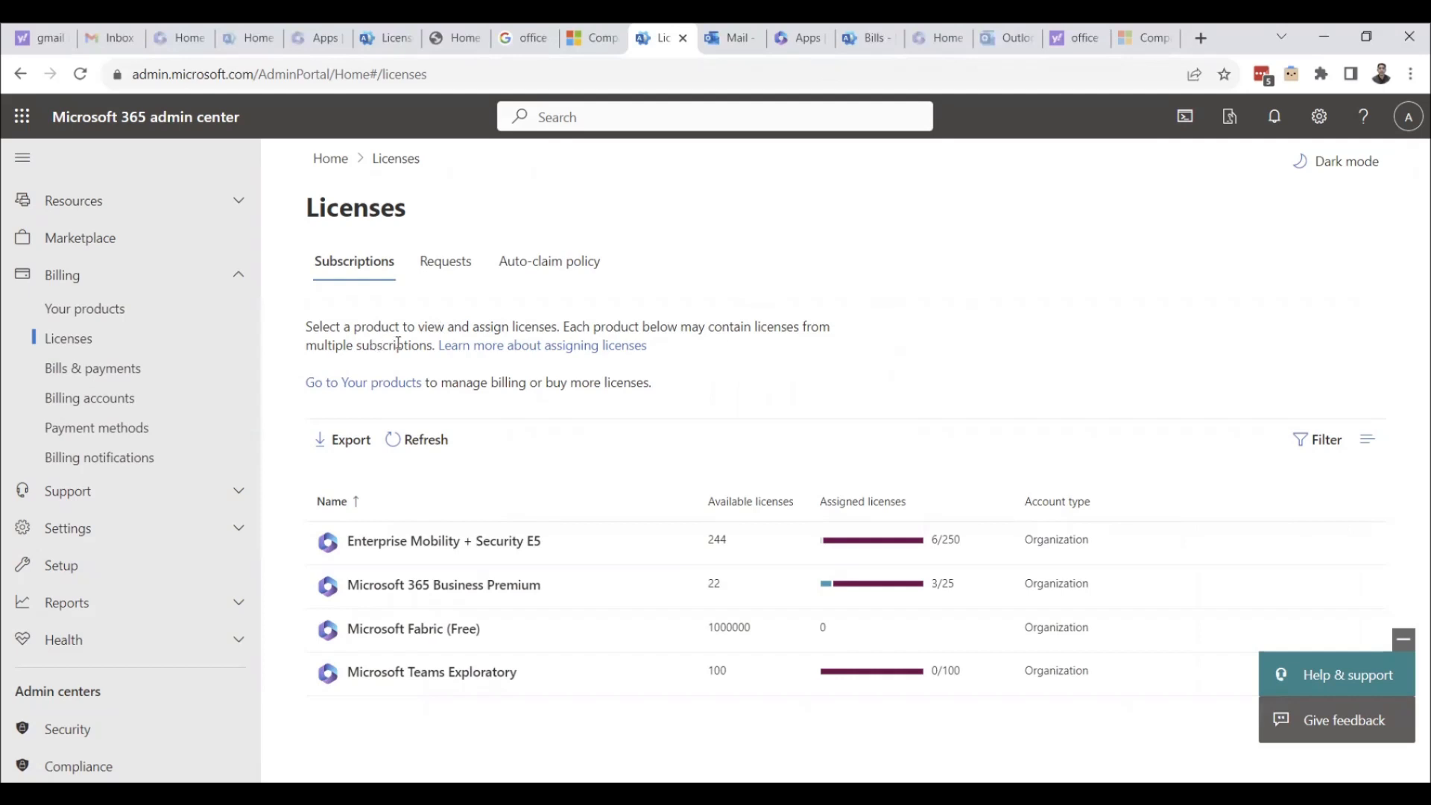
left_click(21, 74)
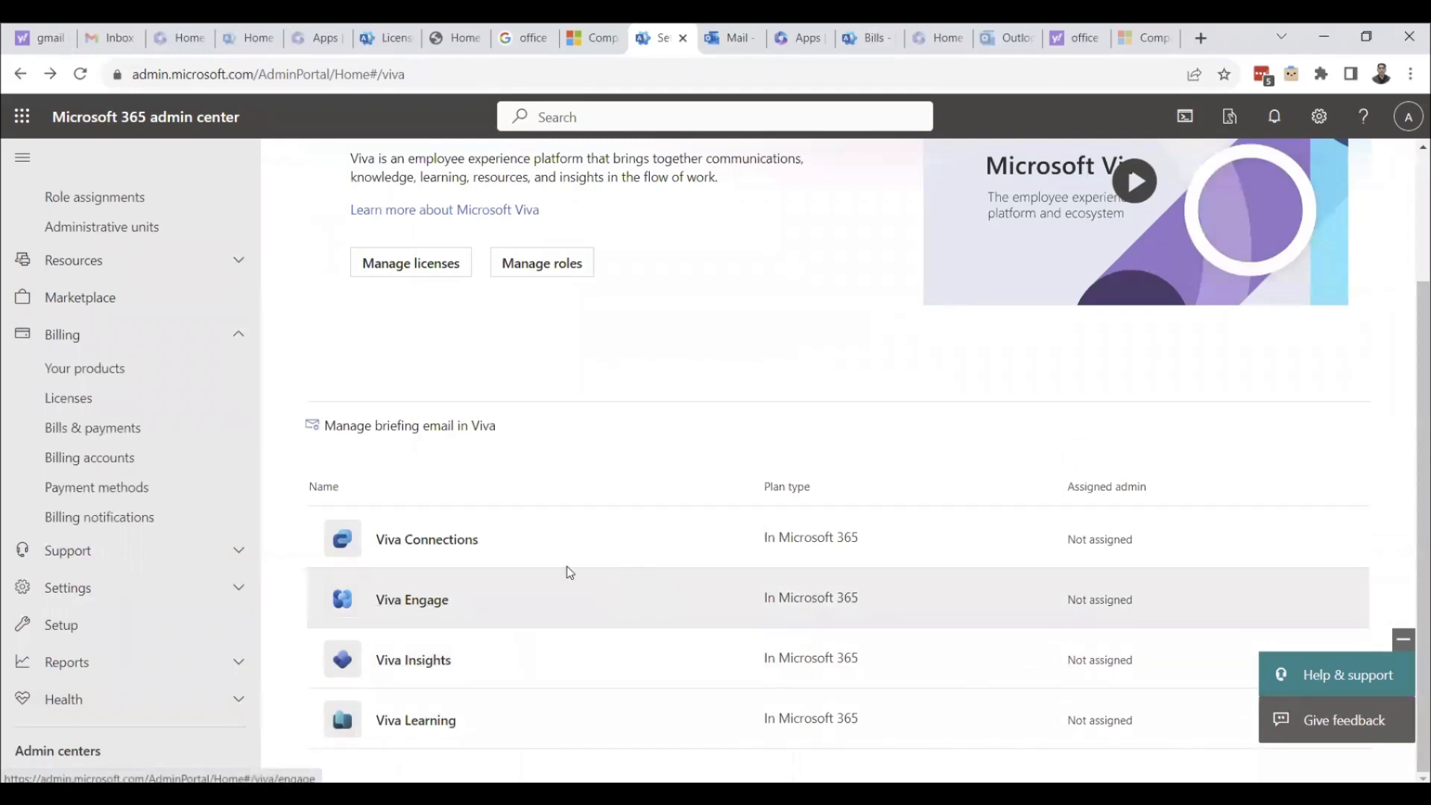
left_click(445, 550)
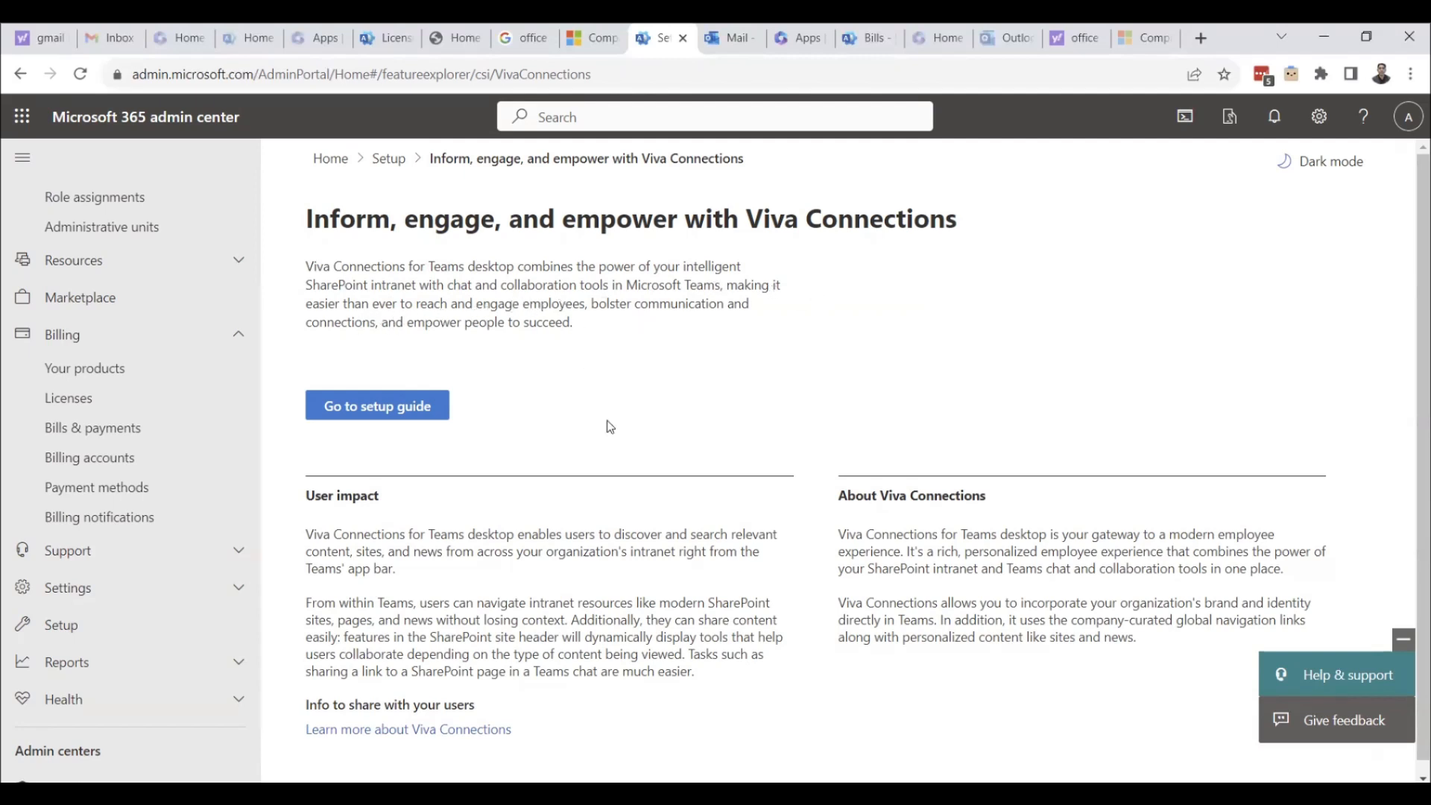
scroll(606, 434, "down", 1)
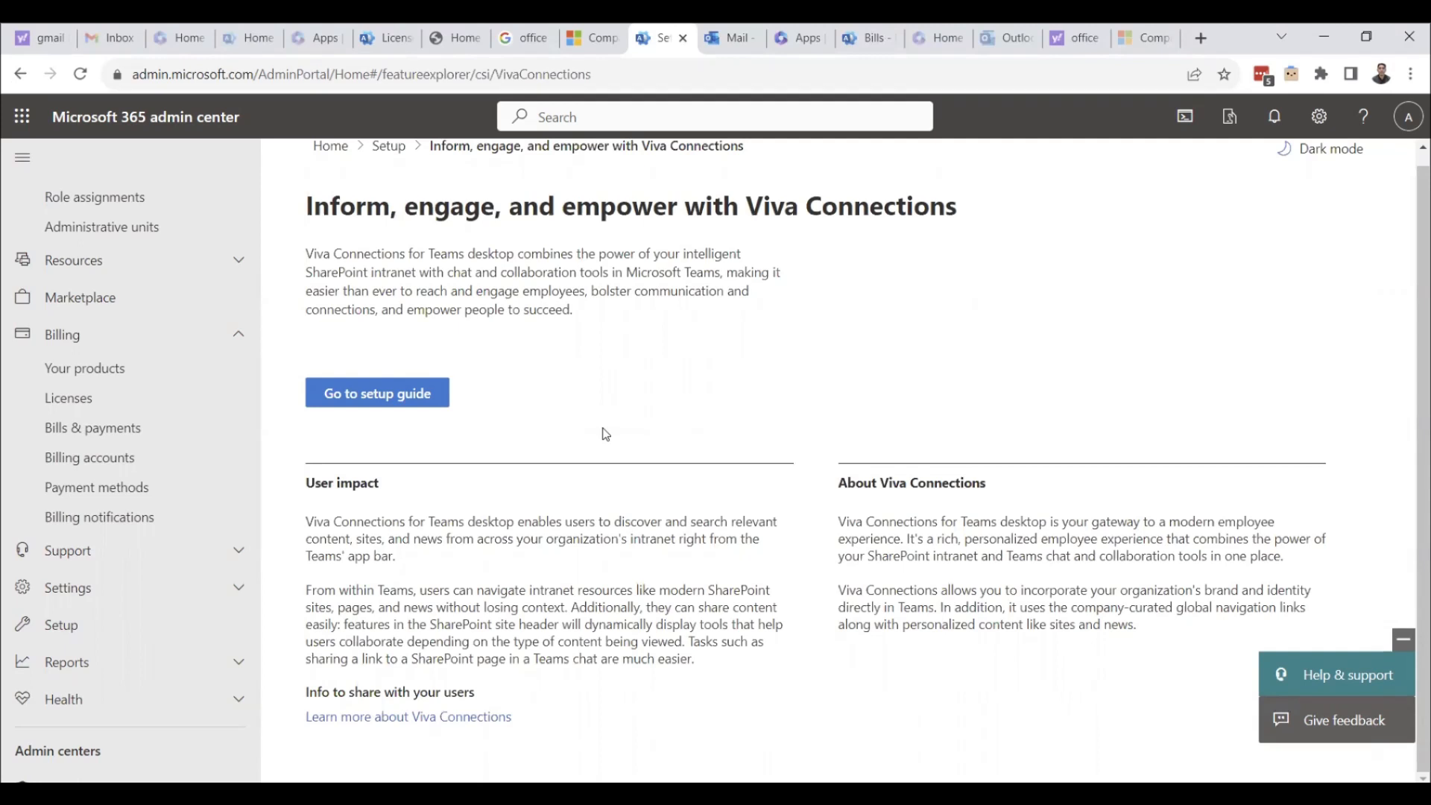
left_click(403, 399)
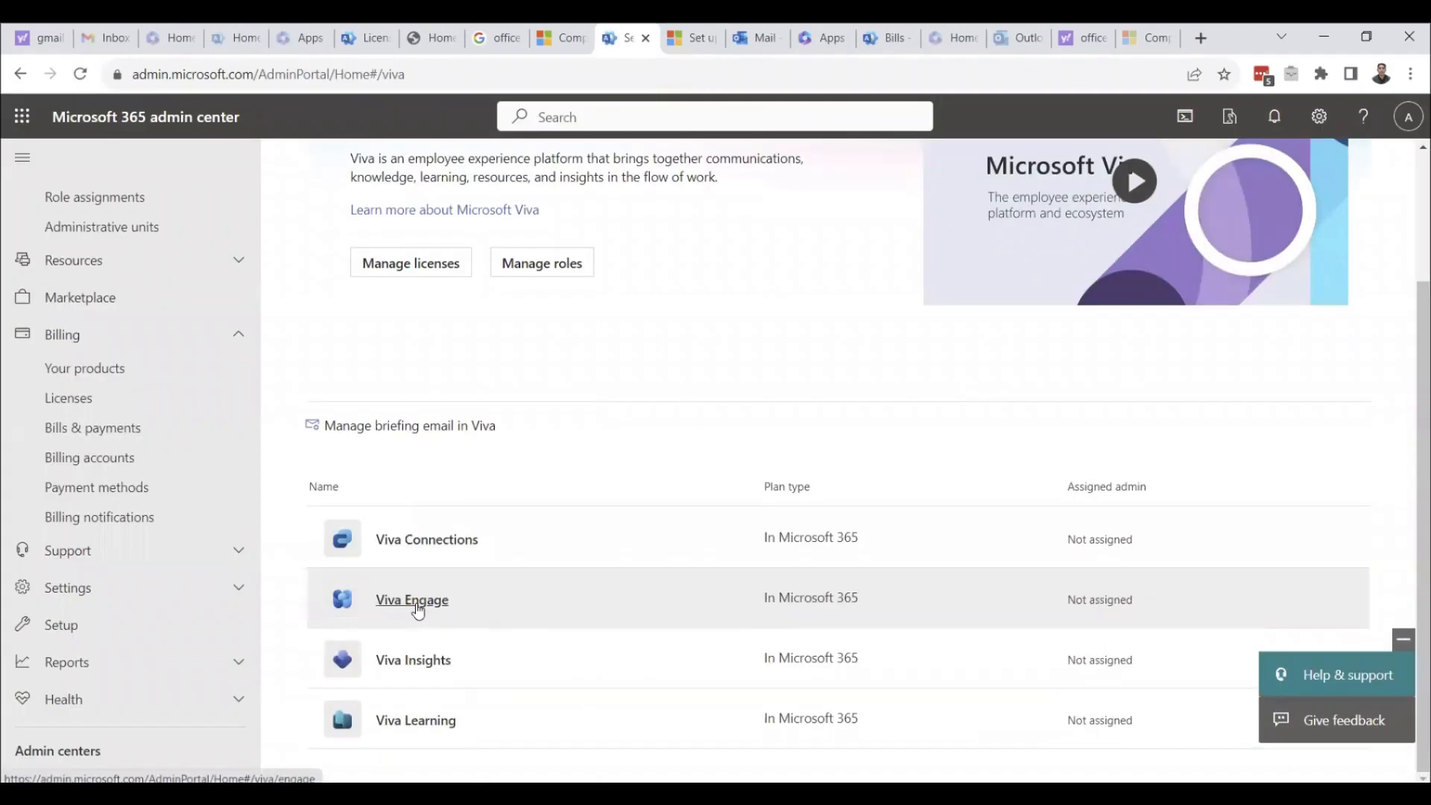
- Review the Viva Insights user access settings, close them unchanged and return to the Microsoft Viva page
left_click(413, 661)
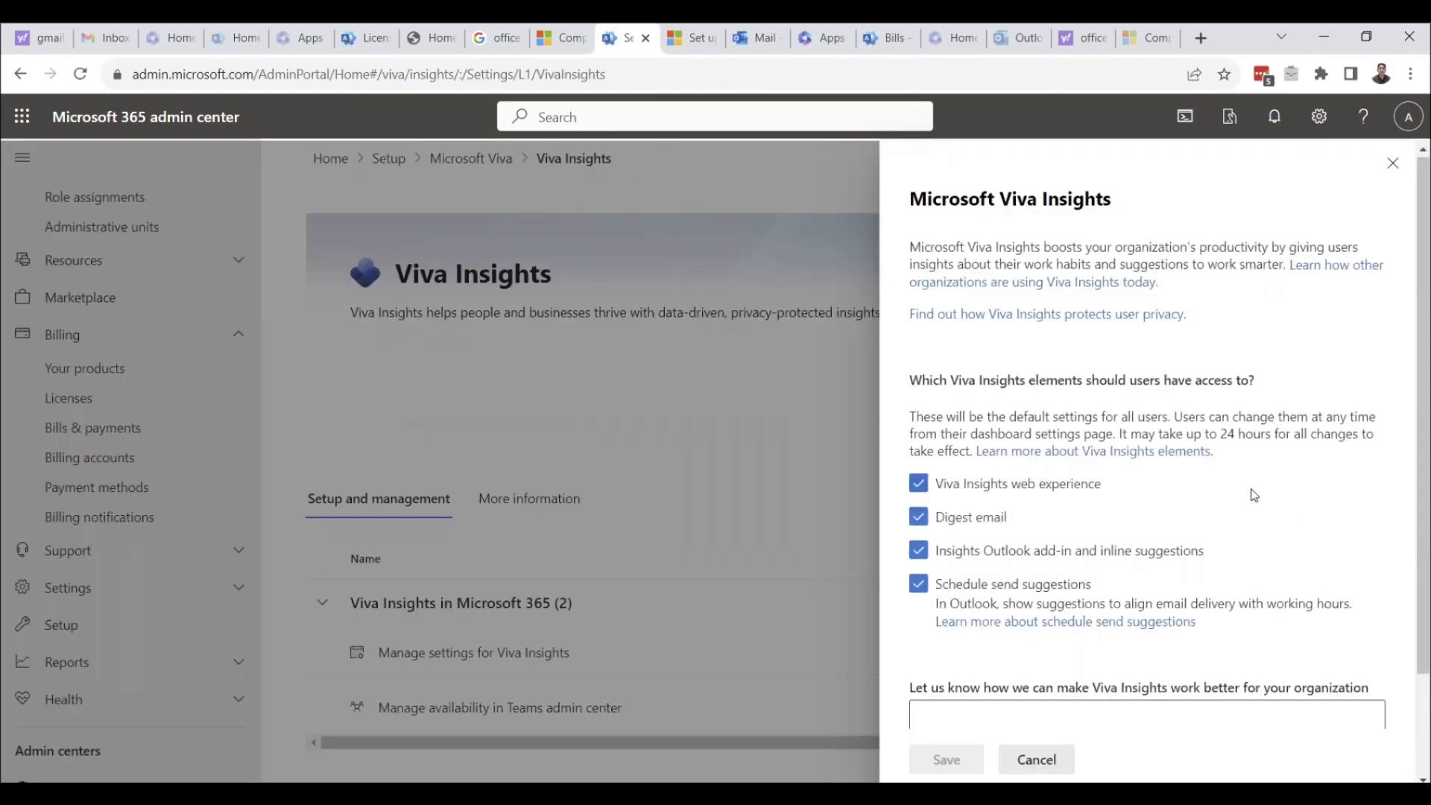
scroll(1255, 496, "down", 2)
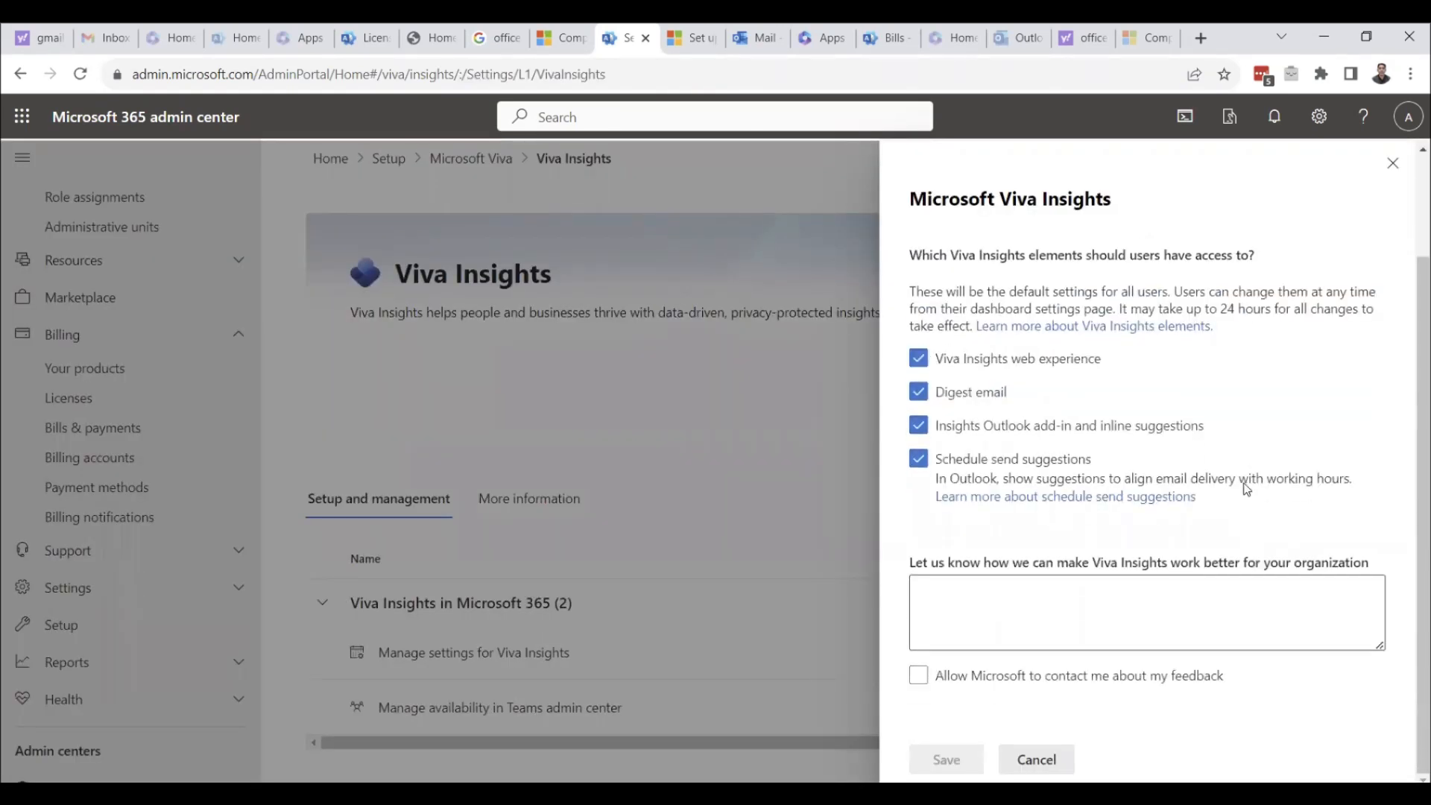
left_click(1393, 163)
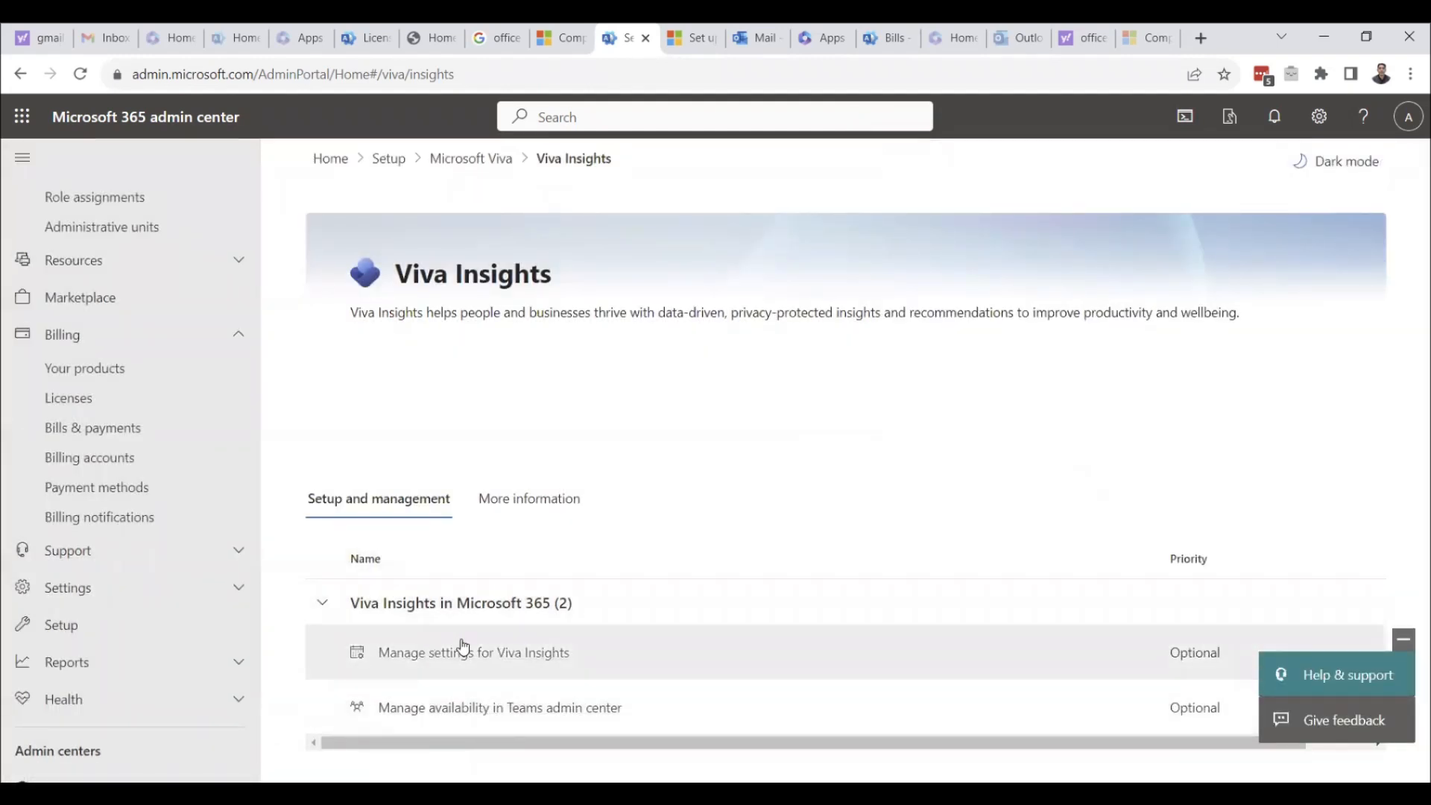
left_click(483, 164)
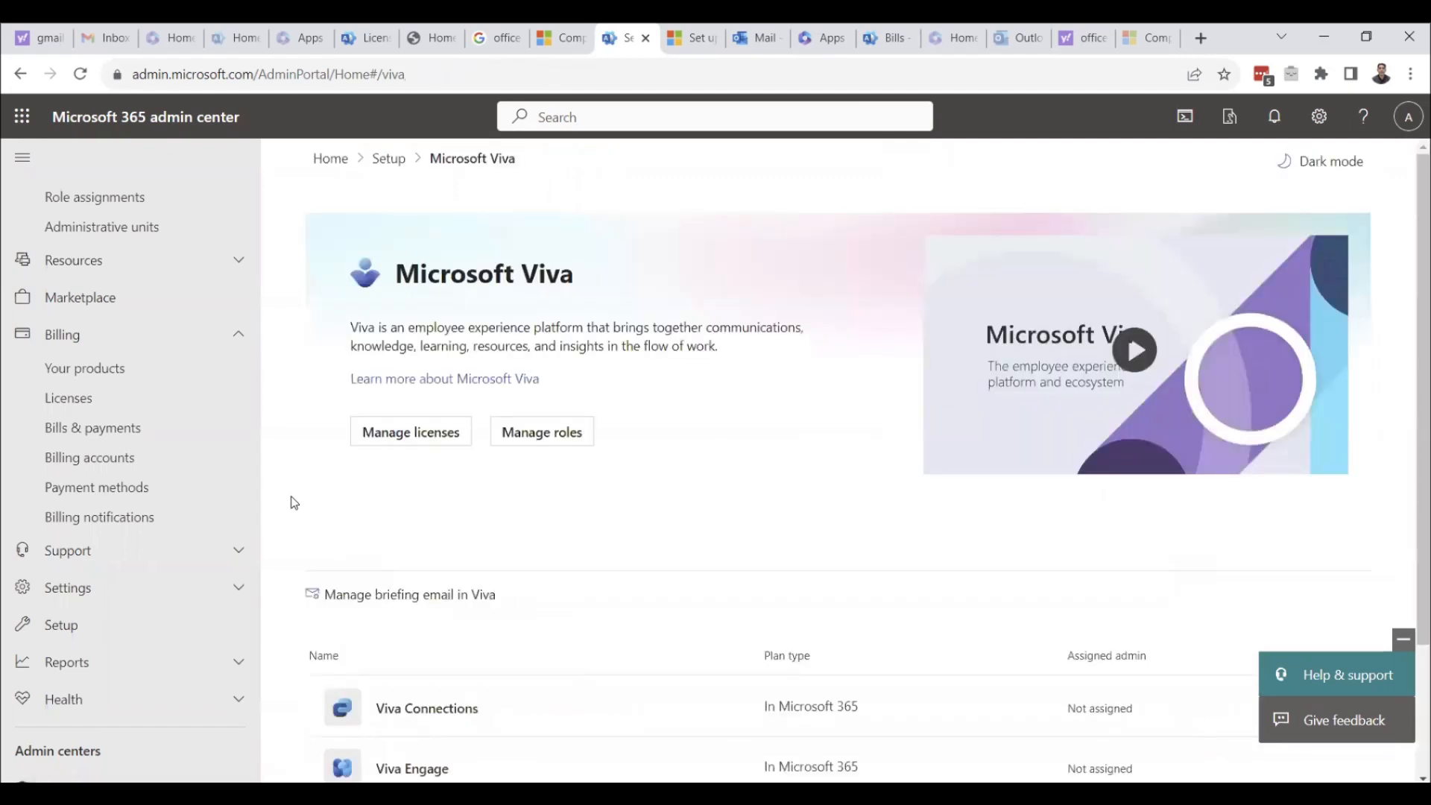
- Open Viva Learning, review its setup and management tasks, and return to the Microsoft Viva page
scroll(687, 398, "down", 1)
scroll(687, 399, "down", 2)
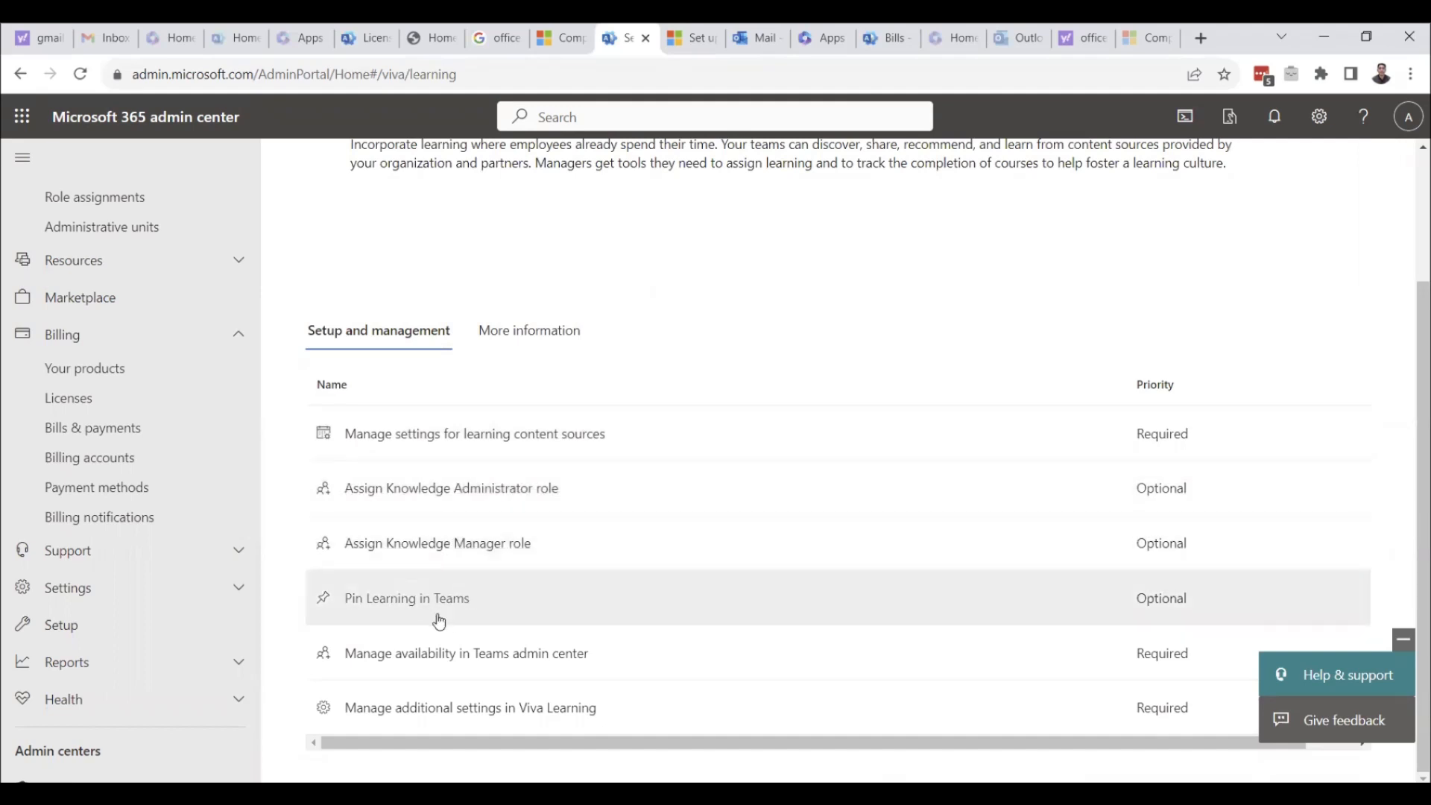
scroll(565, 575, "up", 3)
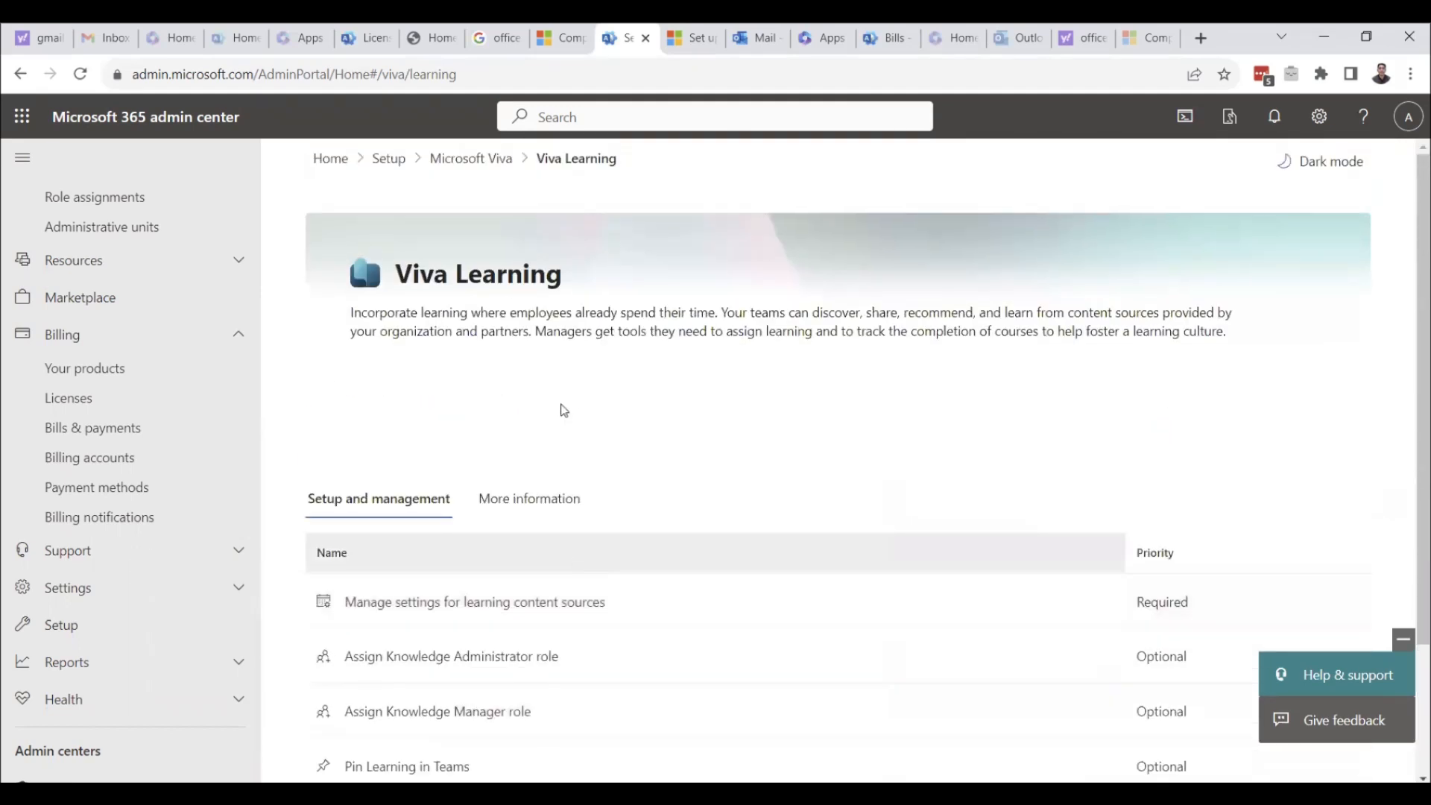
left_click(456, 160)
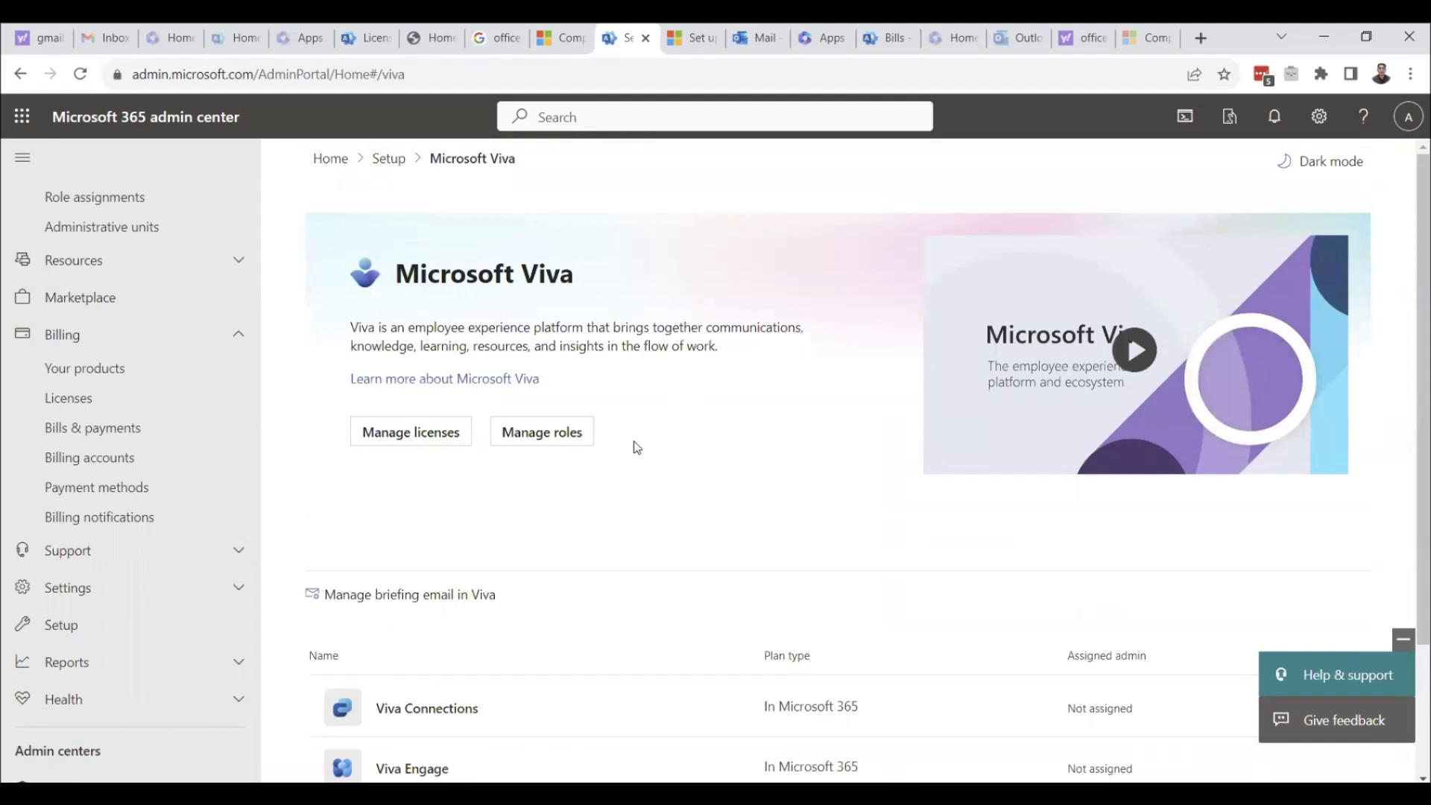
- Look over the Viva modules on the Microsoft Viva page and the cards on the admin center home page
scroll(635, 446, "down", 2)
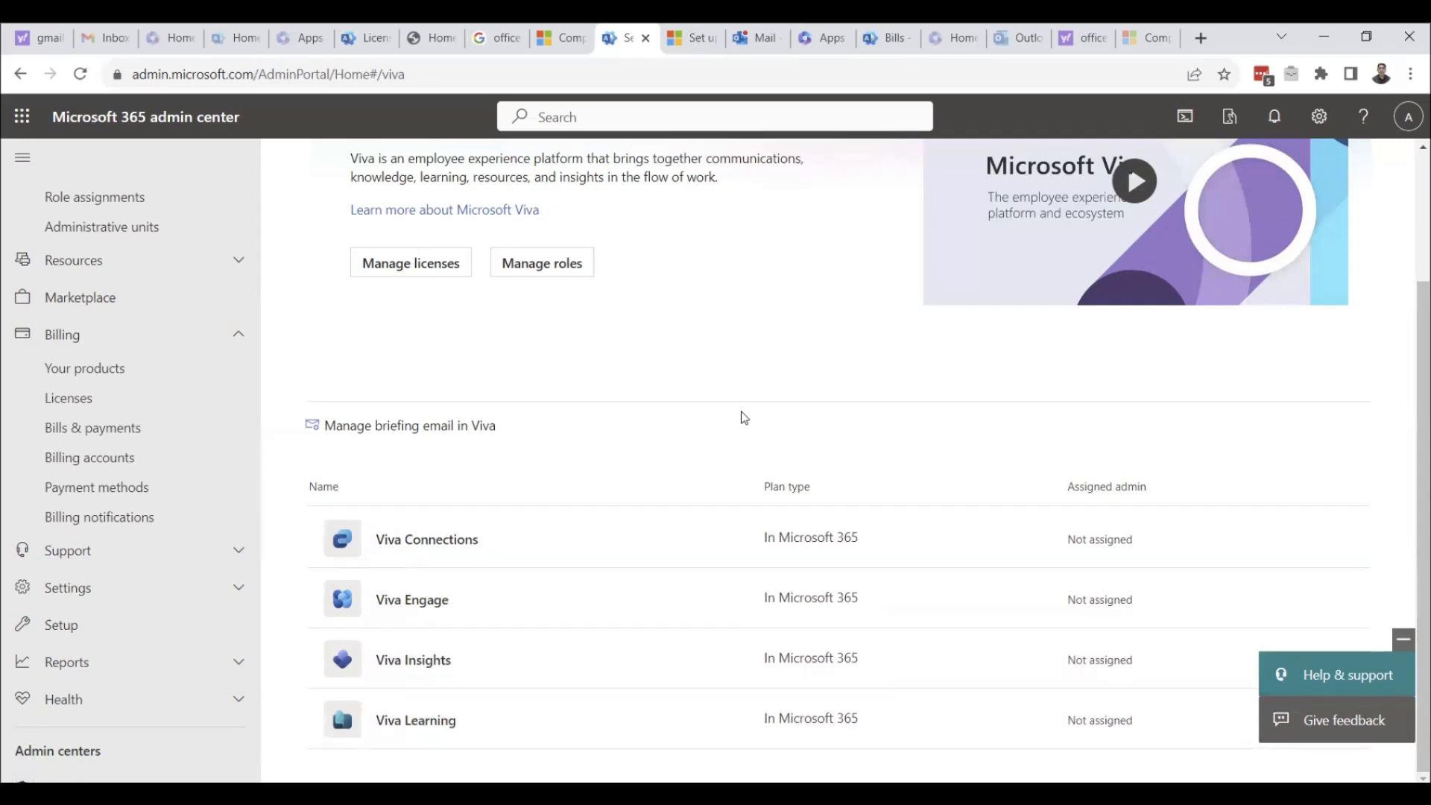
scroll(574, 391, "up", 3)
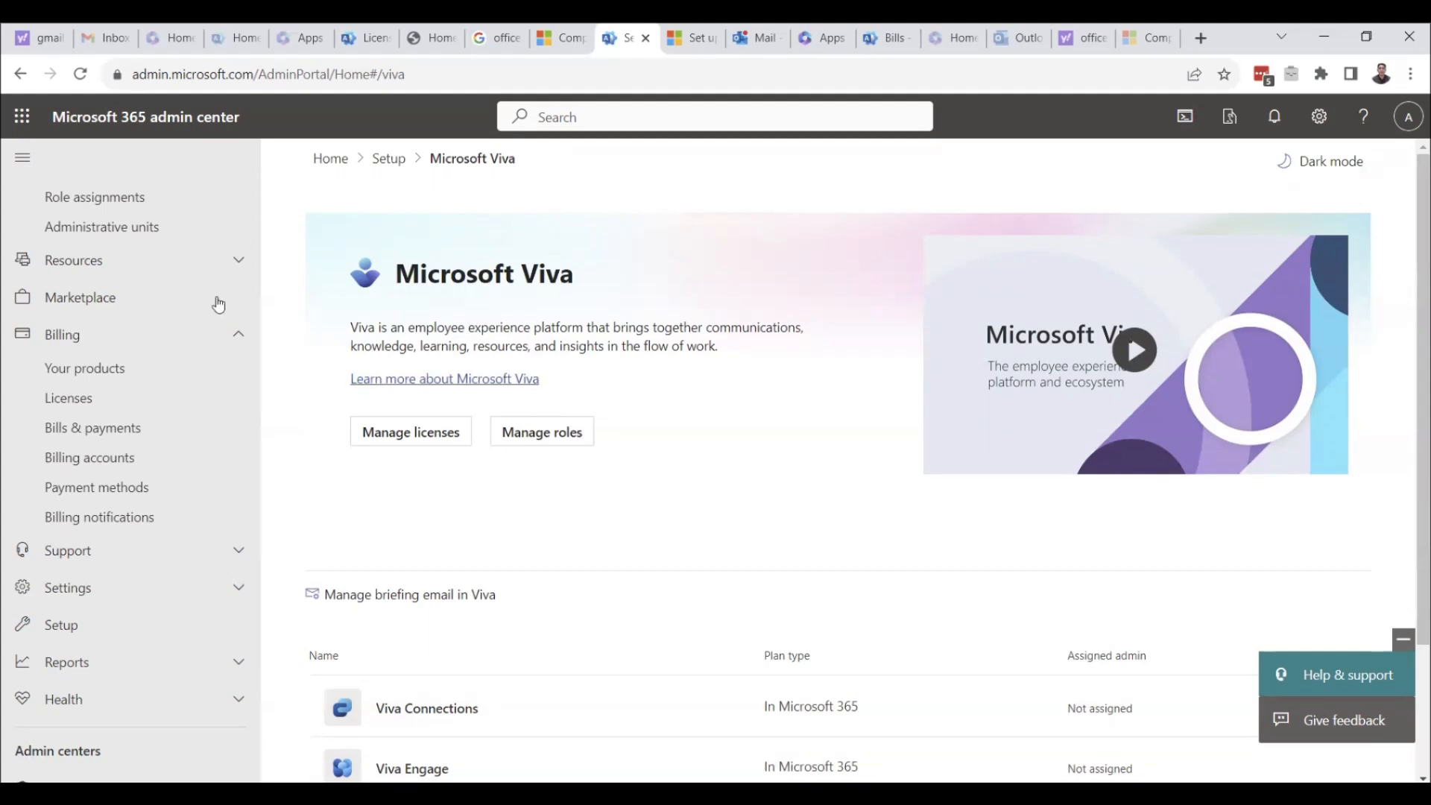
left_click(330, 158)
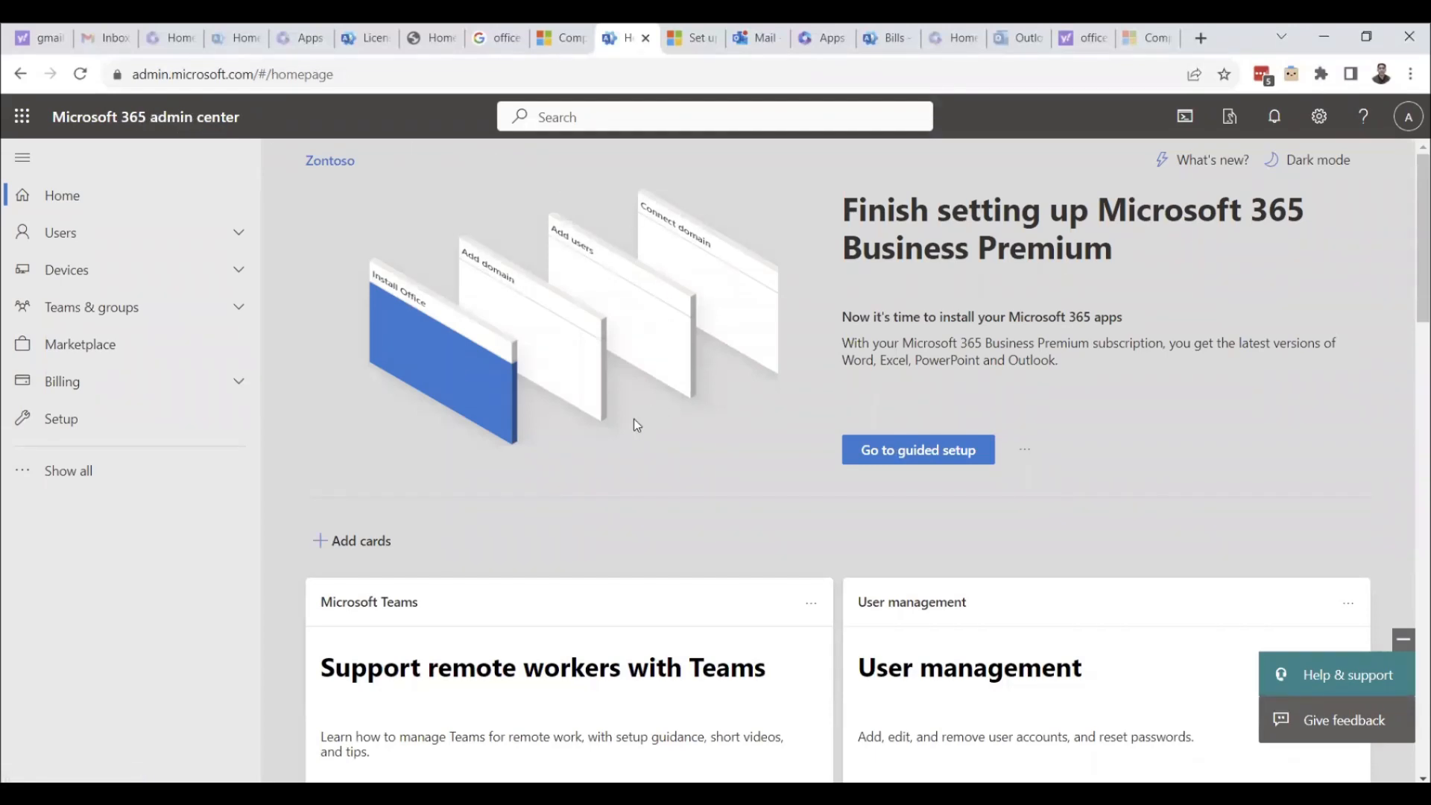
scroll(727, 346, "down", 15)
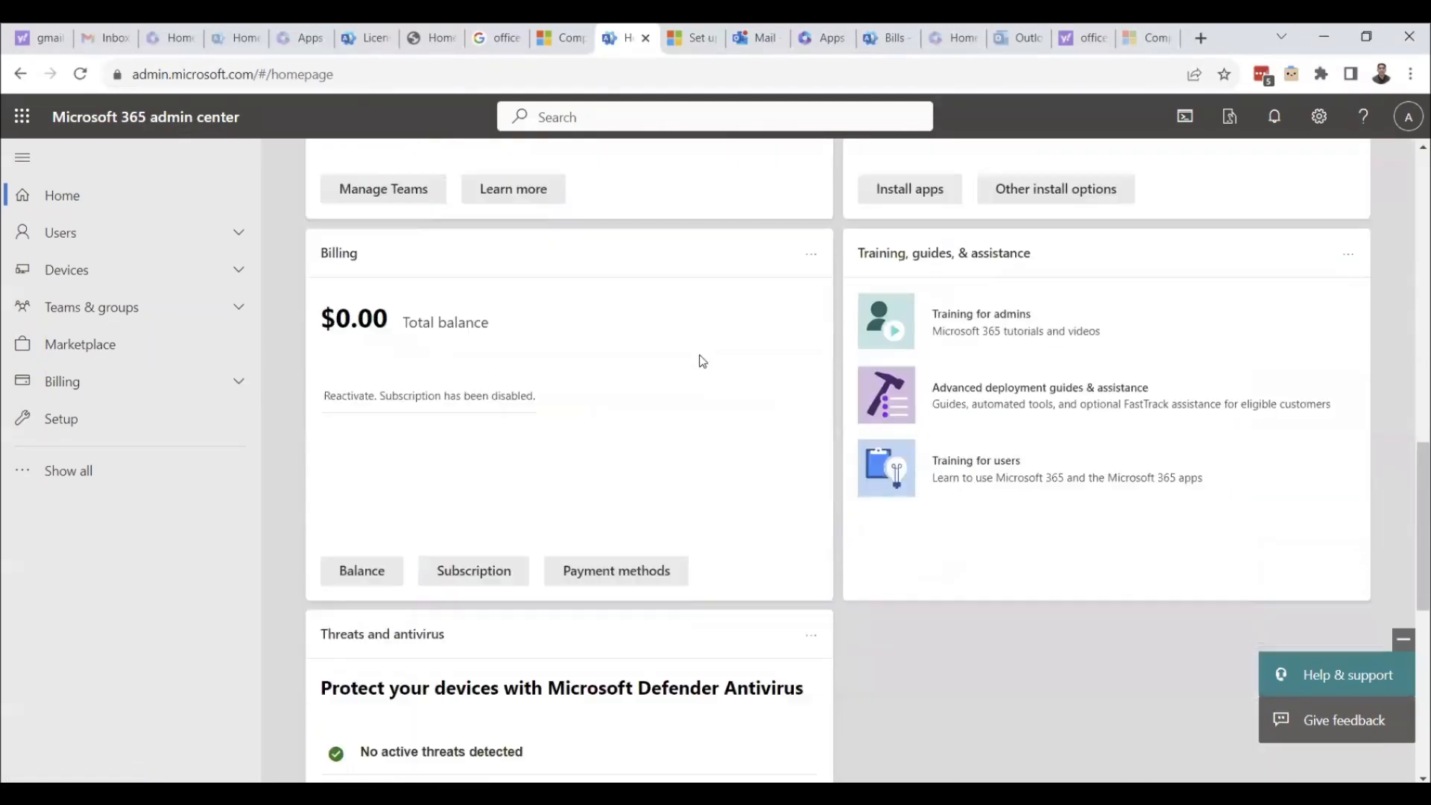
- Go to the full list of Microsoft 365 apps and open Graph Explorer from Other Apps
scroll(703, 361, "up", 15)
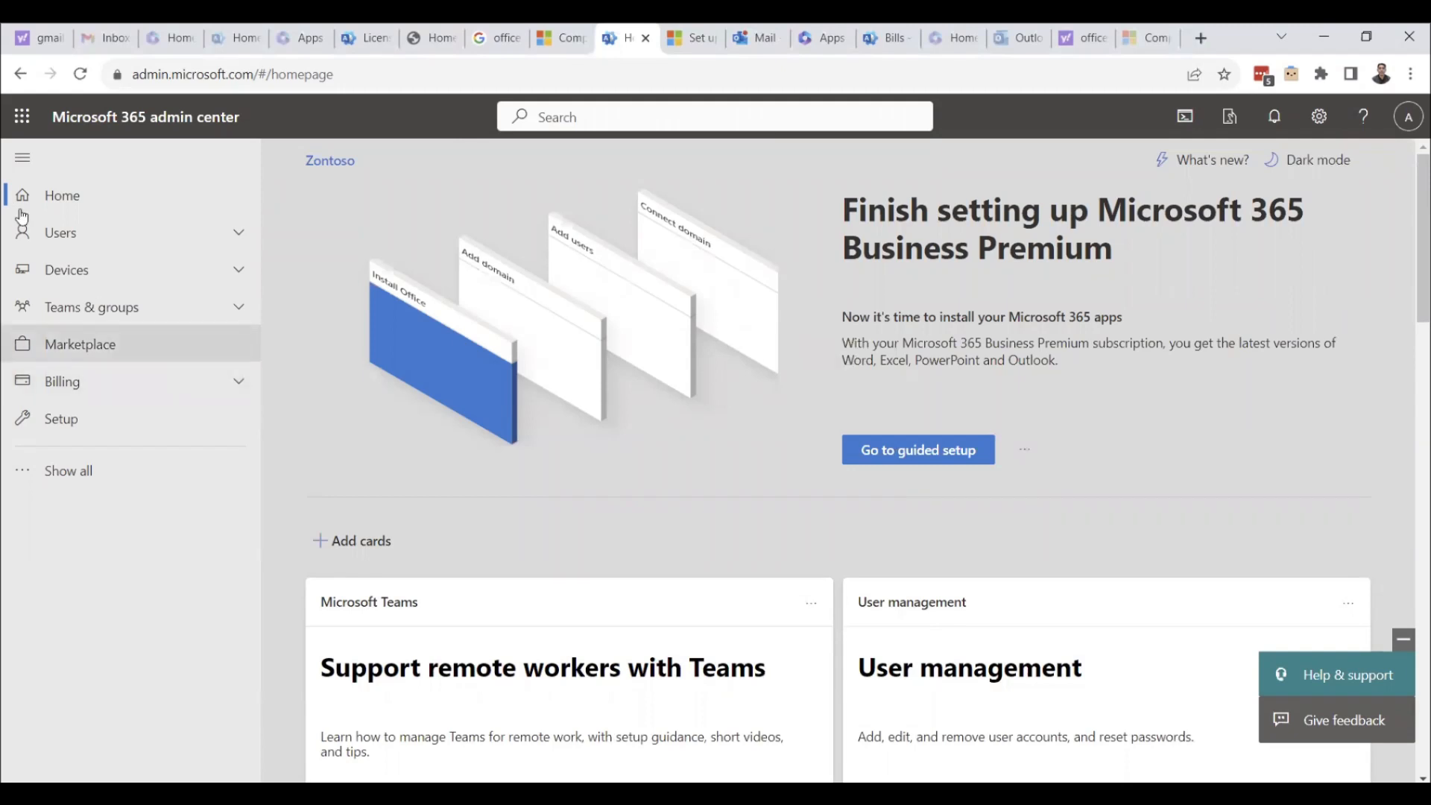
left_click(23, 117)
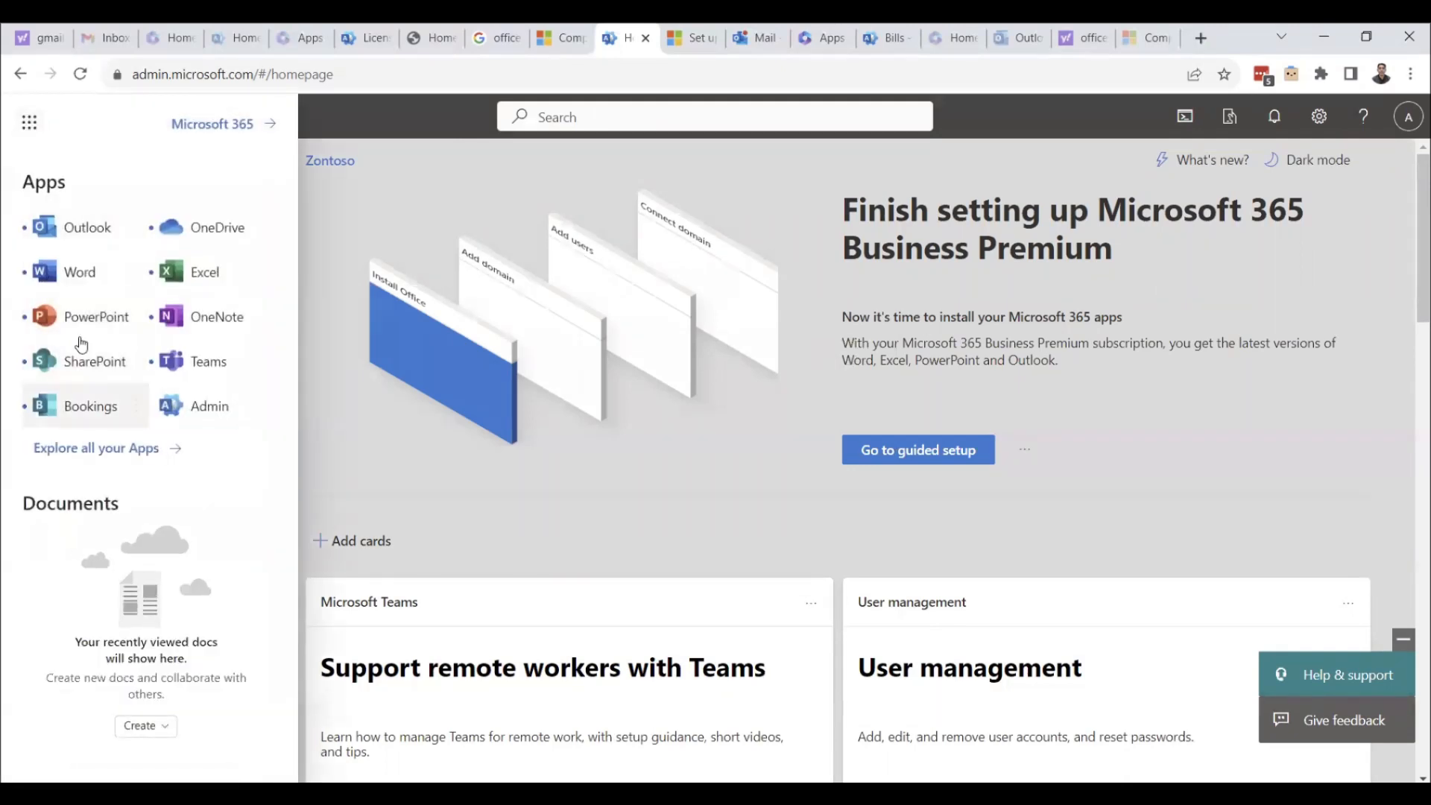
left_click(27, 126)
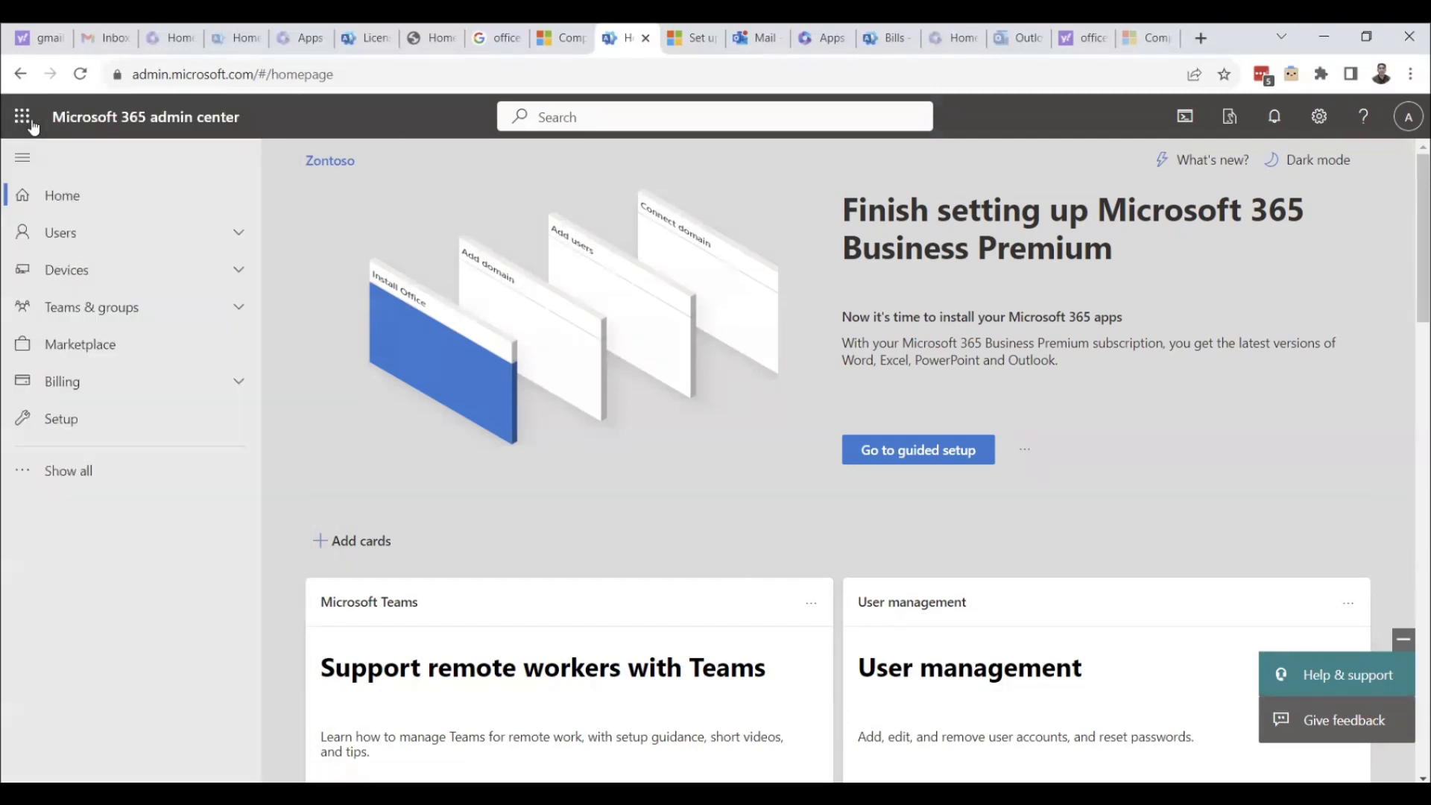
scroll(118, 426, "down", 1)
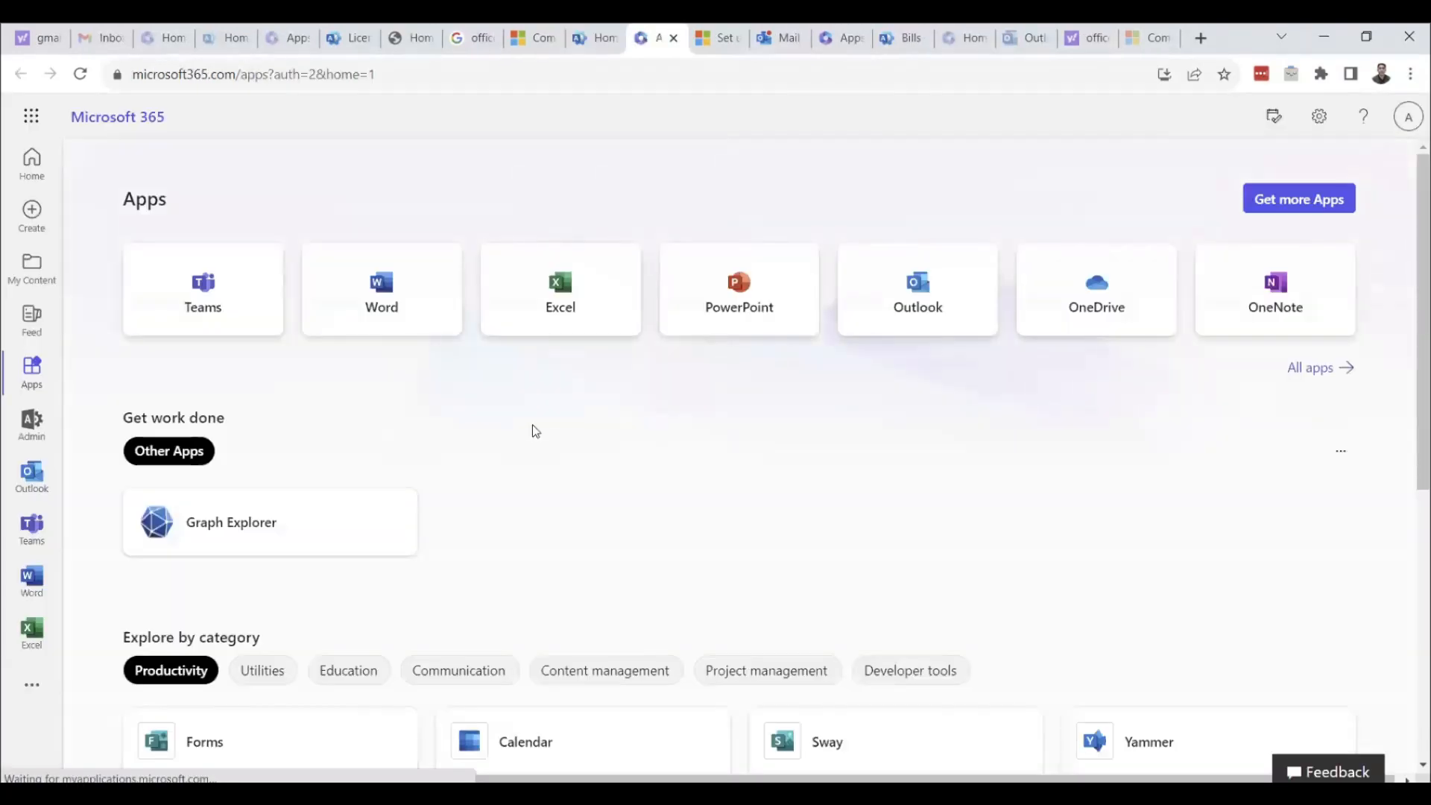
scroll(534, 428, "down", 3)
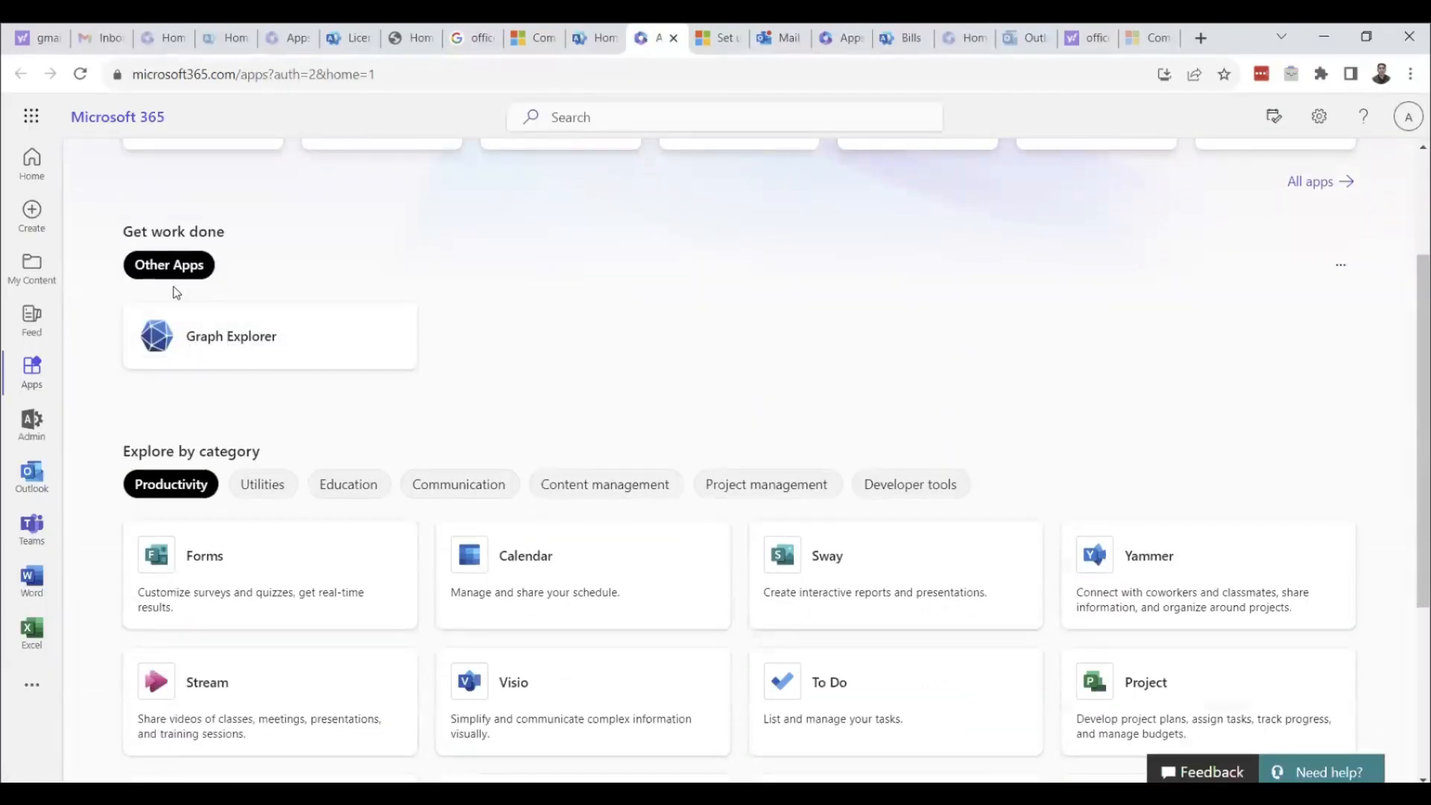
left_click(186, 329)
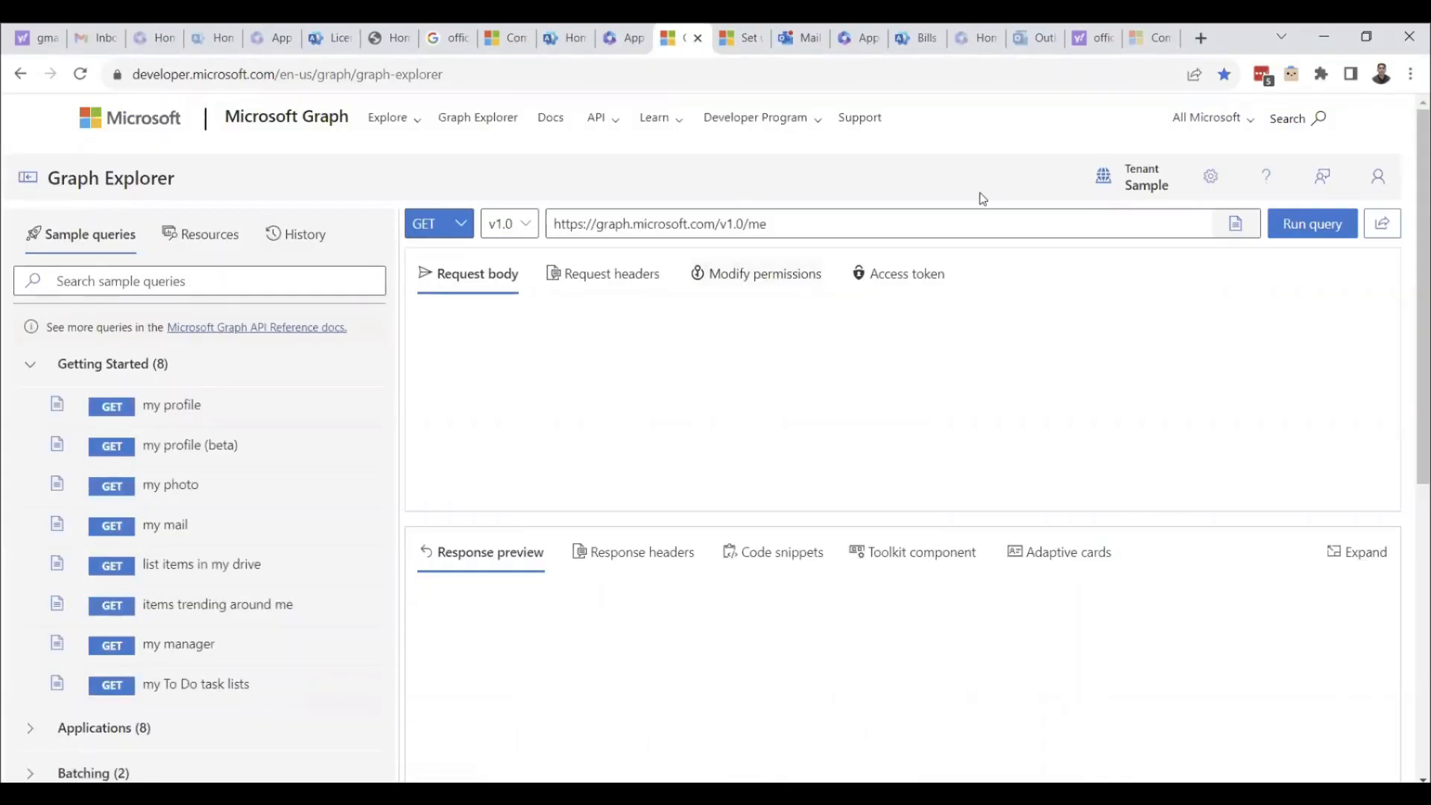
- Sign in to Graph Explorer with the admin account, run the v1.0/me query and enlarge the response area to read it
left_click(1379, 176)
left_click(796, 303)
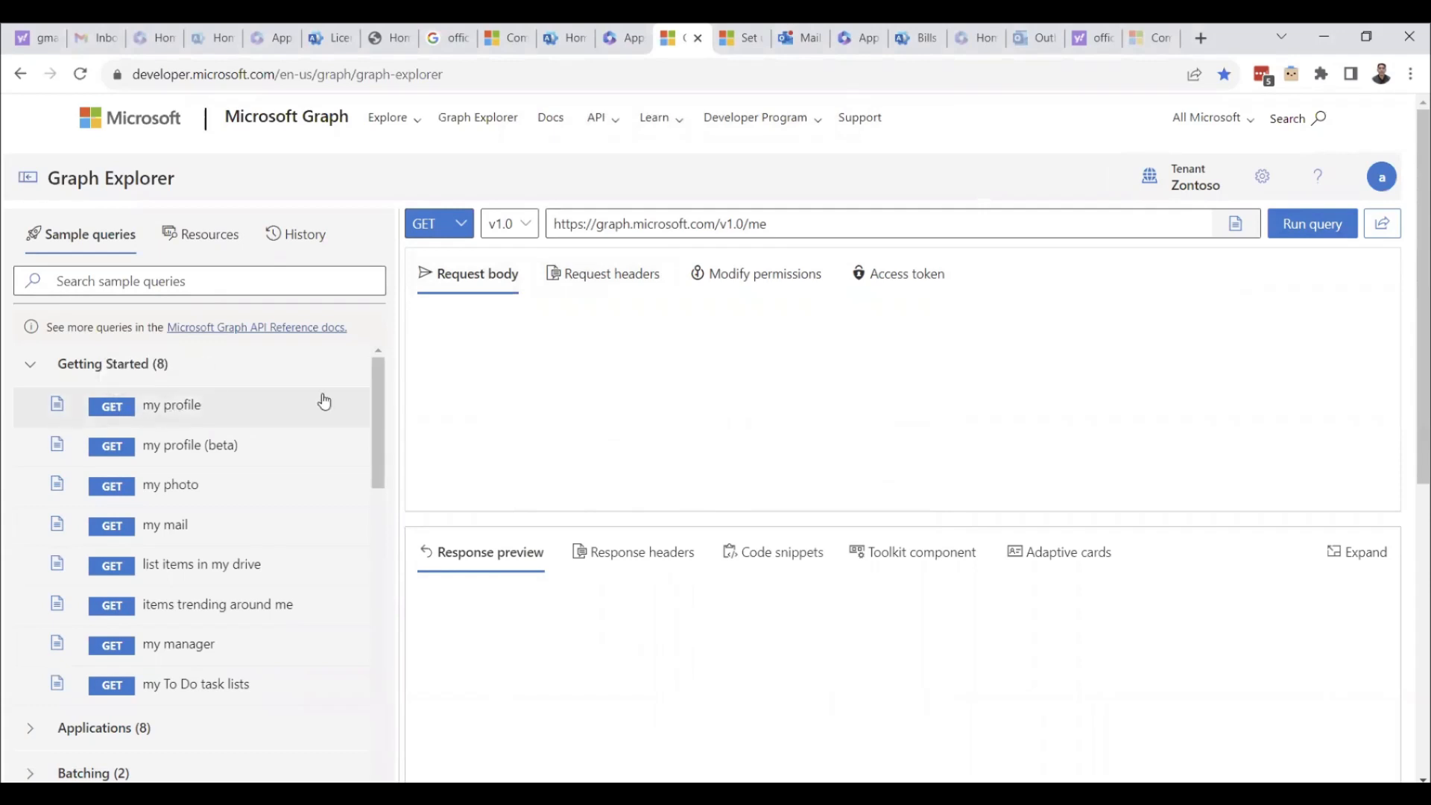
left_click(1325, 230)
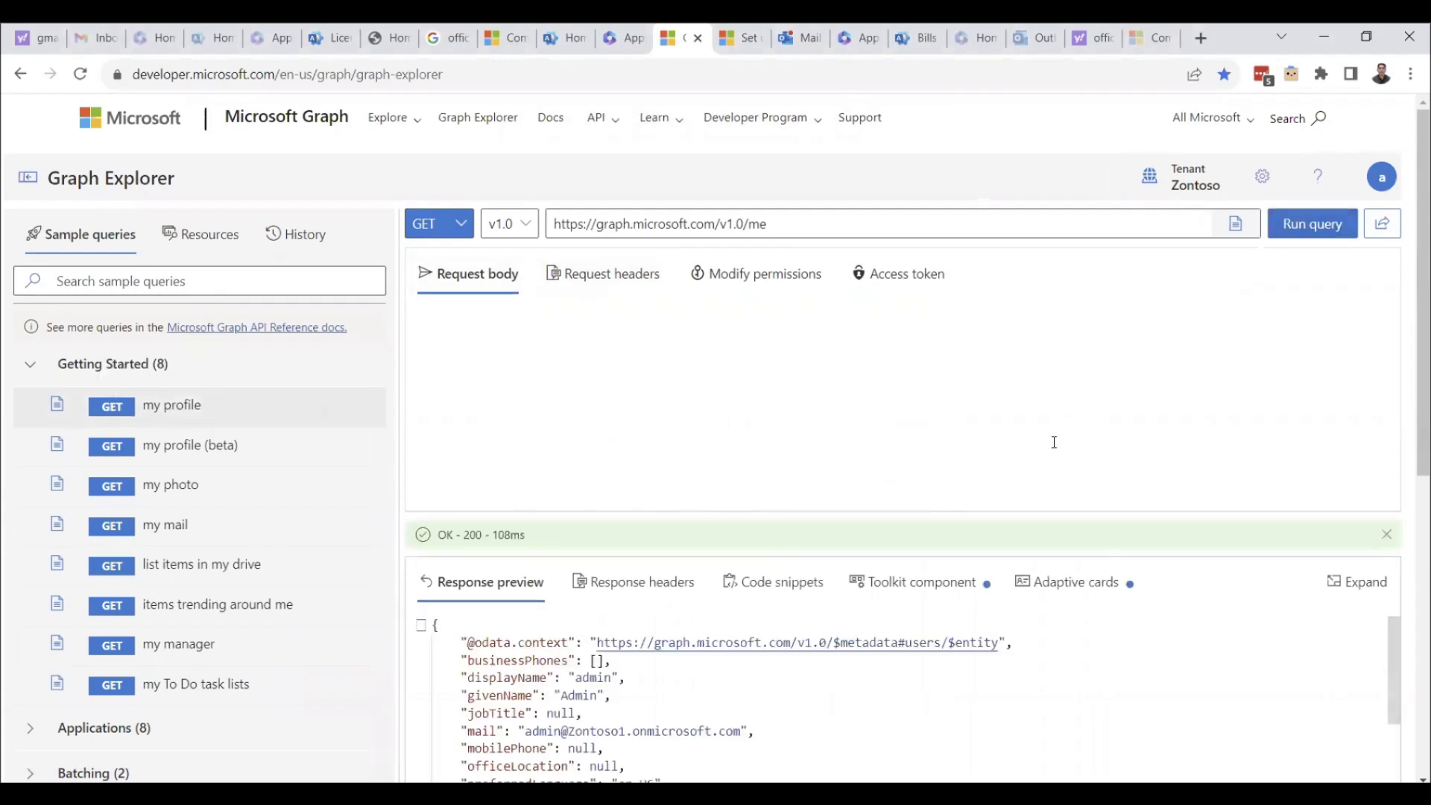
left_click_drag(1008, 507, 1004, 378)
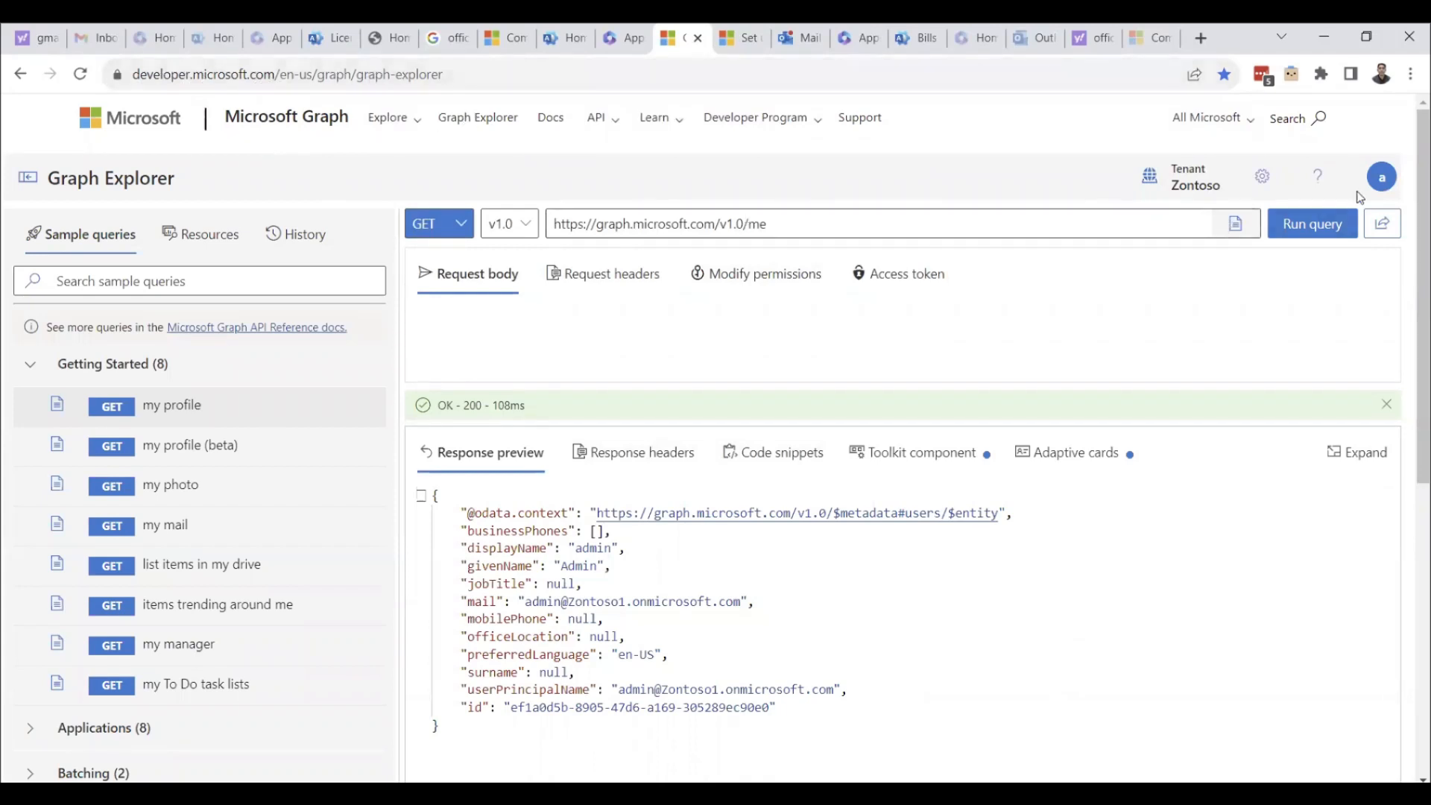
- Look at the available request methods, keep GET, and run the "my photo" sample query
left_click(463, 223)
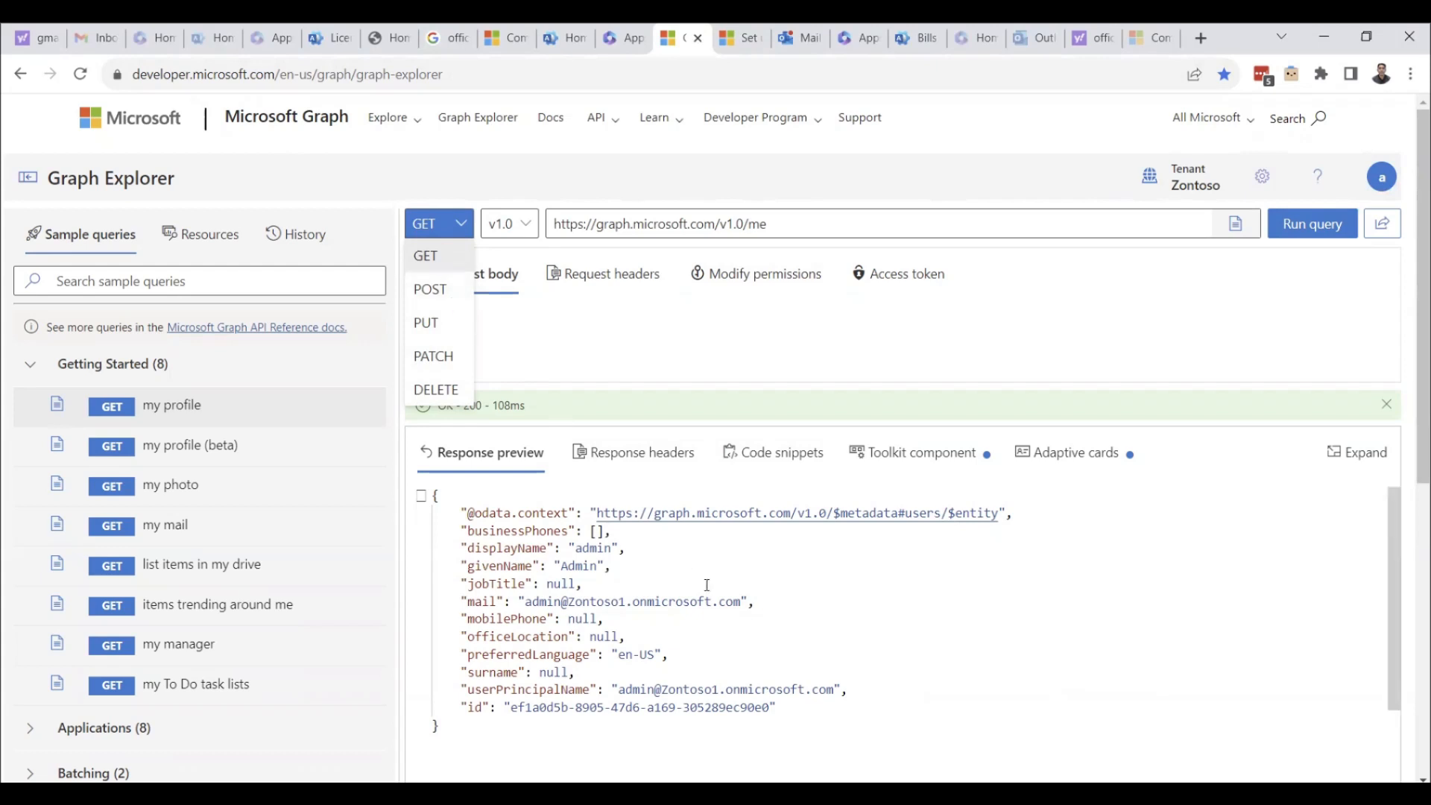
left_click(447, 257)
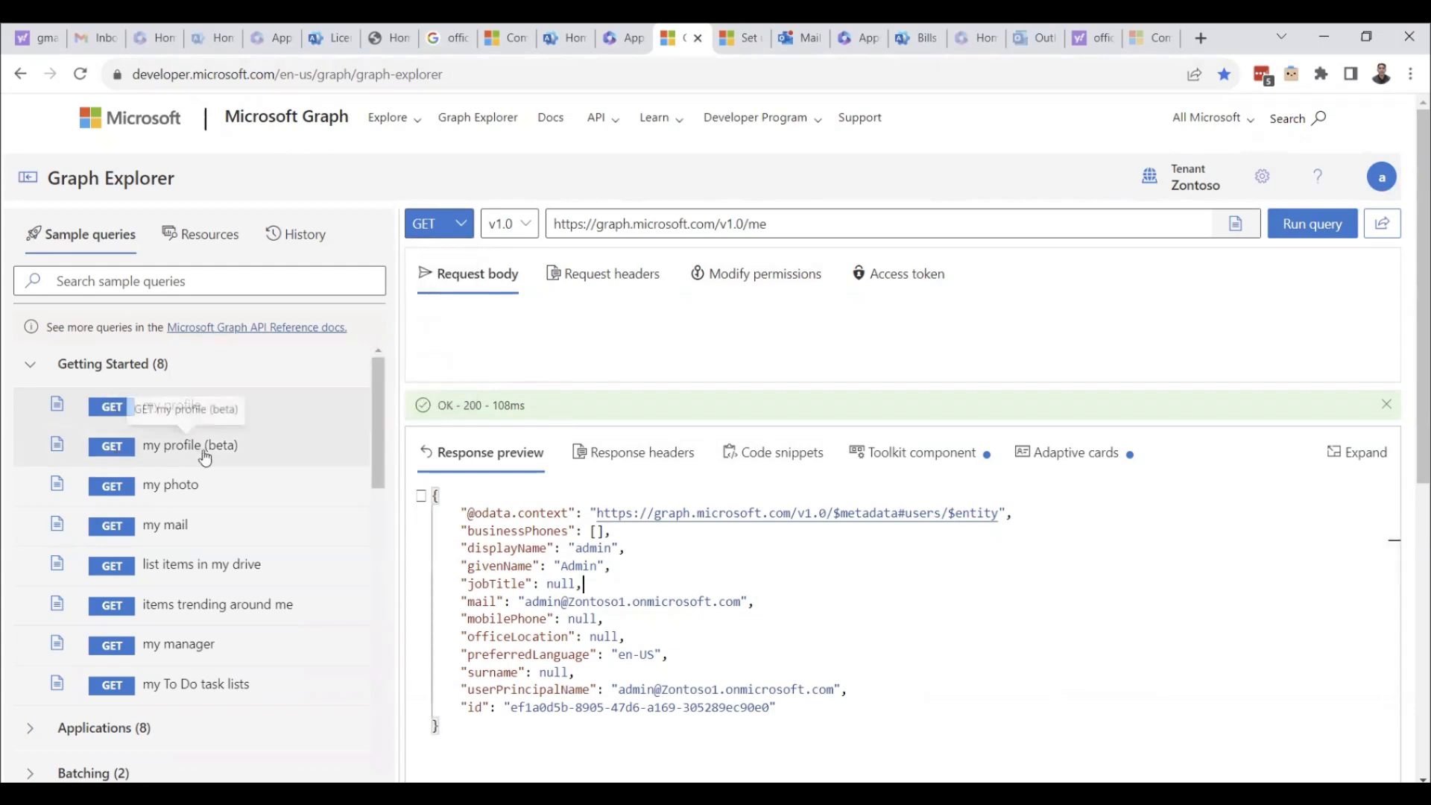
left_click(120, 481)
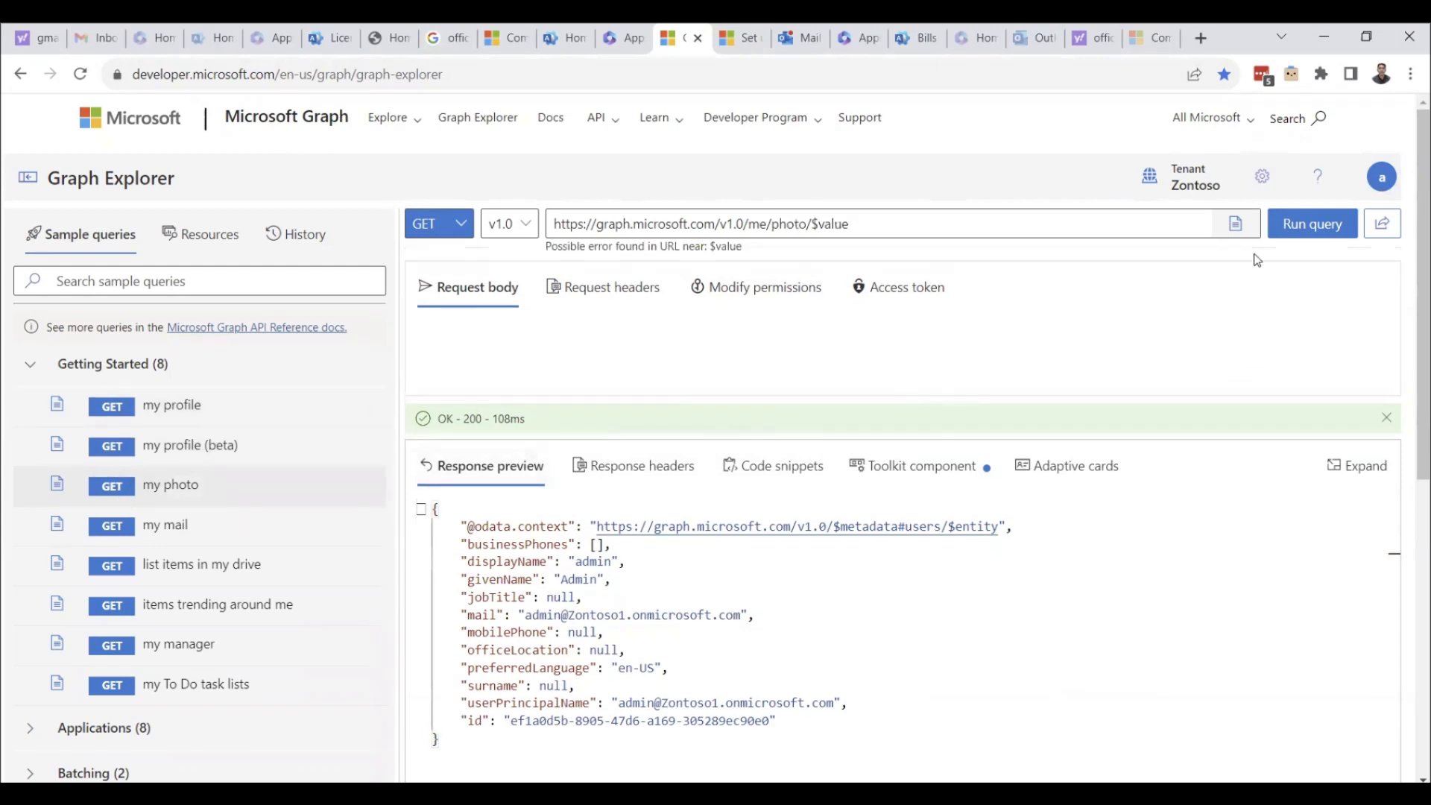
- Run the Groups sample query "list all groups in my organization" and examine the group entries in the response
scroll(206, 484, "down", 6)
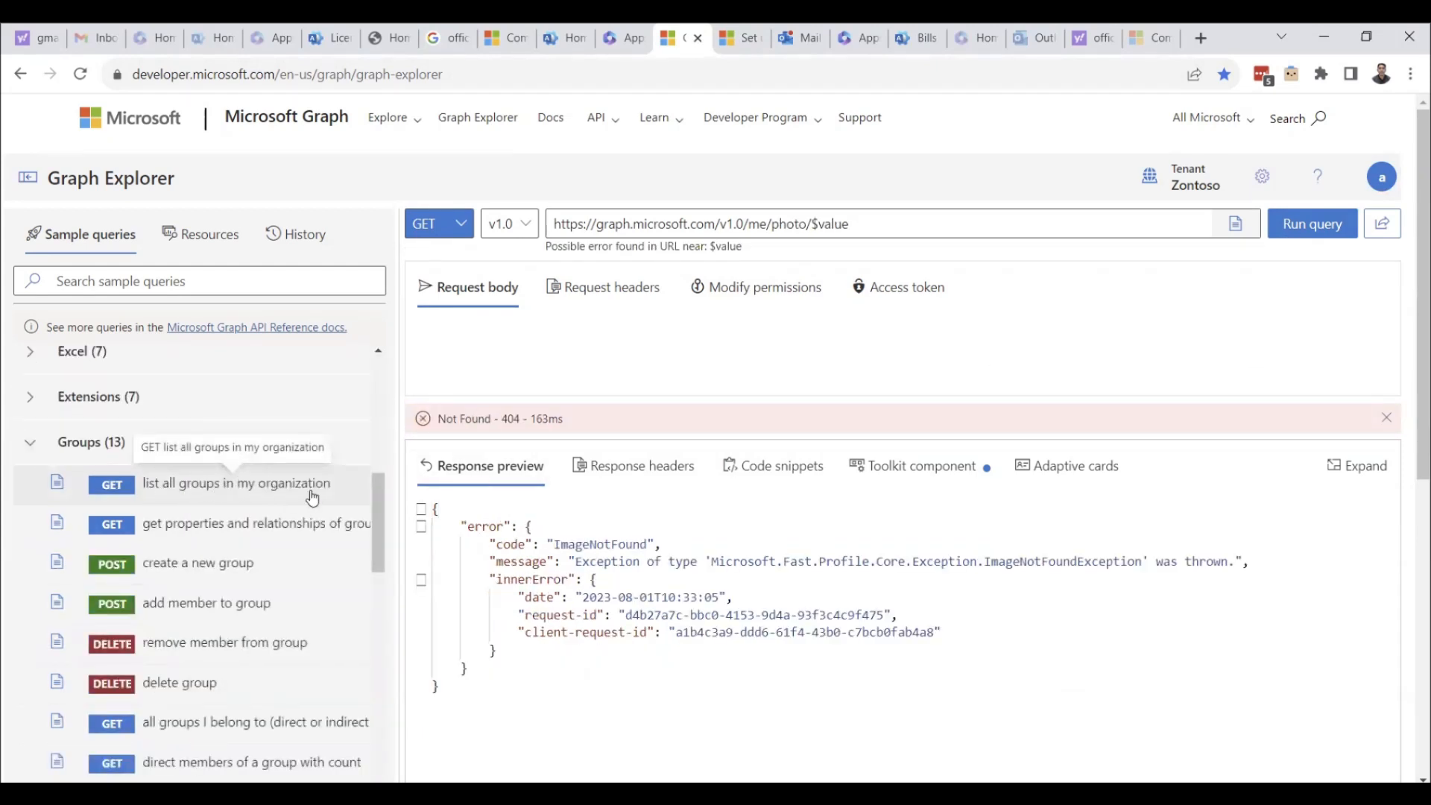
left_click(113, 491)
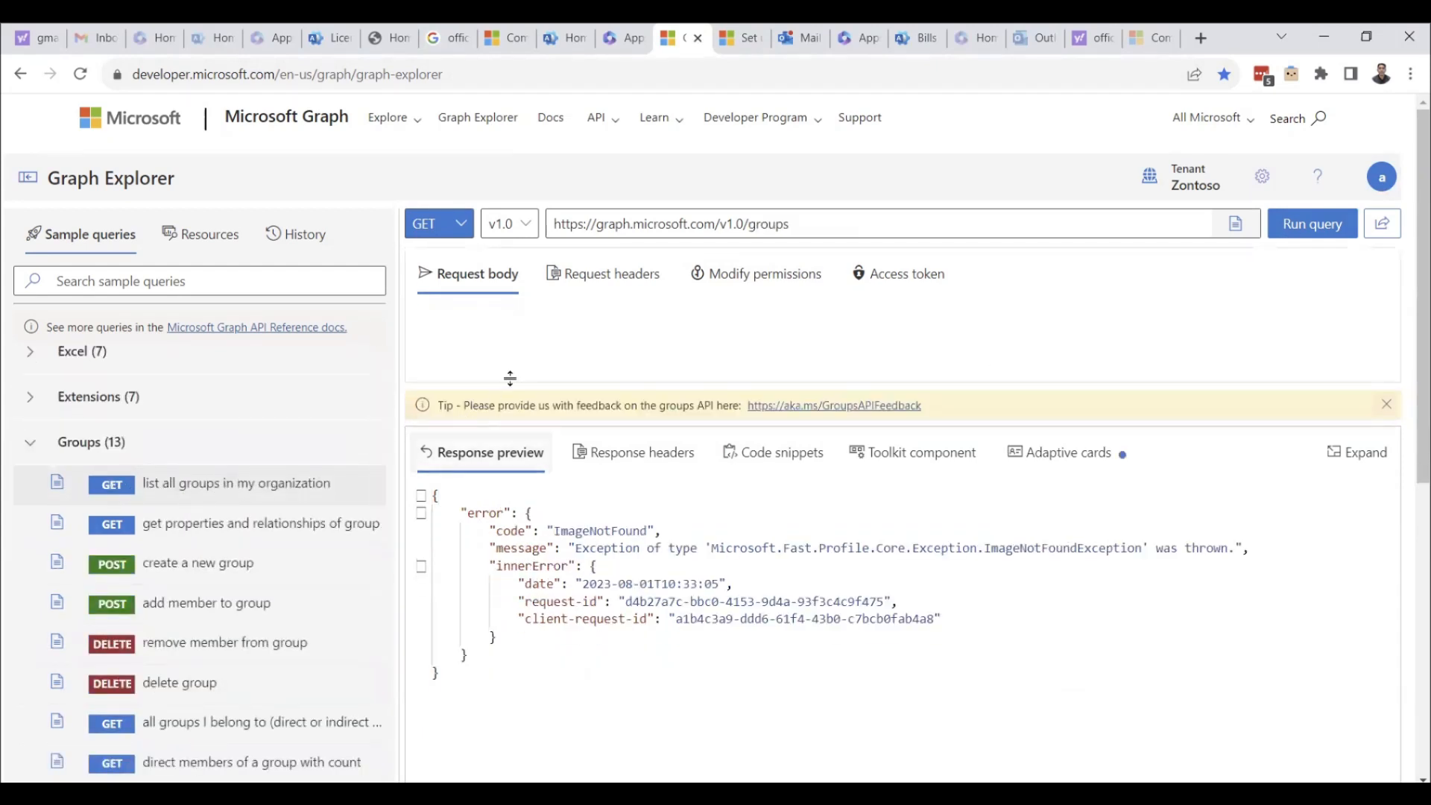
left_click(1304, 233)
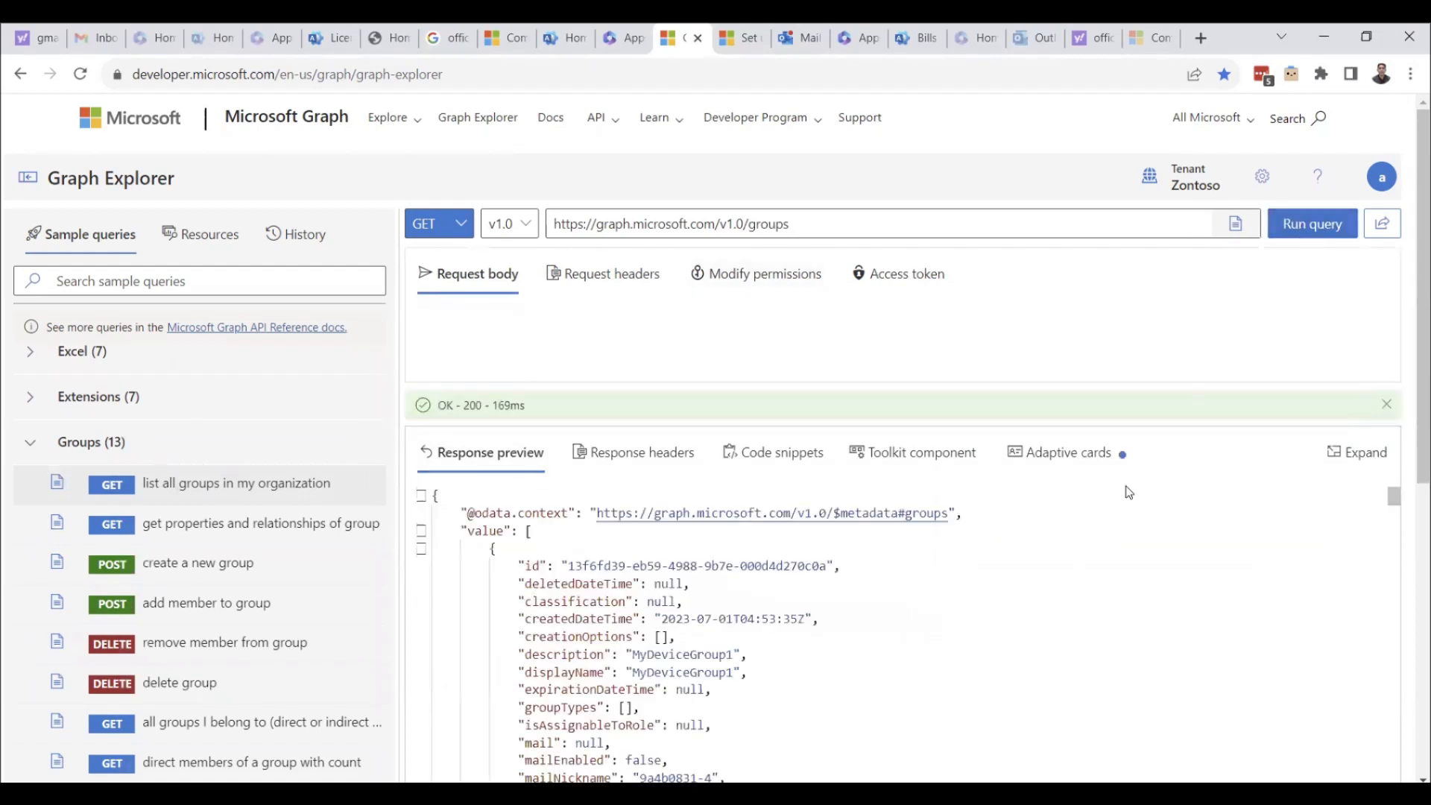
scroll(1074, 537, "down", 1)
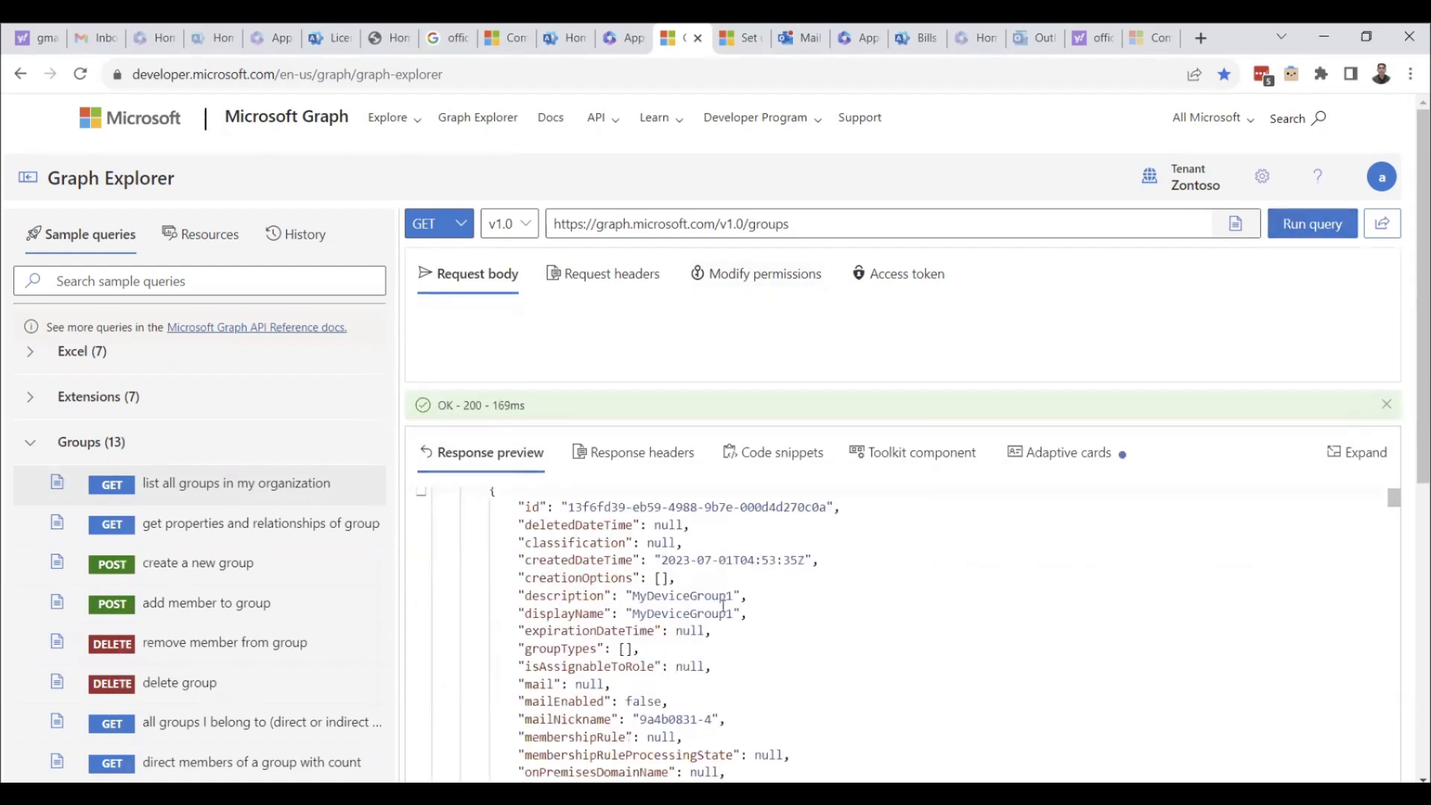
scroll(707, 633, "down", 1)
scroll(645, 669, "down", 9)
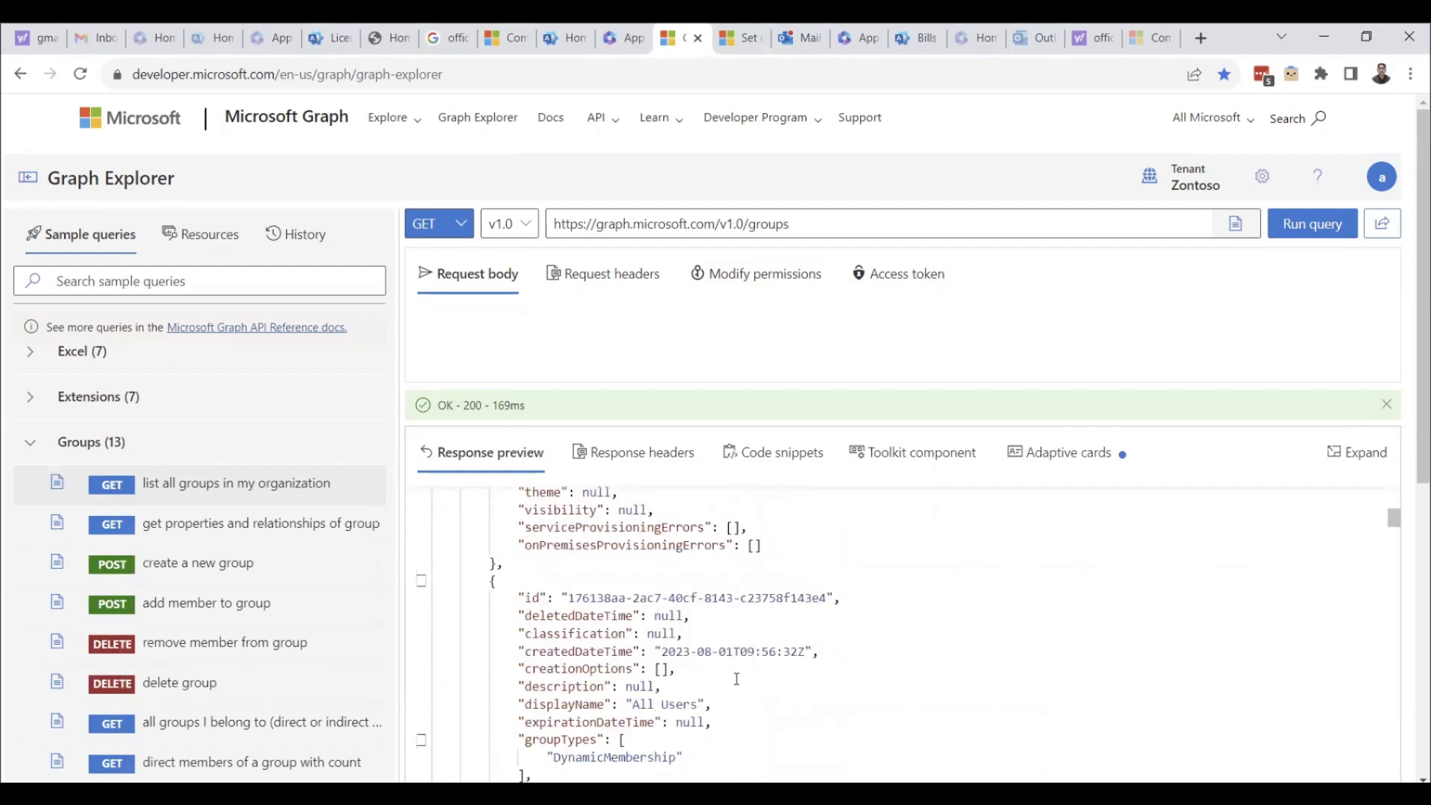
scroll(737, 680, "down", 4)
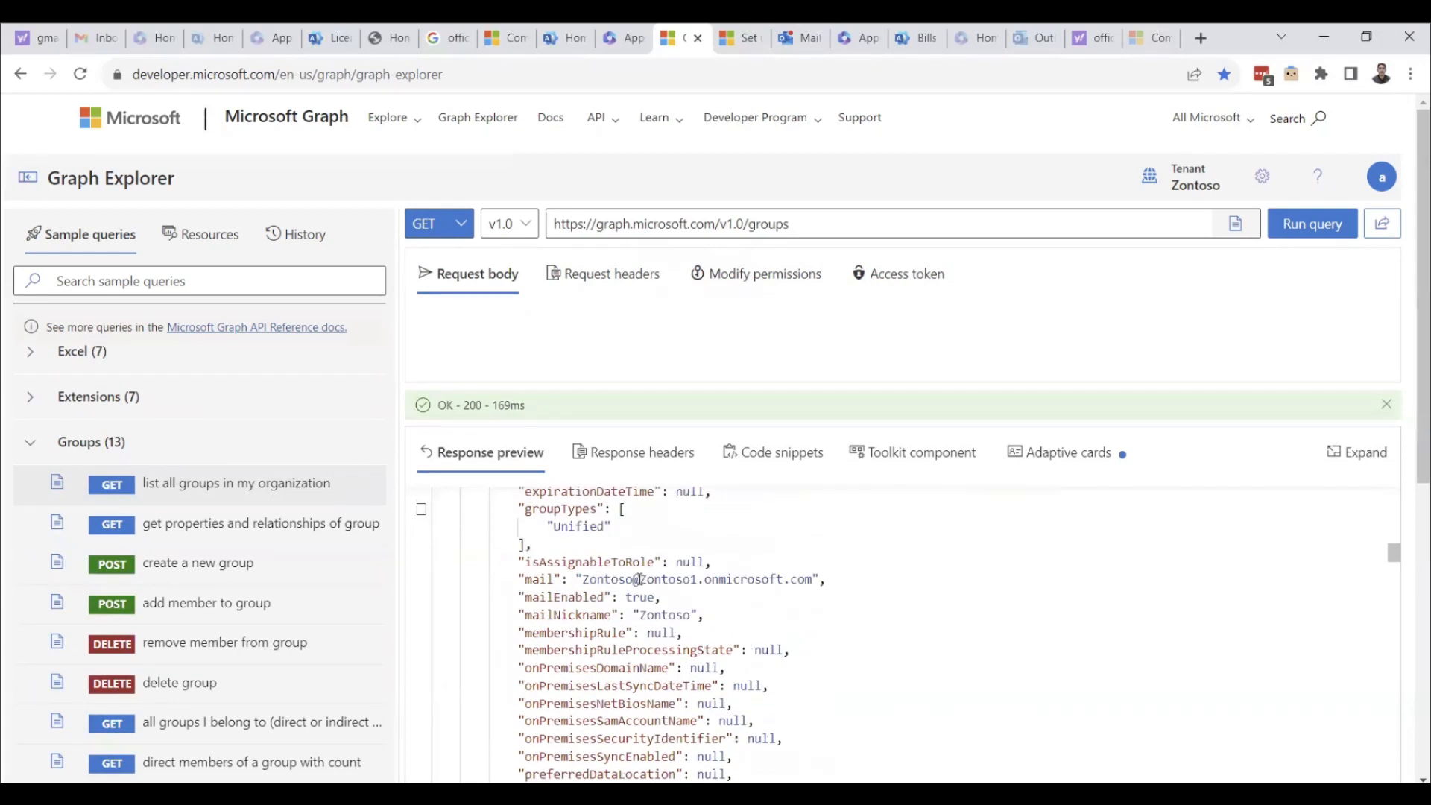
scroll(638, 579, "down", 5)
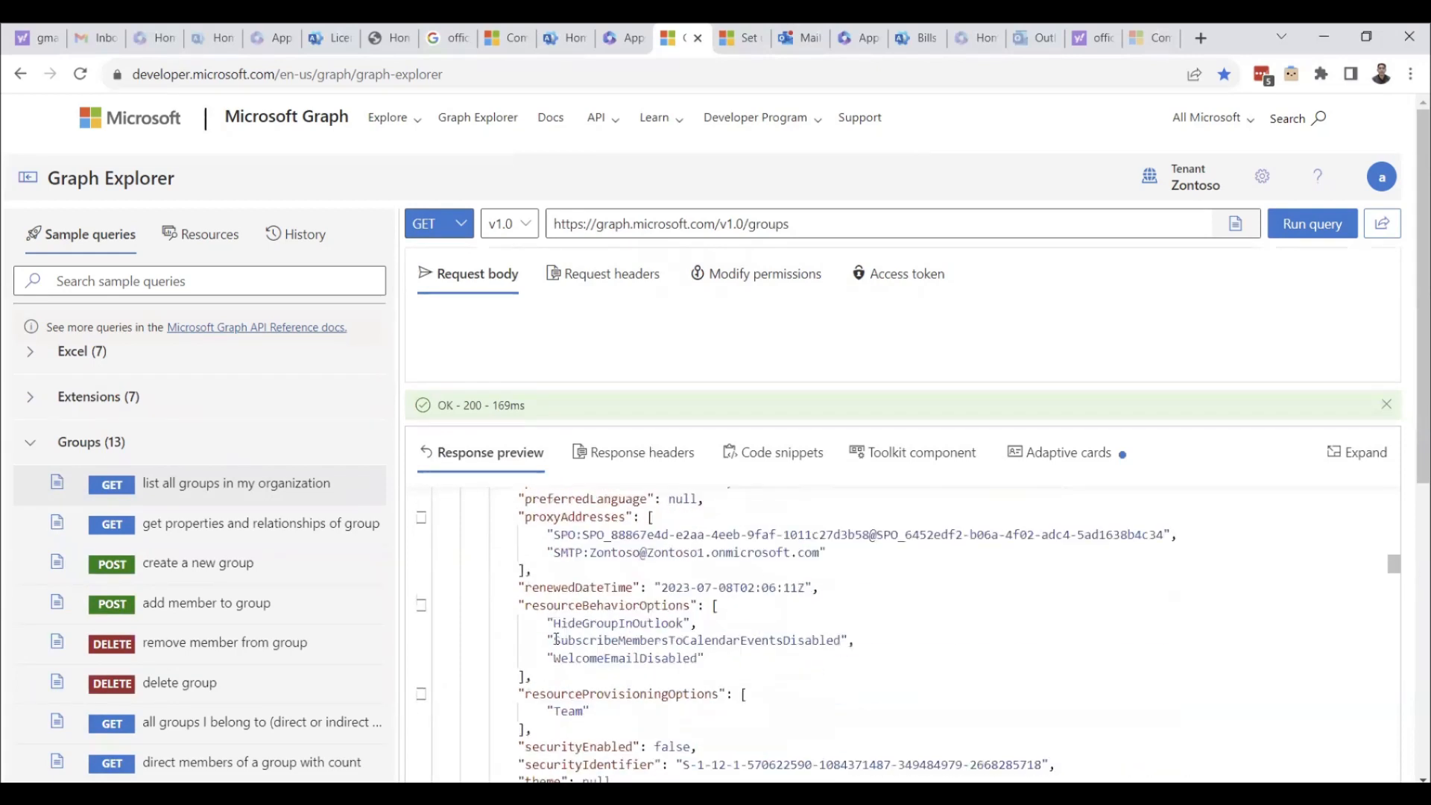
scroll(719, 571, "down", 12)
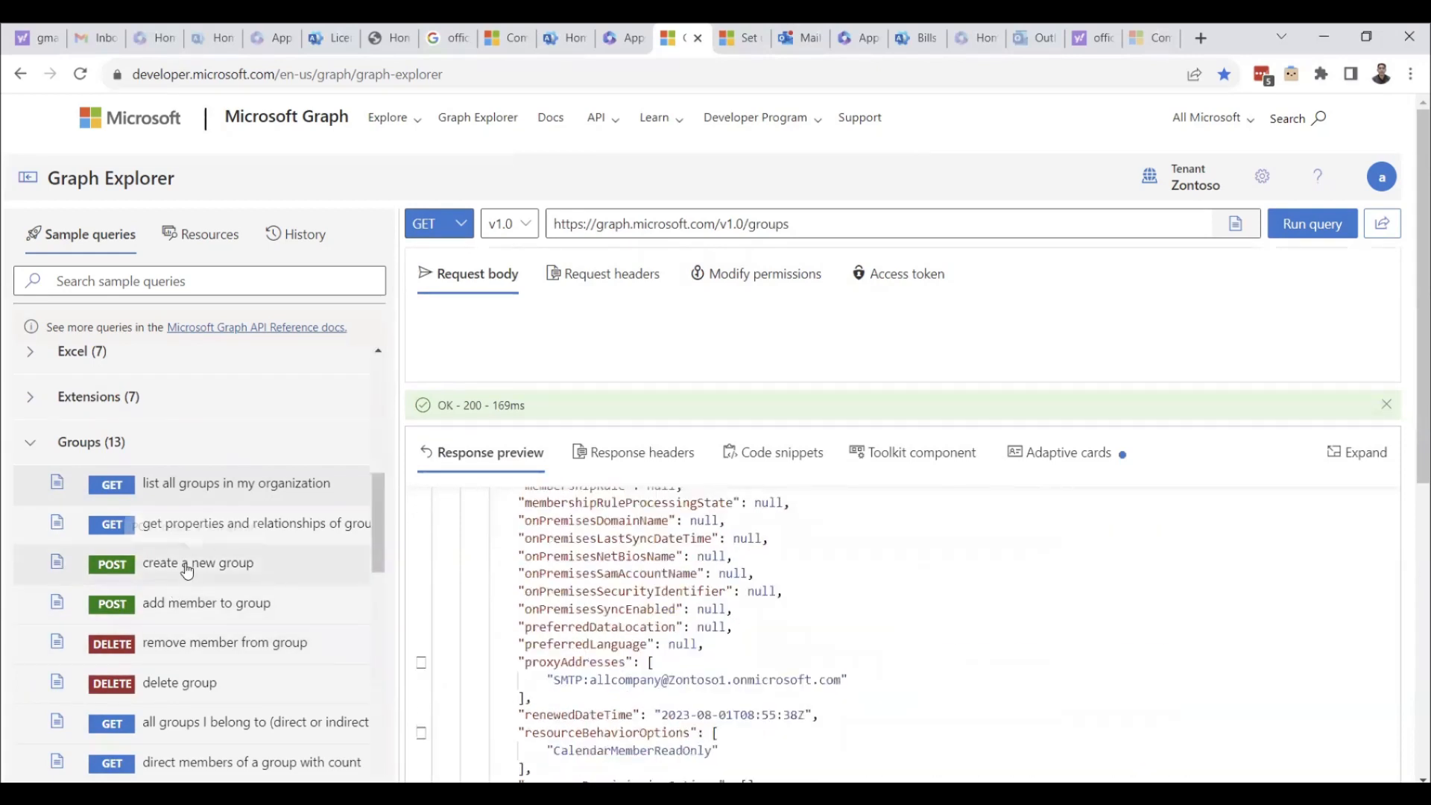
- Create a mail-enabled Unified group named Library Assist Group with nickname library, using the "create a new group" sample query
left_click(117, 568)
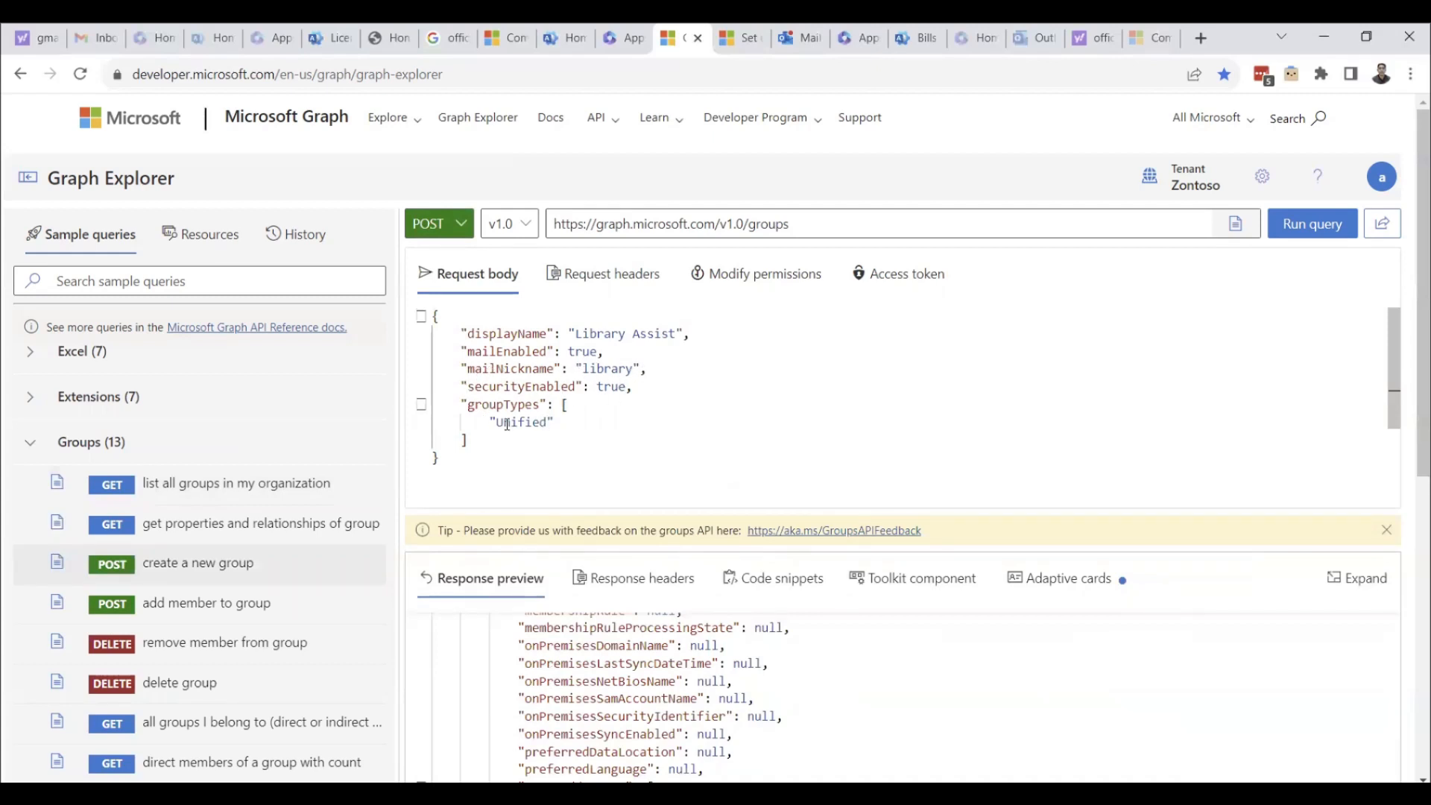
left_click(678, 333)
type("Group")
left_click(1303, 234)
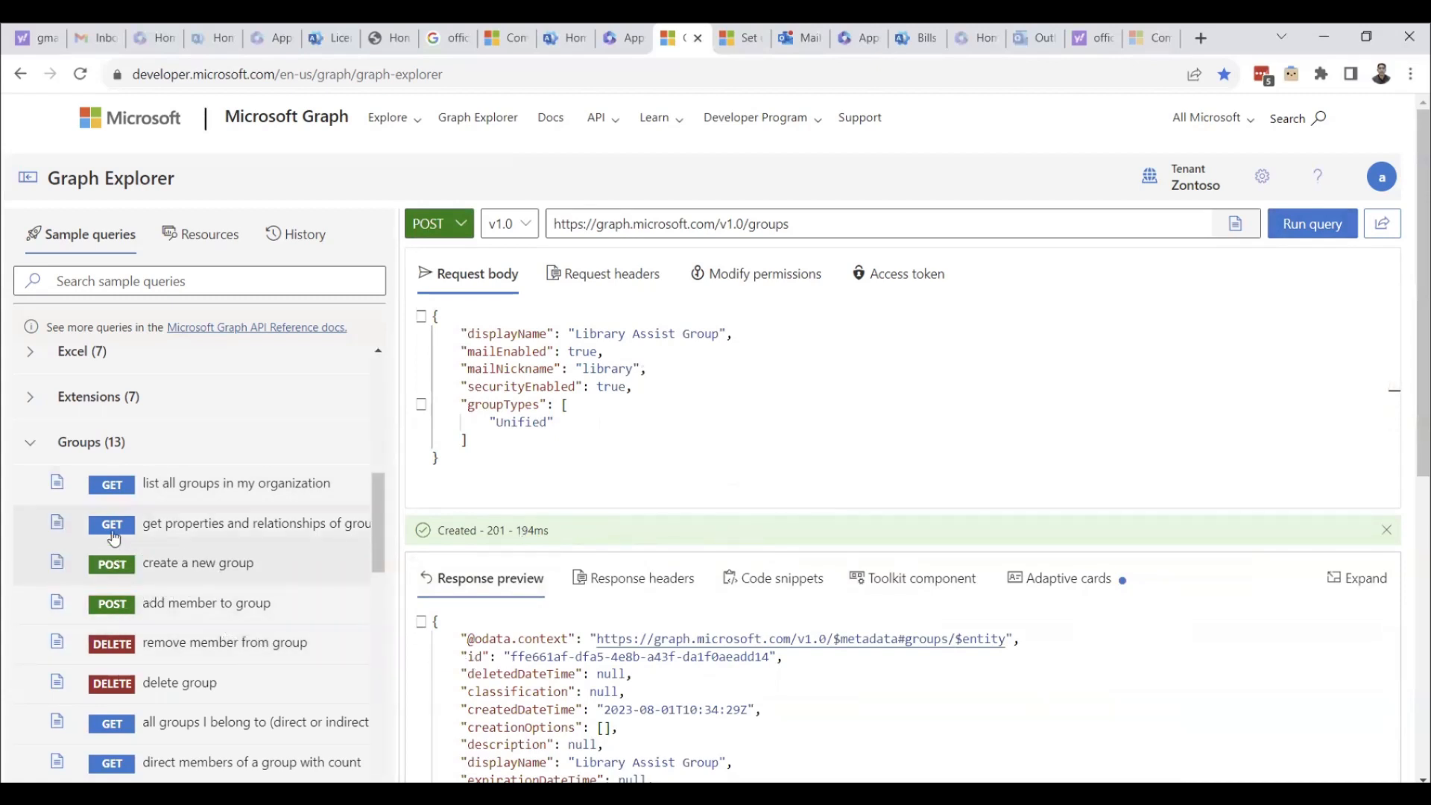
- List all groups in the organization again and locate the display name of Library Assist Group in the response
left_click(112, 492)
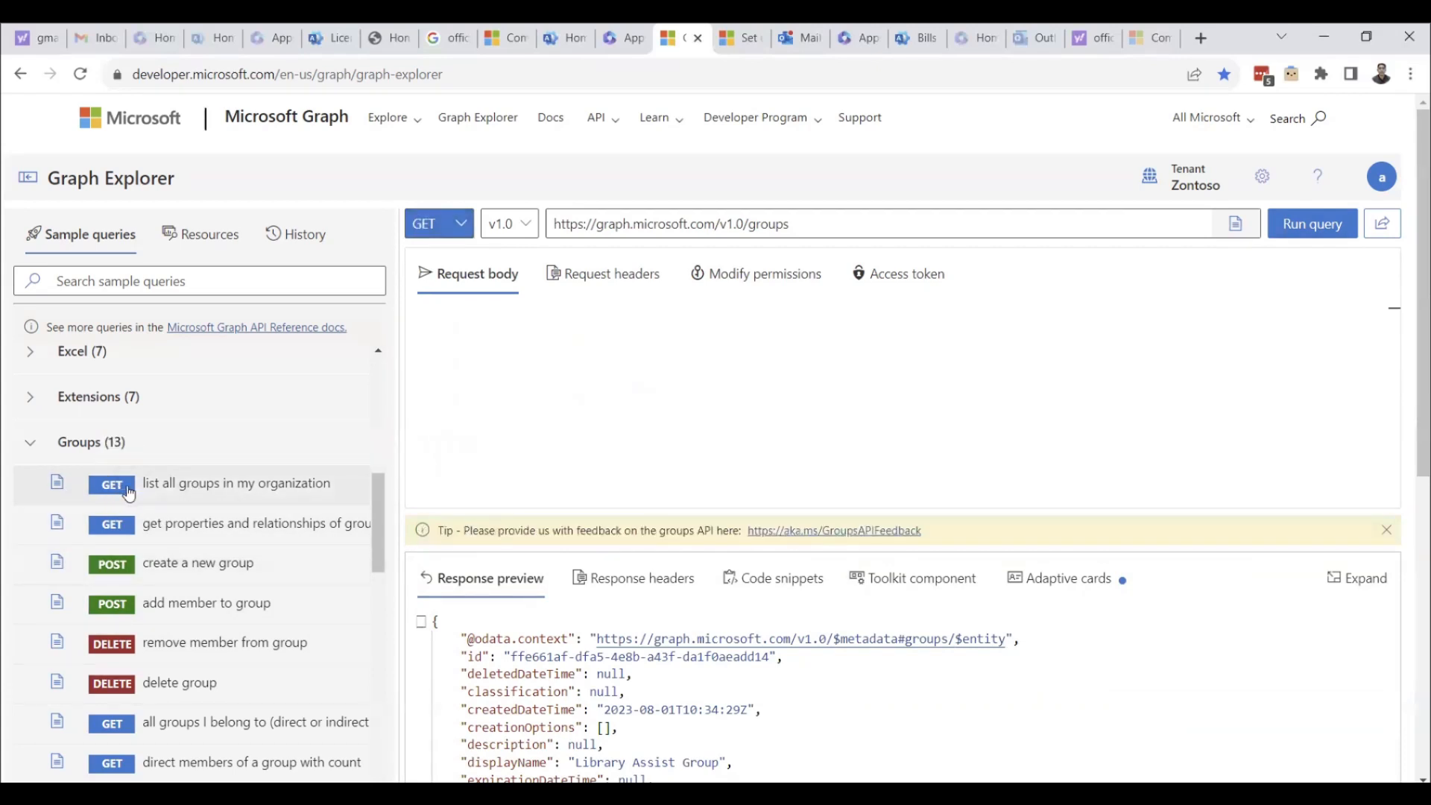
left_click(1312, 223)
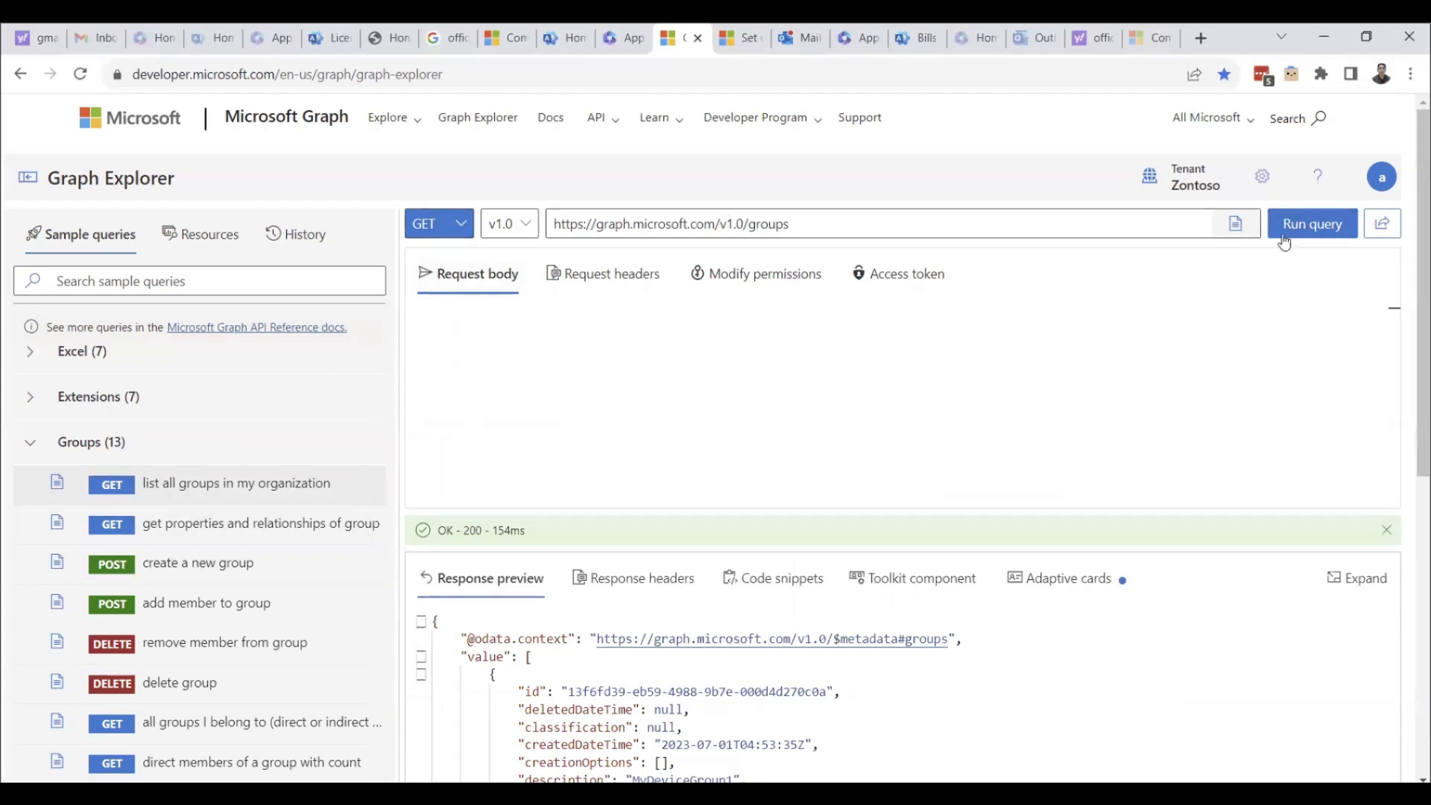
scroll(695, 576, "down", 5)
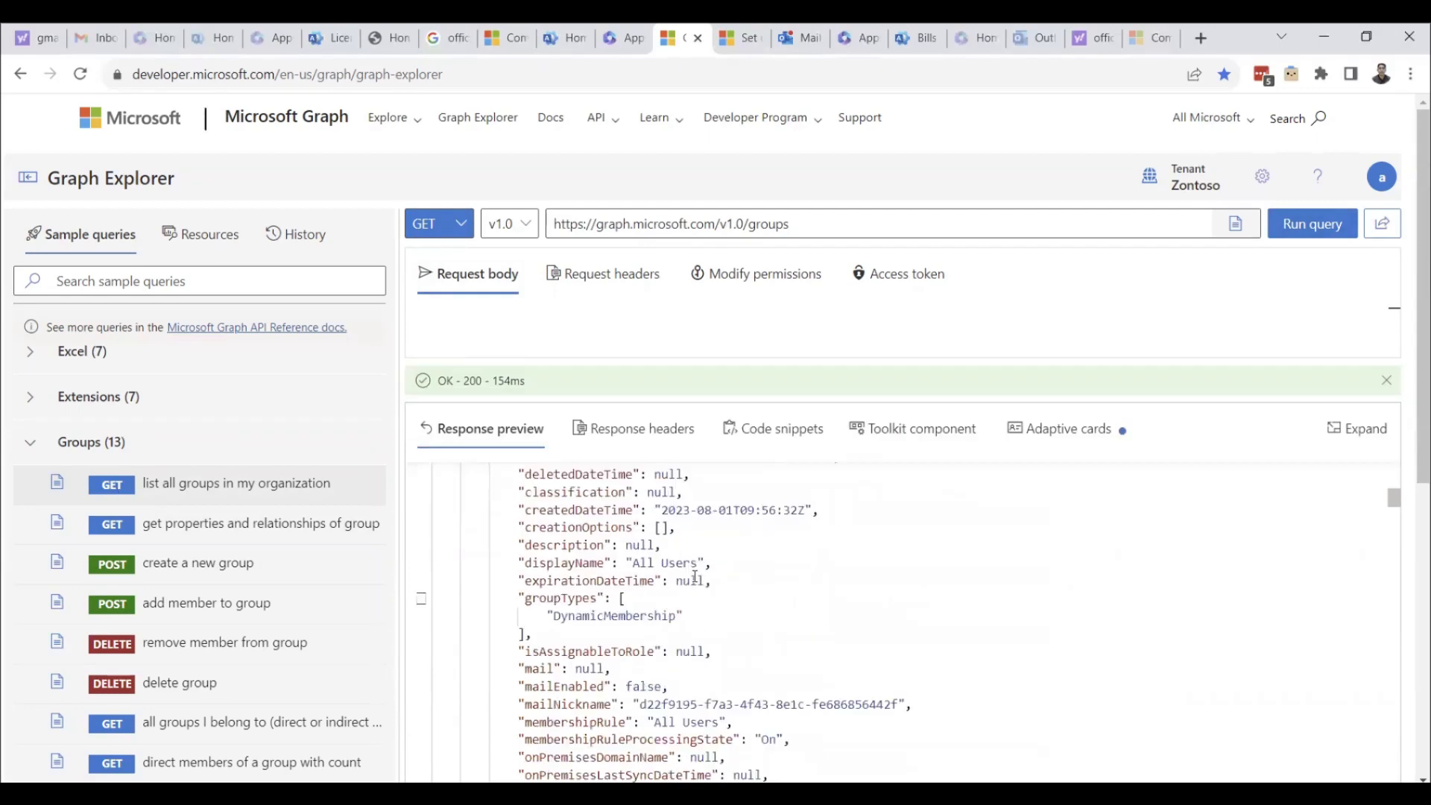
scroll(635, 570, "down", 15)
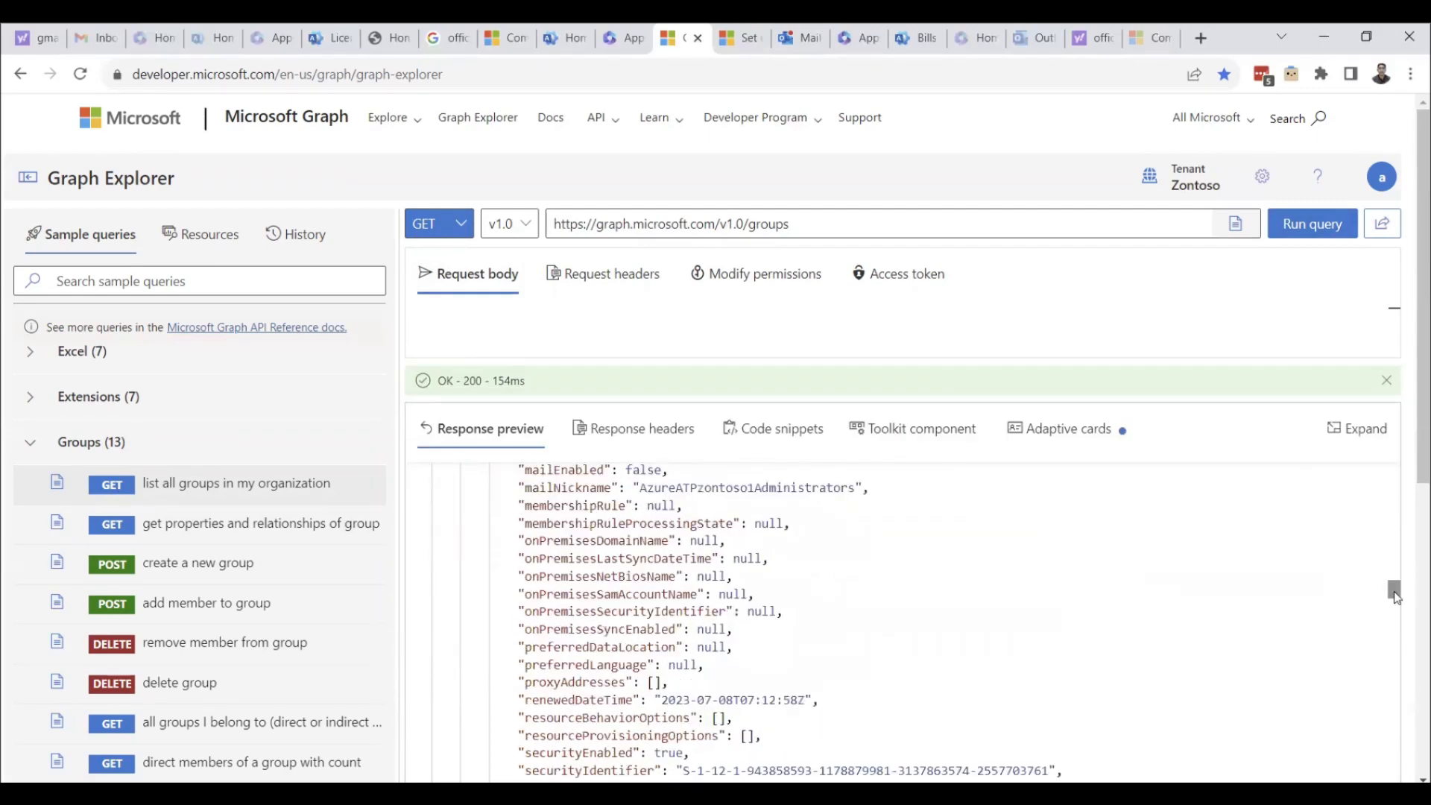
scroll(635, 622, "down", 5)
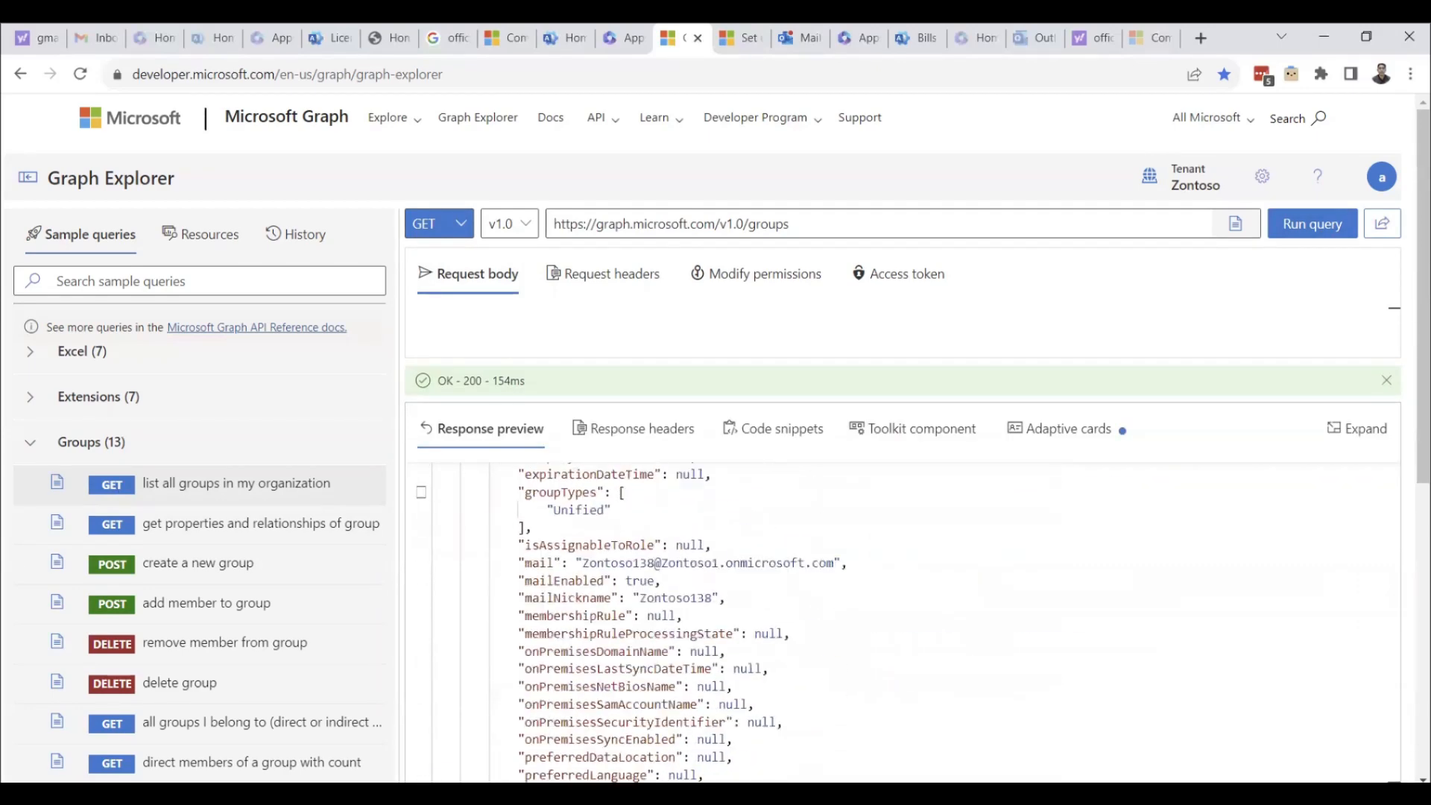
scroll(836, 608, "down", 3)
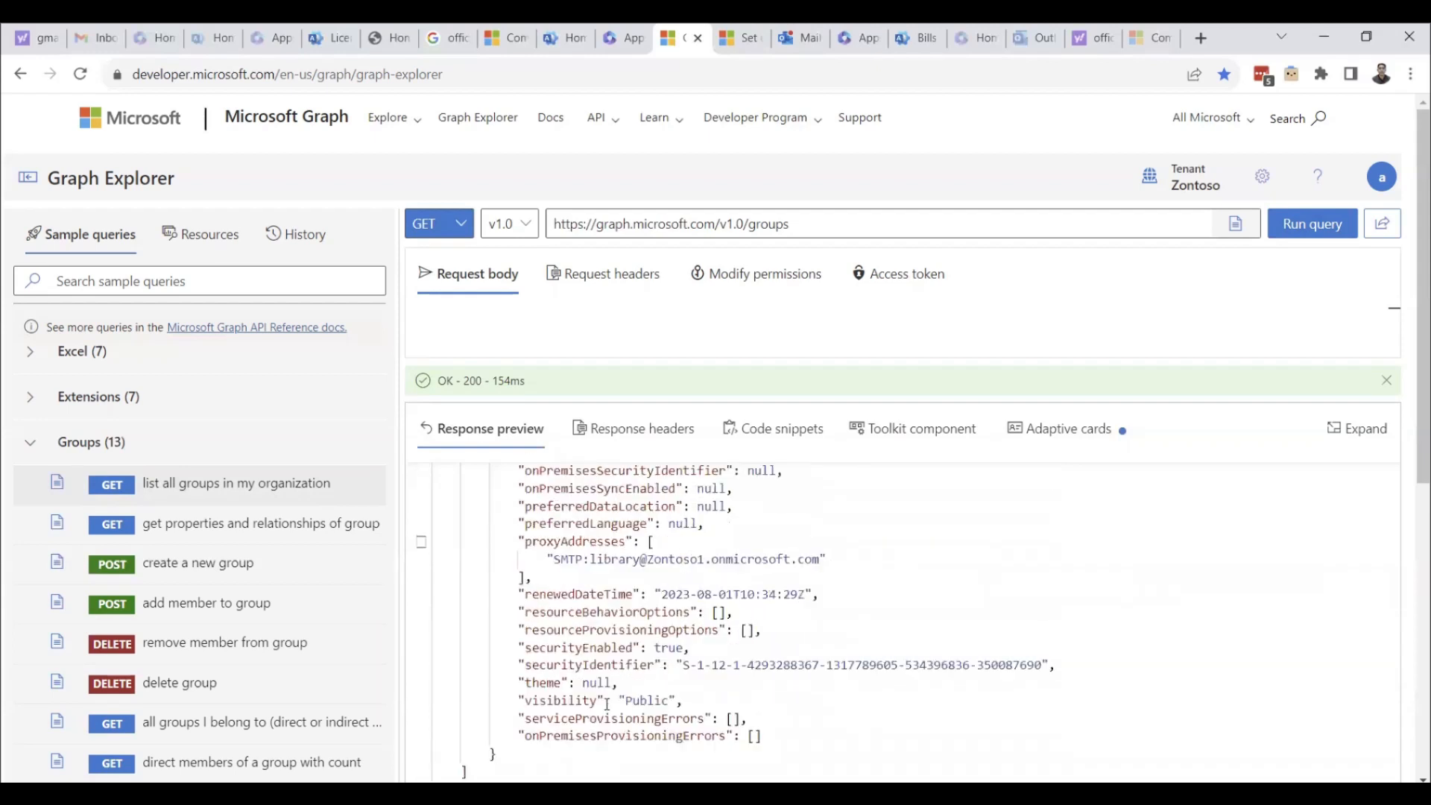
scroll(613, 701, "up", 3)
scroll(662, 581, "up", 2)
left_click_drag(633, 558, 787, 555)
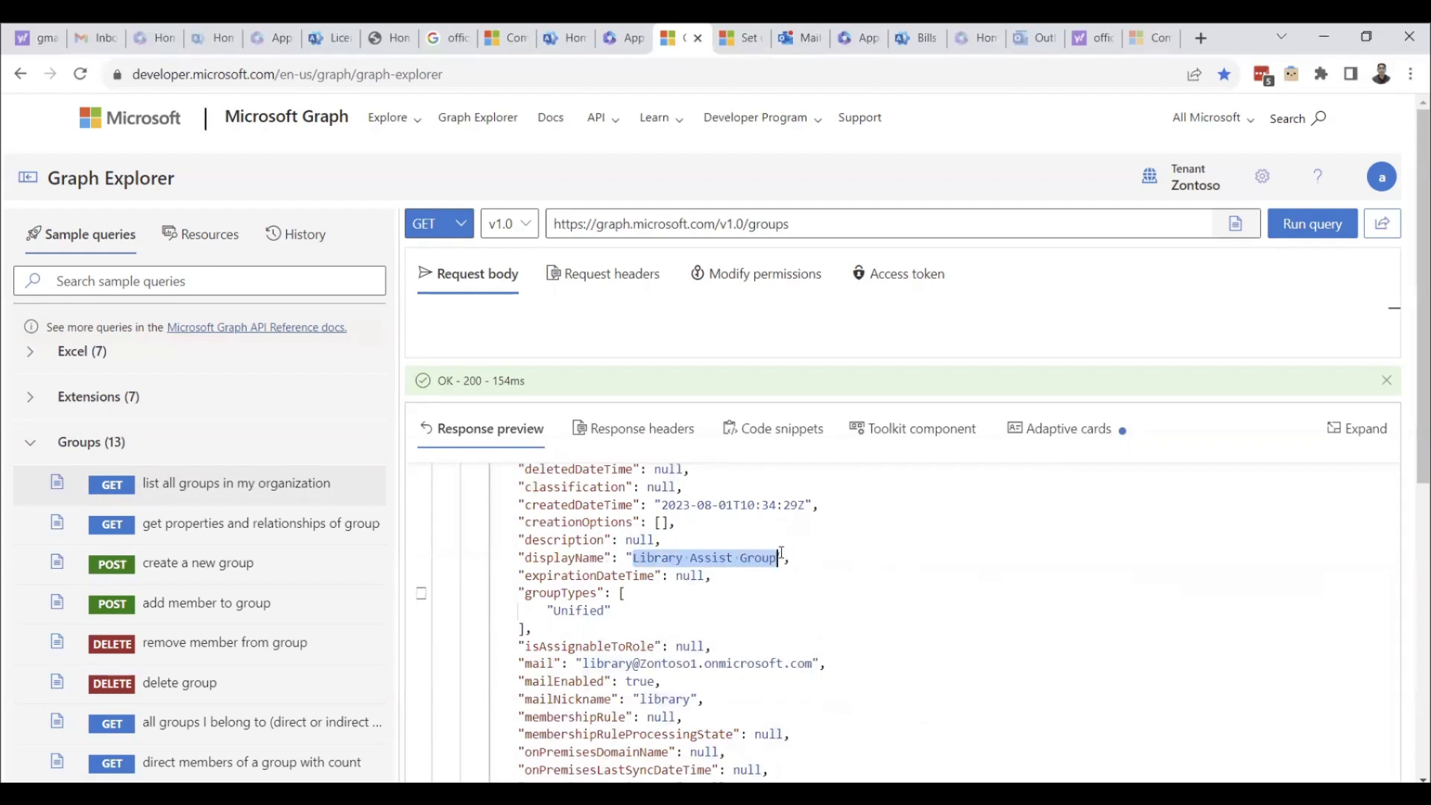
scroll(753, 566, "up", 2)
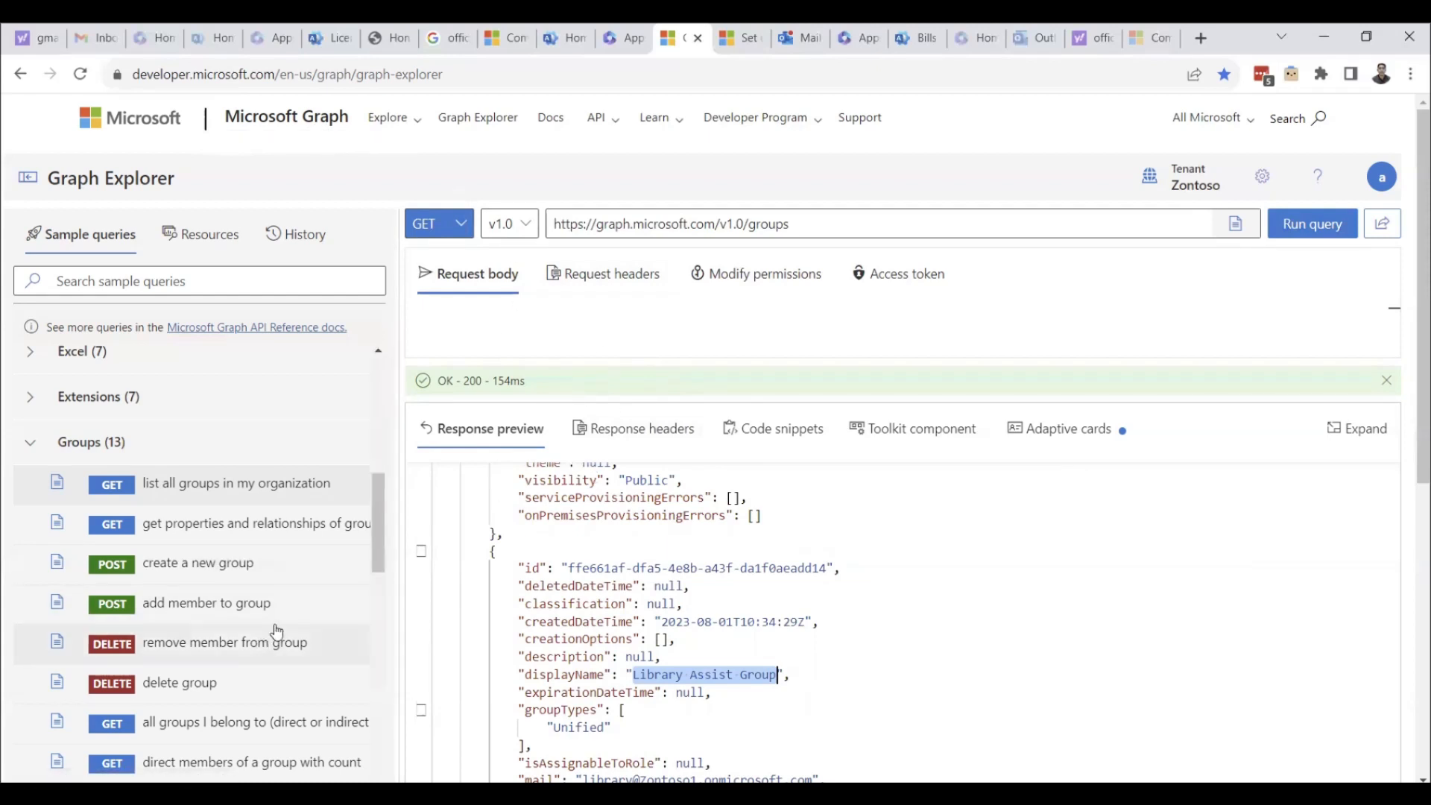
- Try to delete Library Assist Group with the "delete group" sample query, leaving the {group-id} placeholder in the URL
left_click(200, 614)
left_click(114, 690)
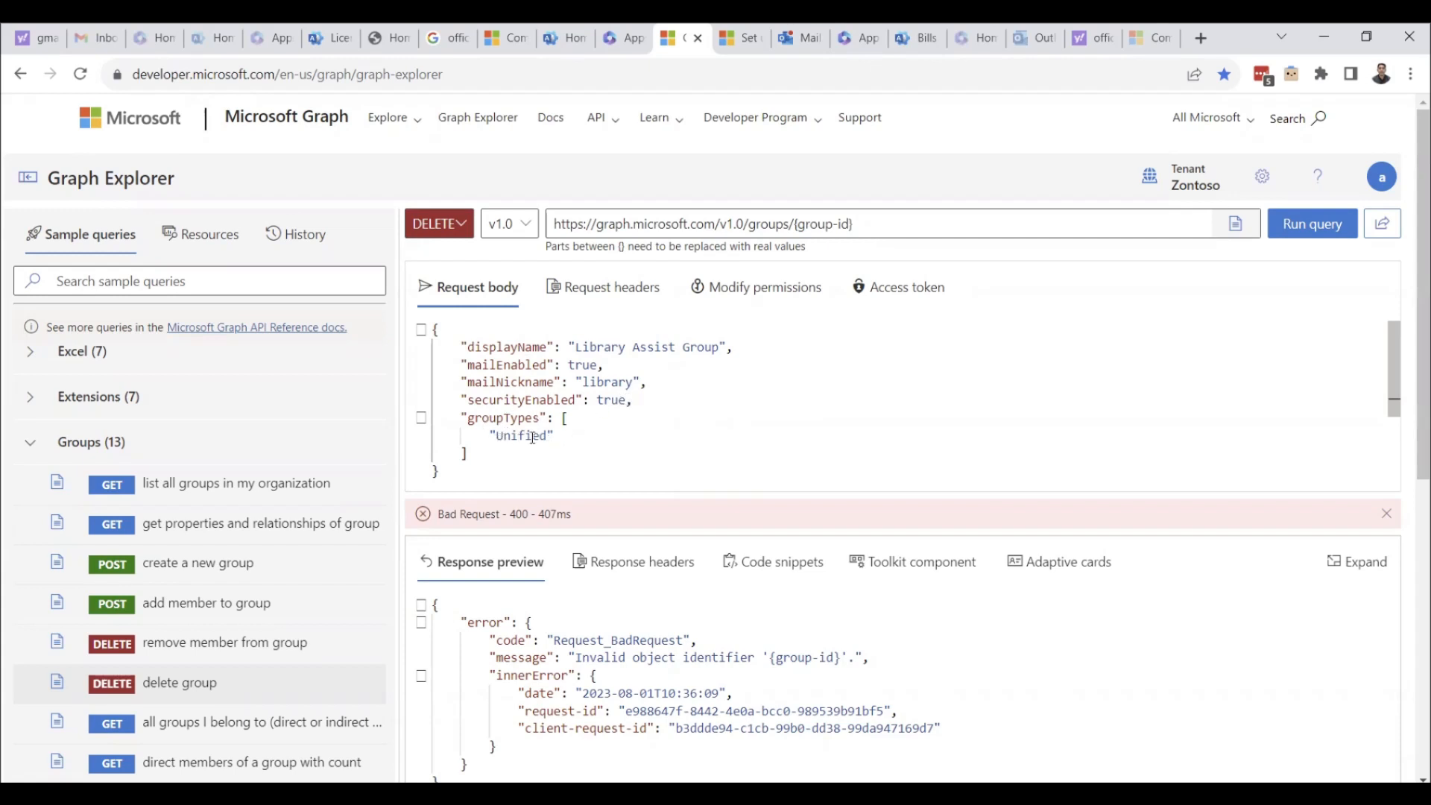
left_click(1295, 232)
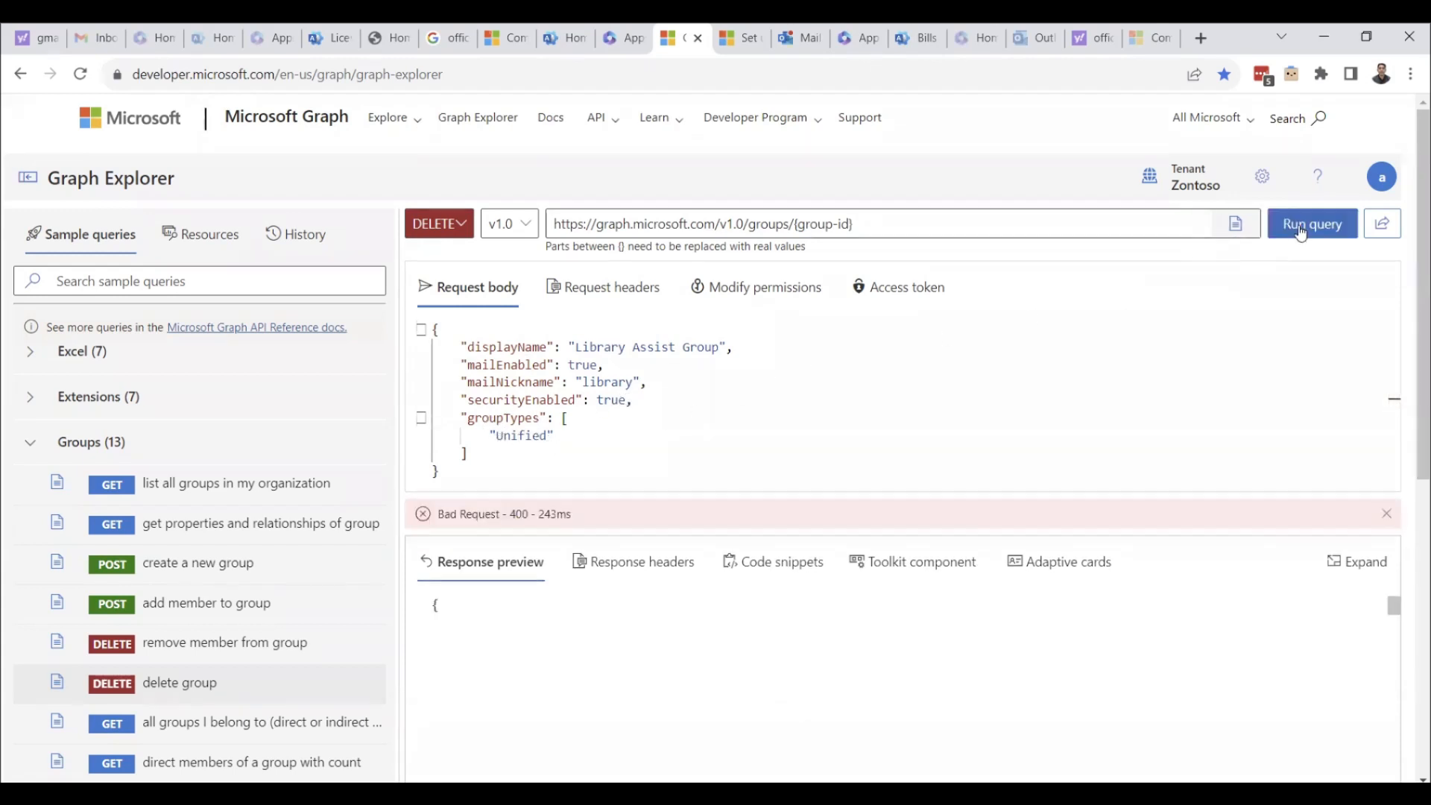
- Check the delete query's request headers, permissions and access token sections, and return to its request body
left_click(594, 289)
left_click(803, 302)
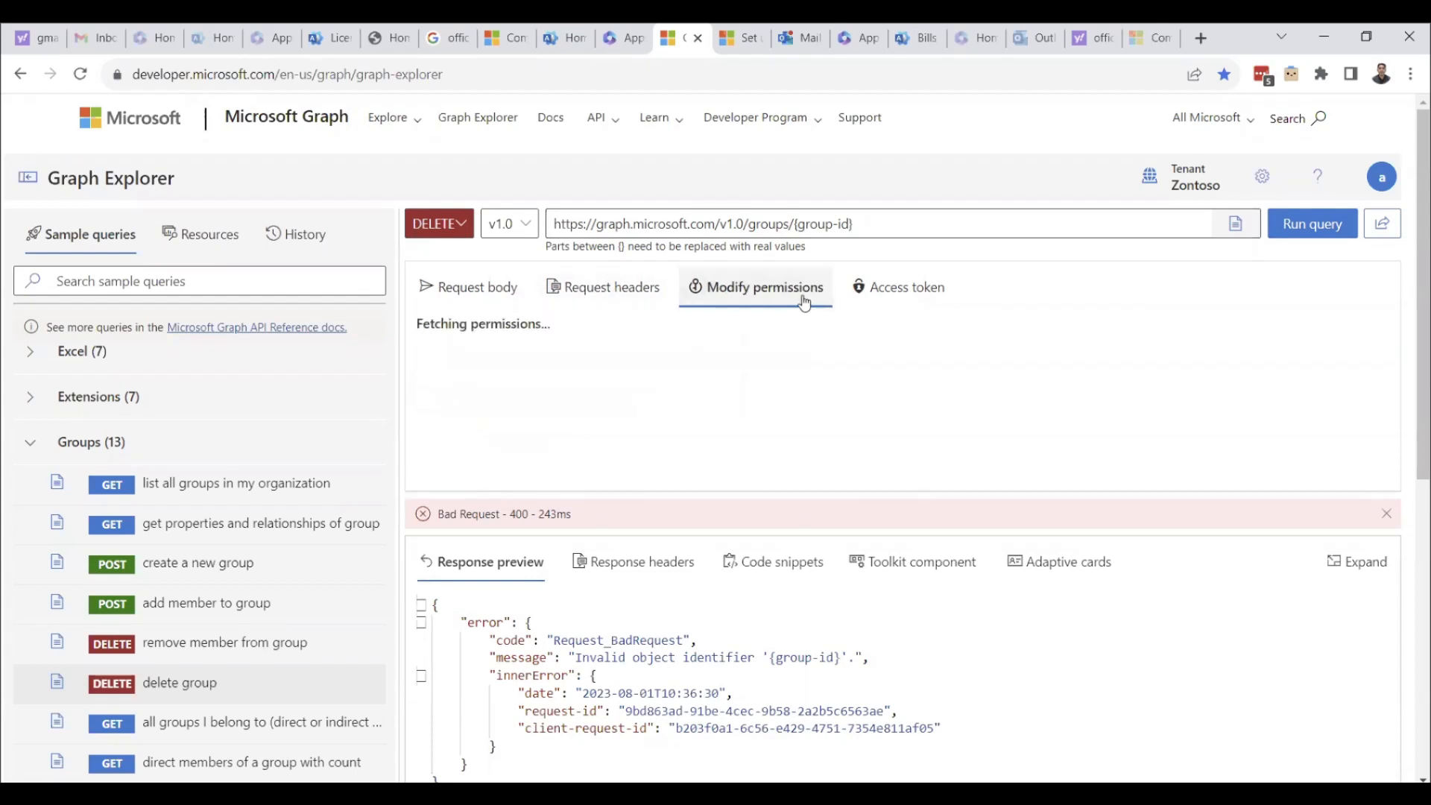
left_click(913, 288)
left_click(444, 302)
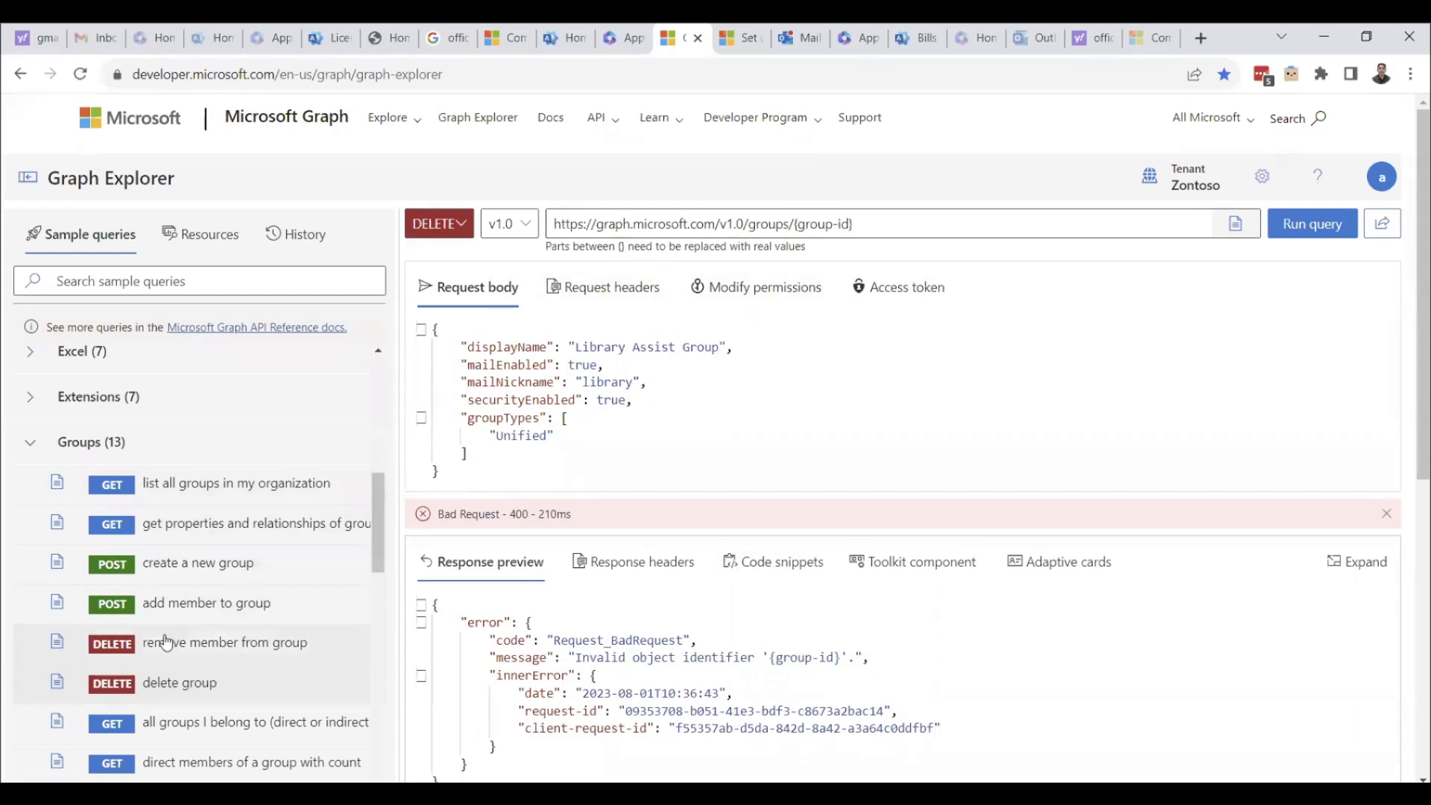
- Run the "list all groups in my organization" sample query and copy the id of Library Assist Group from the response
left_click(117, 492)
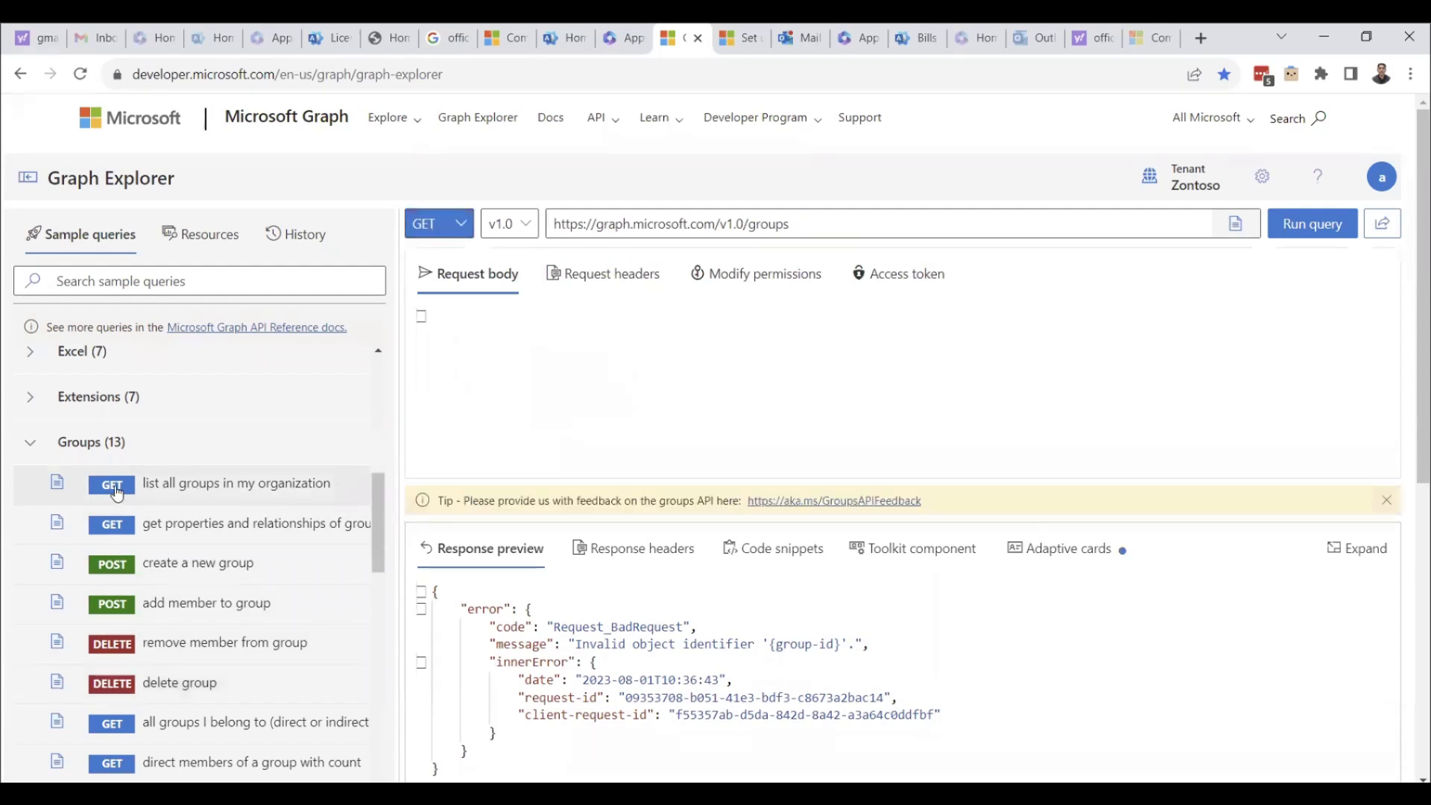
left_click(1314, 225)
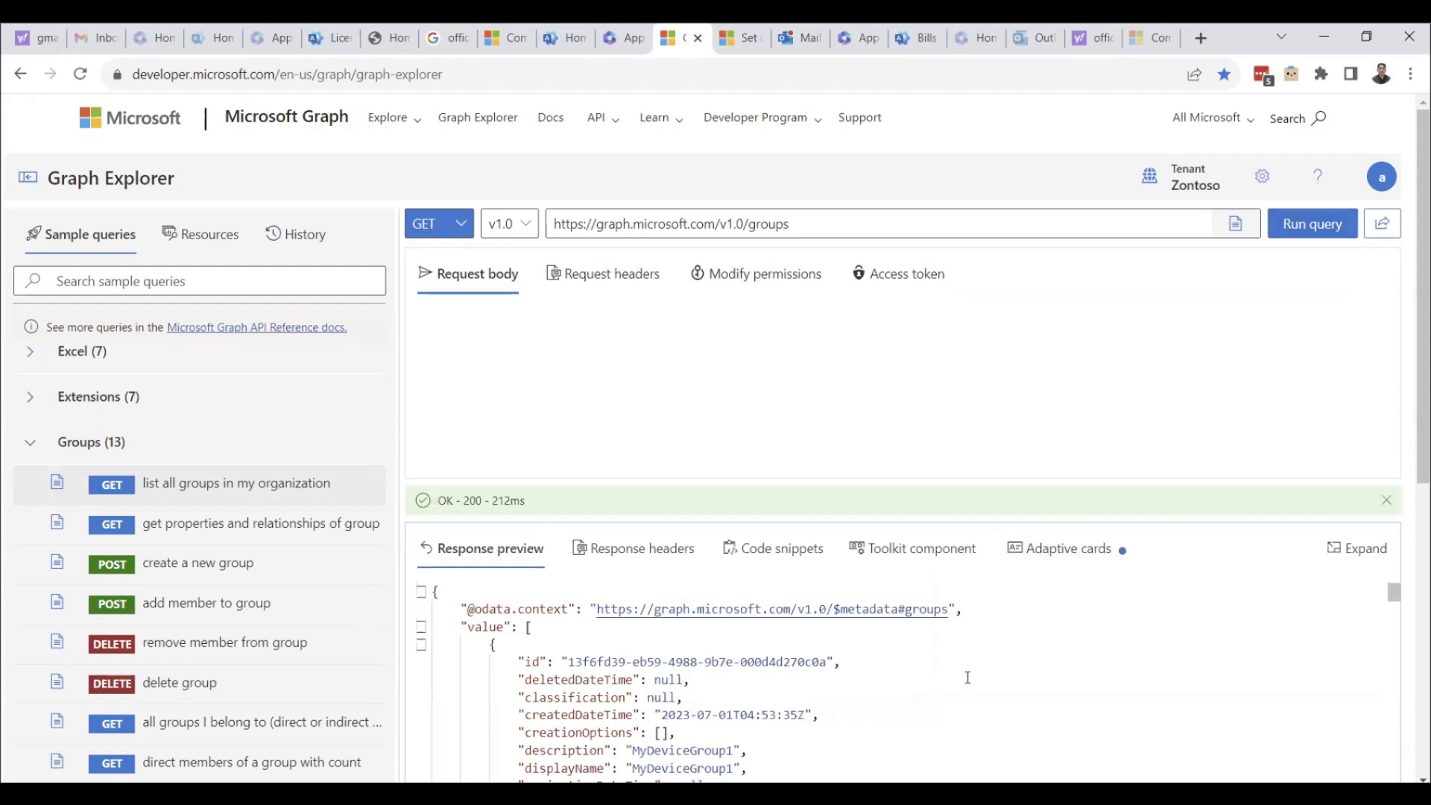
scroll(968, 678, "down", 1)
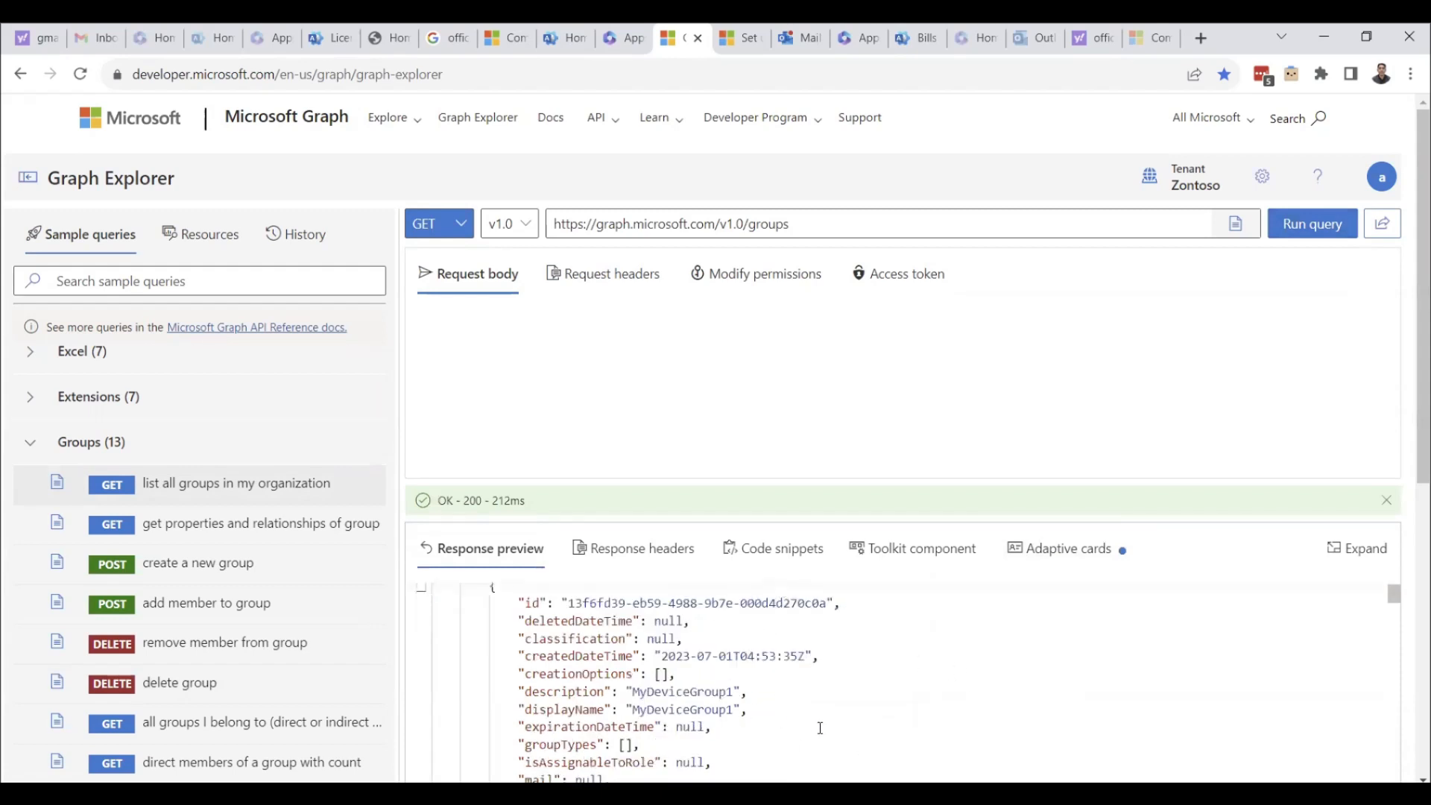
scroll(843, 604, "down", 5)
scroll(714, 371, "up", 2)
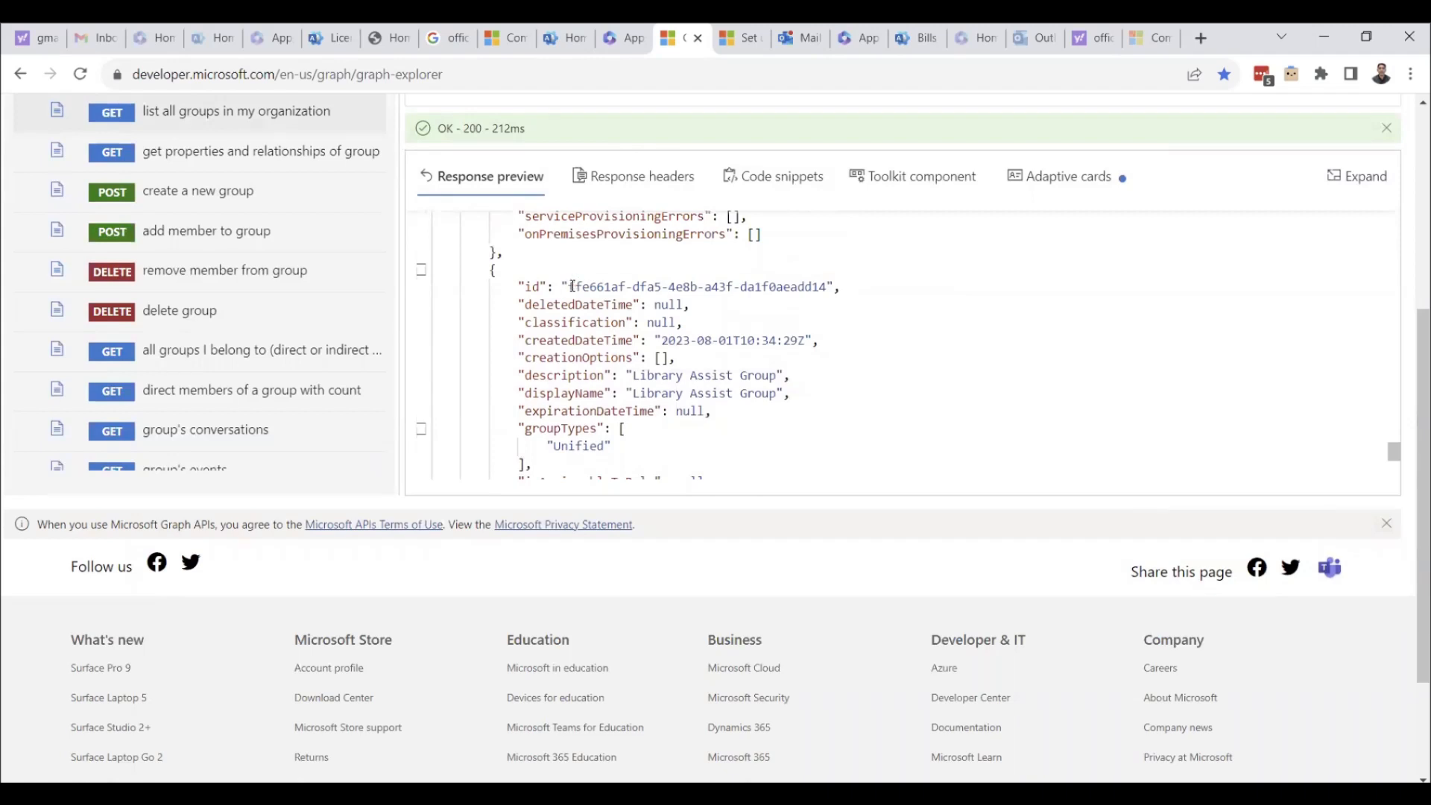
left_click_drag(568, 286, 828, 287)
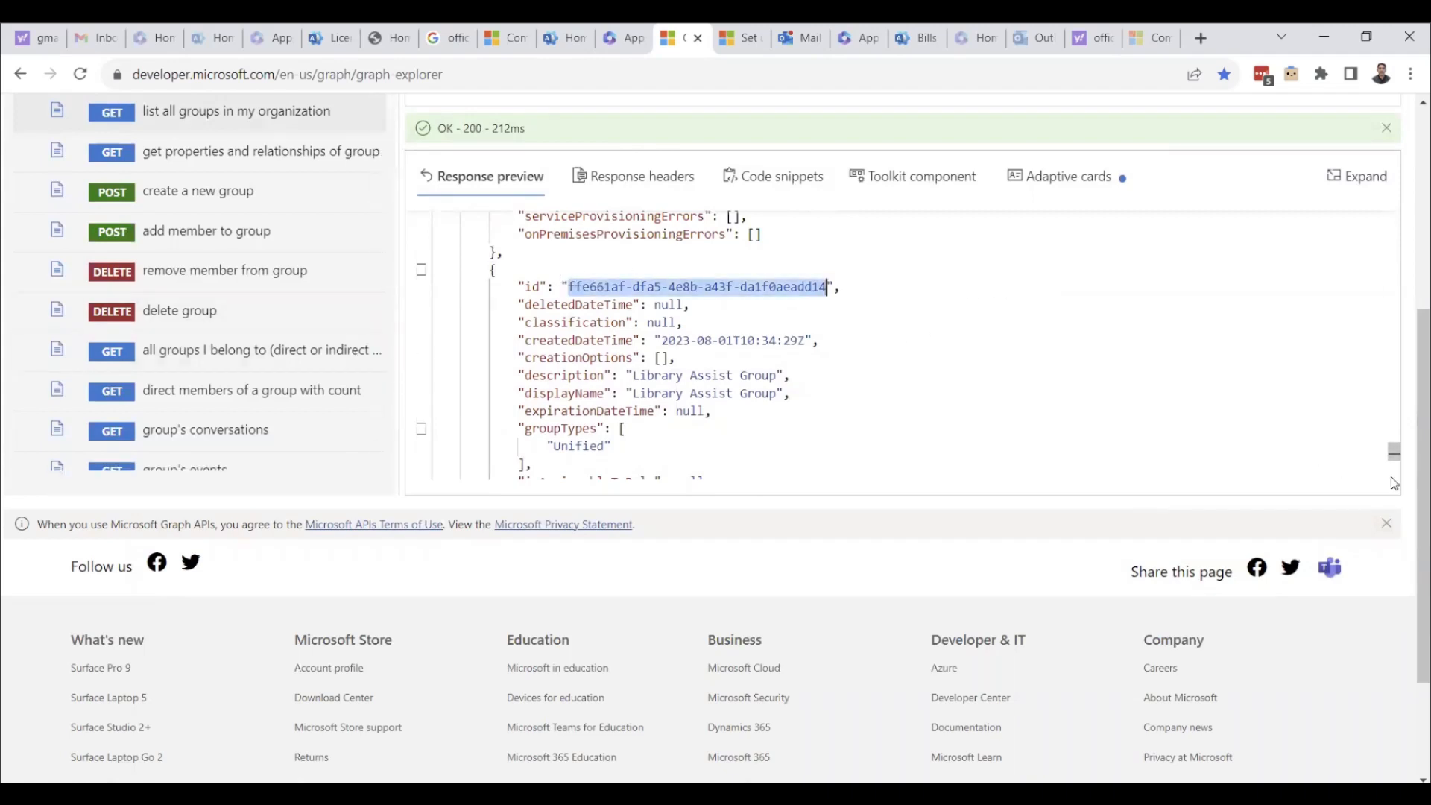
scroll(1420, 477, "up", 5)
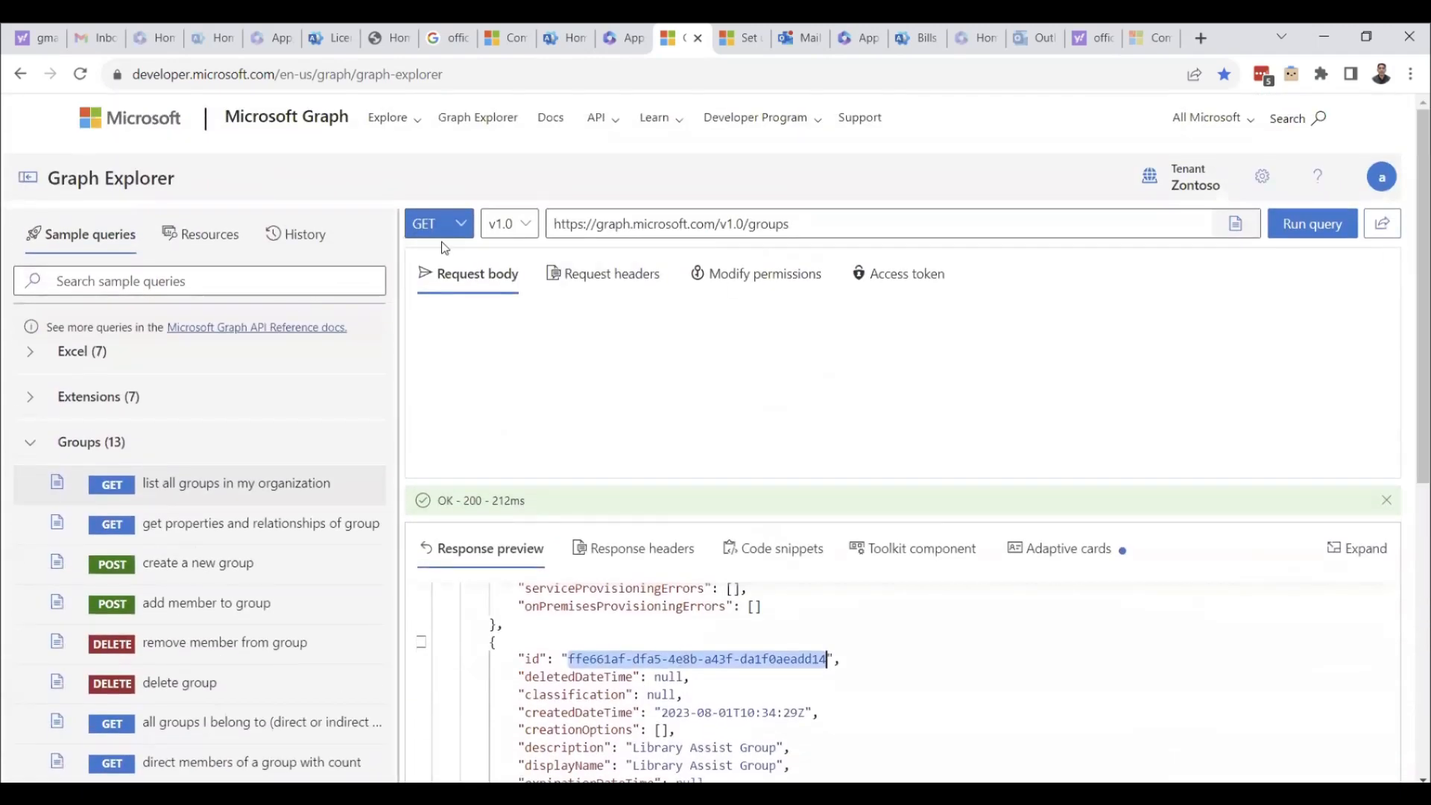
left_click(439, 223)
left_click(447, 388)
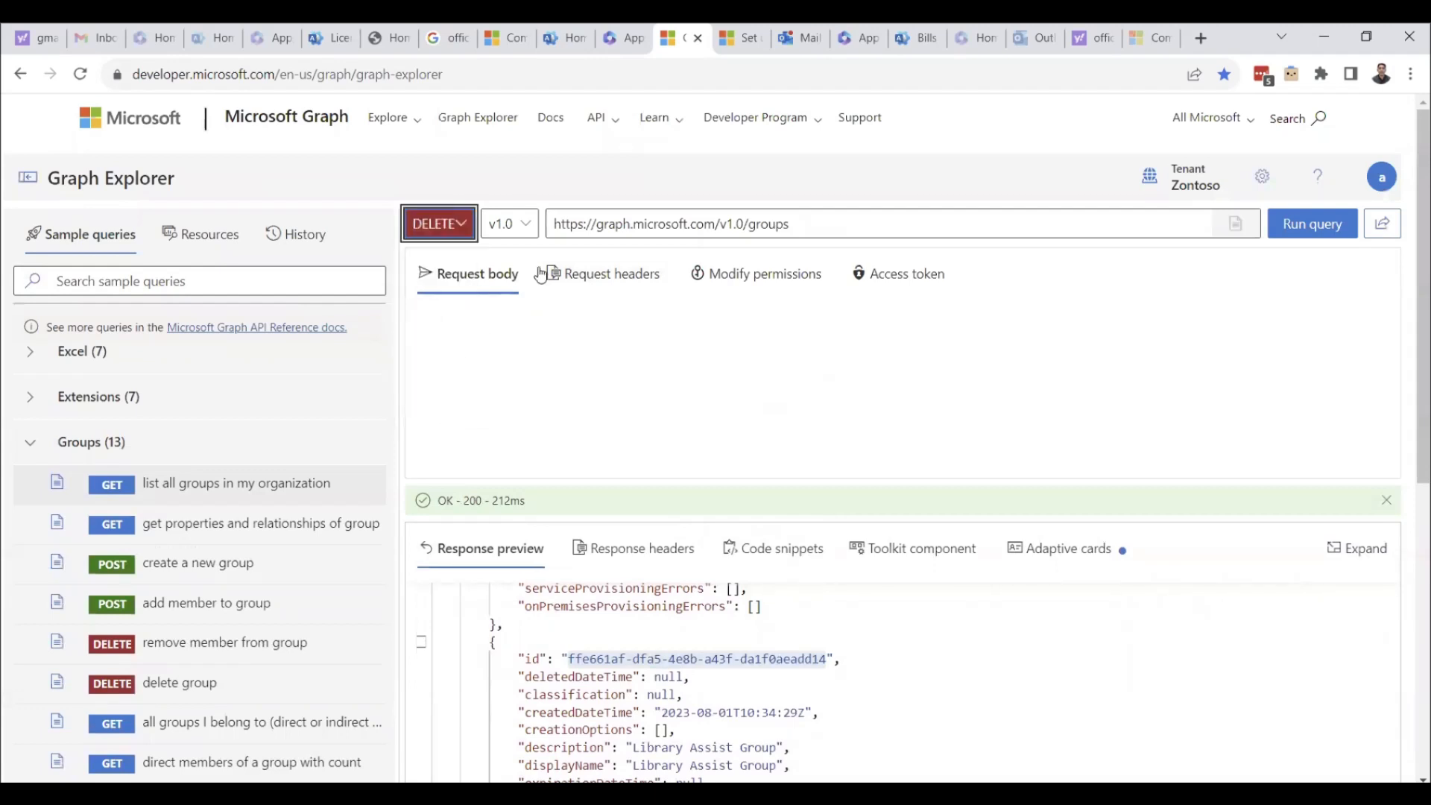
left_click(1315, 225)
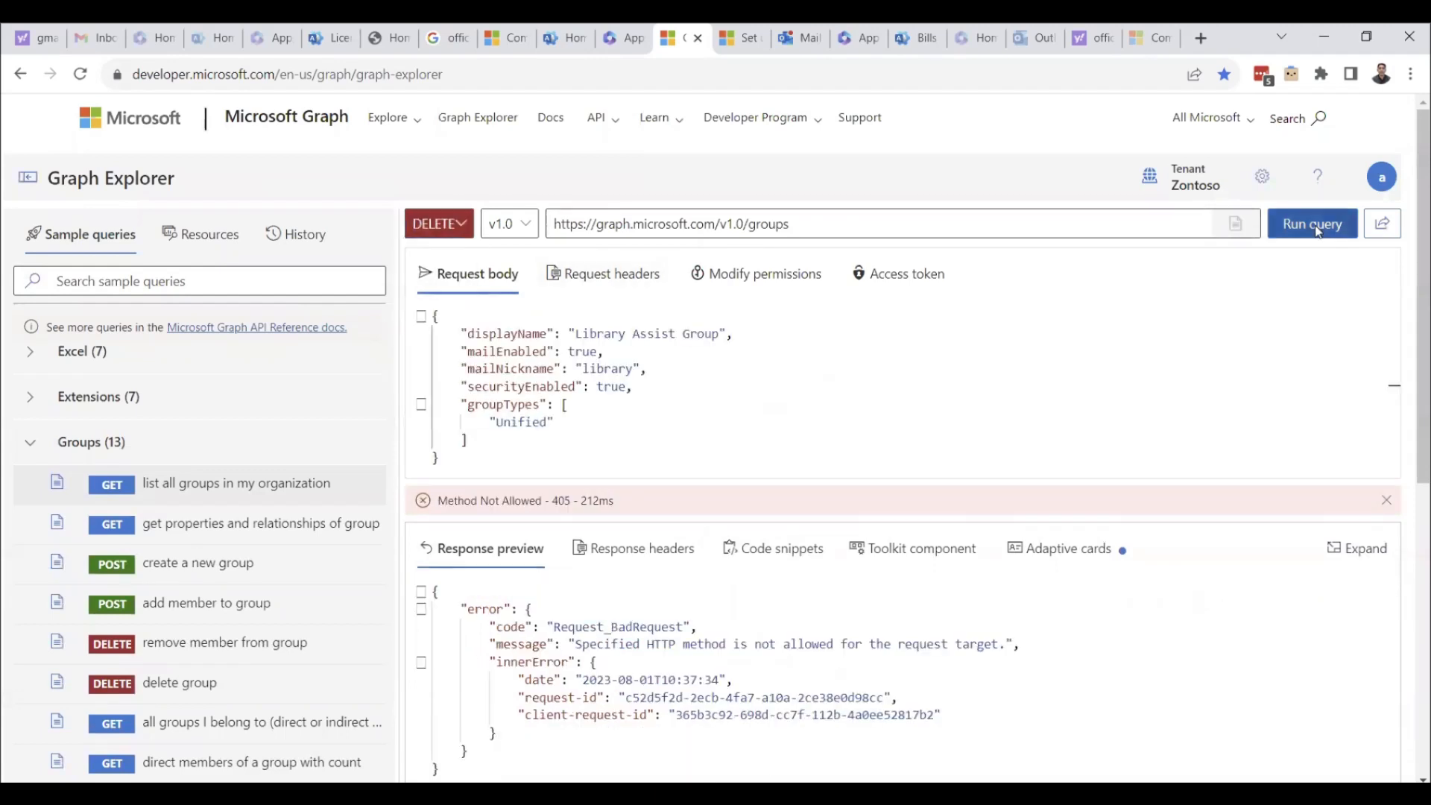
left_click(1315, 226)
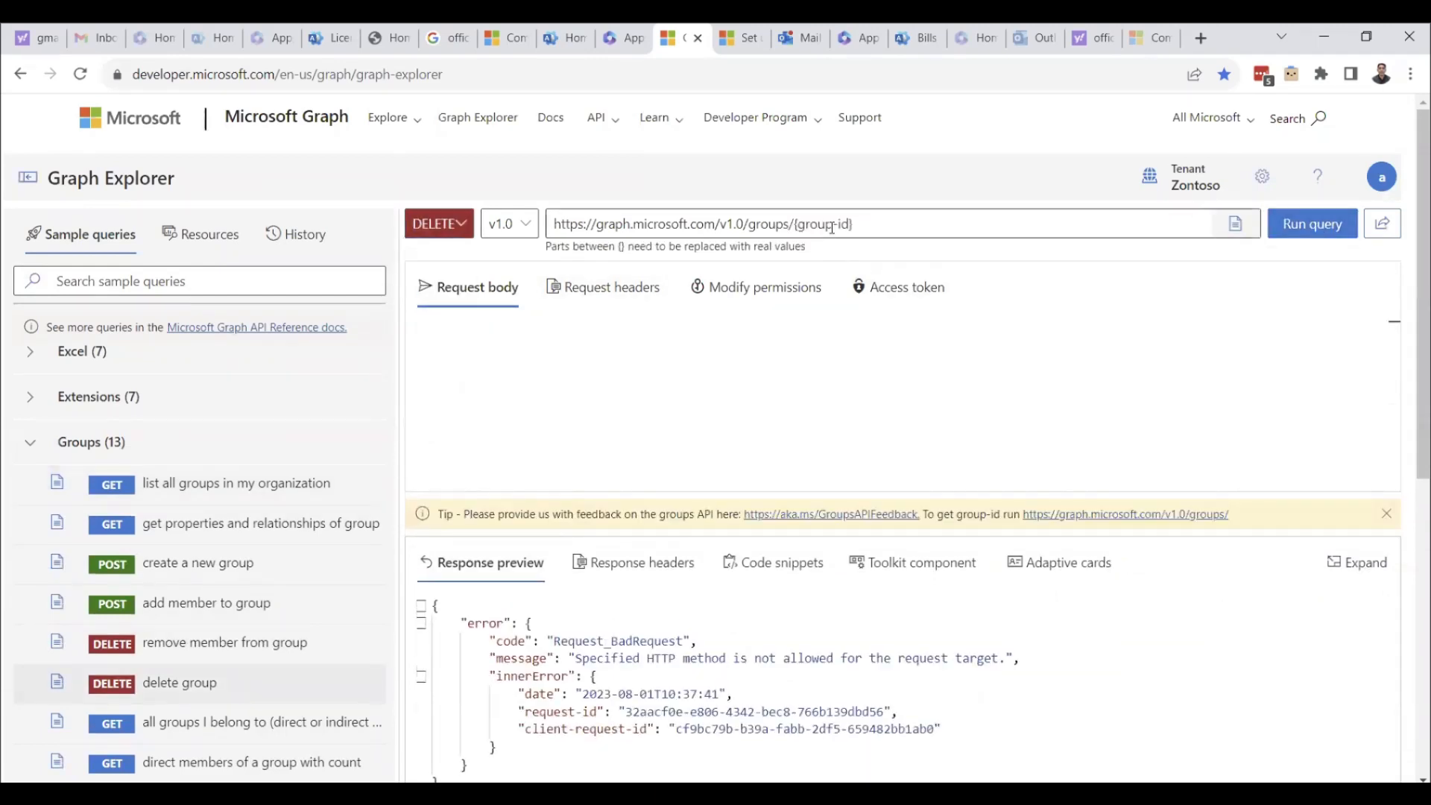
- Delete Library Assist Group with the "delete group" sample query, replacing the {group-id} placeholder with id ffe661af-dfa5-4e8b-a43f-da1f0aeadd14
left_click(832, 225)
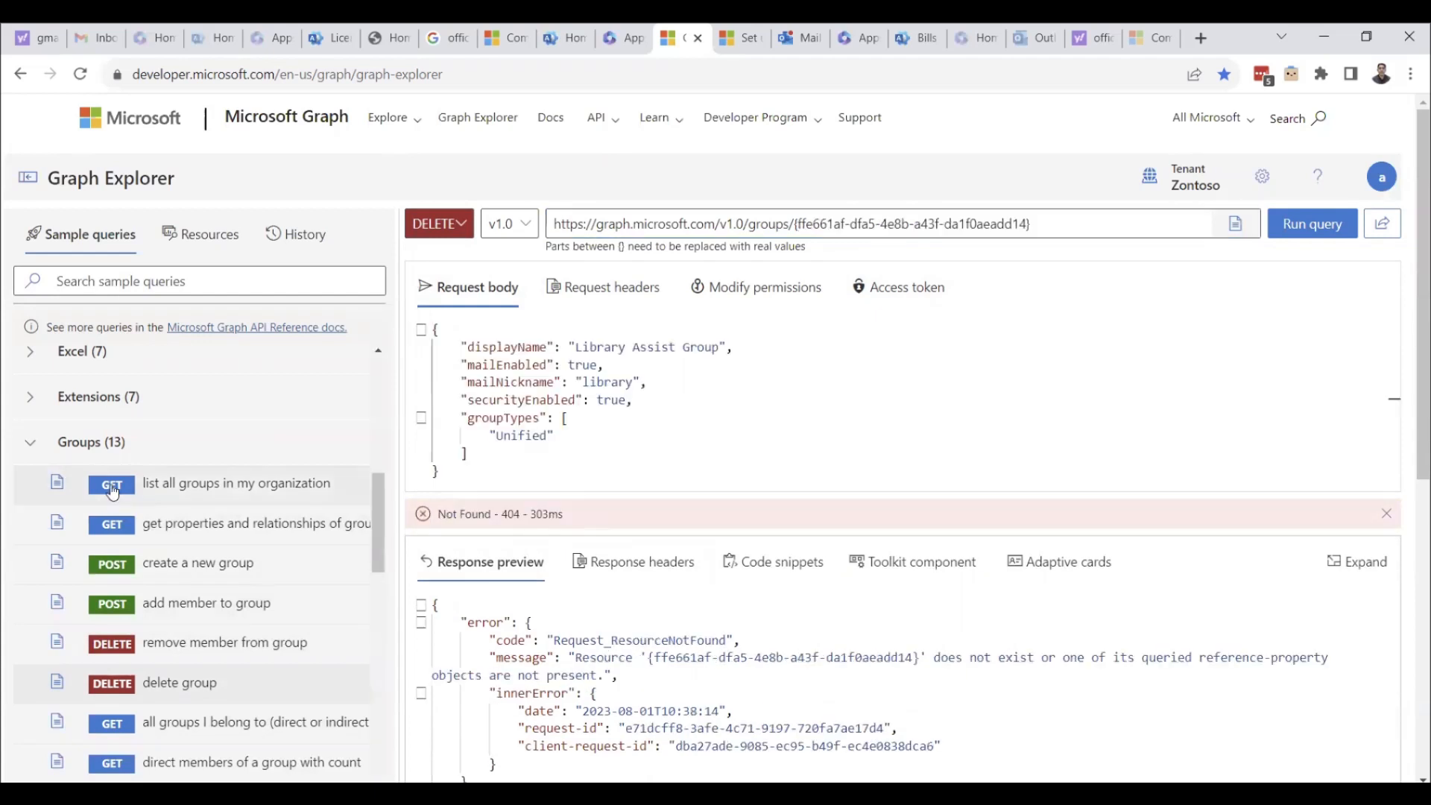
- List all groups in the organization again and look through the response for Library Assist Group
left_click(235, 483)
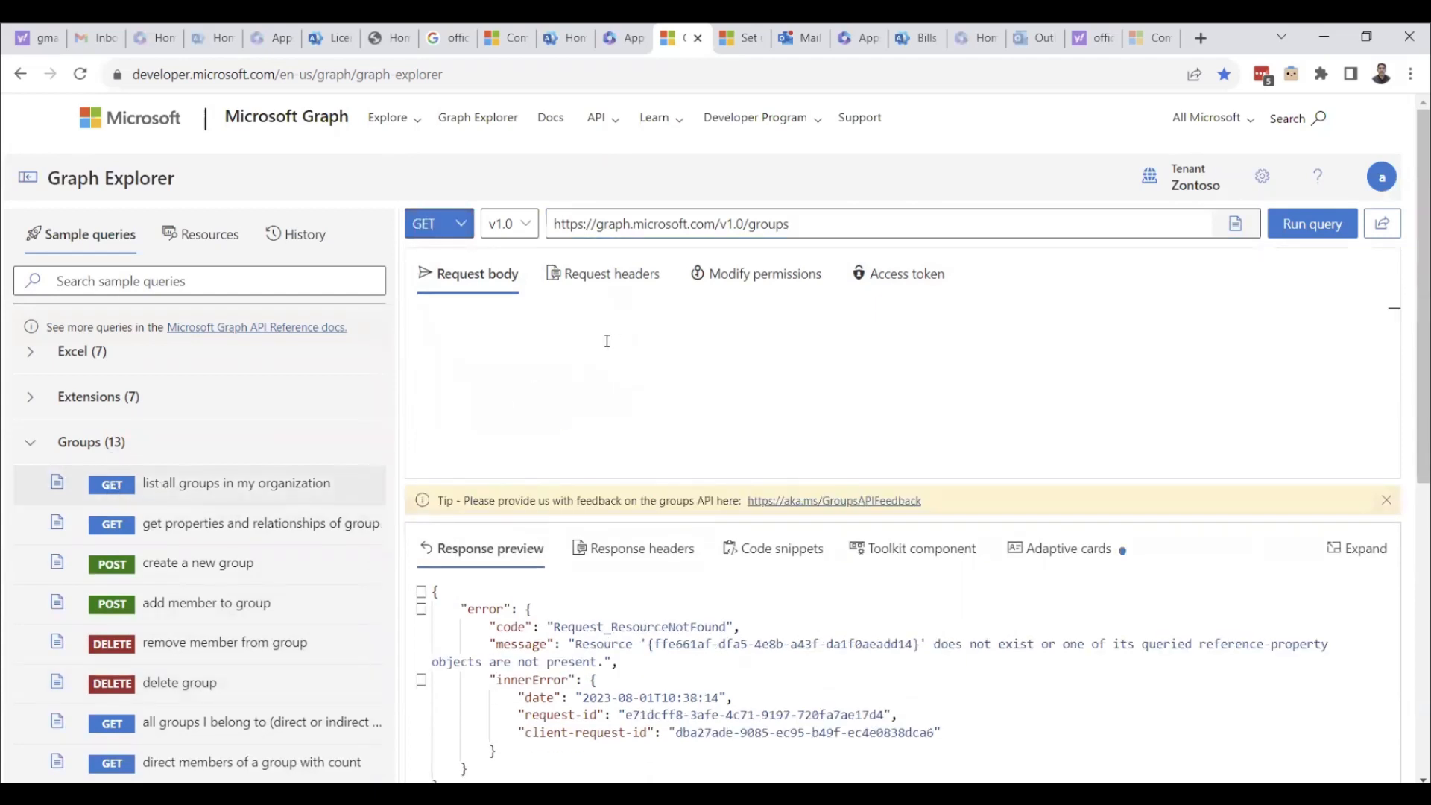
left_click(1309, 230)
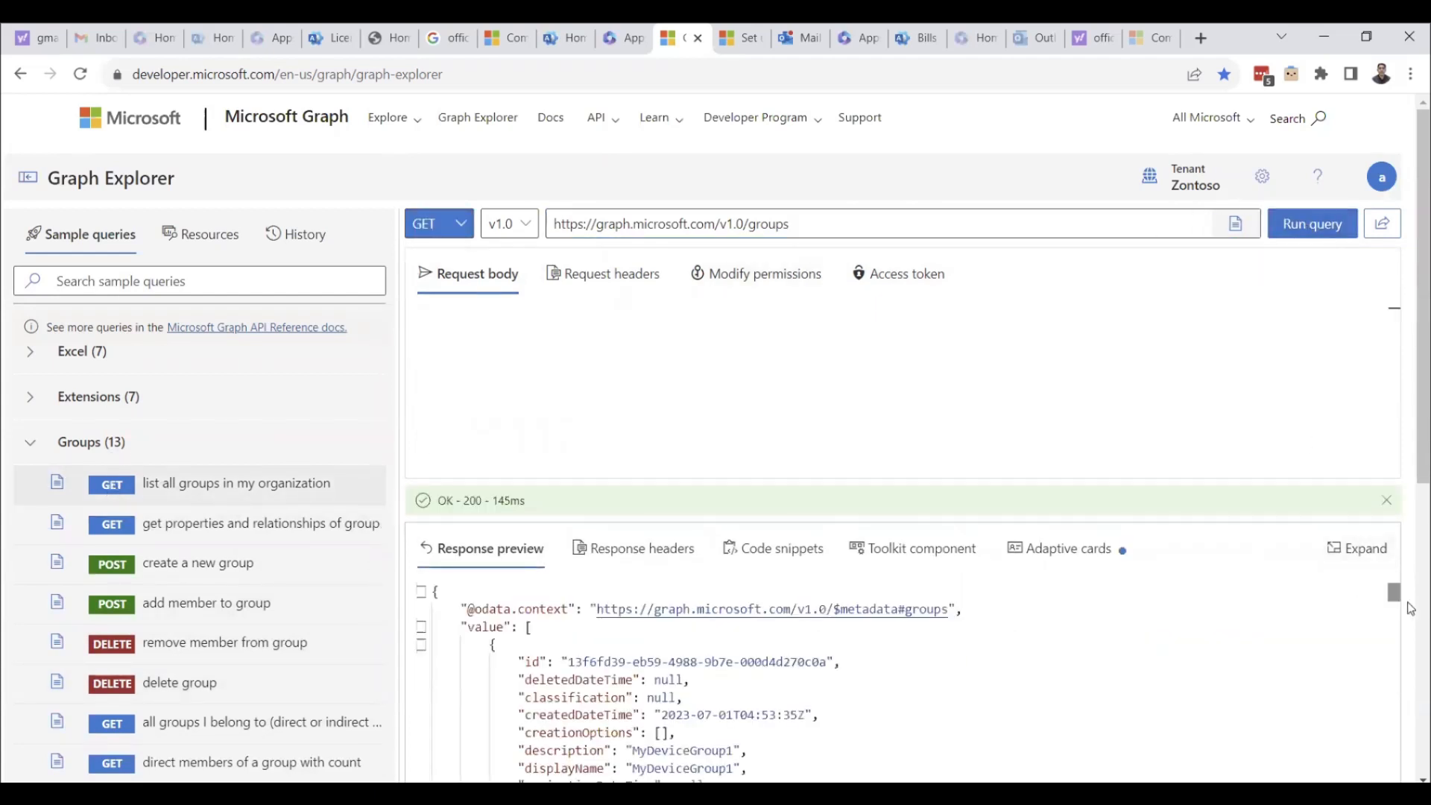
scroll(767, 270, "down", 10)
scroll(767, 271, "up", 7)
scroll(804, 273, "up", 8)
scroll(275, 287, "up", 2)
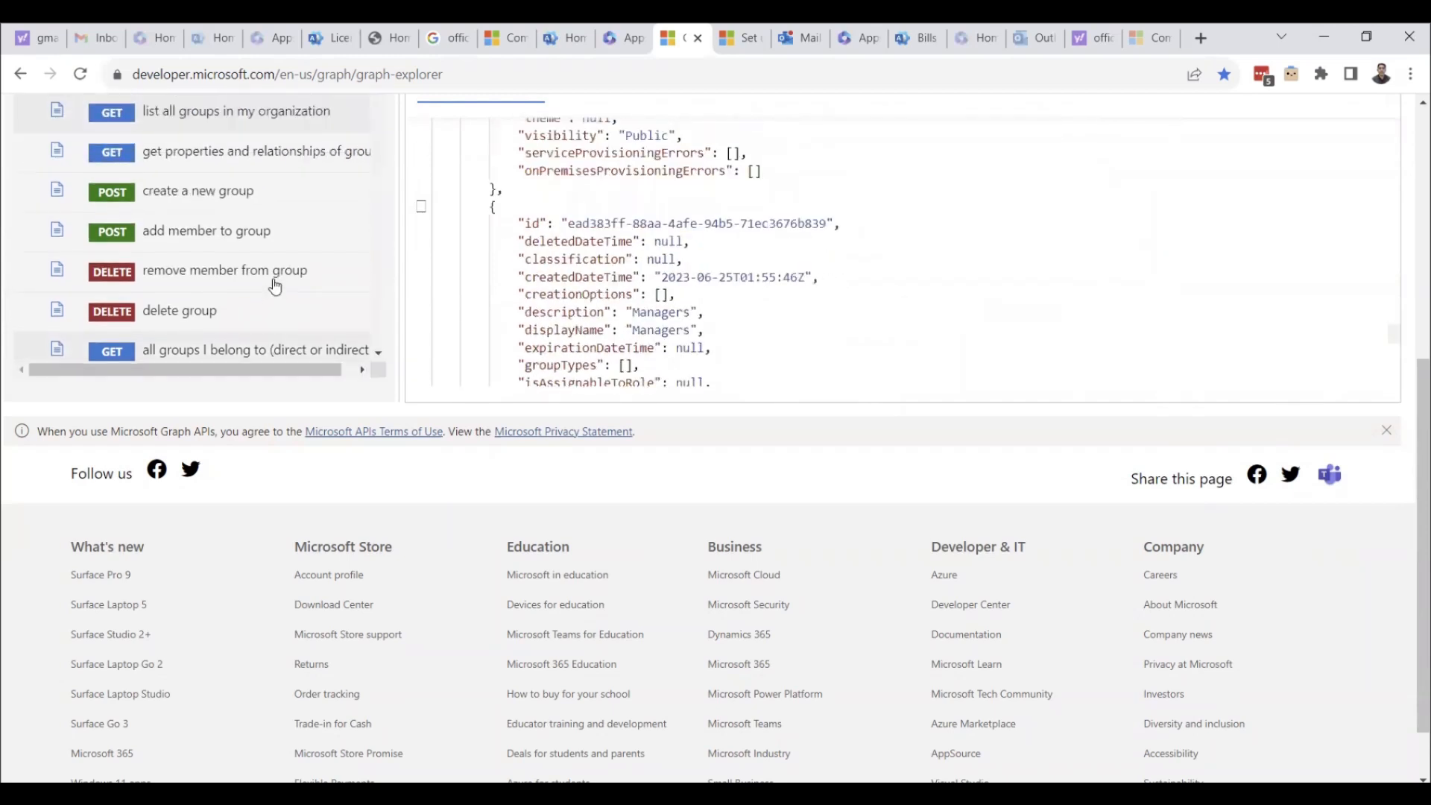
scroll(275, 287, "down", 10)
scroll(891, 291, "down", 7)
left_click_drag(1411, 438, 1411, 185)
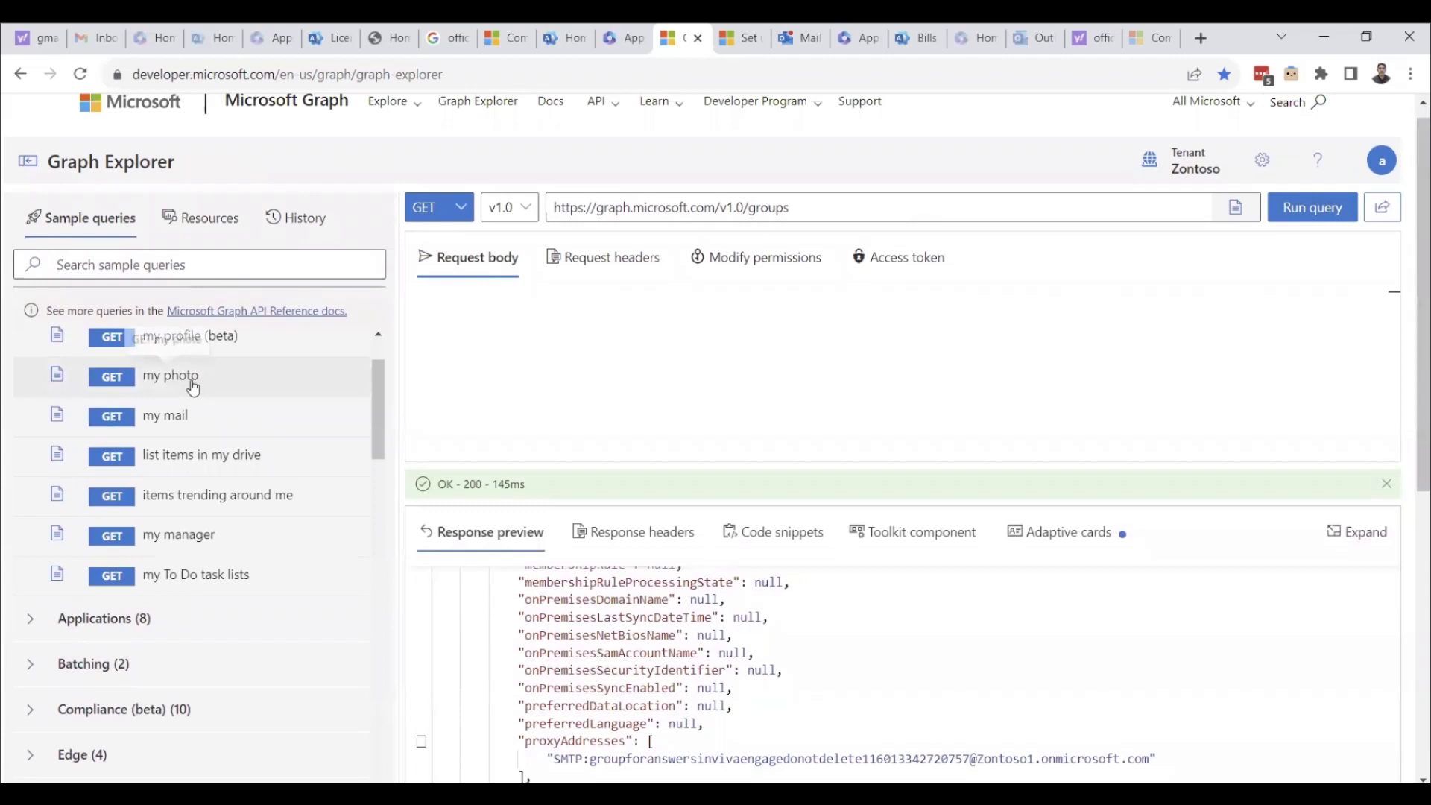
- Collapse the Groups samples, expand Identity and Access, and run the "list Azure AD gallery apps" query
scroll(192, 396, "down", 4)
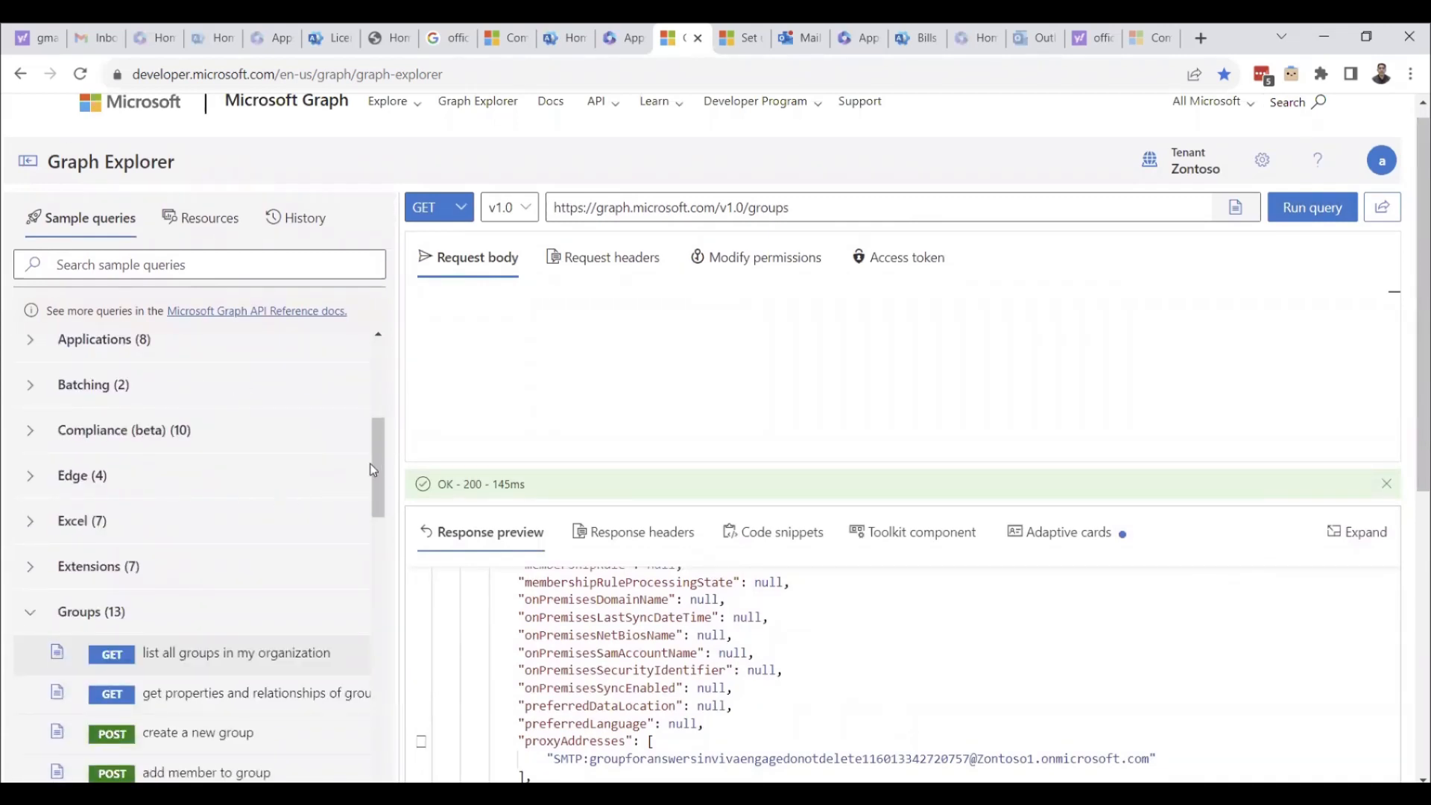
left_click_drag(375, 459, 360, 574)
scroll(41, 454, "up", 4)
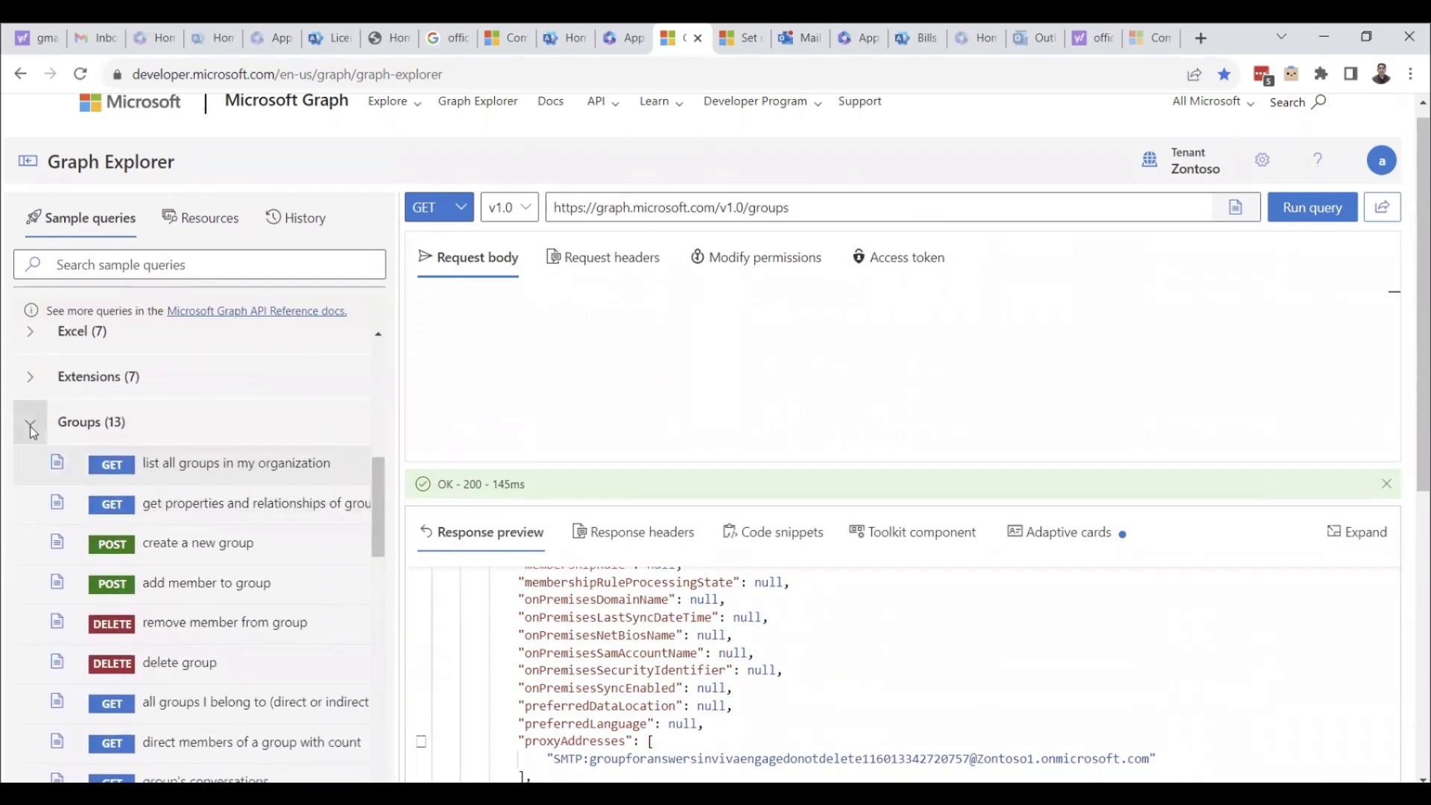
left_click(31, 423)
left_click(33, 468)
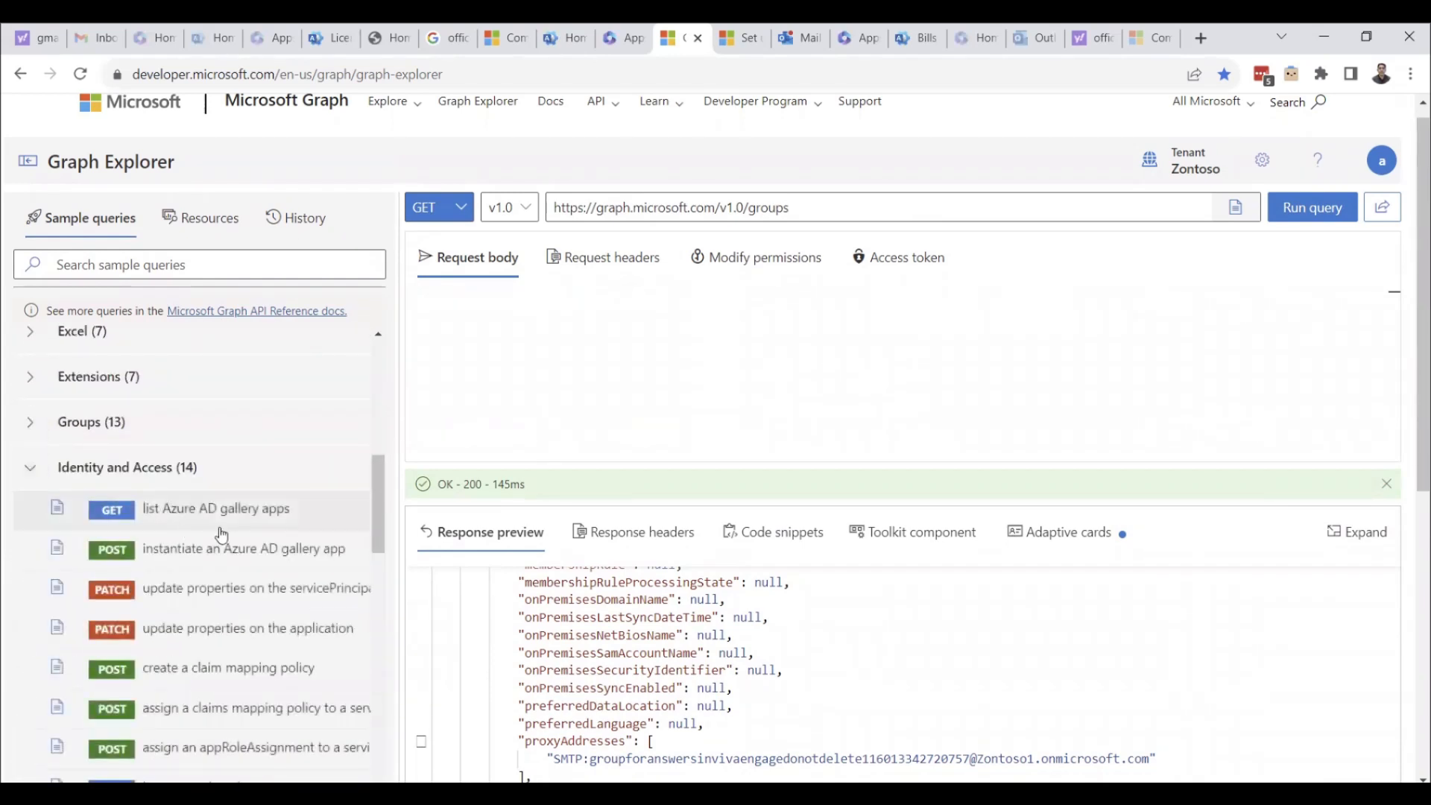
scroll(380, 522, "down", 1)
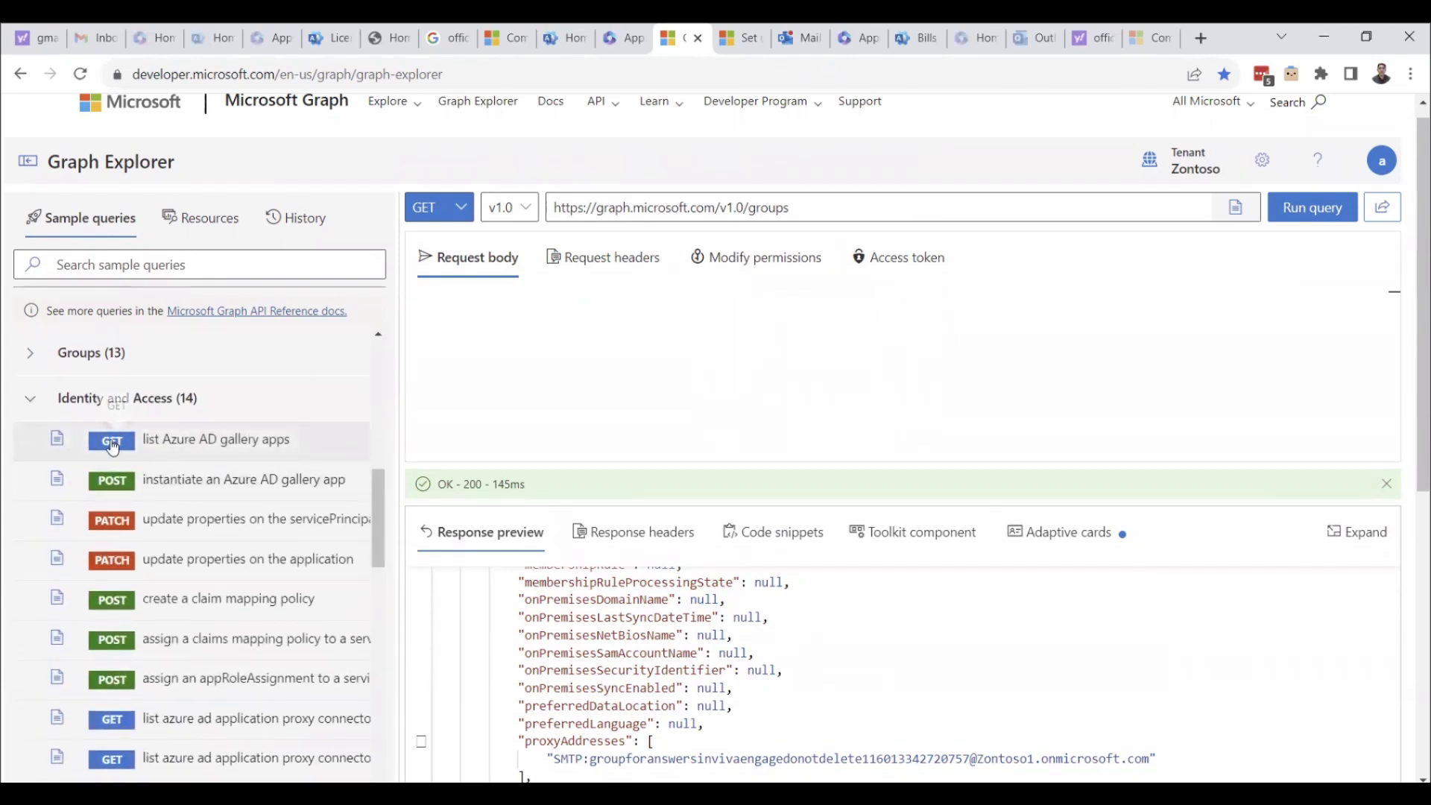
left_click(177, 446)
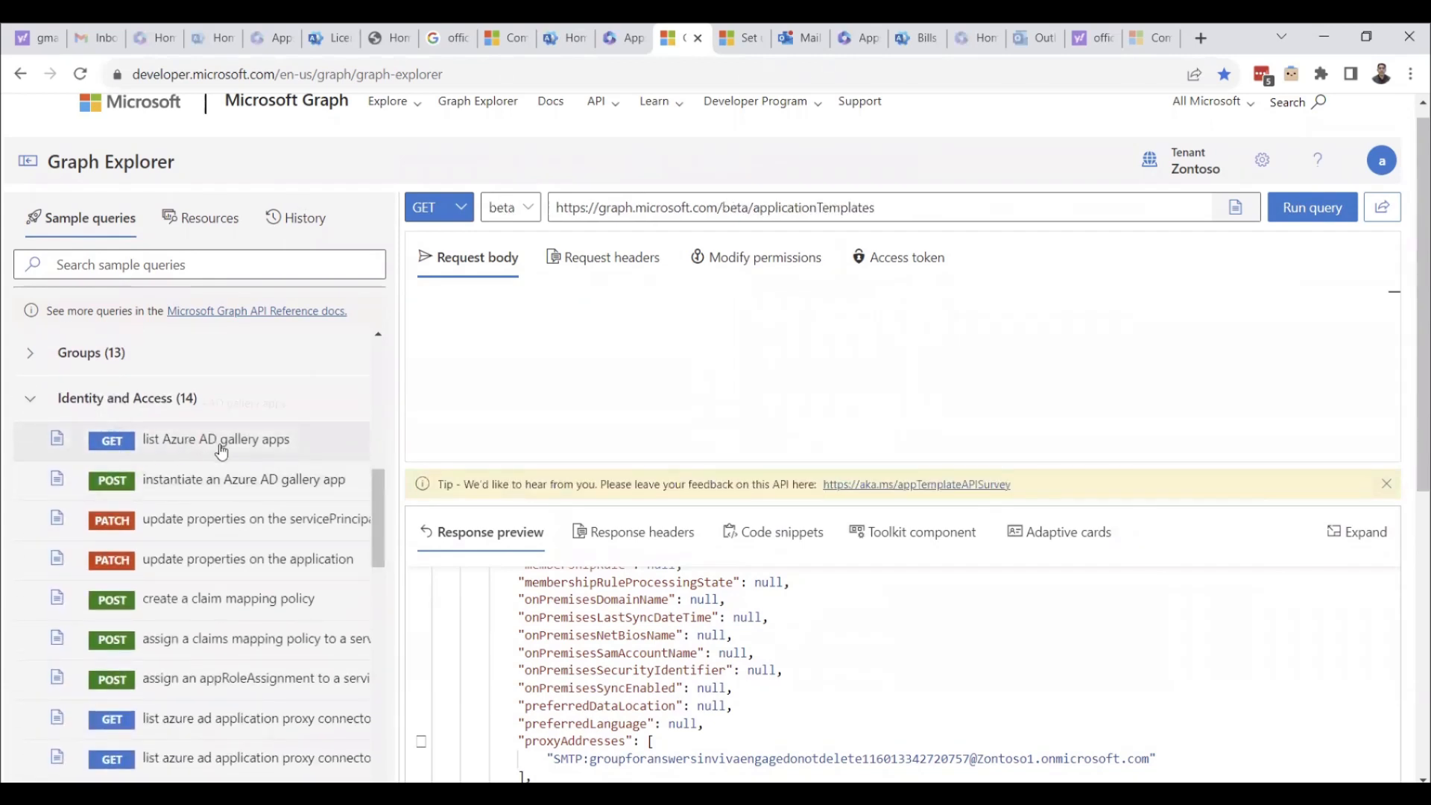
left_click(1309, 216)
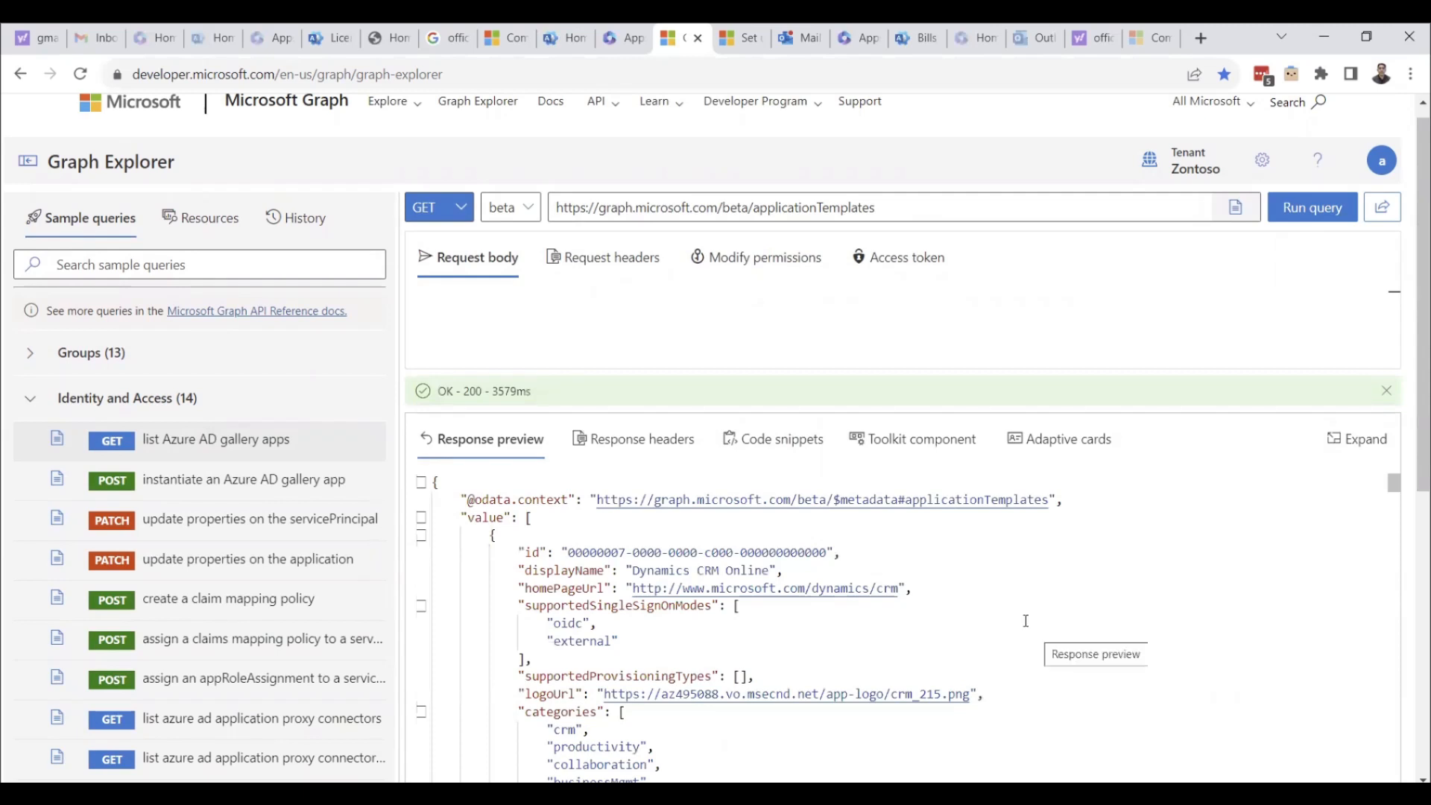
- Look through the Azure AD gallery app entries in the applicationTemplates response
scroll(881, 591, "down", 3)
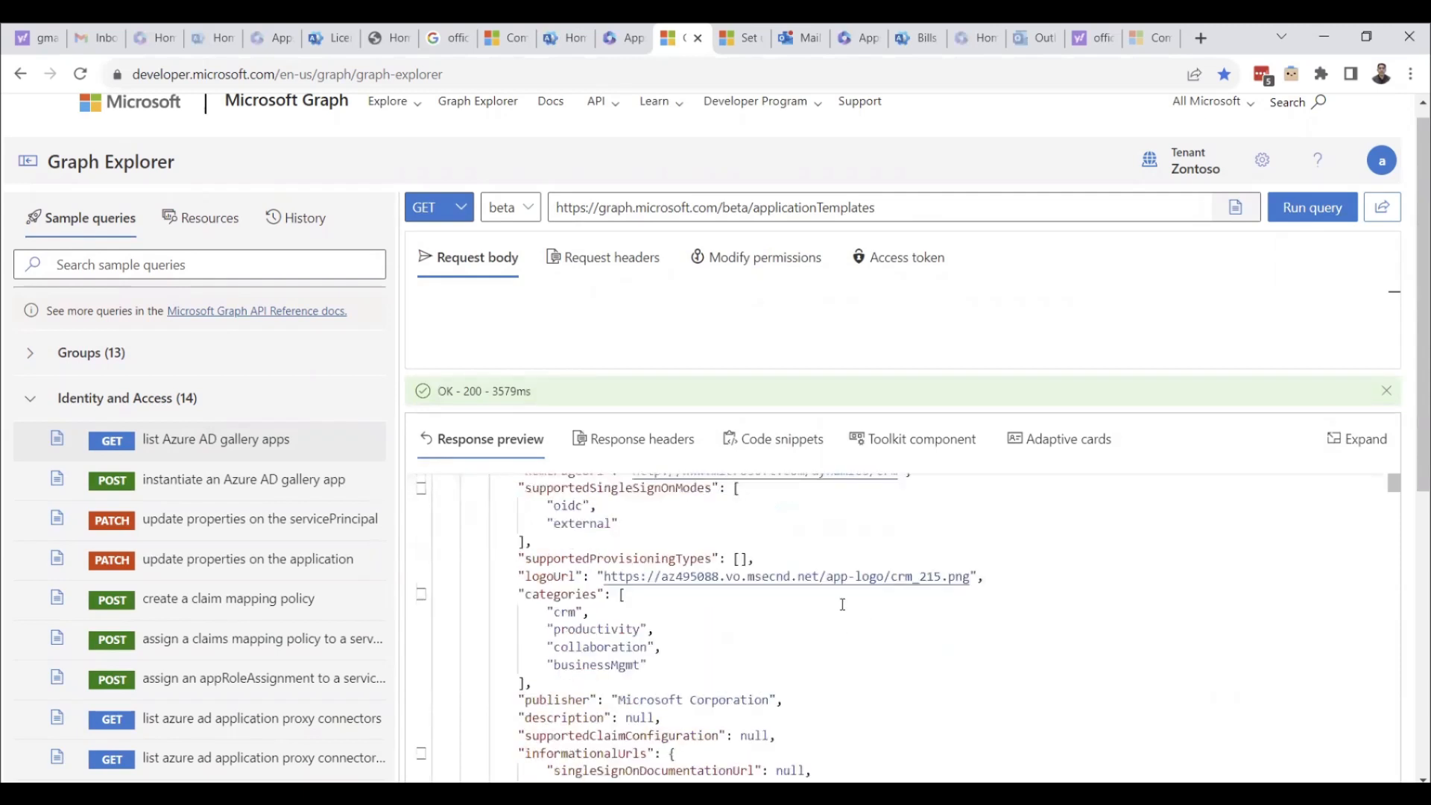
scroll(932, 584, "down", 6)
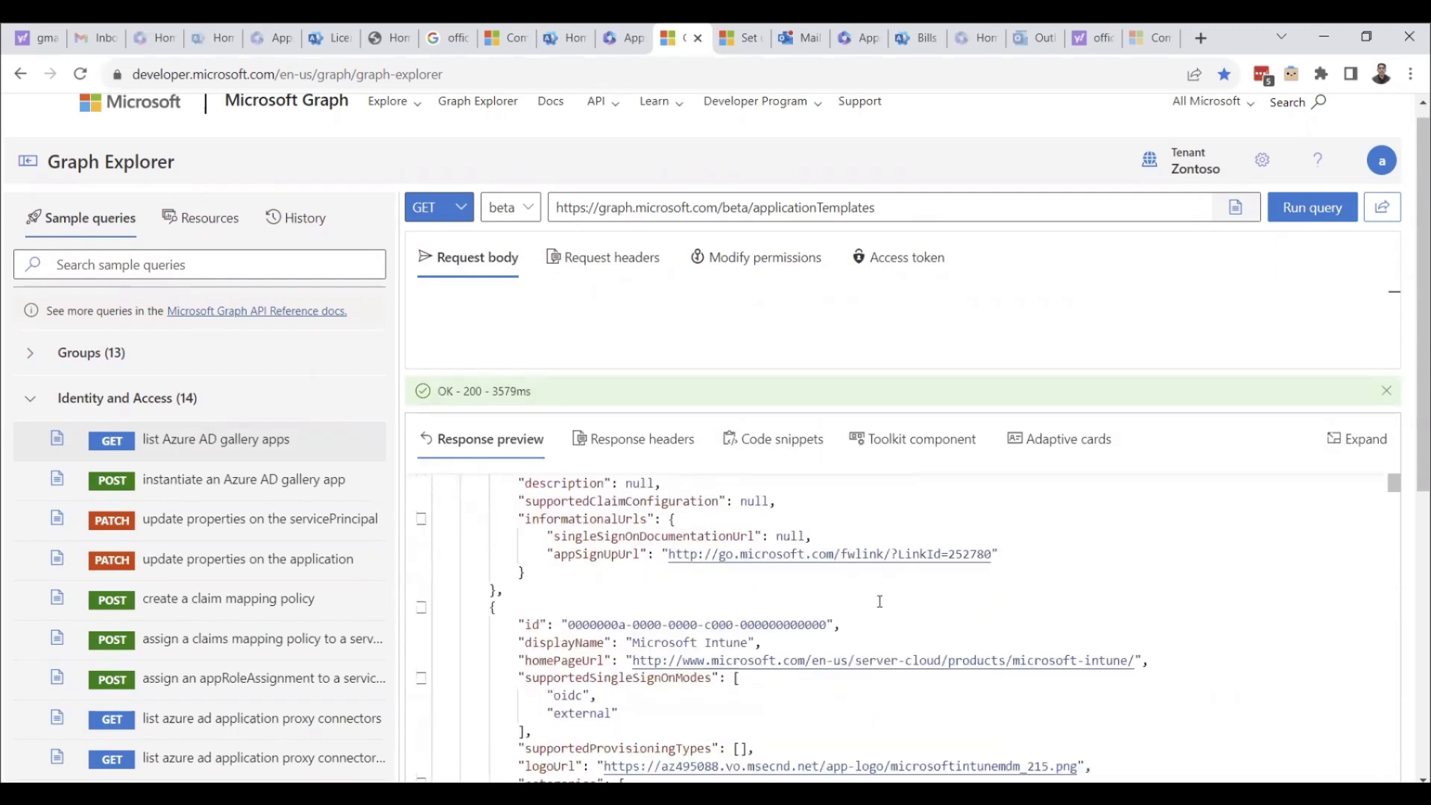
scroll(880, 601, "down", 2)
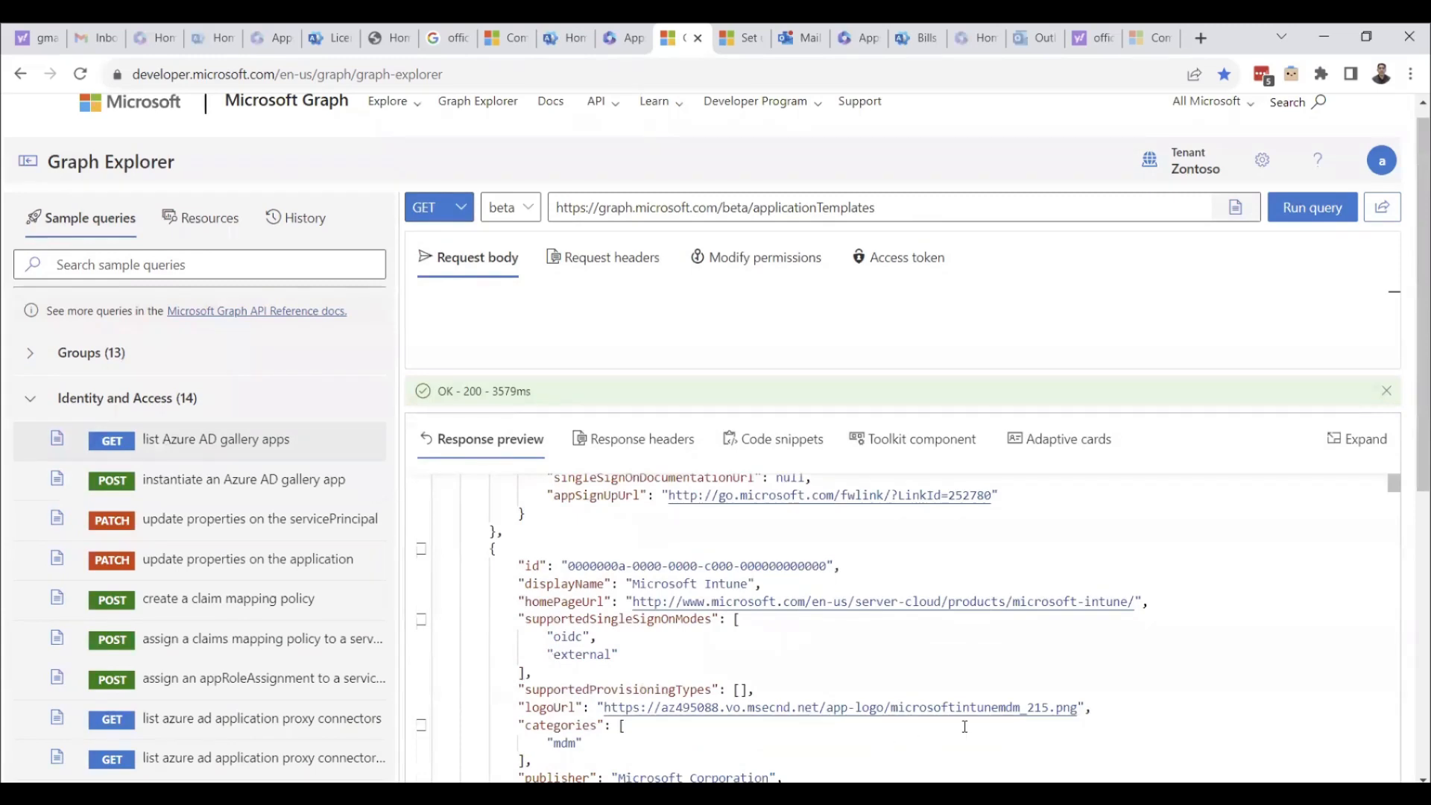
scroll(969, 716, "down", 20)
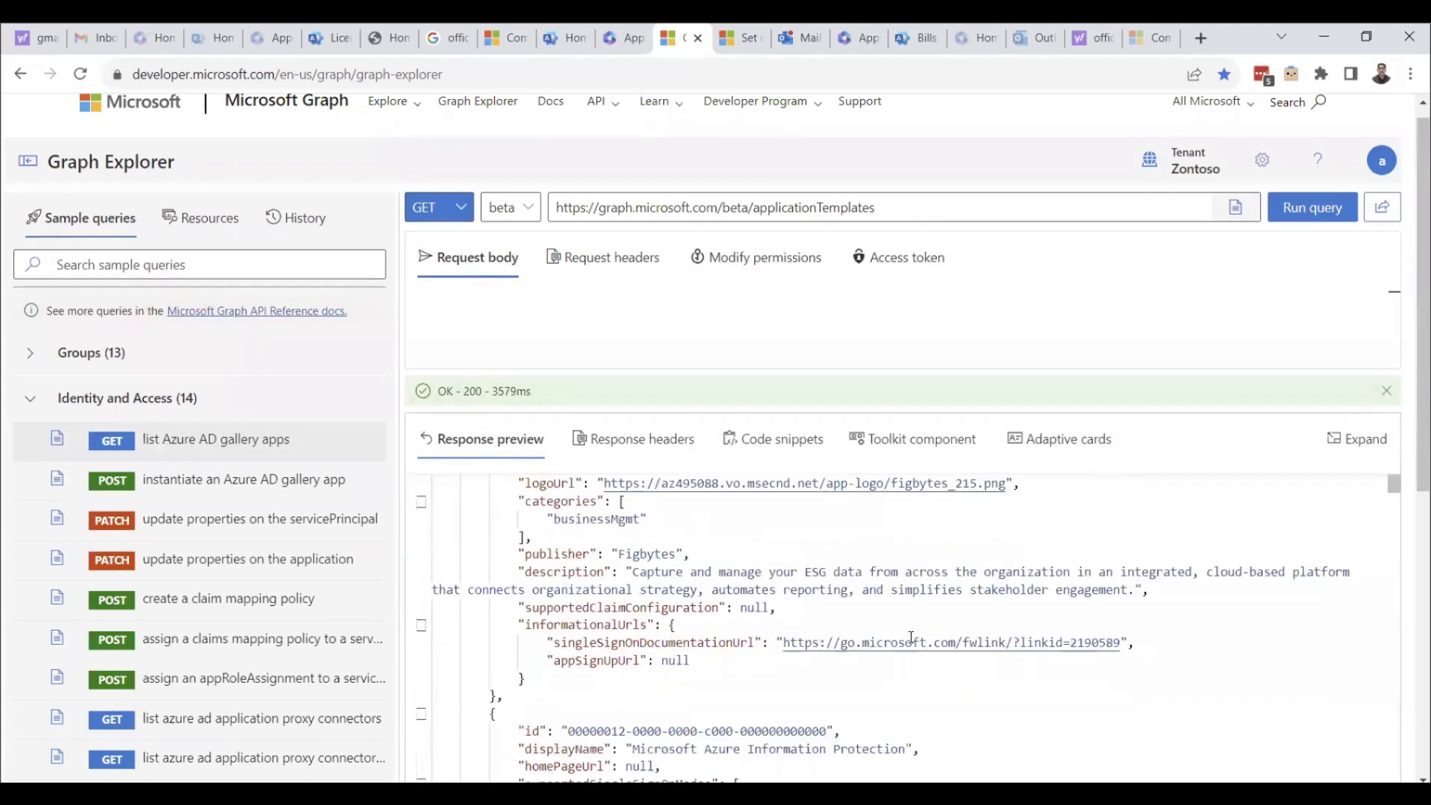
scroll(910, 634, "down", 20)
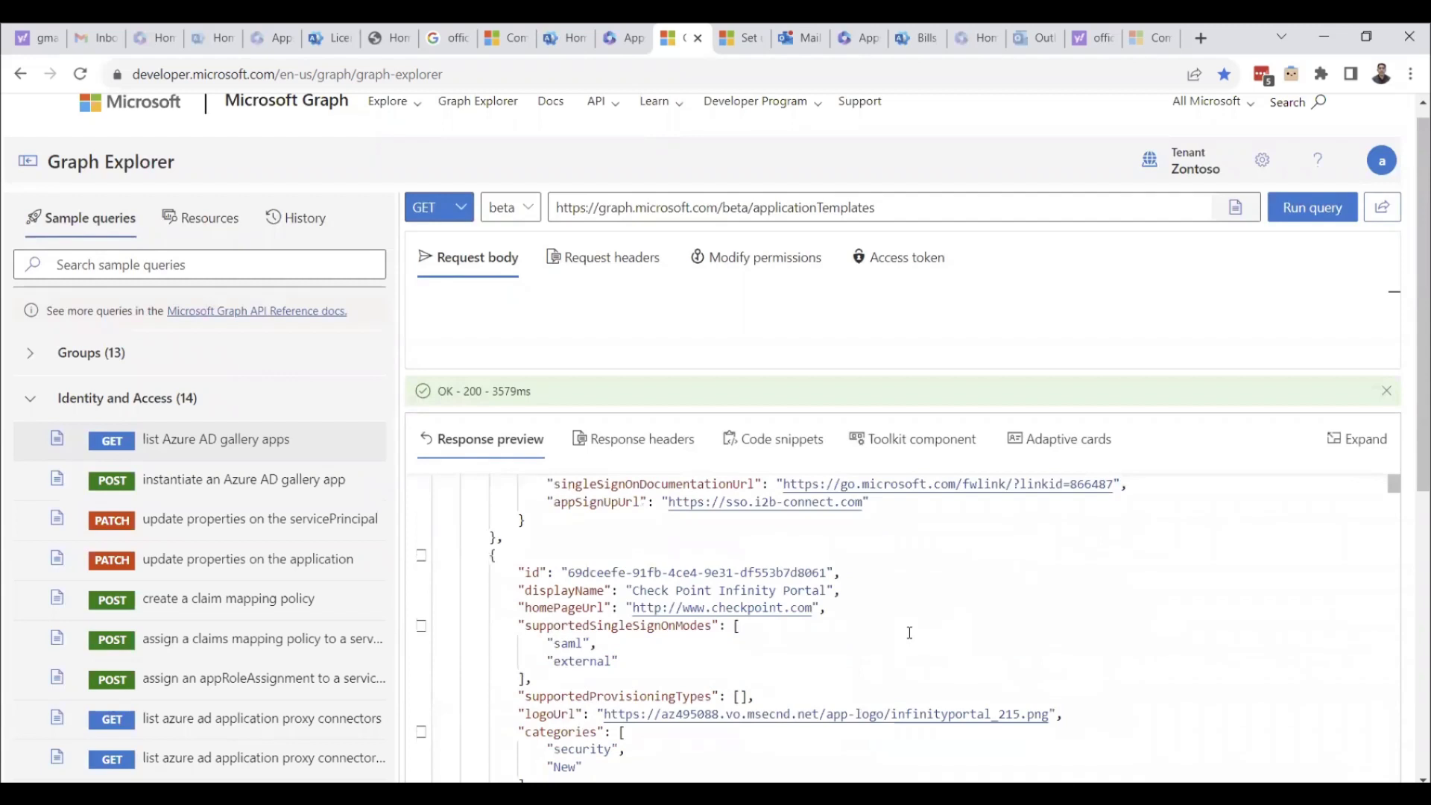
scroll(94, 453, "down", 7)
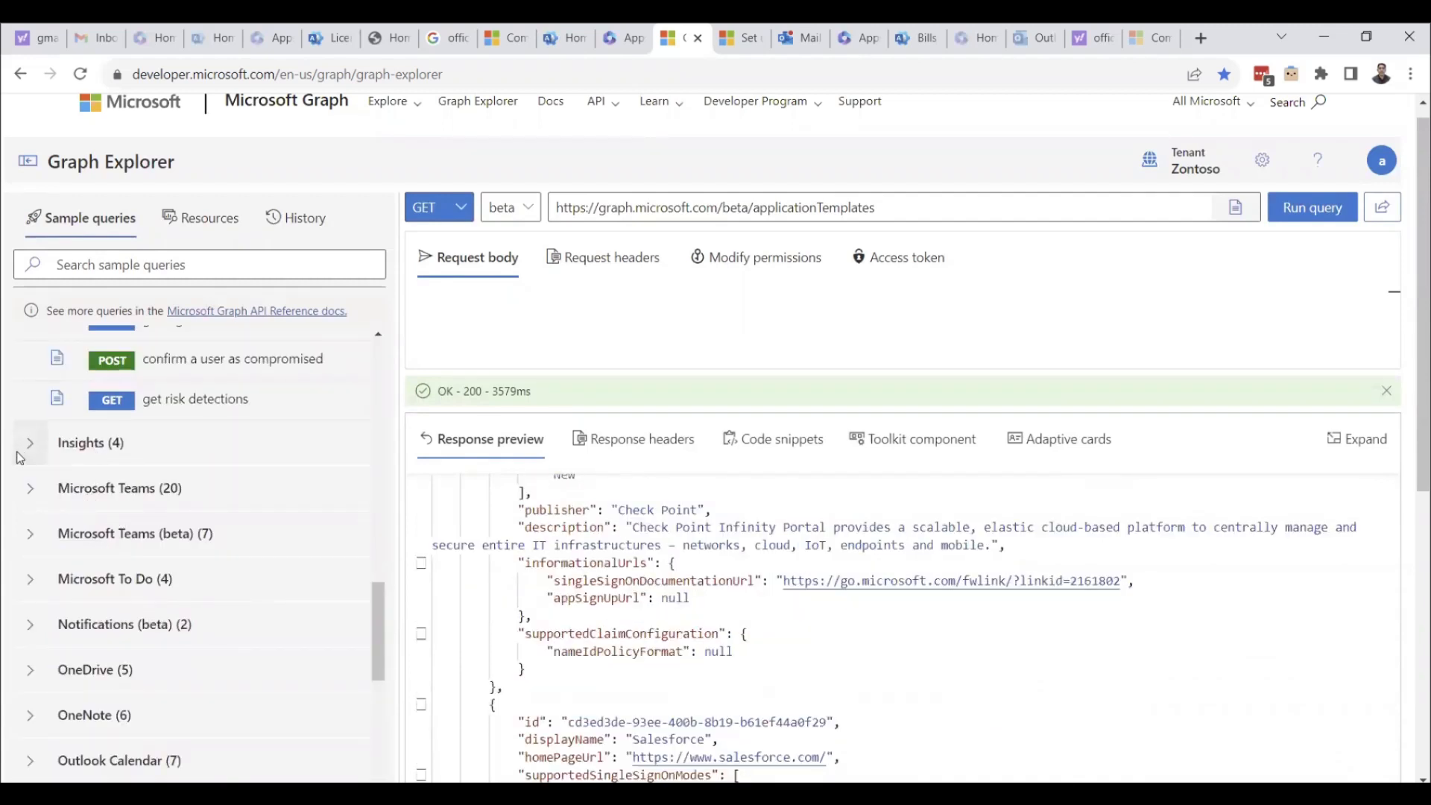
- Expand the Outlook Mail samples and load the query that sends a message with the subject "Meet for lunch?"
scroll(107, 576, "down", 6)
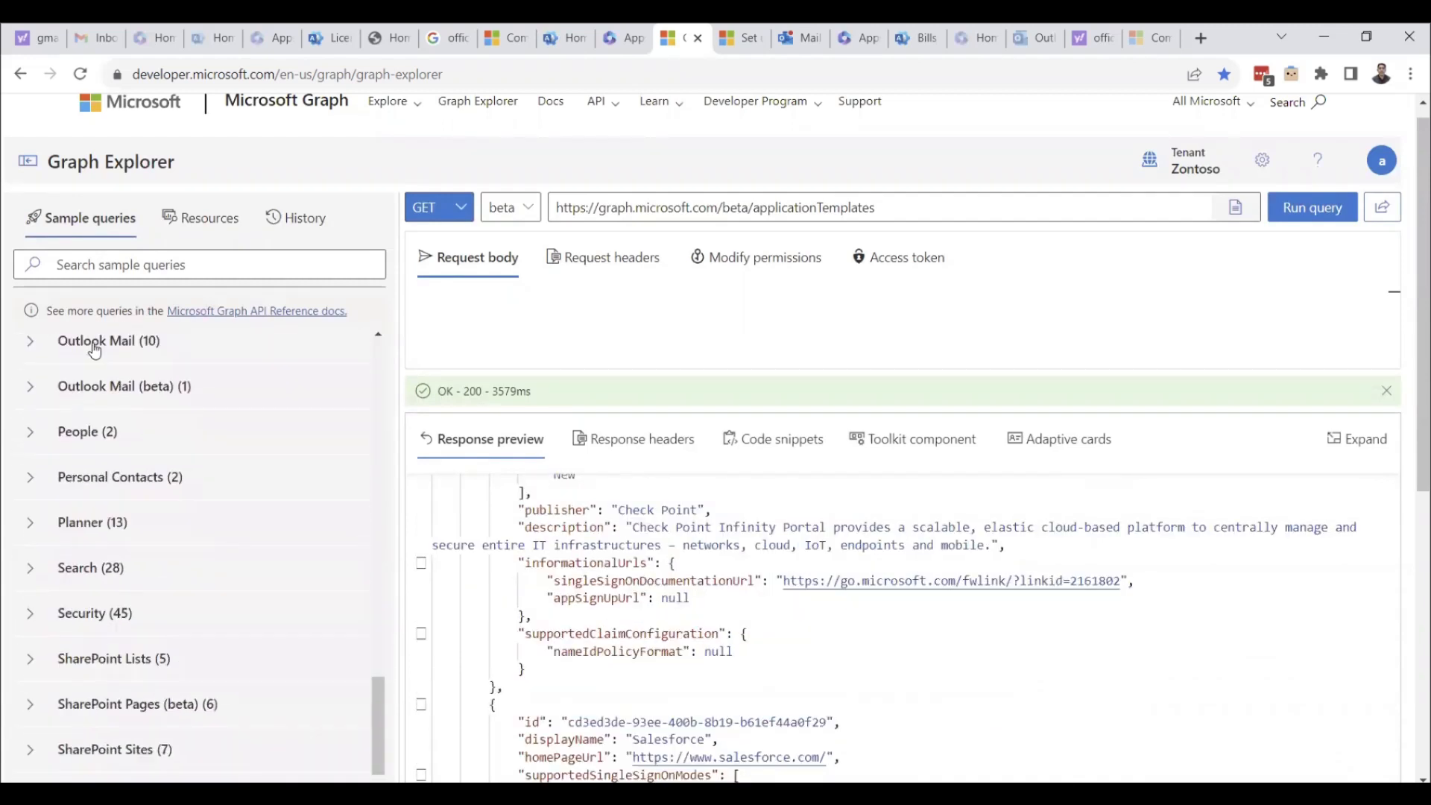
left_click(33, 347)
left_click(202, 502)
- Run the "all users in the organization" sample query from the Users category and look through the returned user entries
scroll(217, 514, "down", 5)
scroll(220, 501, "down", 3)
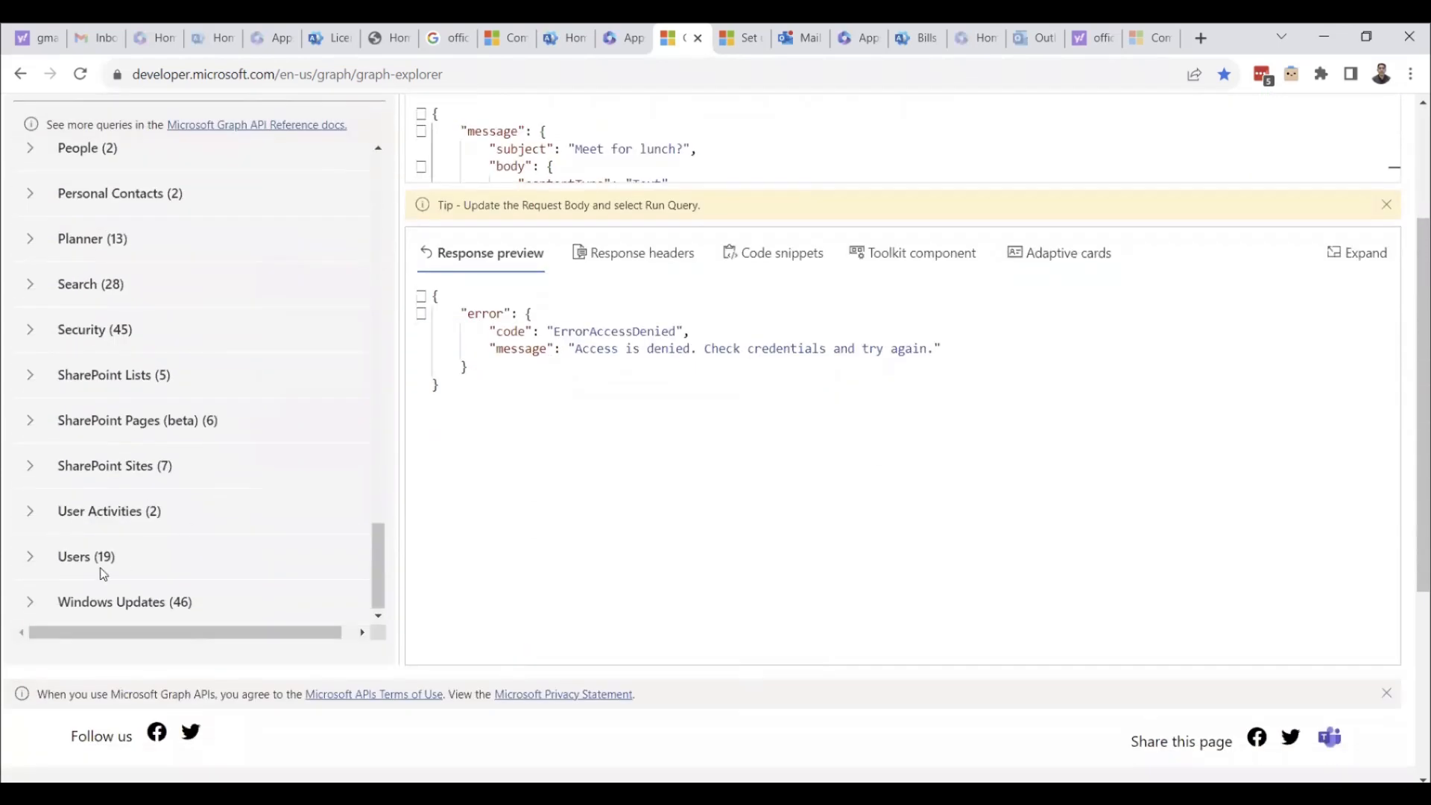
left_click(30, 557)
left_click(173, 407)
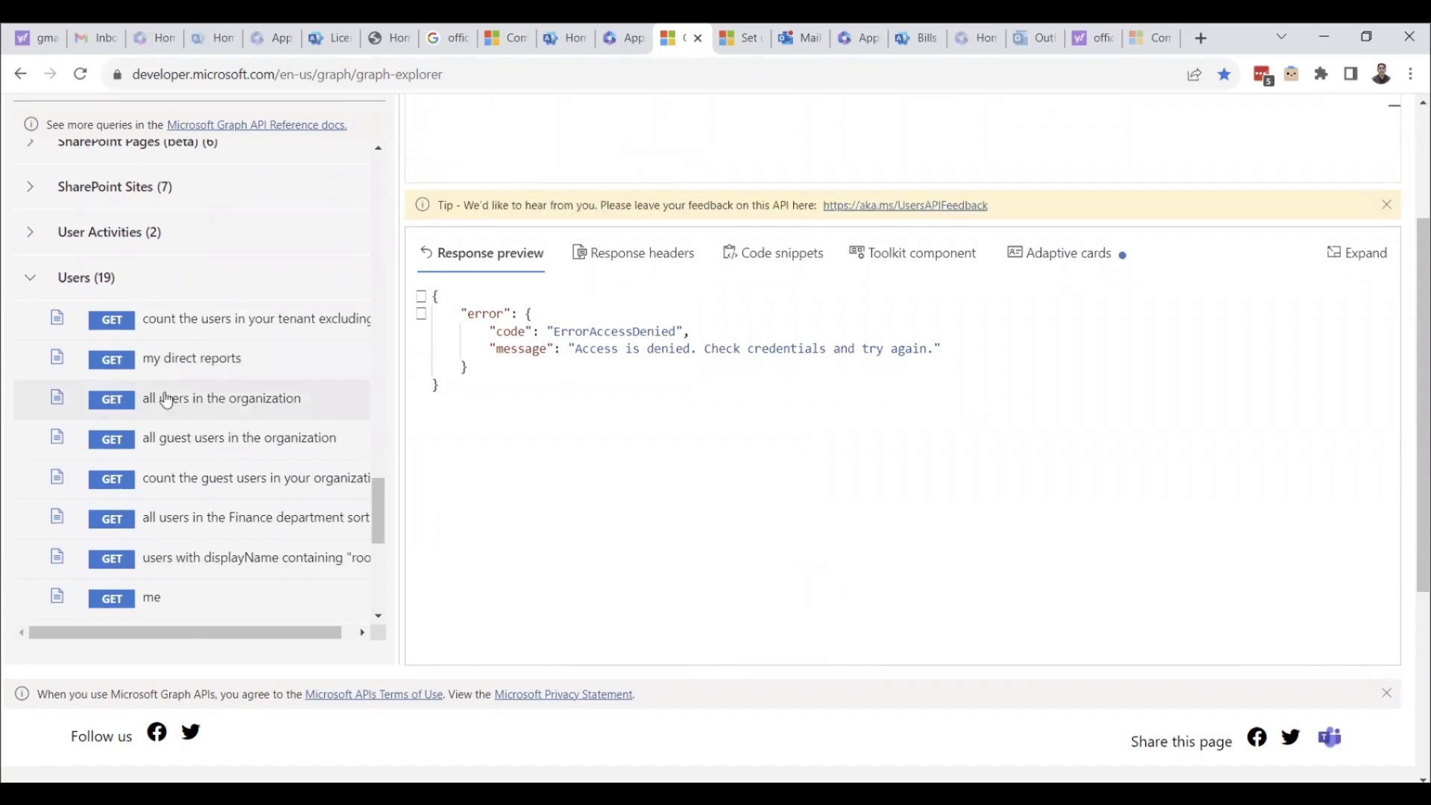
scroll(1117, 319, "up", 3)
scroll(683, 570, "down", 3)
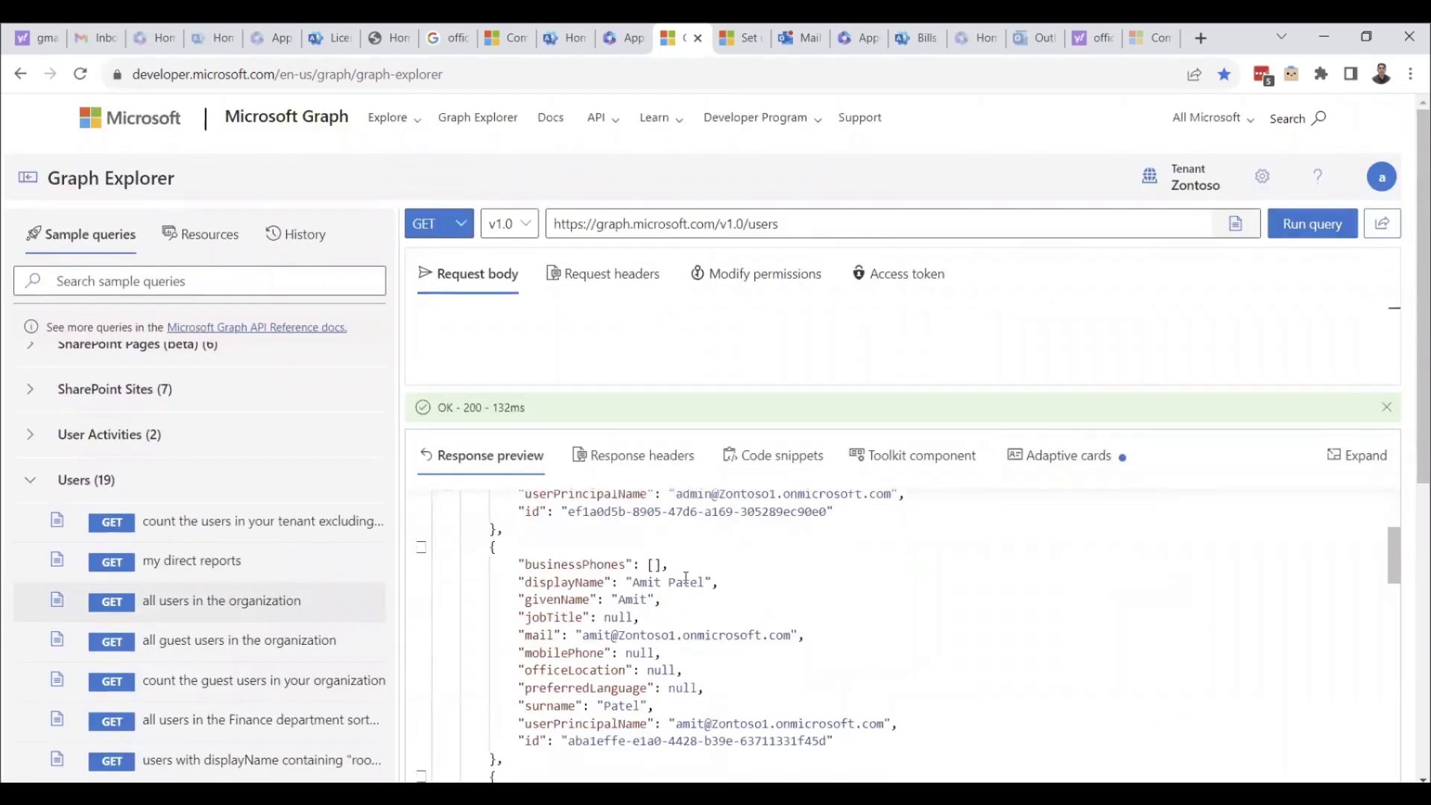
scroll(699, 580, "down", 2)
scroll(663, 618, "down", 5)
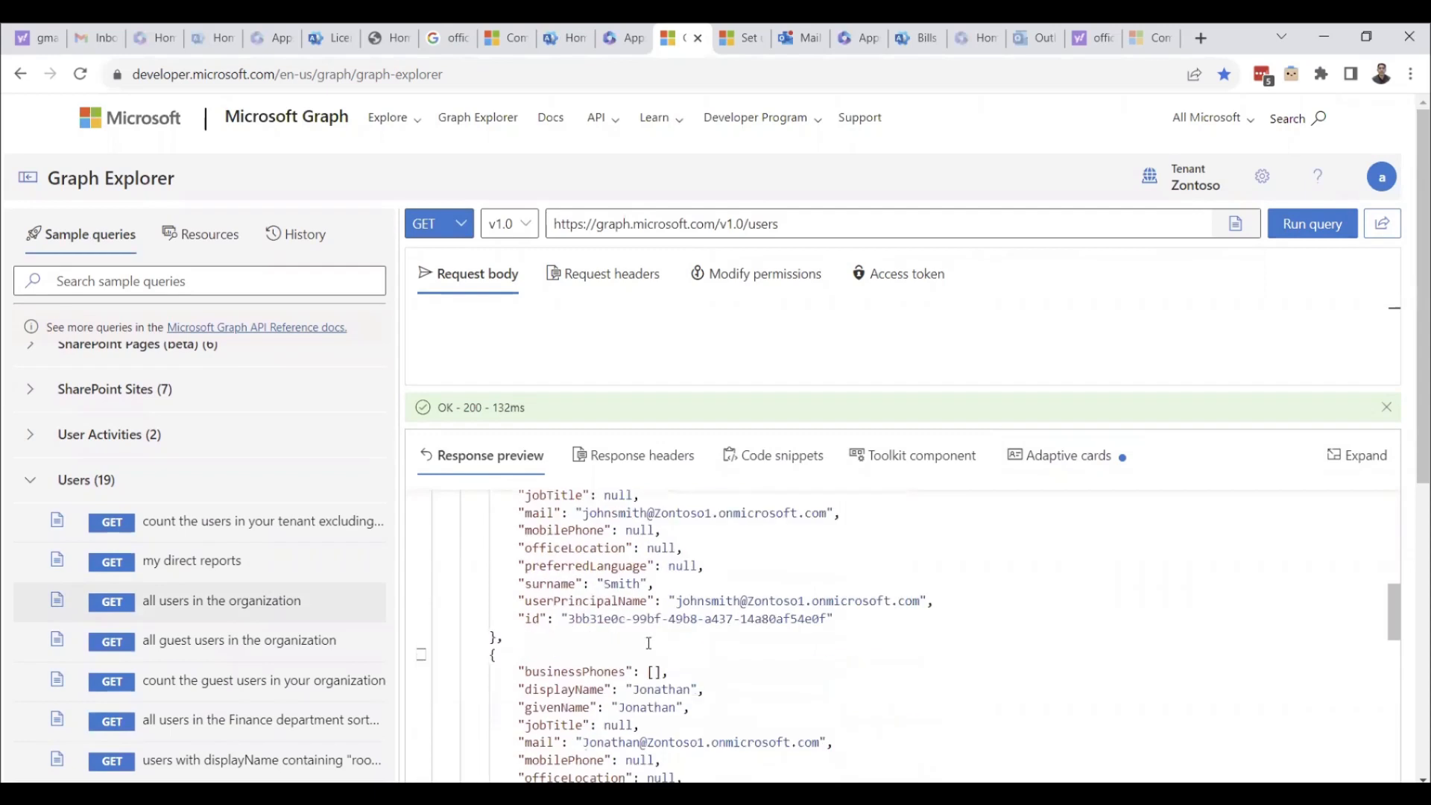
scroll(642, 601, "down", 2)
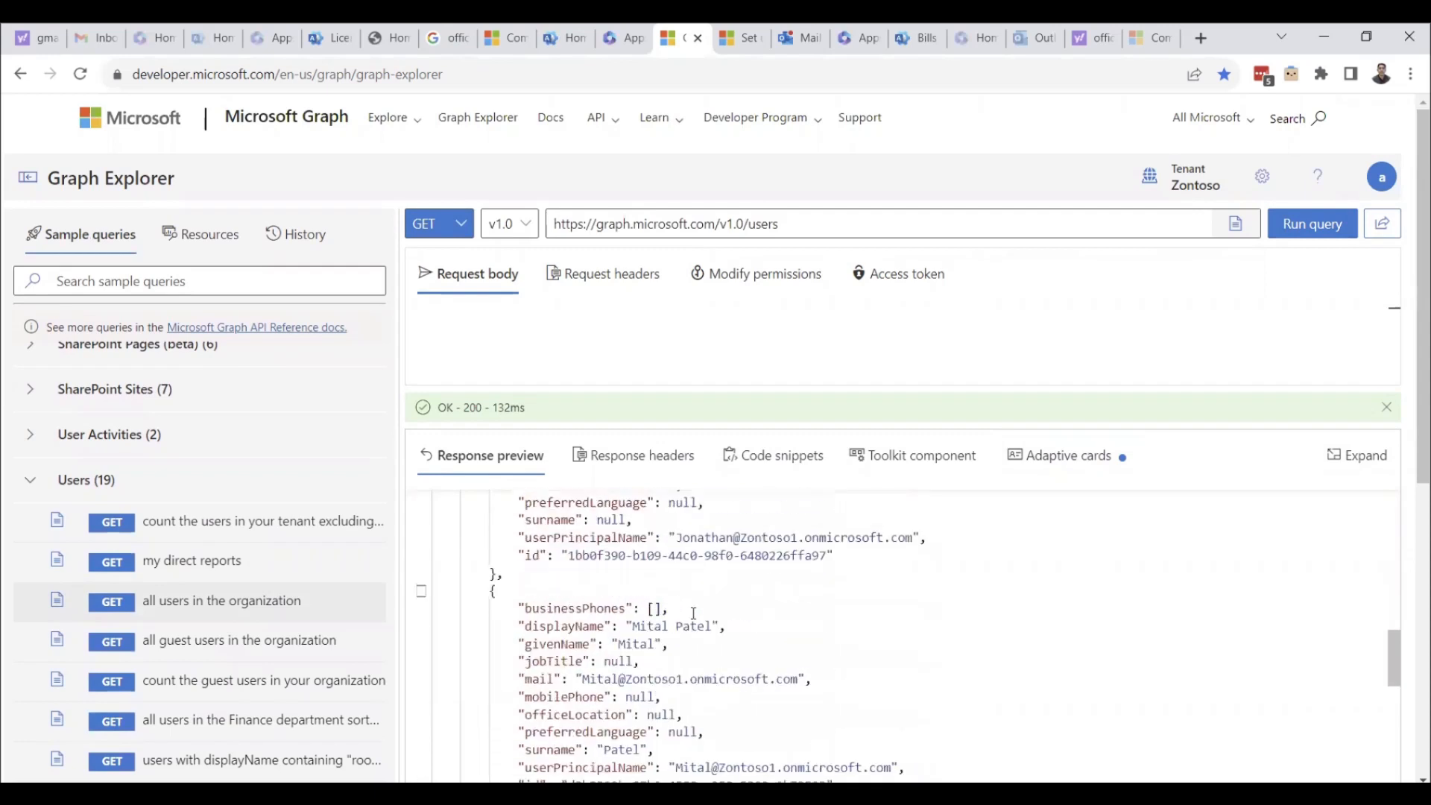
scroll(650, 633, "down", 10)
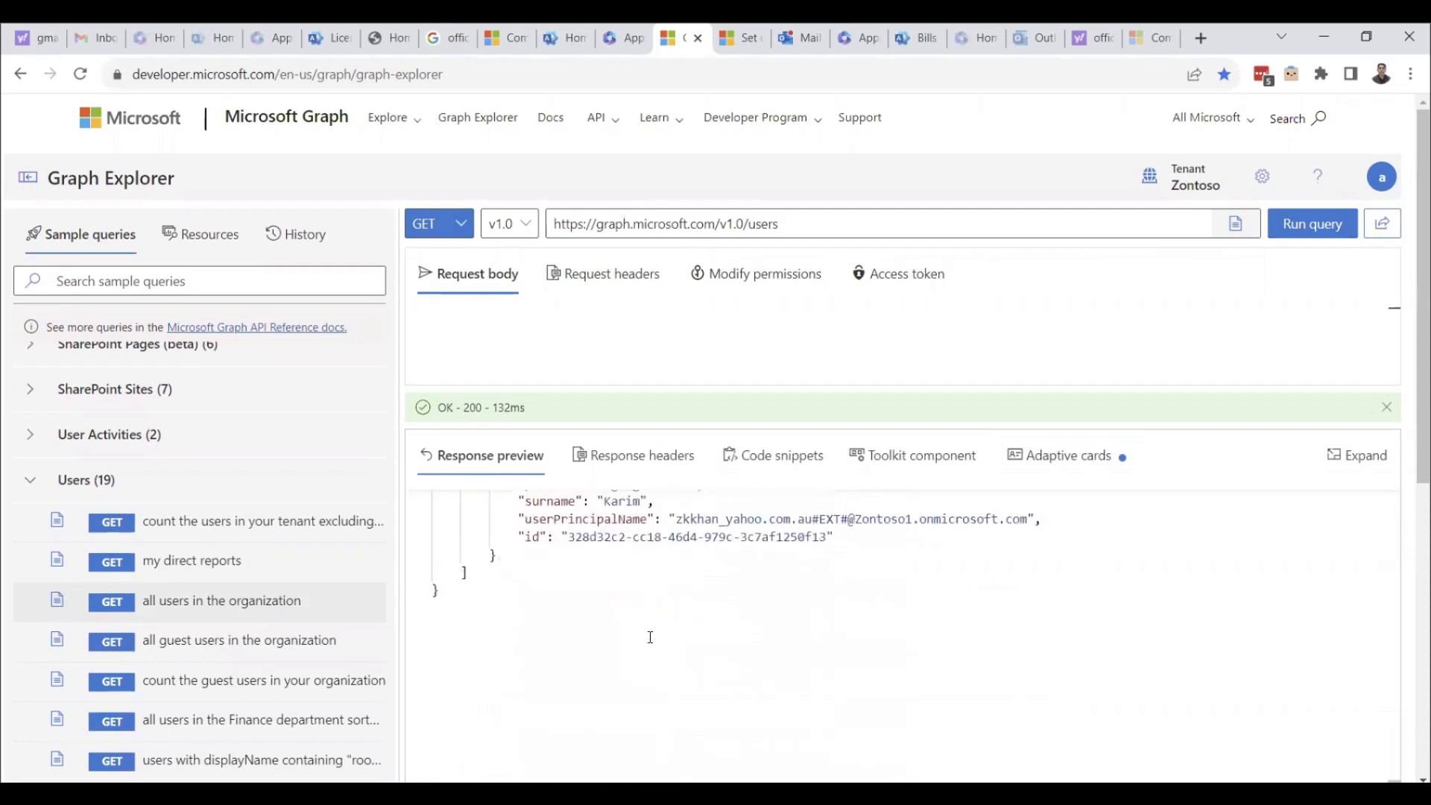
- Load the "create user" sample query from the Users category and enlarge the request body area to review its fields
scroll(273, 597, "down", 4)
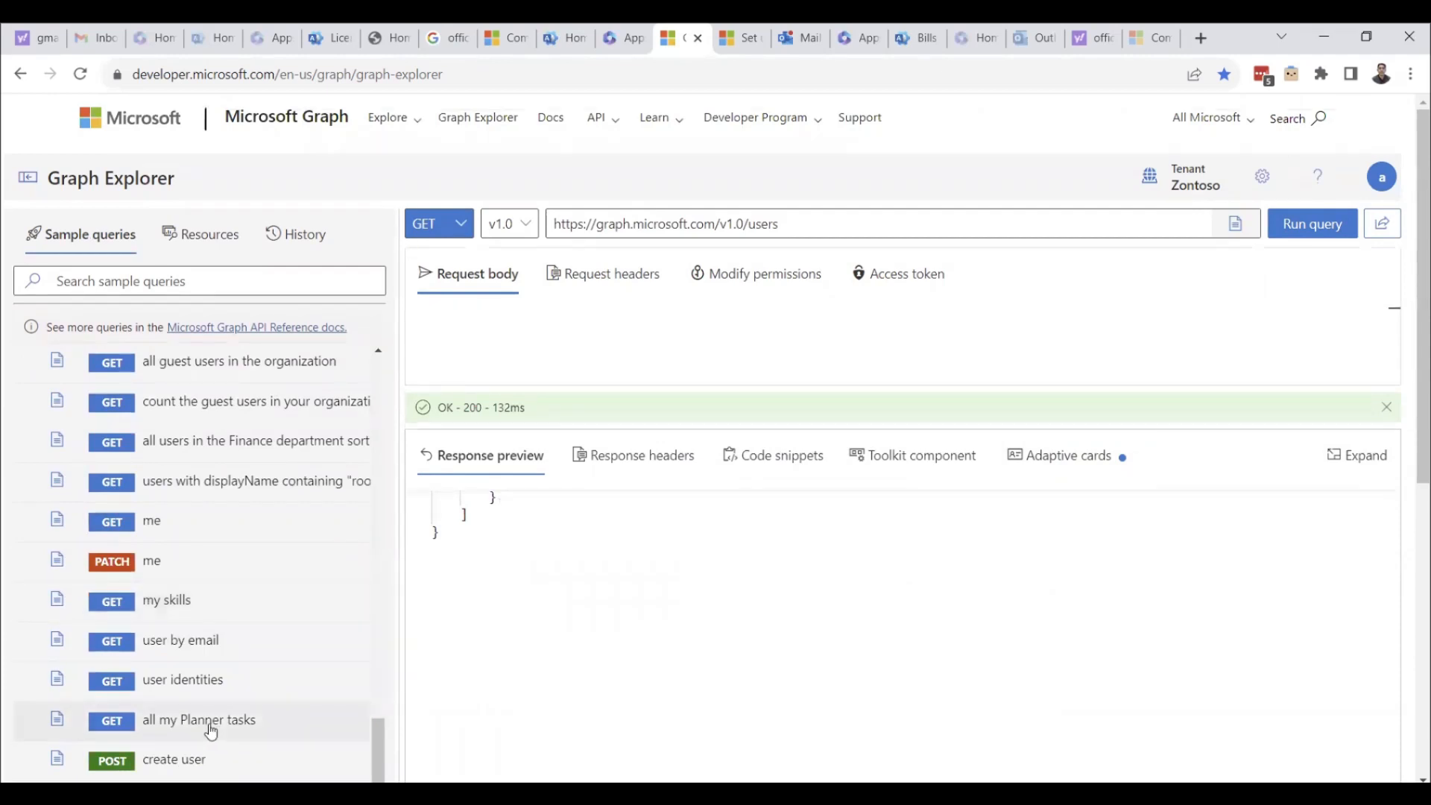
left_click(159, 759)
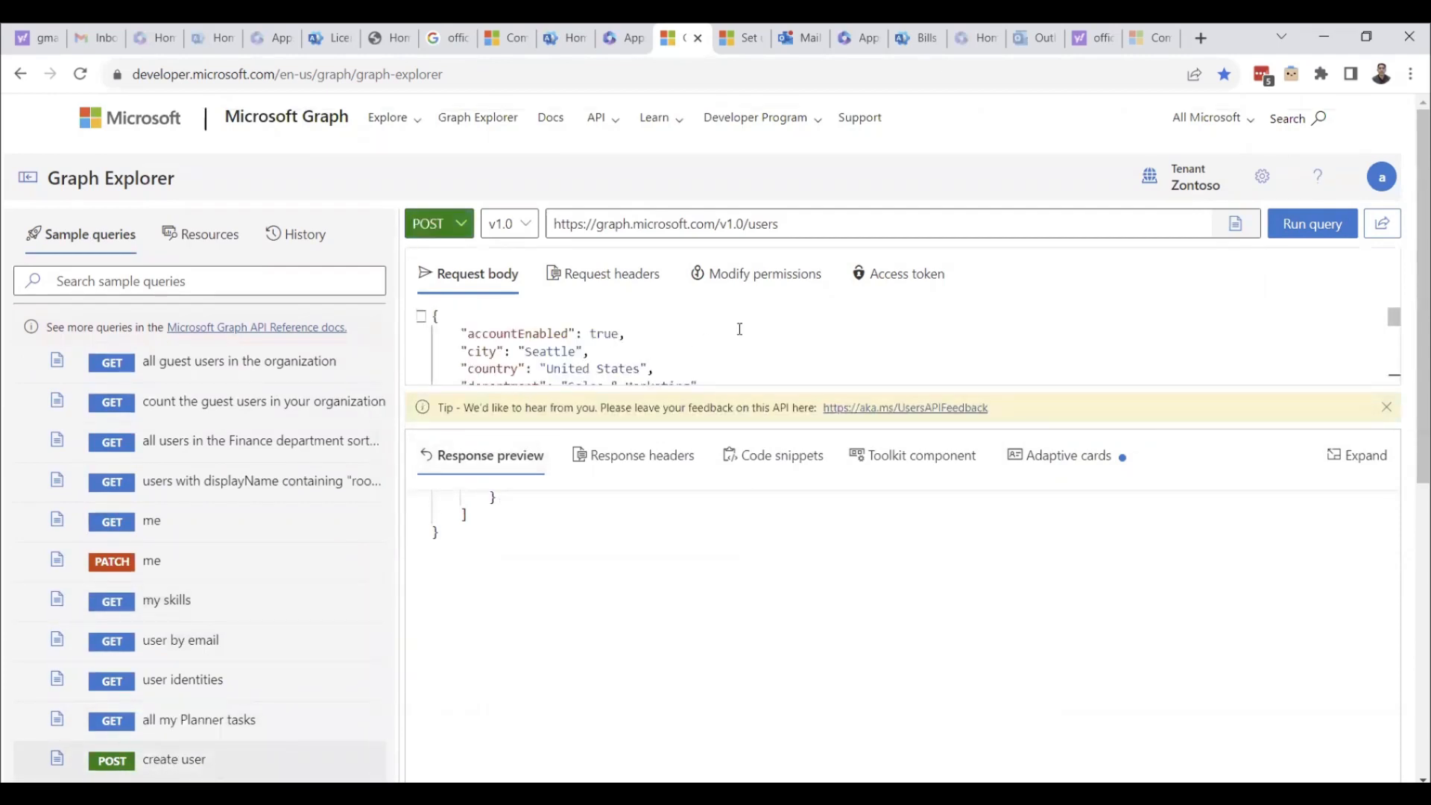
scroll(741, 329, "down", 1)
scroll(701, 330, "up", 2)
left_click_drag(653, 500, 630, 589)
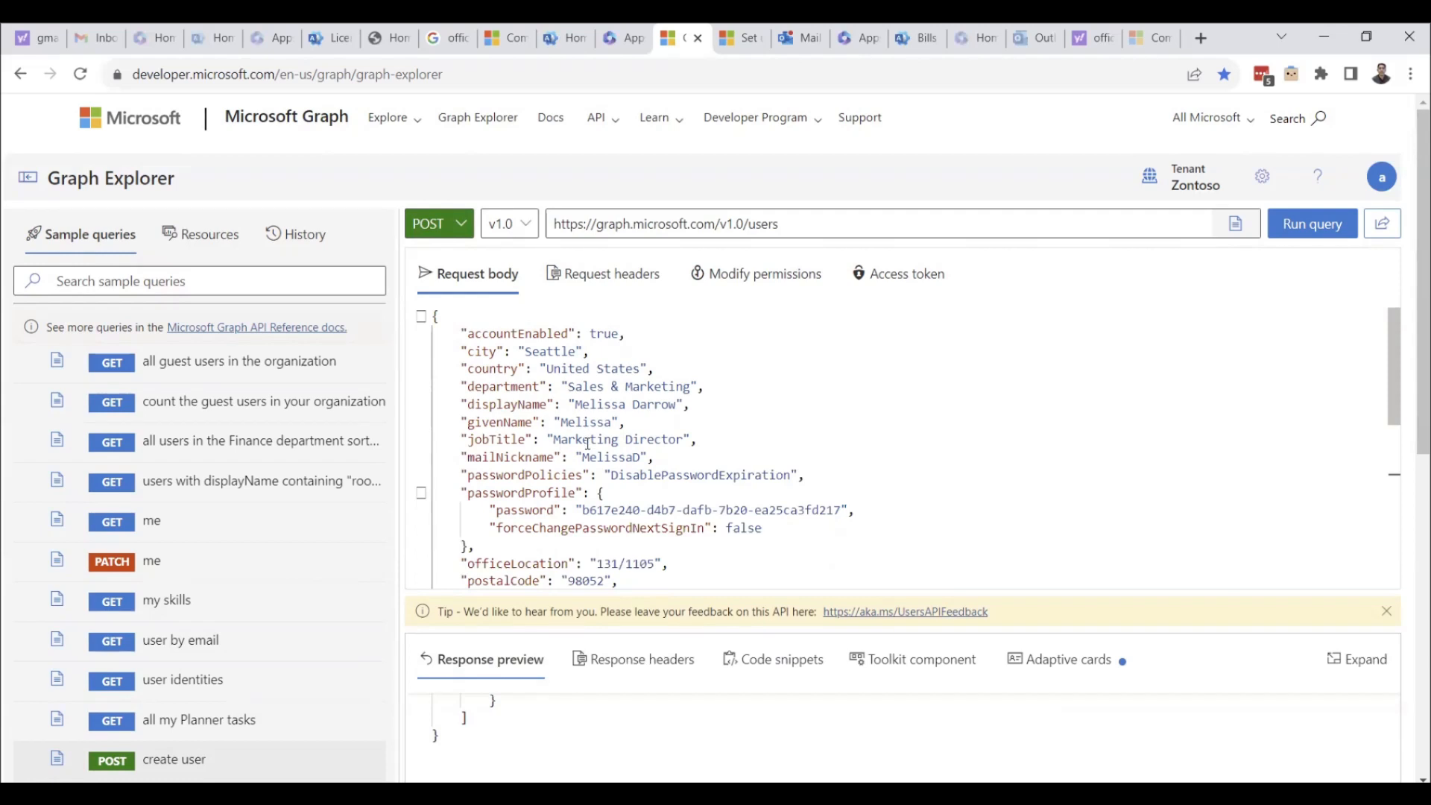
scroll(588, 443, "down", 3)
scroll(752, 445, "up", 5)
- Try to create the user by running the POST request with the sample's default userPrincipalName domain
left_click(639, 404)
key("BackSpace")
type("P")
left_click(639, 457)
type("P")
scroll(569, 490, "down", 1)
left_click(1314, 225)
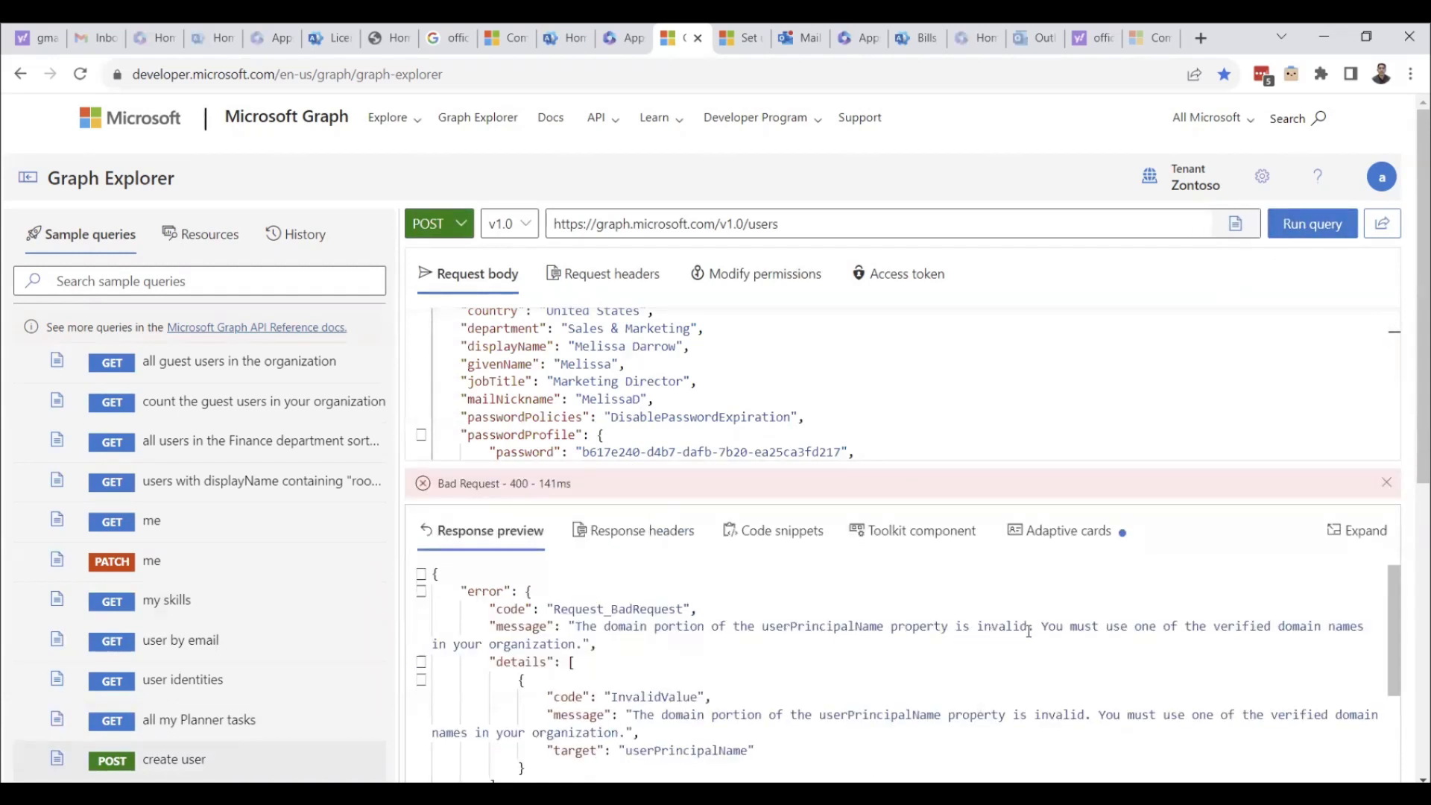
- Change the userPrincipalName domain in the request body to zontoso1.onmicrosoft.com and run the create user query
left_click_drag(970, 464, 974, 629)
scroll(672, 538, "down", 2)
left_click_drag(681, 530, 741, 529)
type("zontoso1")
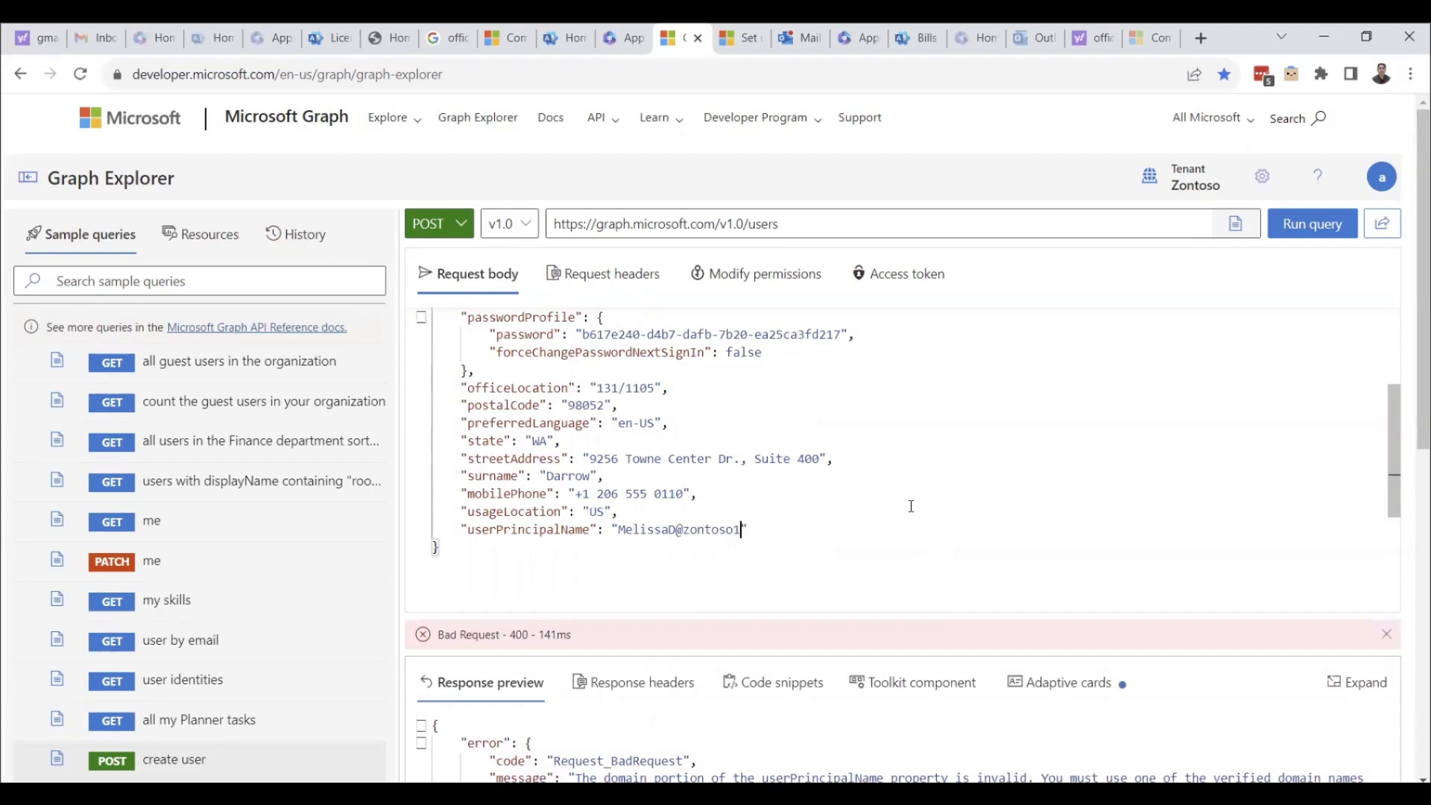
type(".onmicrosoft.com")
left_click(1306, 225)
scroll(913, 488, "down", 2)
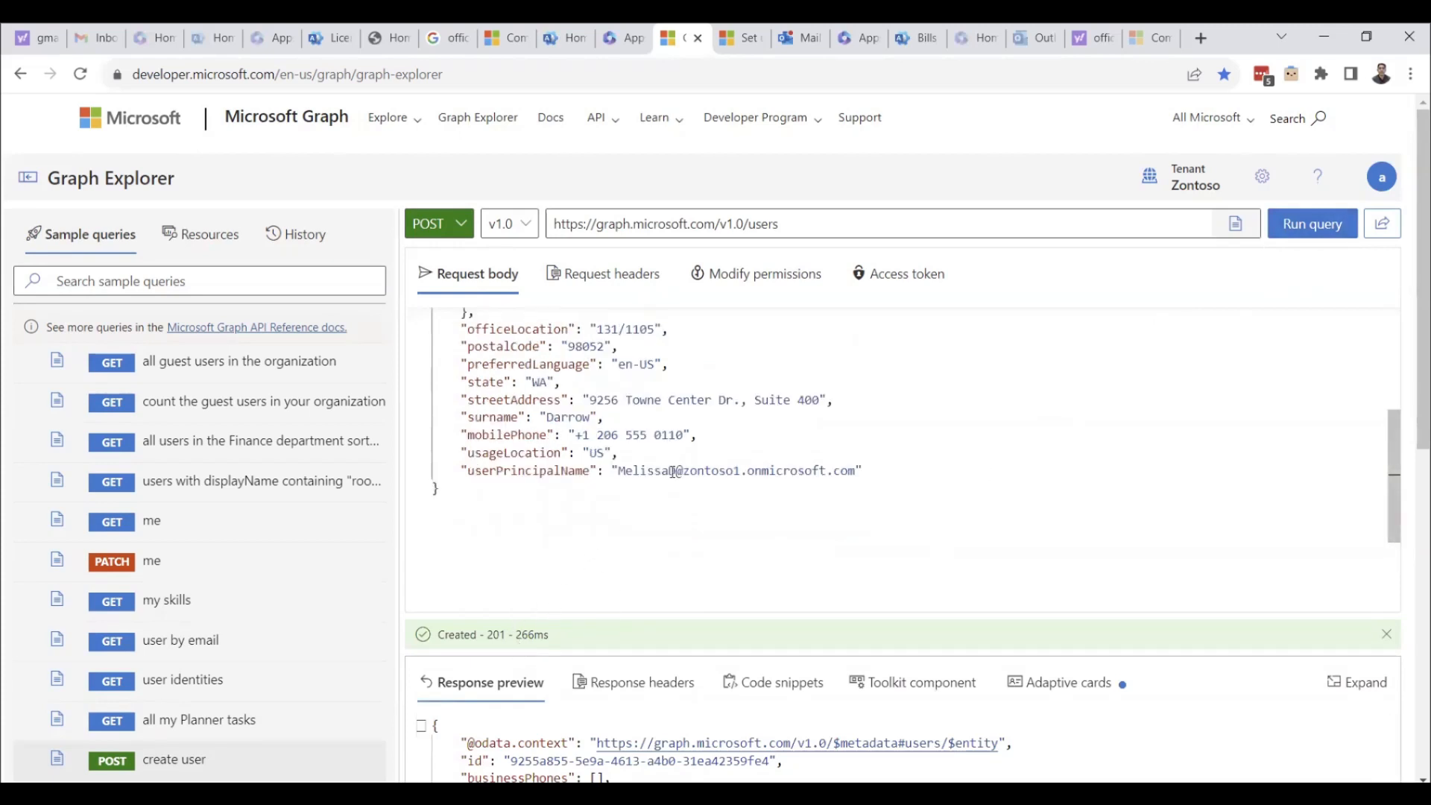
- Switch to the Microsoft 365 admin center and open the Active users list to check for the new account
left_click(567, 38)
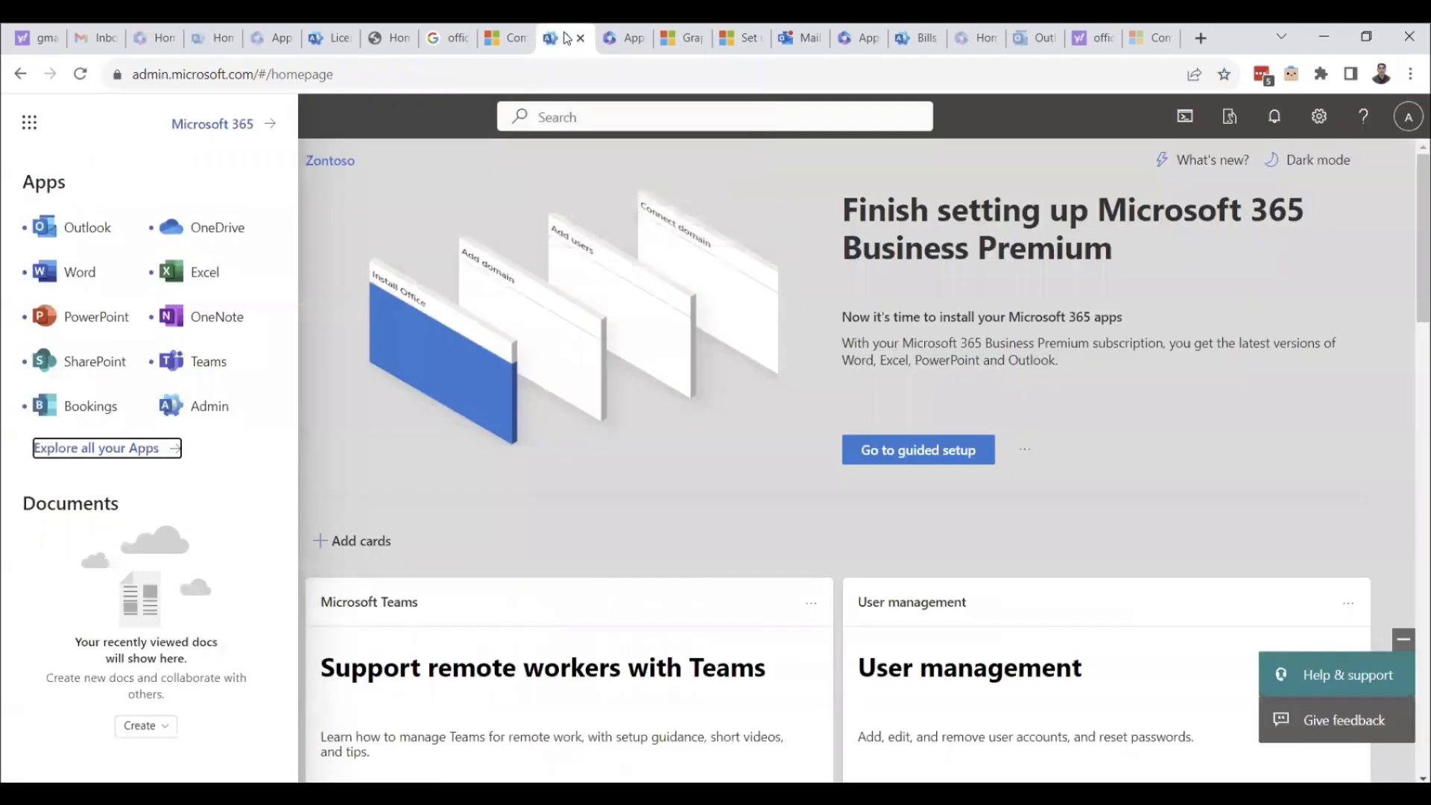
left_click(623, 35)
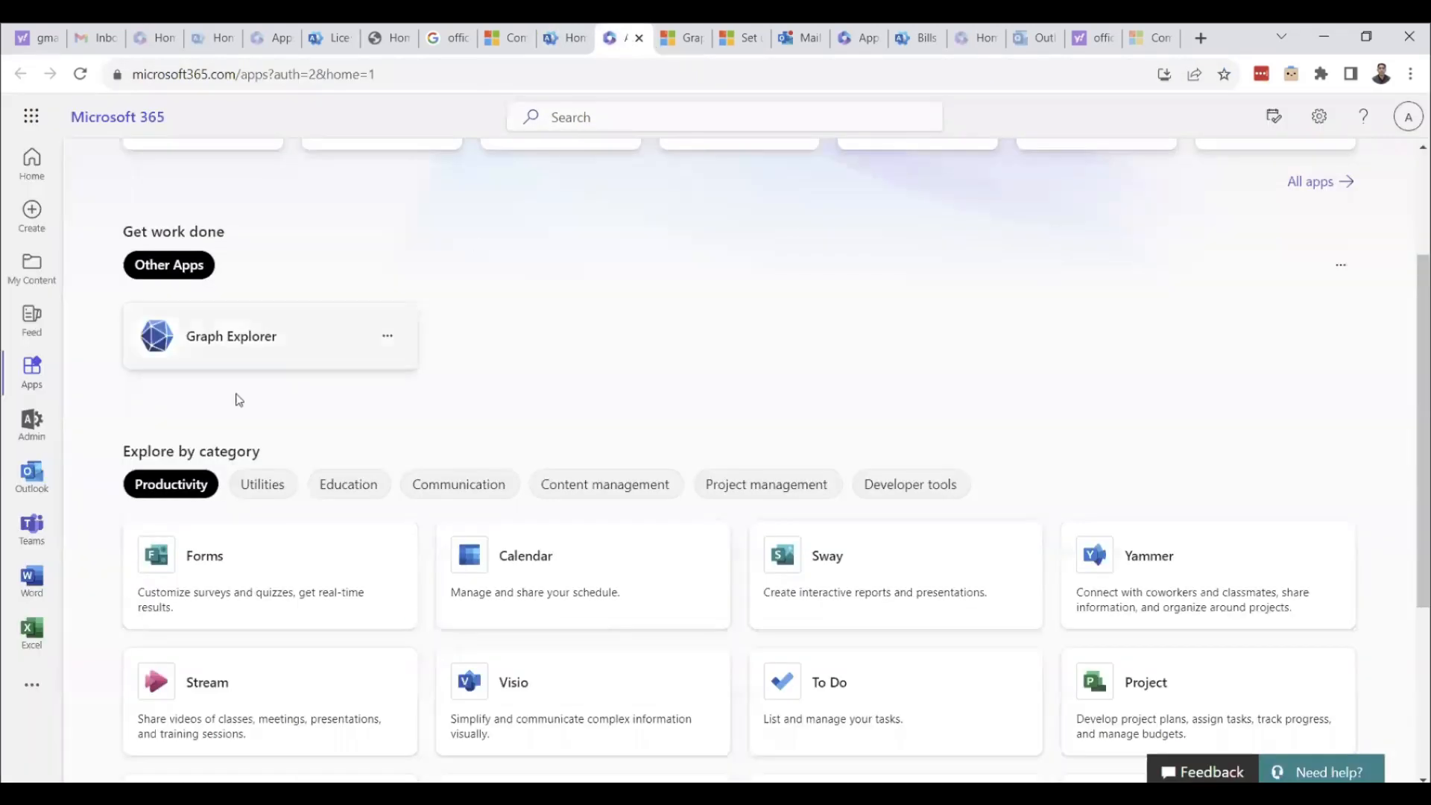
left_click(916, 39)
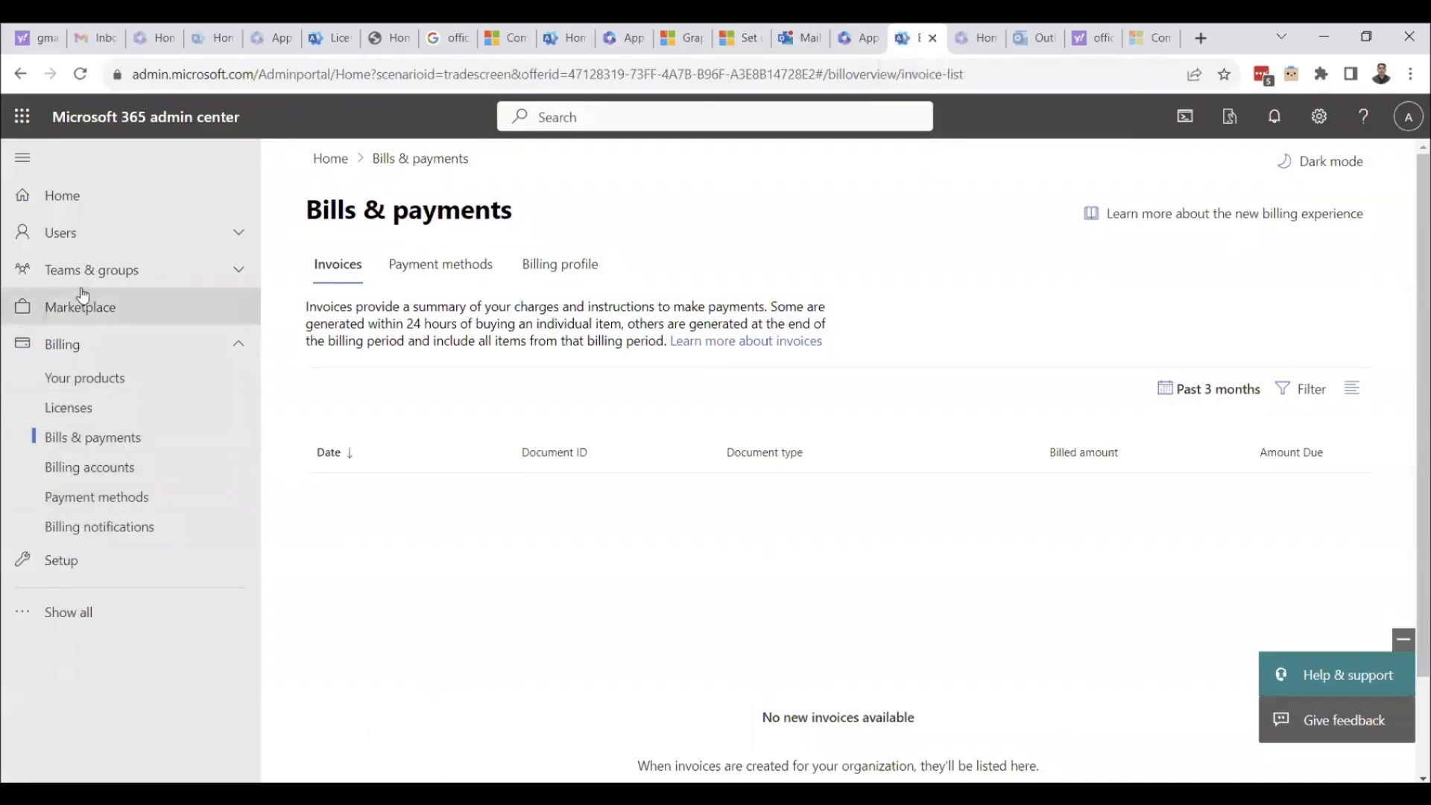
left_click(80, 235)
left_click(102, 270)
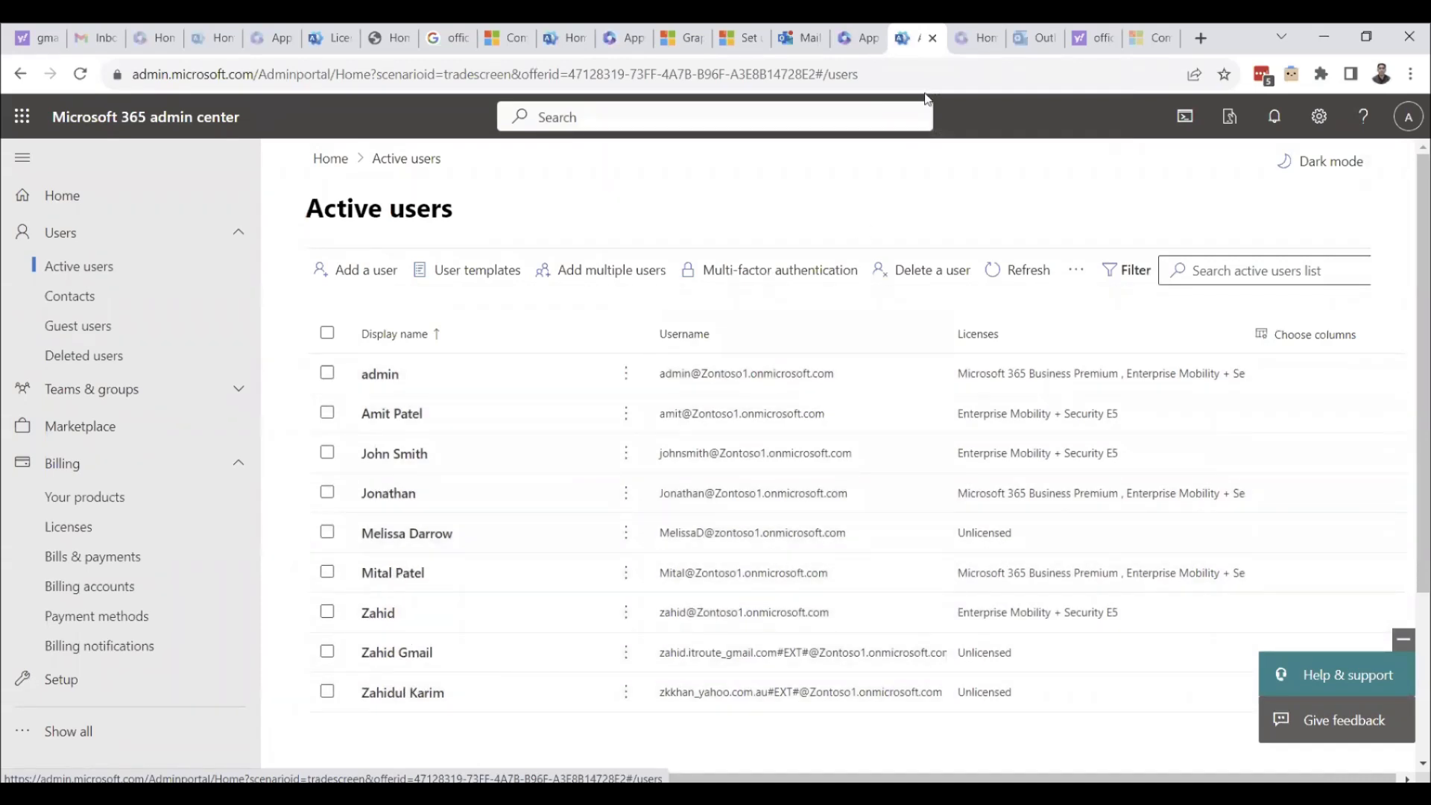
- Return to Graph Explorer and look through the remaining Users samples, the Outlook Mail samples and the create user request body
left_click(690, 39)
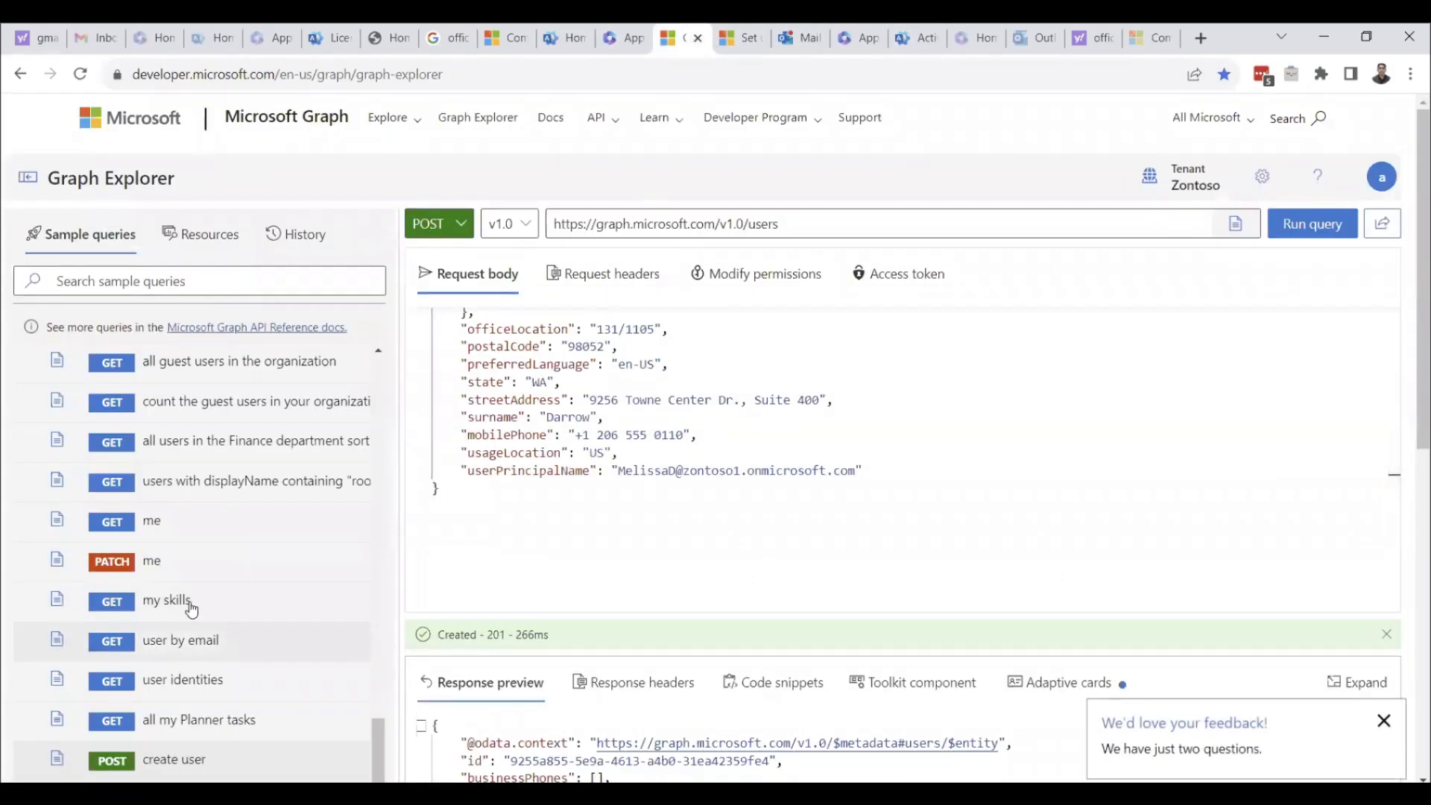
scroll(239, 582, "down", 2)
scroll(245, 575, "down", 1)
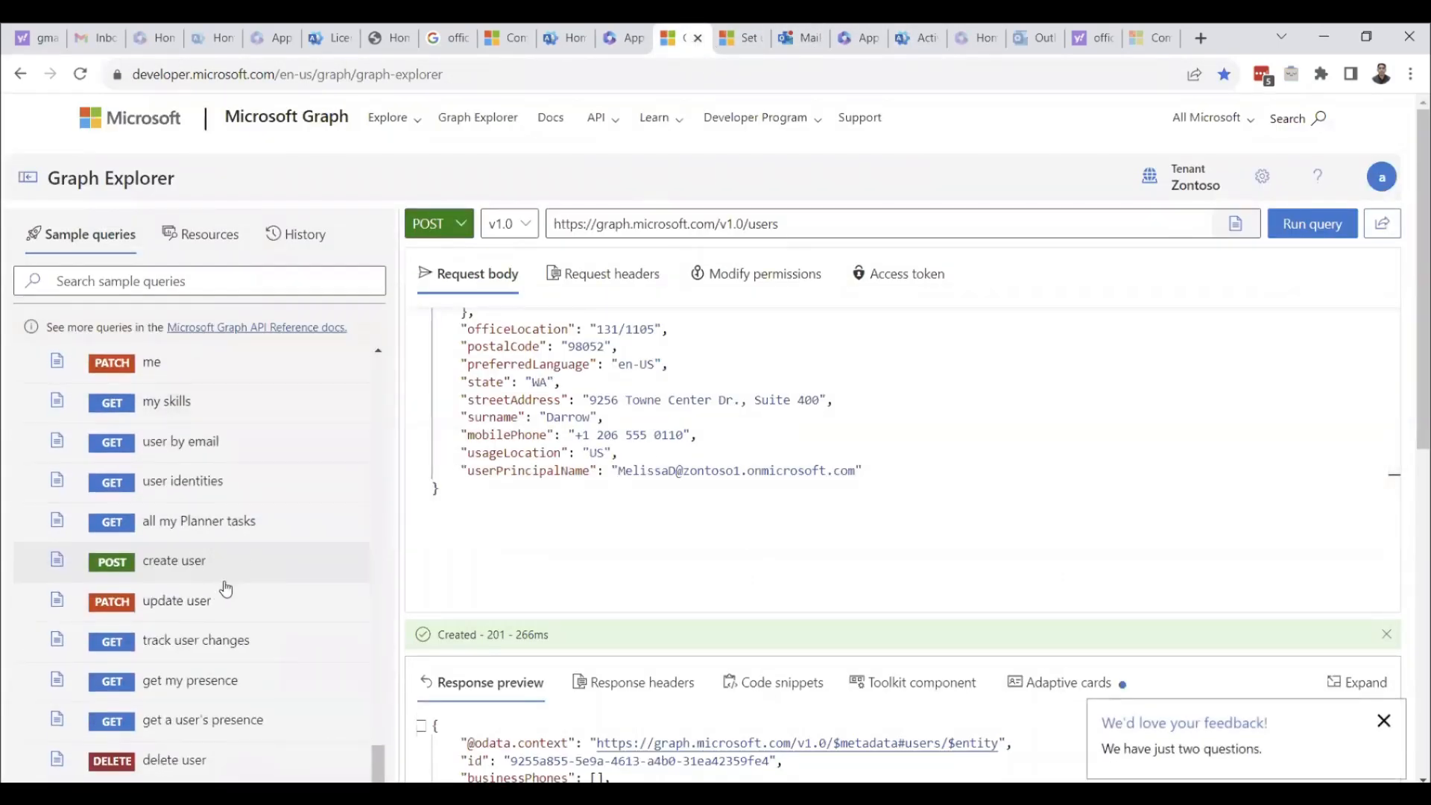
scroll(243, 621, "down", 1)
scroll(243, 630, "down", 3)
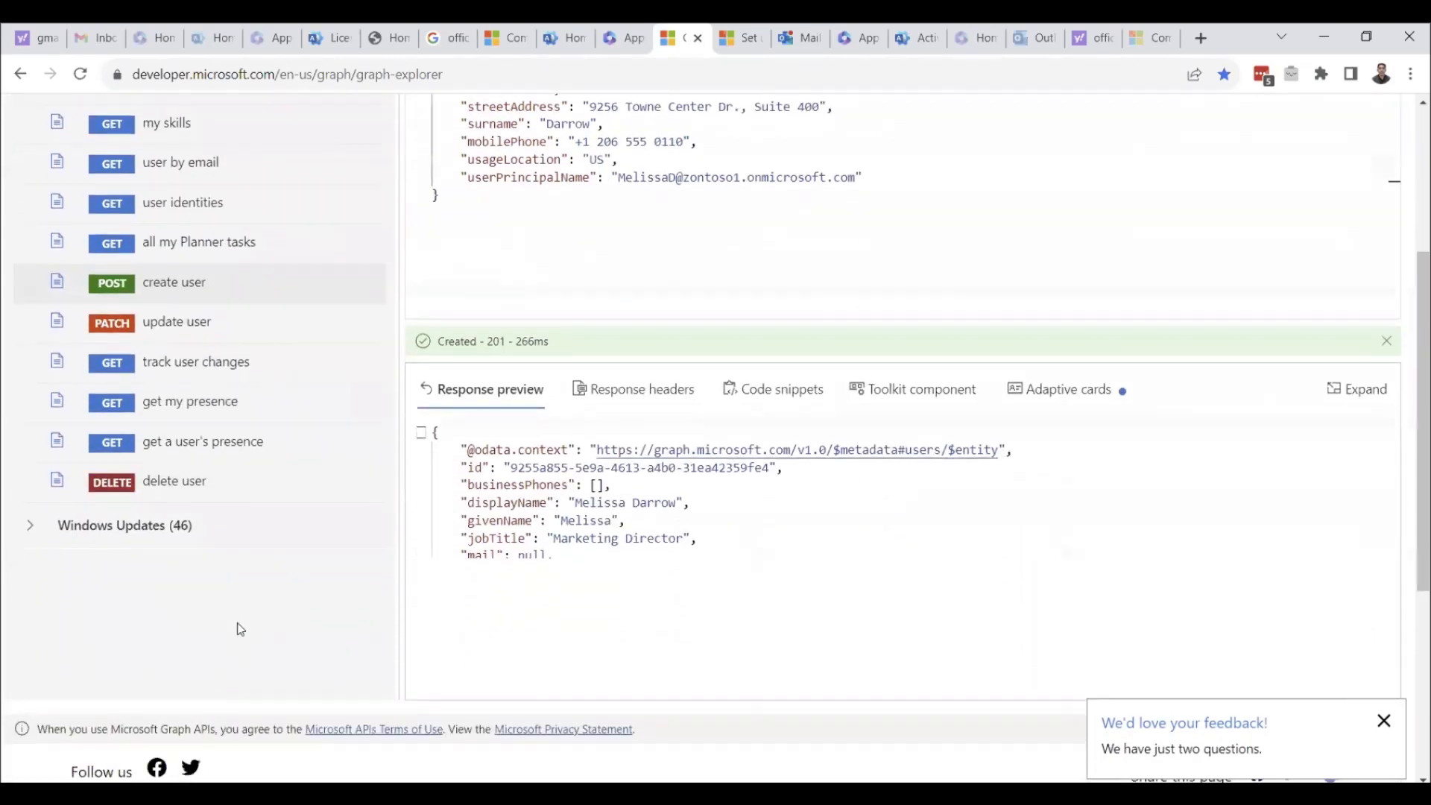
scroll(238, 630, "up", 1)
scroll(249, 601, "up", 15)
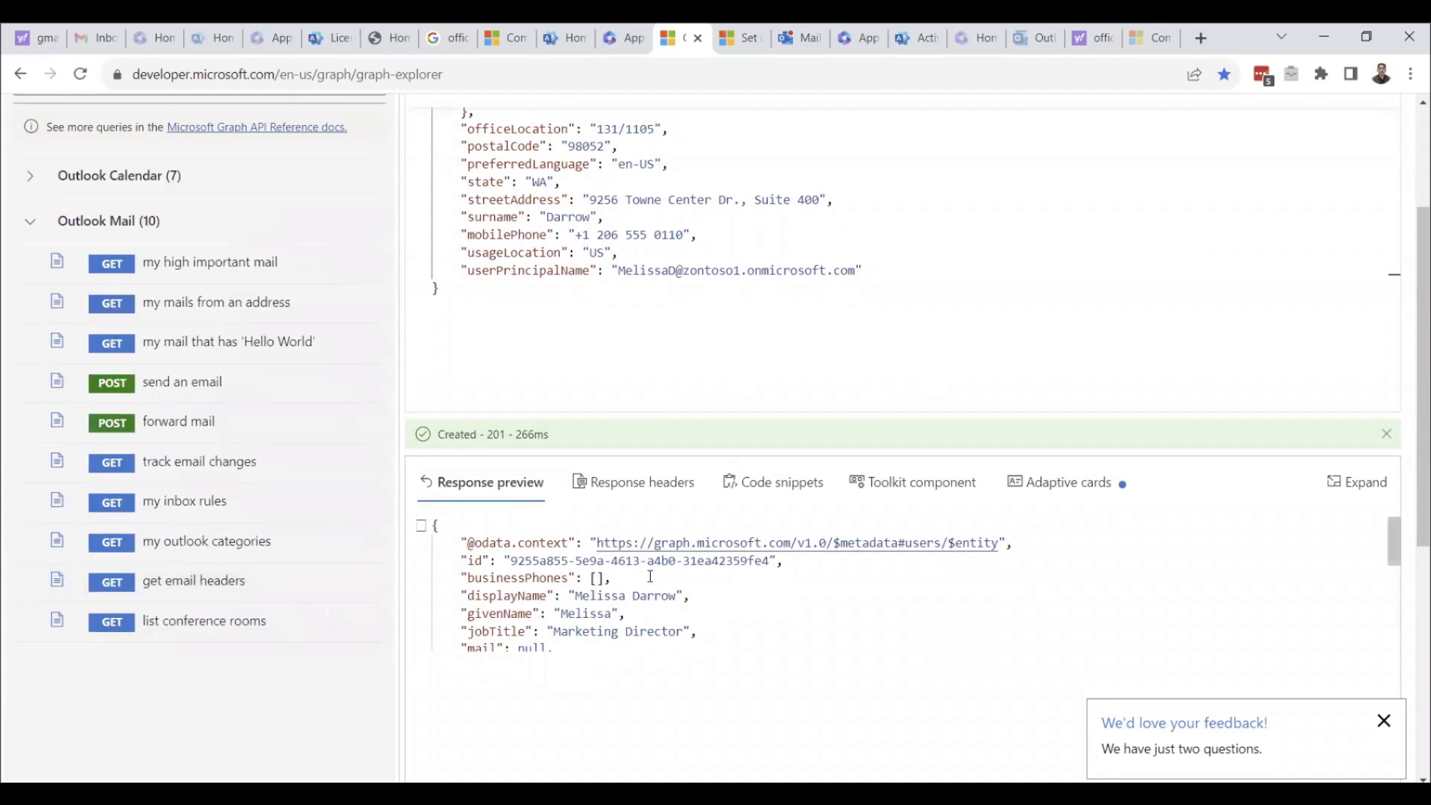
scroll(694, 354, "up", 3)
scroll(1159, 442, "up", 2)
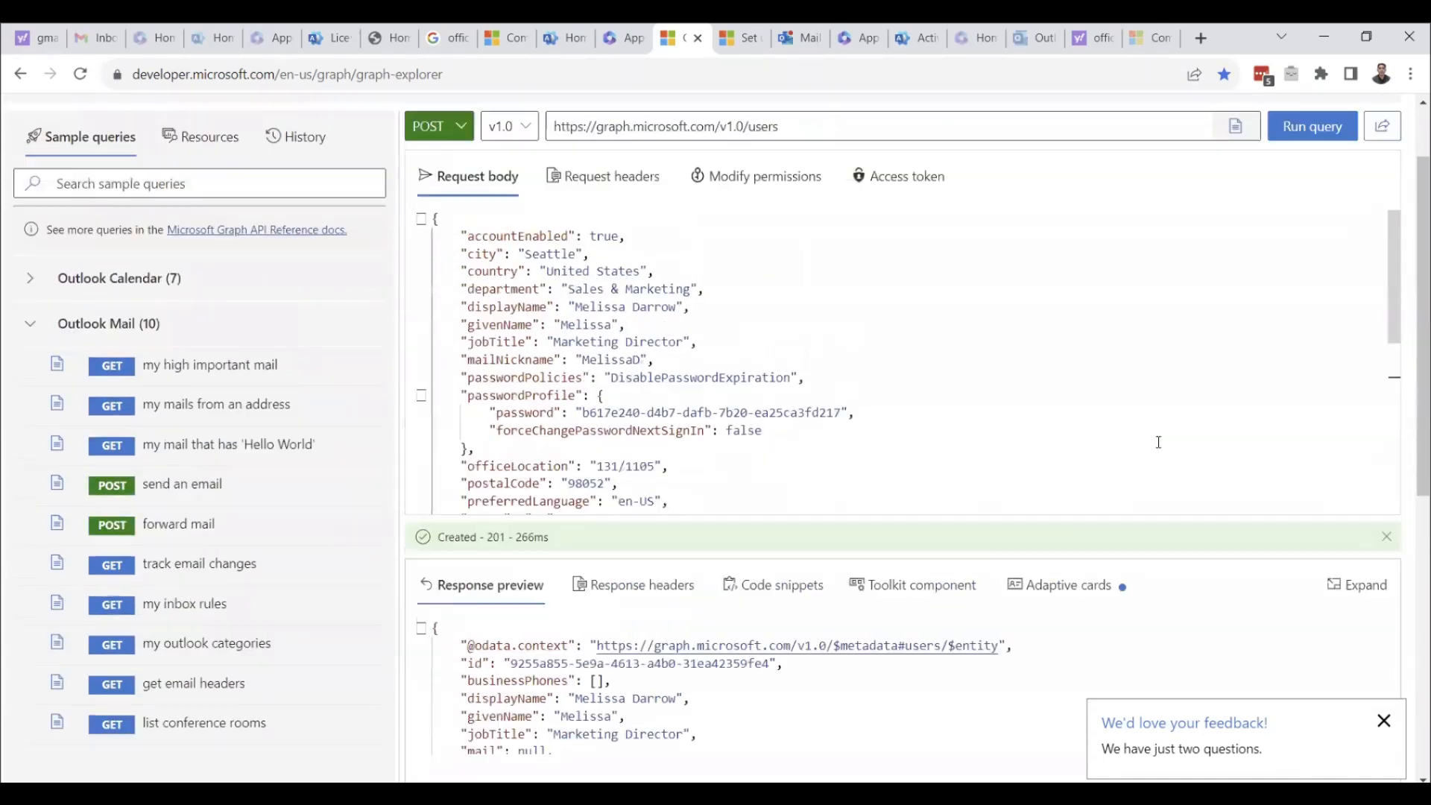
scroll(1166, 437, "up", 2)
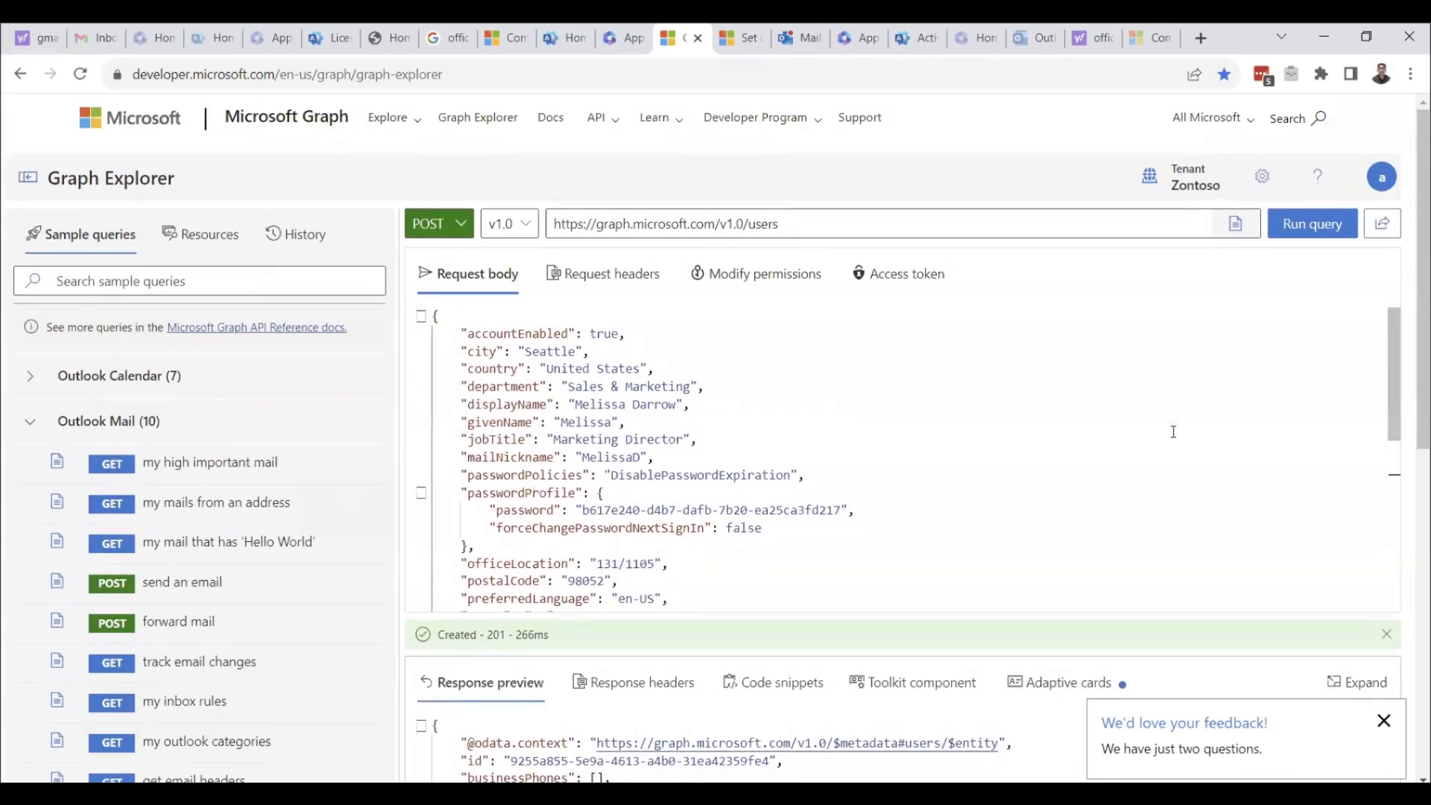